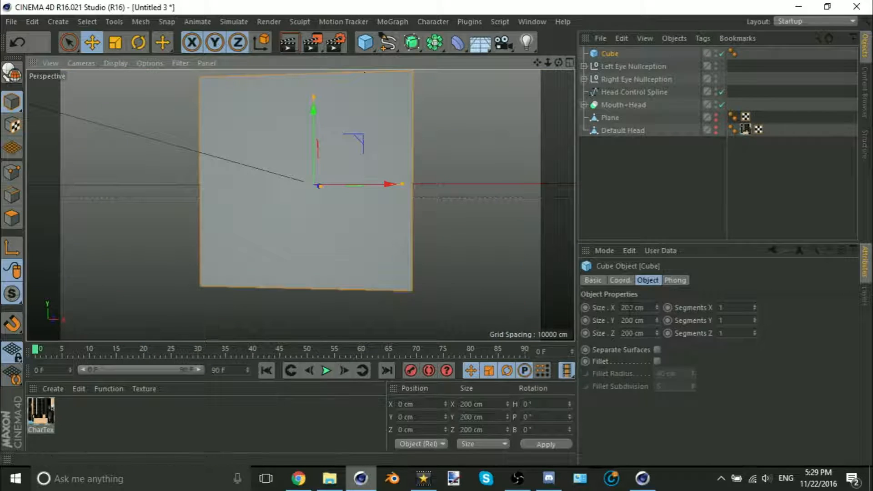
- Set the cube's size to 5 cm in X and 1 cm in Z
click(632, 307)
text(5)
key(Tab)
key(Tab)
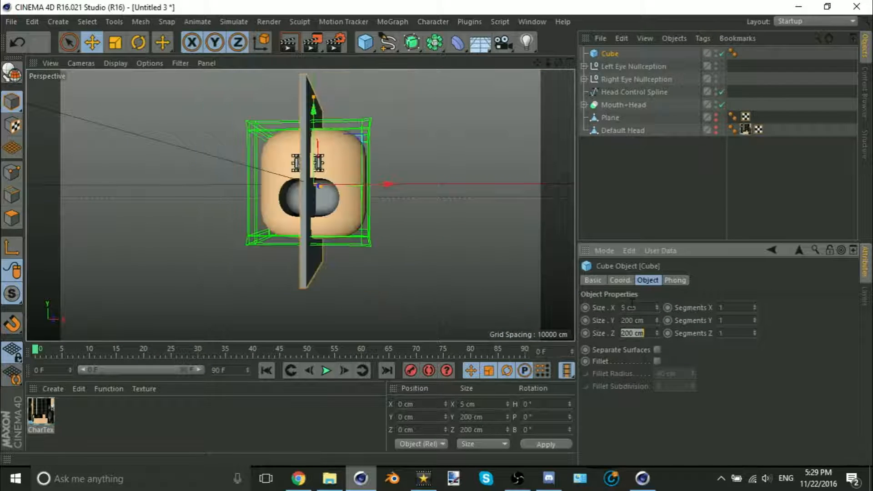
text(1)
key(Return)
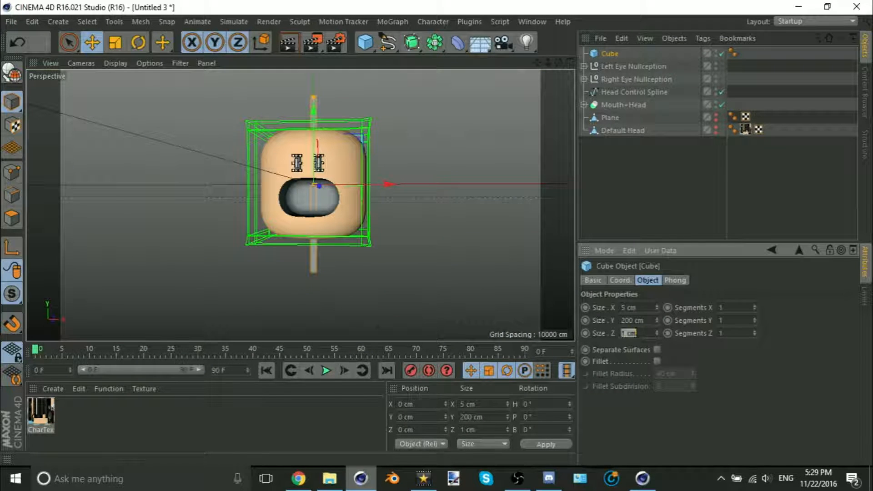
- Thicken the cube to 2 cm in Z and move it to Y -130 cm, Z -50 cm at the mouth's lower edge
alt+right_drag(273, 127, 411, 236)
alt+drag(411, 235, 435, 237)
drag(387, 169, 386, 272)
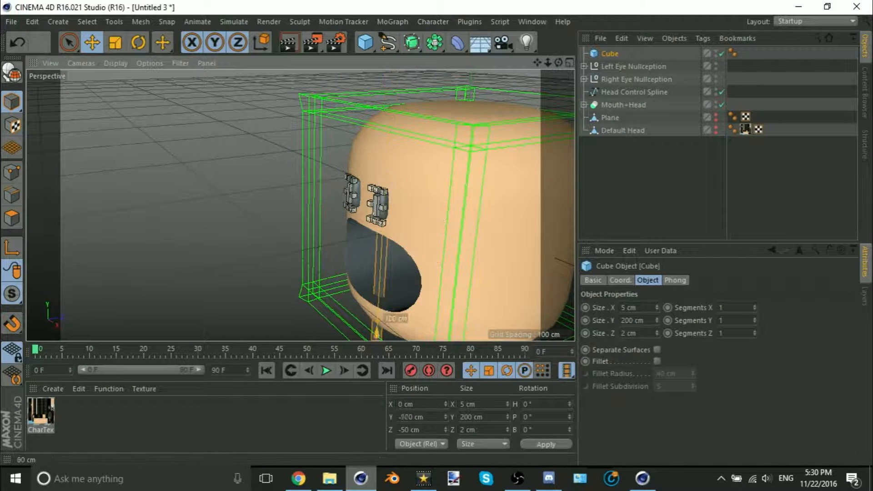
alt+middle_drag(400, 286, 341, 198)
alt+drag(352, 236, 453, 242)
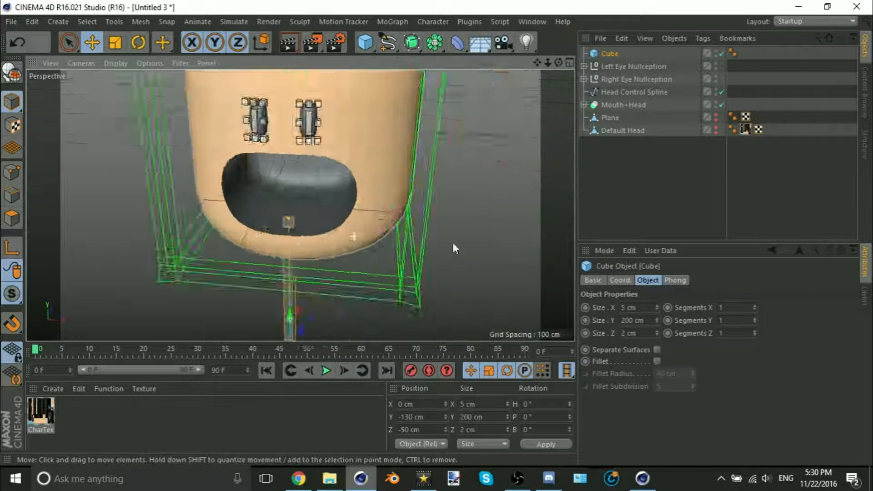
- Try raising the cube to about Y -88 cm and check from several angles how it meets the mouth
alt+right_drag(380, 223, 343, 243)
scroll(341, 238, up, 3)
alt+drag(330, 242, 354, 240)
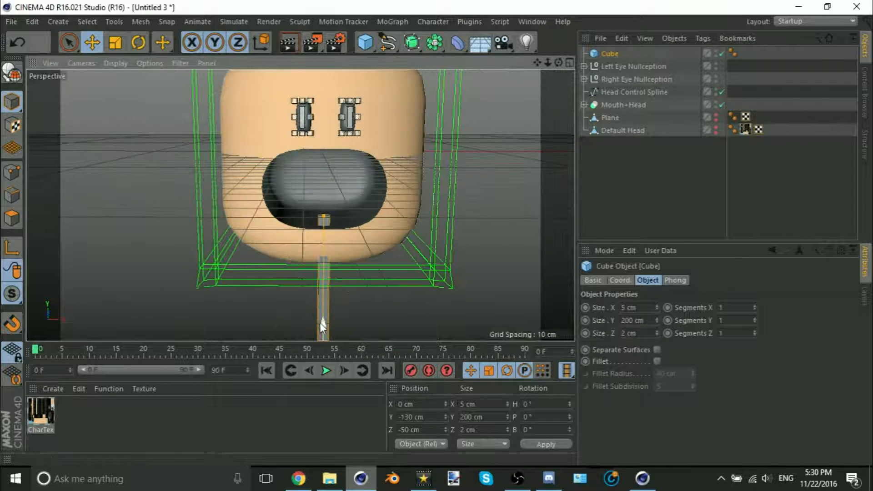
drag(320, 323, 422, 193)
scroll(321, 272, up, 5)
scroll(321, 232, up, 4)
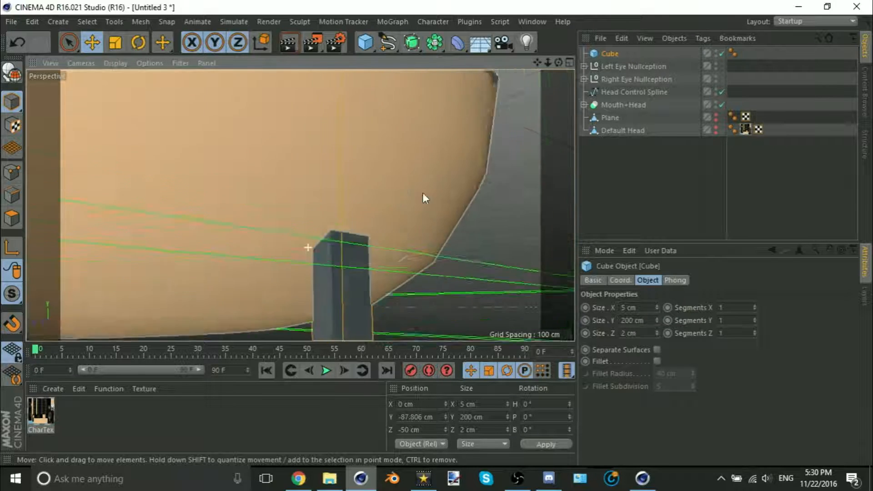
scroll(329, 254, down, 4)
alt+drag(329, 254, 354, 209)
scroll(353, 212, down, 4)
scroll(352, 214, down, 6)
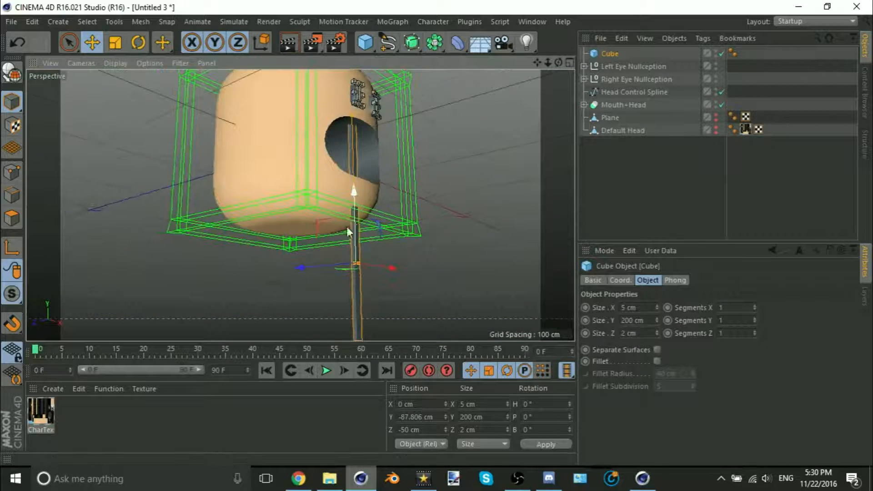
scroll(345, 228, up, 2)
scroll(347, 233, up, 7)
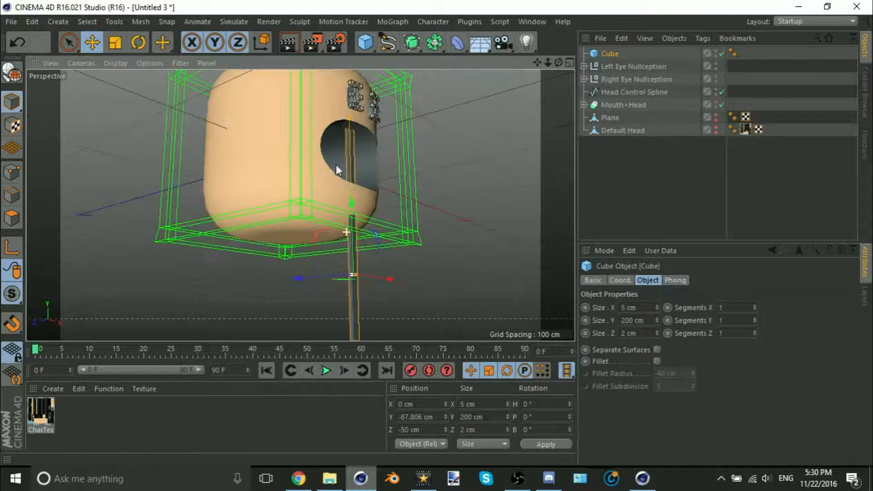
alt+drag(342, 209, 257, 294)
- Undo the upward move of the cube
key(ctrl+z)
key(ctrl+z)
key(ctrl+z)
key(ctrl+z)
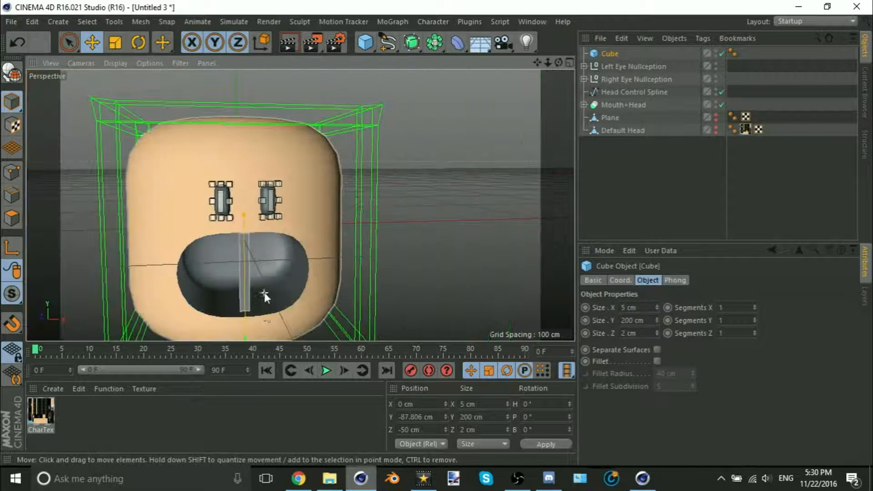
- Shift the cube forward to Z -55 cm against the lower lip, checking it in the right side view
click(441, 52)
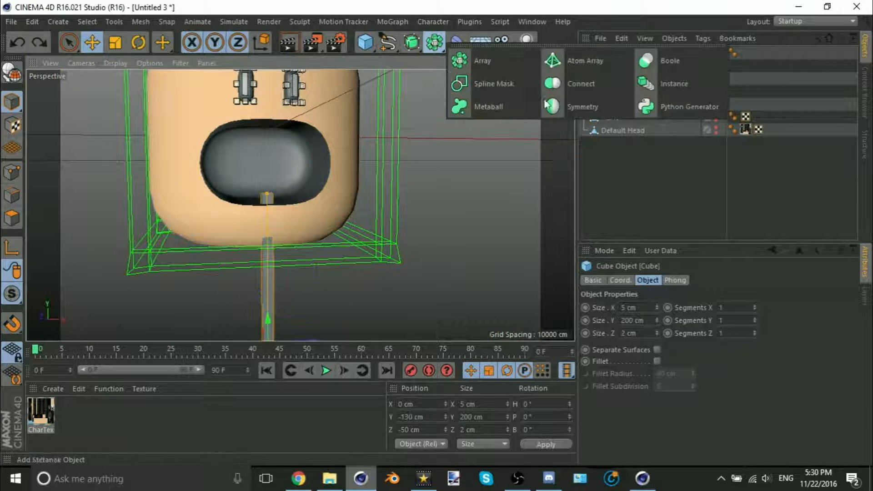
scroll(270, 209, up, 3)
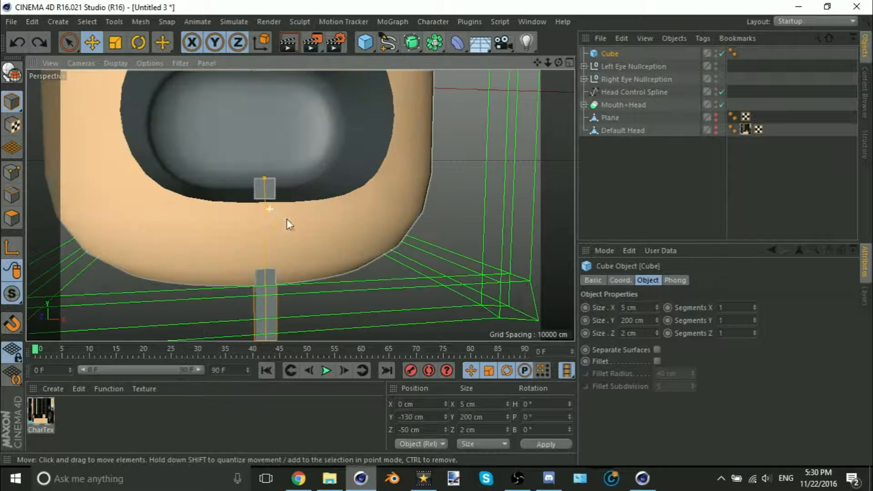
alt+drag(286, 220, 191, 254)
scroll(266, 224, down, 4)
alt+middle_drag(291, 241, 305, 217)
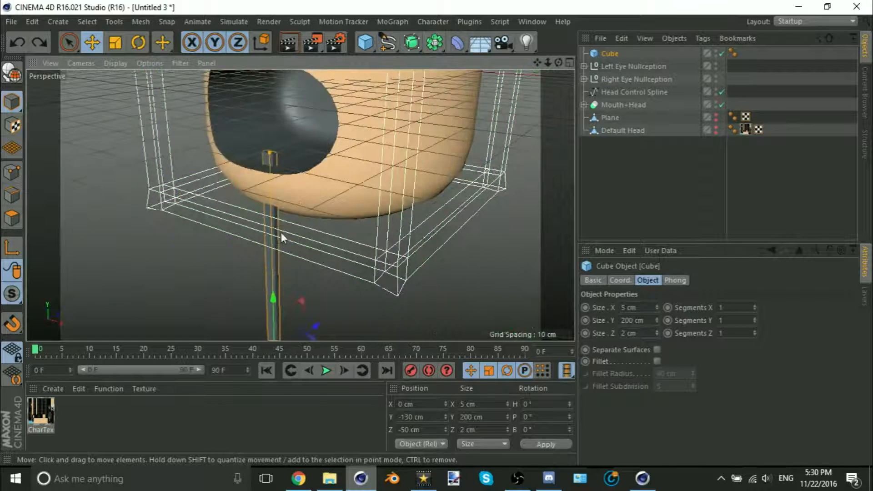
key(F3)
scroll(323, 256, down, 5)
scroll(326, 255, down, 2)
alt+middle_drag(326, 255, 327, 184)
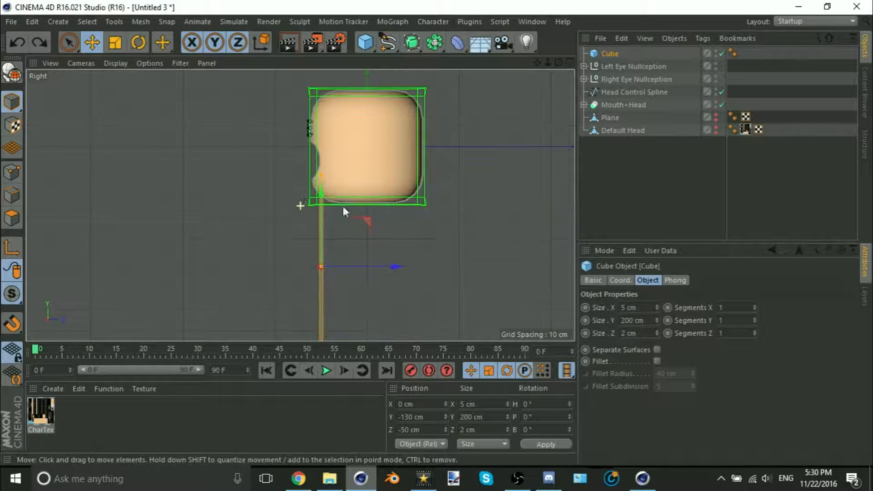
key(Return)
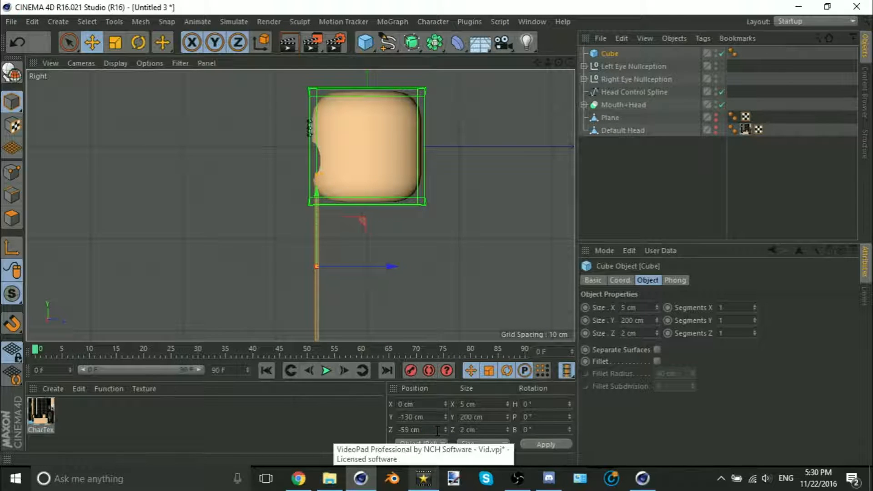
- Lock movement in X and Z in the perspective view and try the cube at Y -135 cm
key(F1)
scroll(237, 151, up, 2)
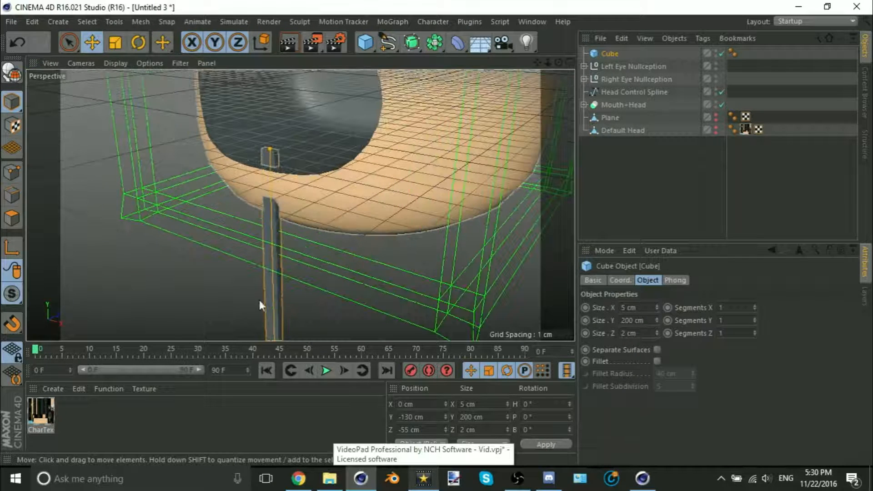
key(z)
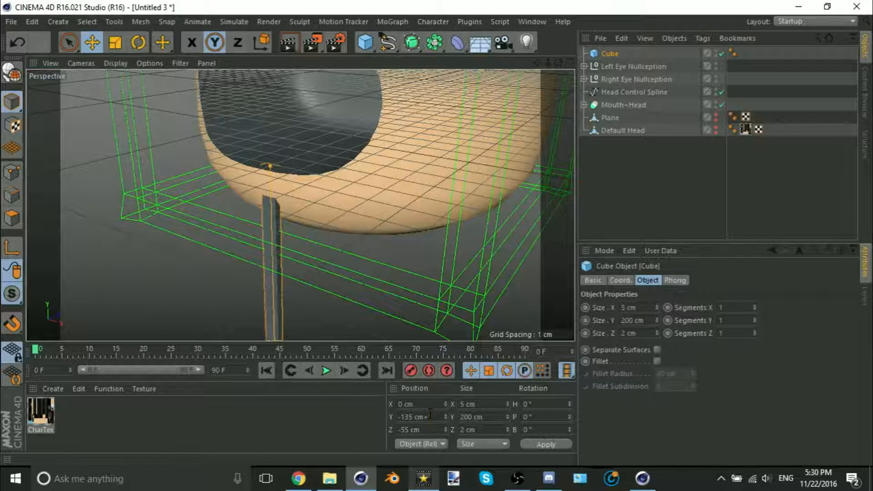
click(724, 200)
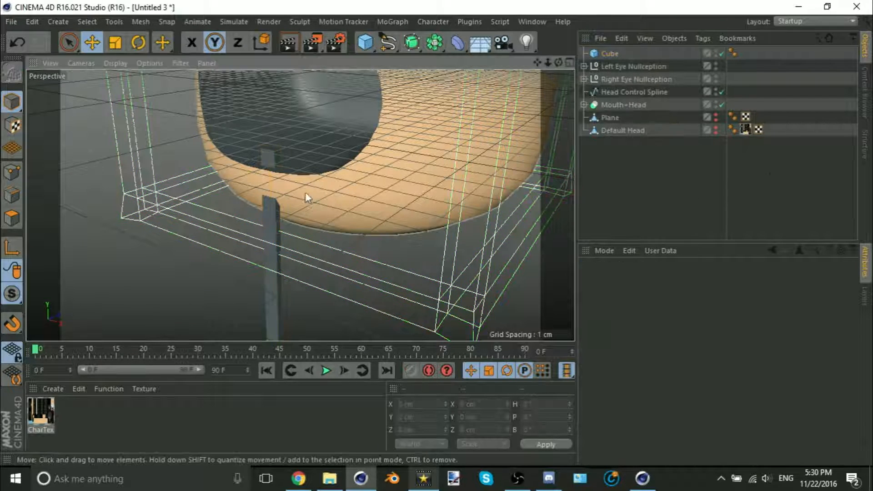
- Convert the cube to an editable polygon object and set its Use Color option to On with a white display color
alt+drag(305, 197, 323, 203)
click(285, 203)
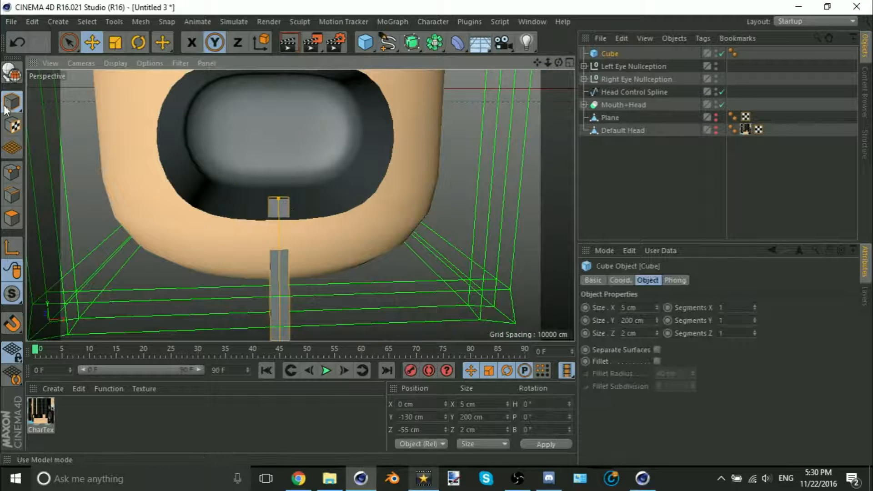
click(11, 72)
alt+drag(341, 209, 291, 207)
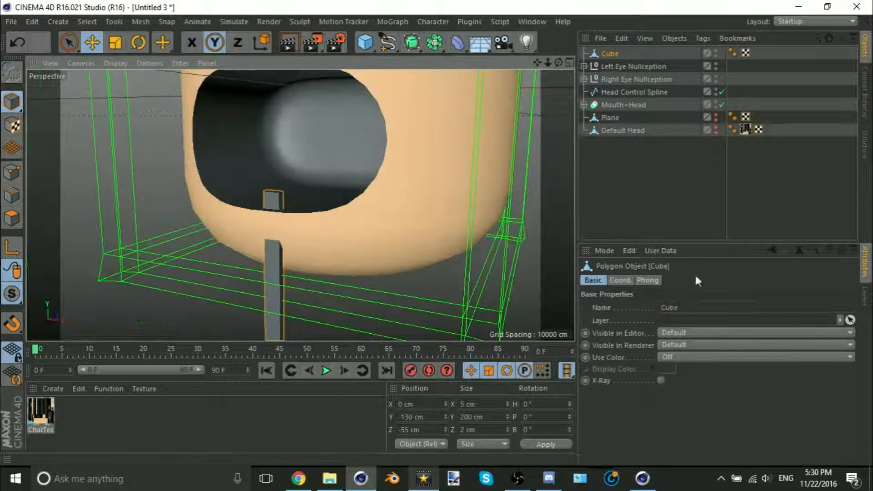
click(672, 358)
click(673, 388)
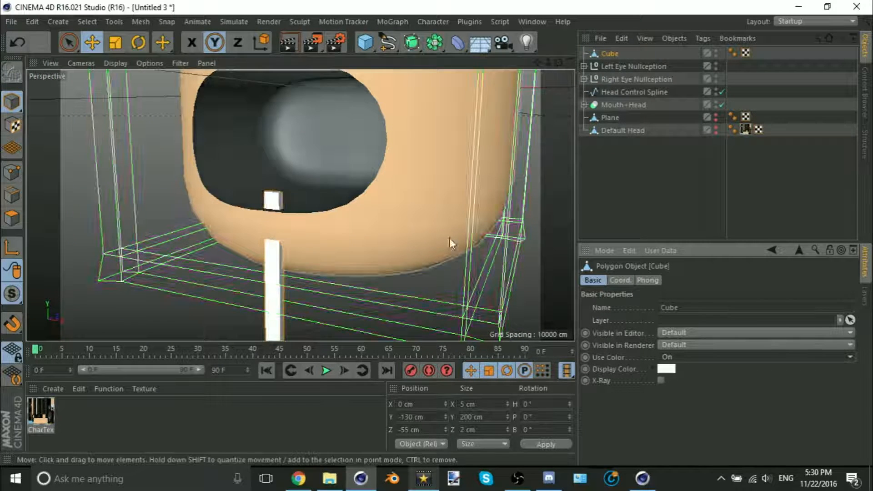
- Lower the white cube to Y -131.5 cm so less of it stands inside the mouth
scroll(259, 200, up, 3)
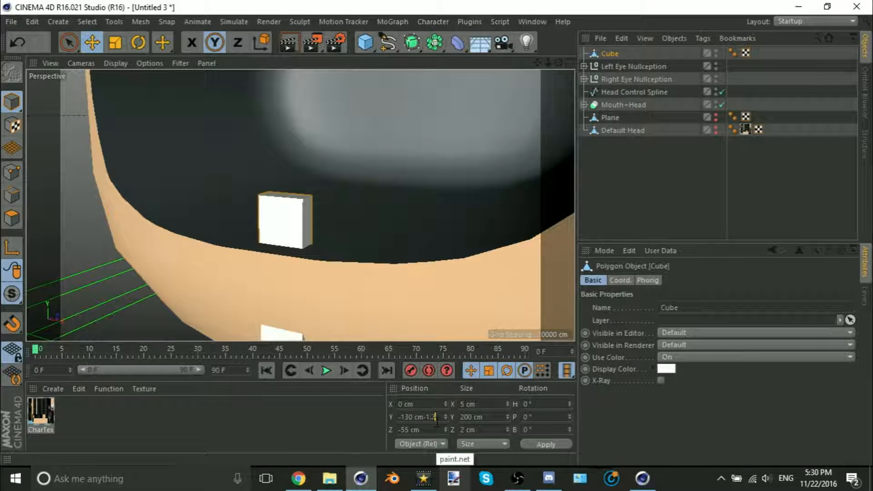
scroll(415, 300, down, 5)
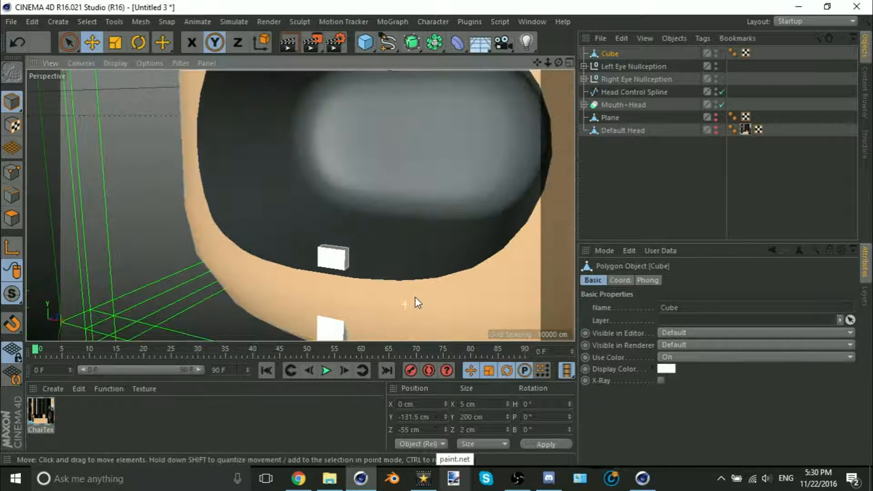
alt+middle_drag(353, 240, 305, 199)
scroll(305, 198, down, 5)
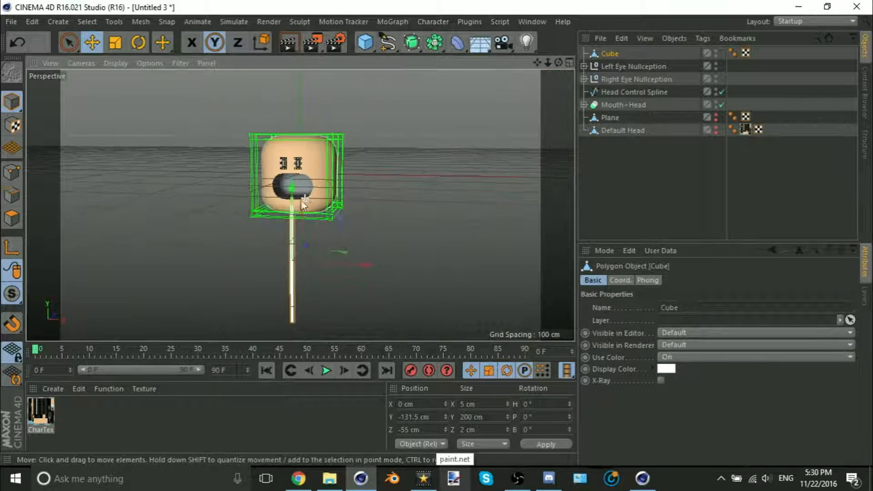
- Release the X and Z axis locks so that all three axes can be moved
scroll(302, 201, up, 3)
key(x)
key(z)
scroll(332, 200, up, 5)
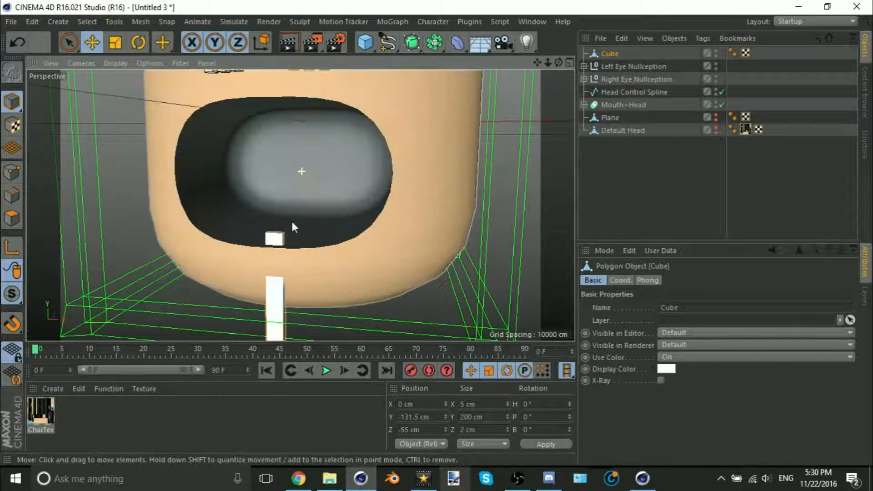
- Add a Null object at the scene origin, at the center of the head
drag(365, 42, 397, 67)
scroll(370, 167, up, 1)
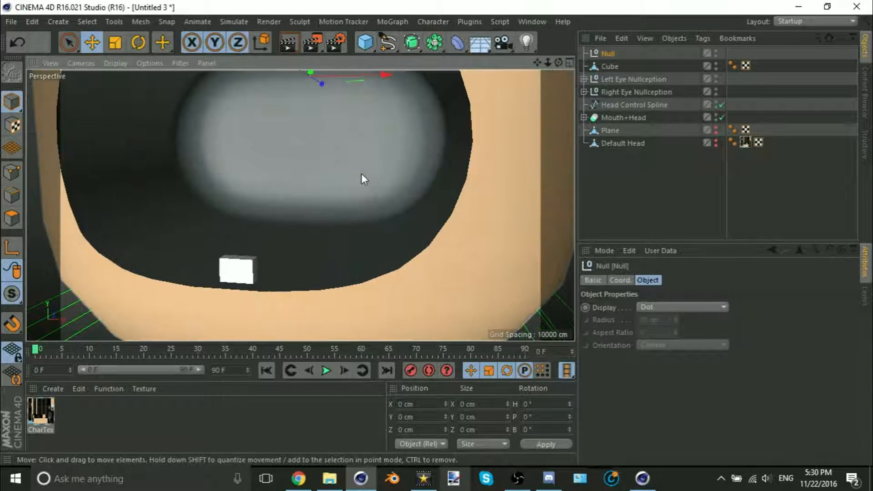
scroll(361, 173, down, 7)
scroll(364, 152, up, 3)
alt+drag(353, 132, 408, 178)
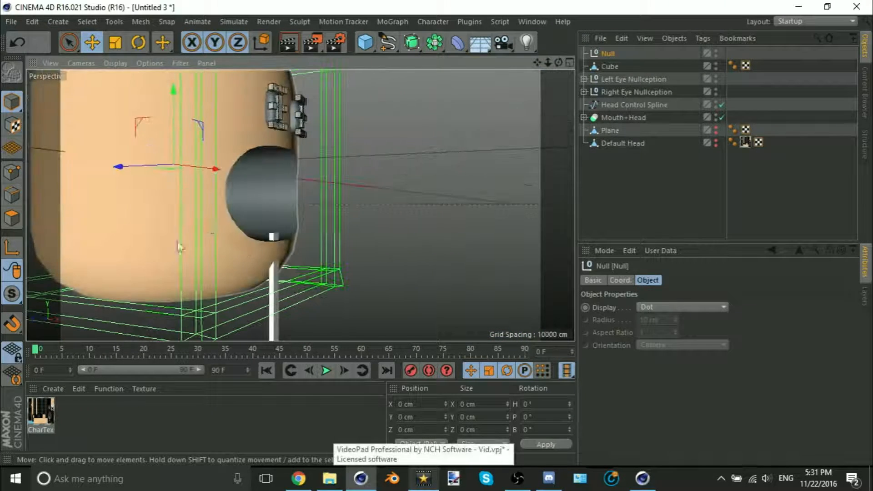
- Rename the cube as Tooth and make it a child of the Null
double_click(612, 66)
key(Return)
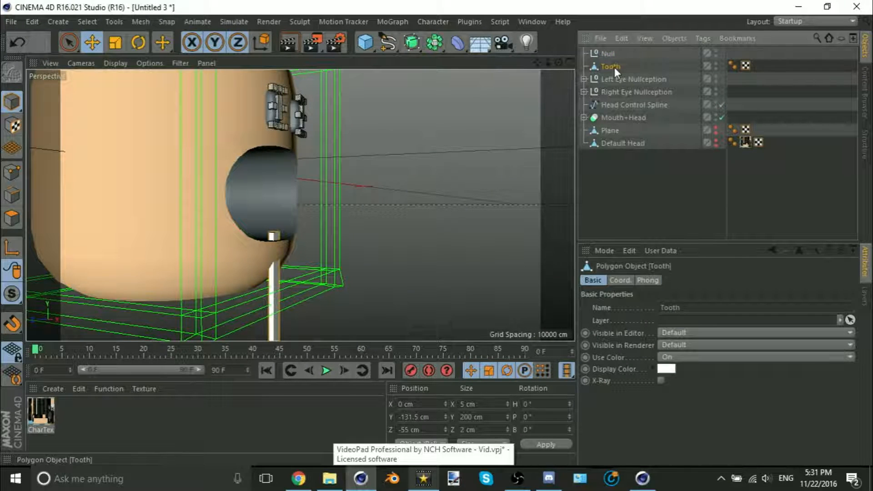
drag(610, 66, 610, 53)
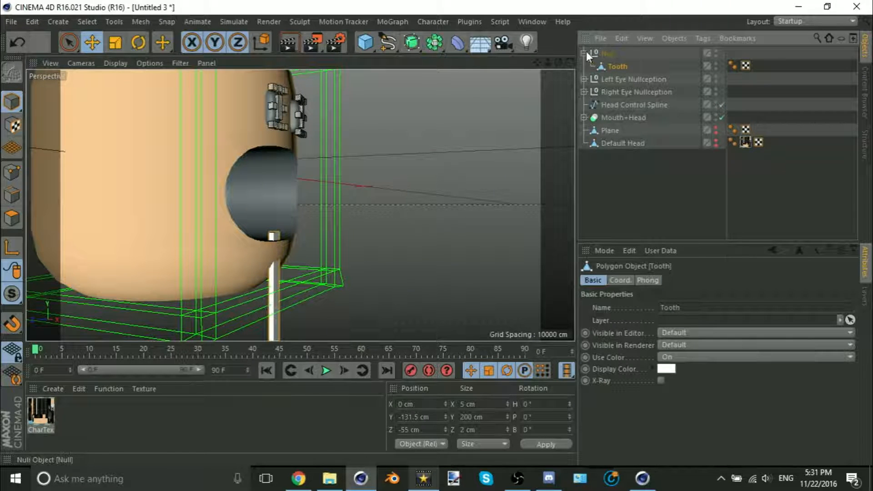
click(584, 54)
- Try rotating the tooth with the Rotate tool in the viewport, and undo the change
click(600, 54)
alt+drag(267, 193, 236, 205)
click(238, 312)
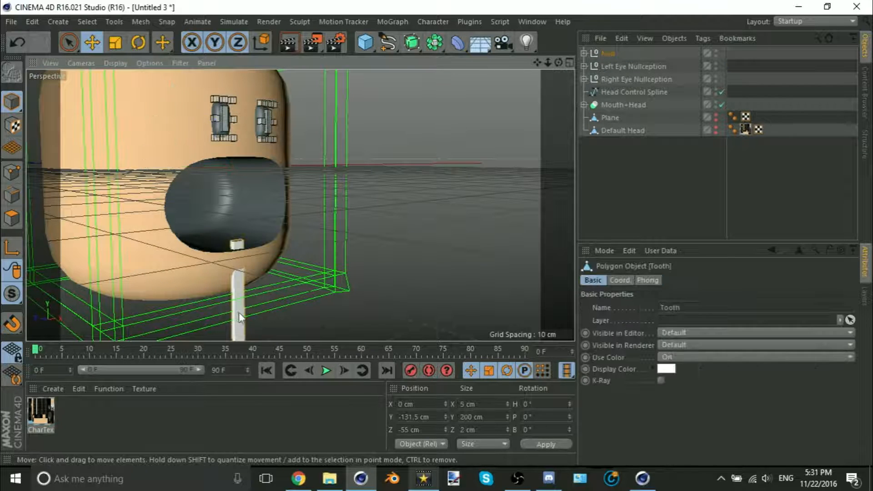
key(r)
scroll(241, 300, down, 3)
alt+middle_drag(244, 296, 258, 250)
drag(259, 331, 226, 336)
key(ctrl+z)
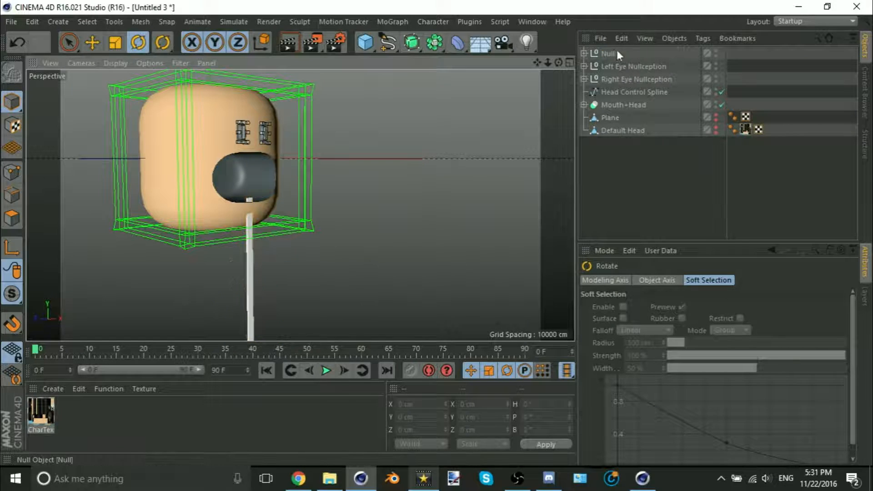
- Try rotating the Null to a heading of about -12.4° to swing the tooth along the mouth
click(609, 54)
mouse_move(207, 163)
mouse_down()
mouse_move(253, 150)
mouse_move(249, 125)
mouse_move(179, 135)
mouse_move(206, 147)
mouse_up()
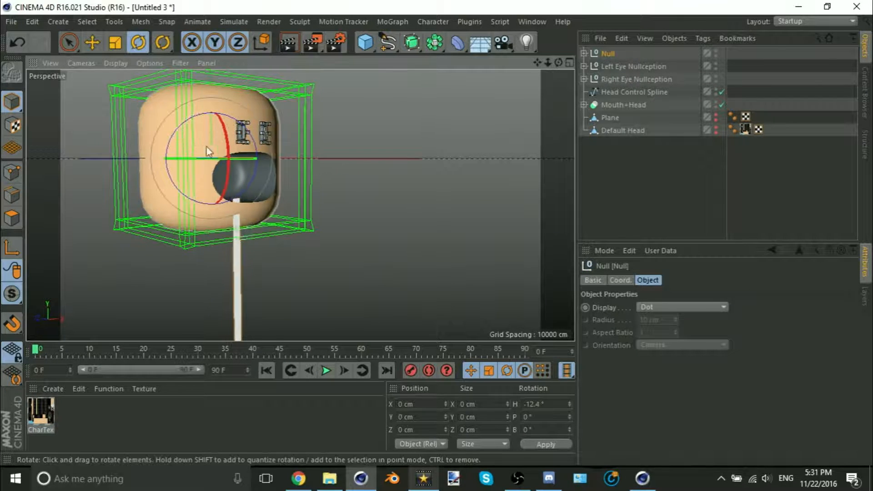
- Try sliding the right eye's control handle along X with the Move tool, and undo the move
scroll(207, 146, up, 3)
click(272, 157)
key(e)
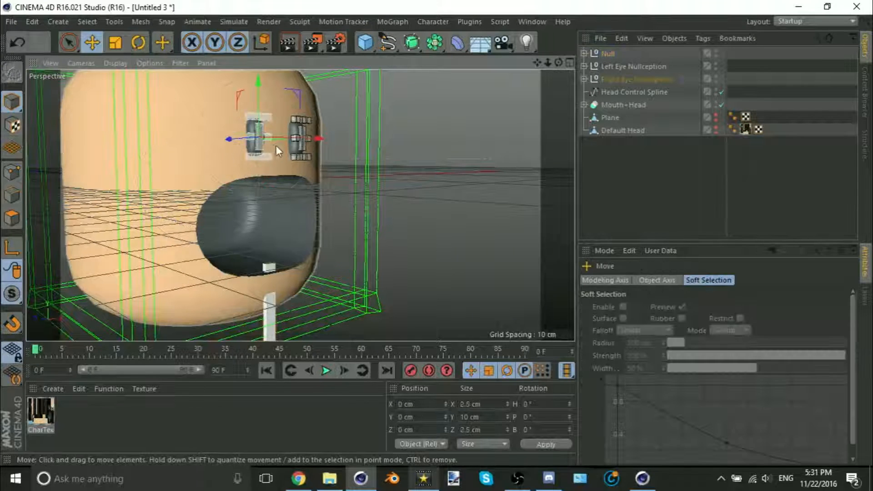
scroll(275, 146, down, 3)
mouse_move(279, 138)
mouse_down()
mouse_move(144, 138)
mouse_move(289, 137)
mouse_up()
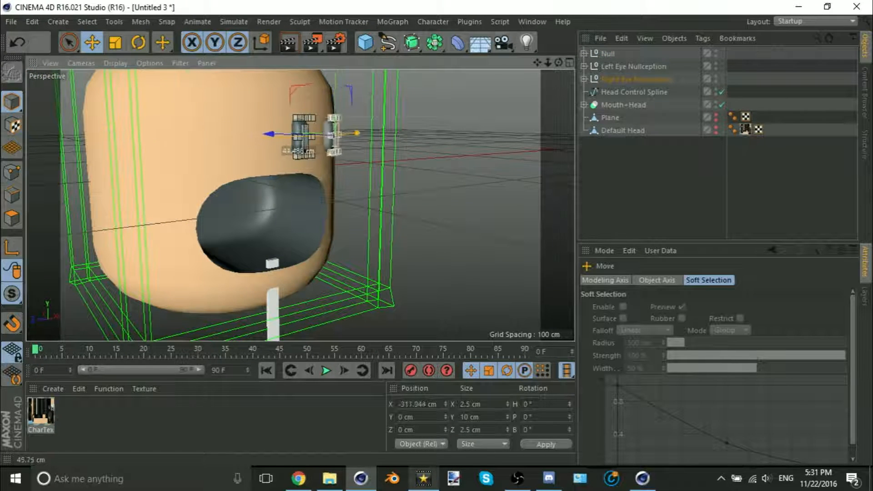
key(ctrl+z)
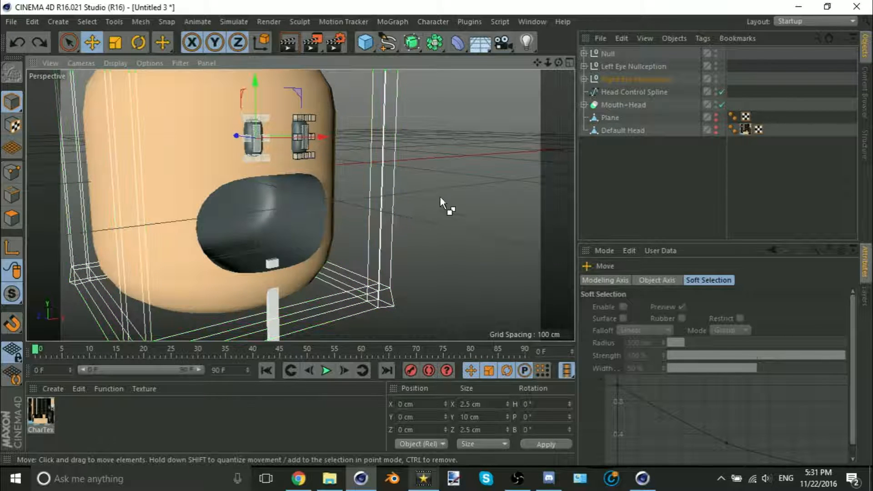
- Shift the right eye's control handle freely to about X 1.97 cm, Y 2.62 cm, Z -0.34 cm
drag(461, 220, 466, 215)
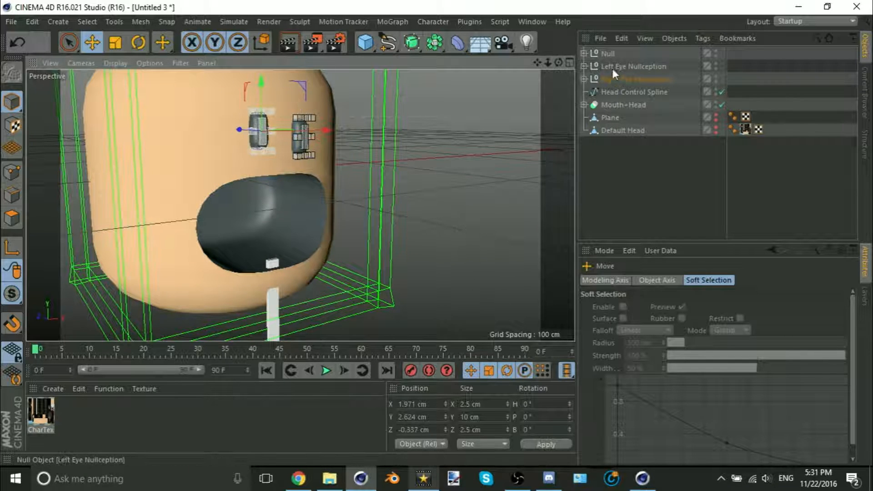
- Set the tooth Null's heading rotation to 2.5°
click(608, 53)
alt+drag(306, 196, 216, 201)
alt+middle_drag(216, 201, 275, 173)
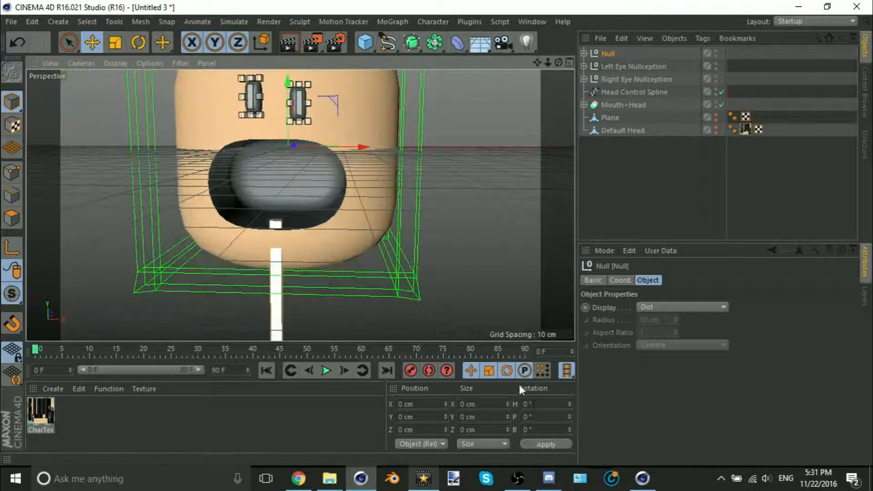
click(531, 404)
text(2)
key(Return)
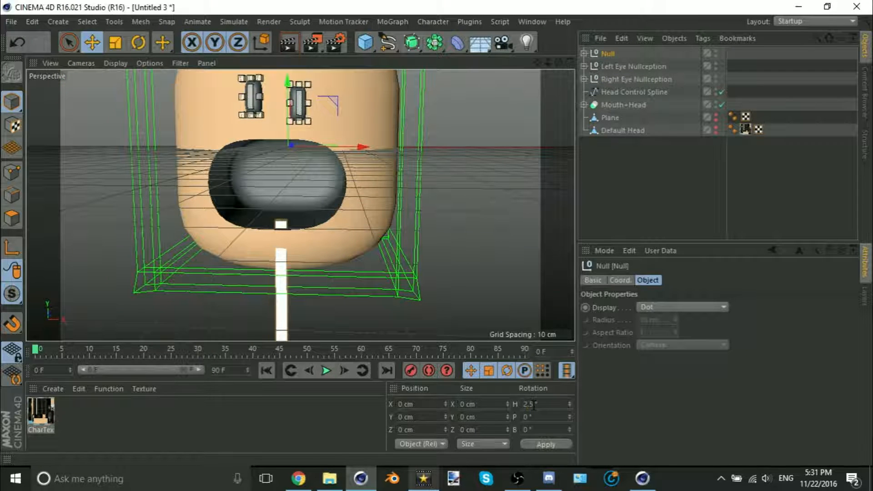
- Try changing the tooth Null's heading to -2.5°, and undo the change
click(275, 321)
alt+right_drag(269, 201, 288, 231)
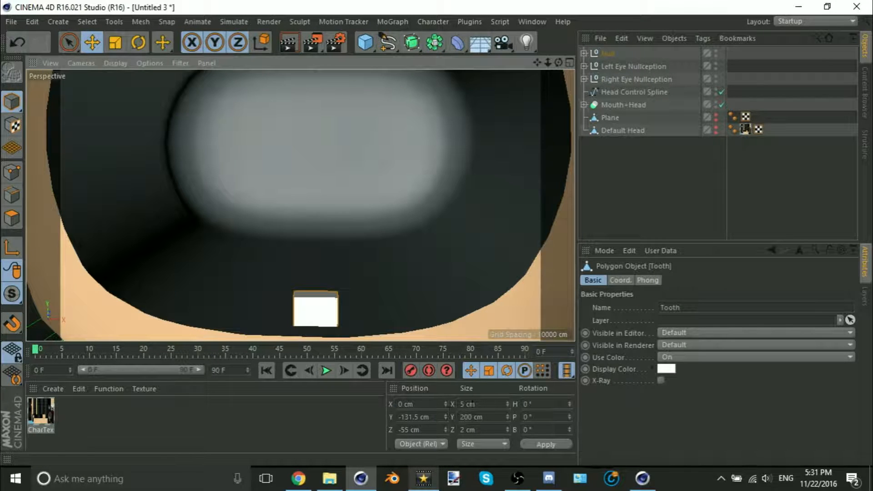
scroll(416, 328, down, 5)
click(600, 55)
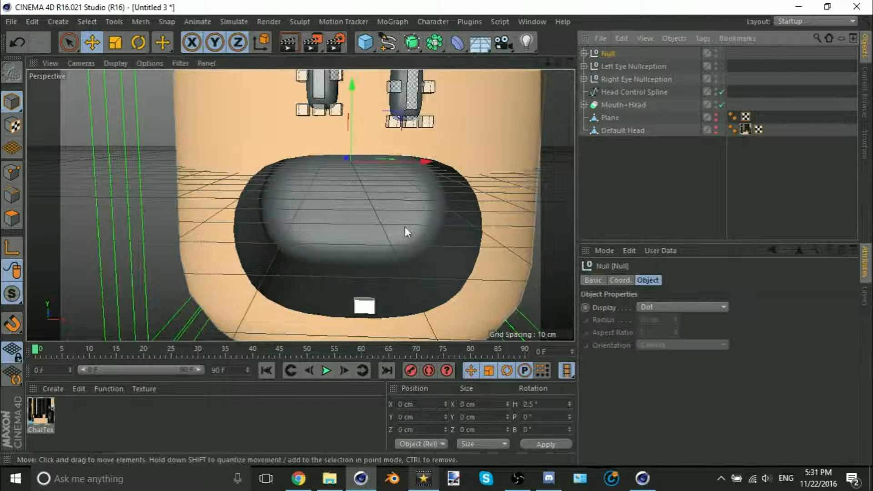
scroll(404, 226, down, 5)
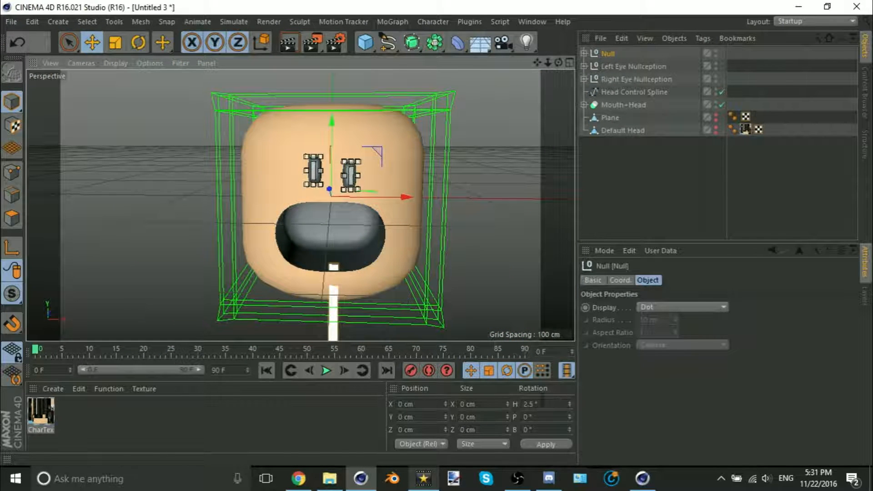
scroll(345, 244, up, 5)
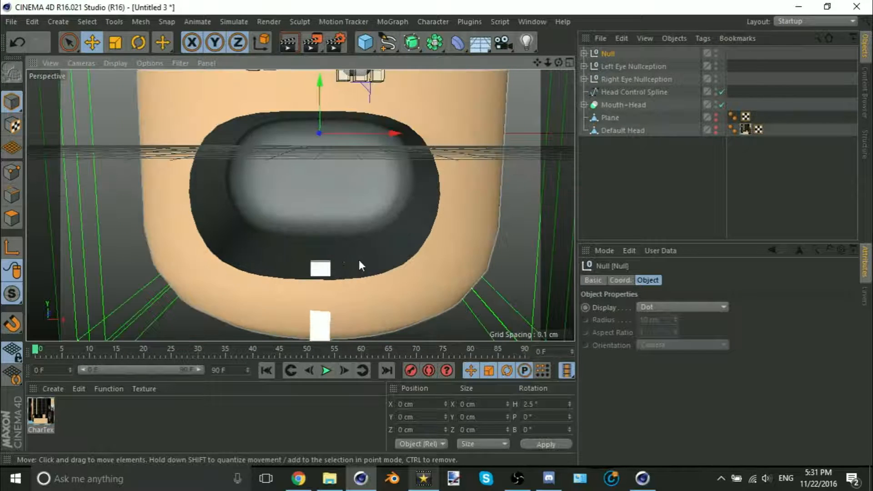
scroll(359, 262, down, 4)
click(537, 403)
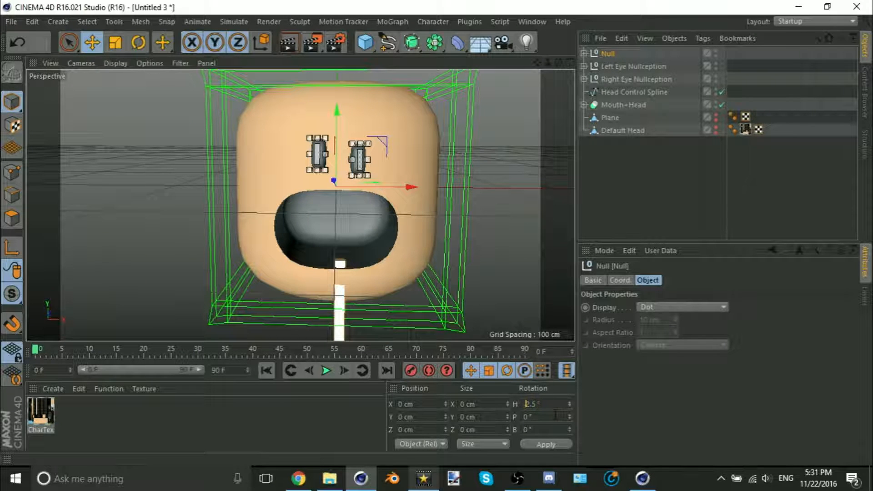
text(-)
key(Return)
key(ctrl+z)
- Duplicate the Null together with its tooth and set the copy's heading to 7.5°
scroll(380, 263, up, 5)
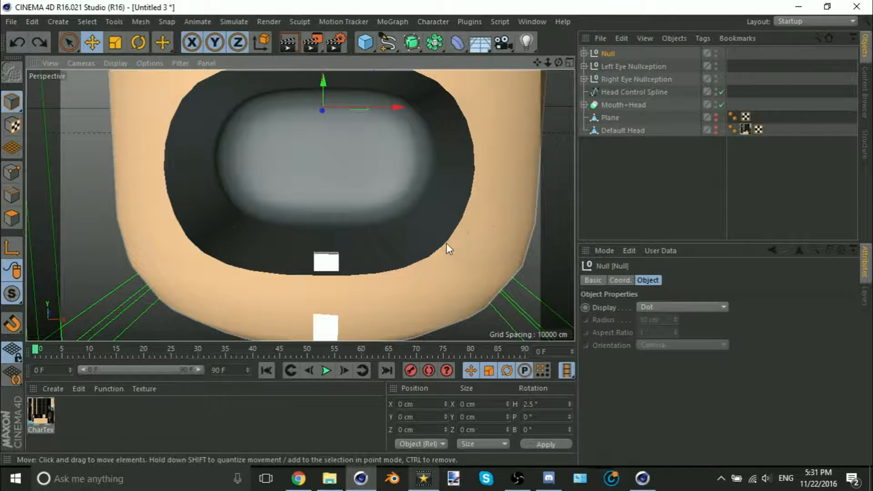
scroll(446, 242, down, 8)
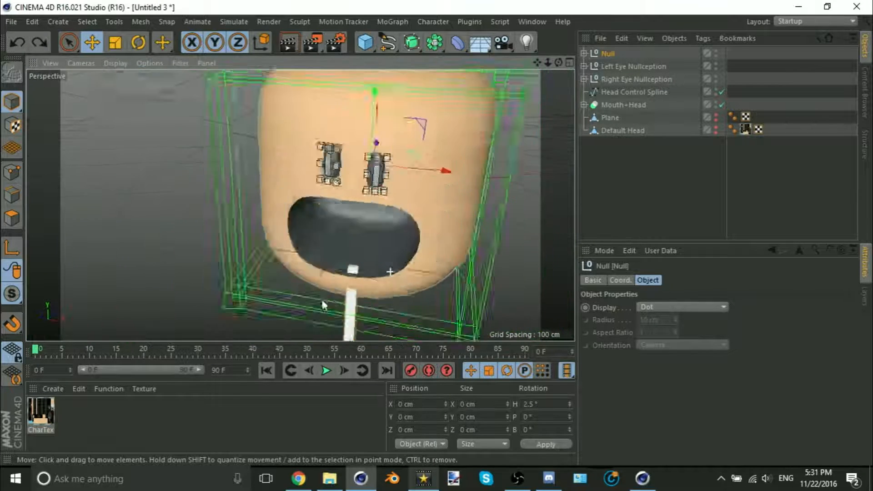
ctrl+drag(609, 53, 407, 259)
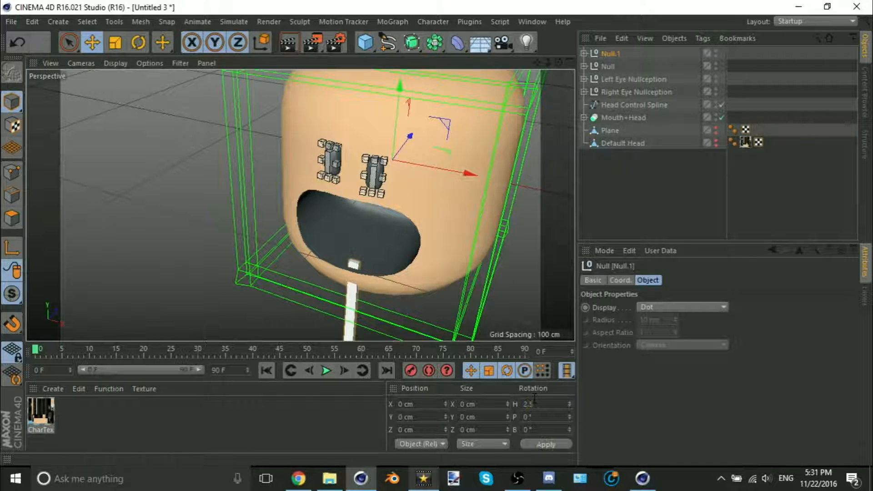
key(Return)
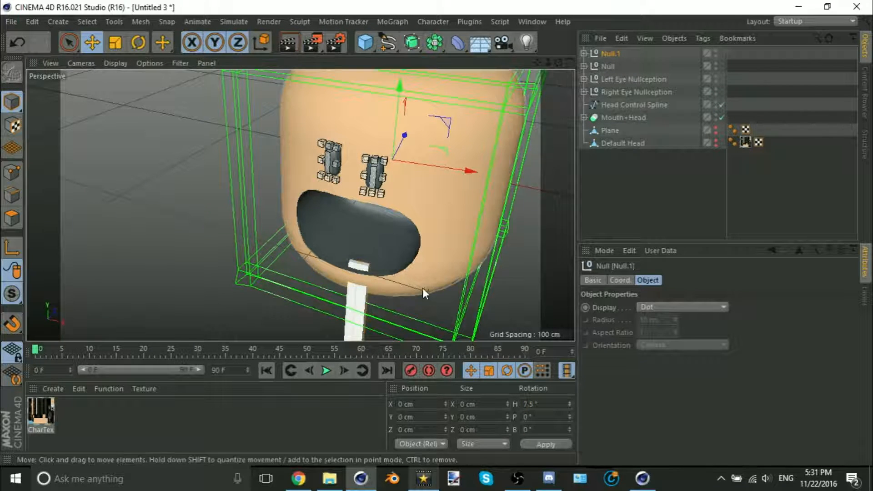
scroll(395, 291, up, 10)
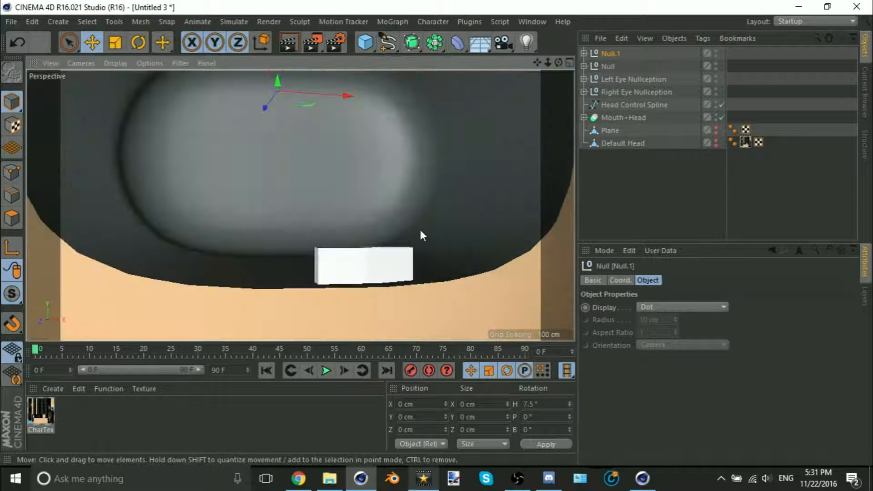
scroll(420, 230, down, 10)
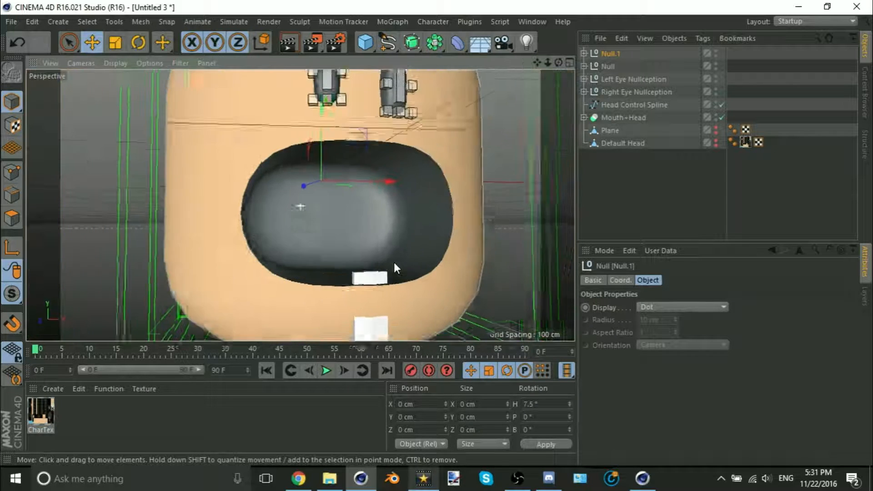
- Expand the duplicated Null, make another copy of it with its tooth, and set that copy's heading to 12.5°
click(584, 53)
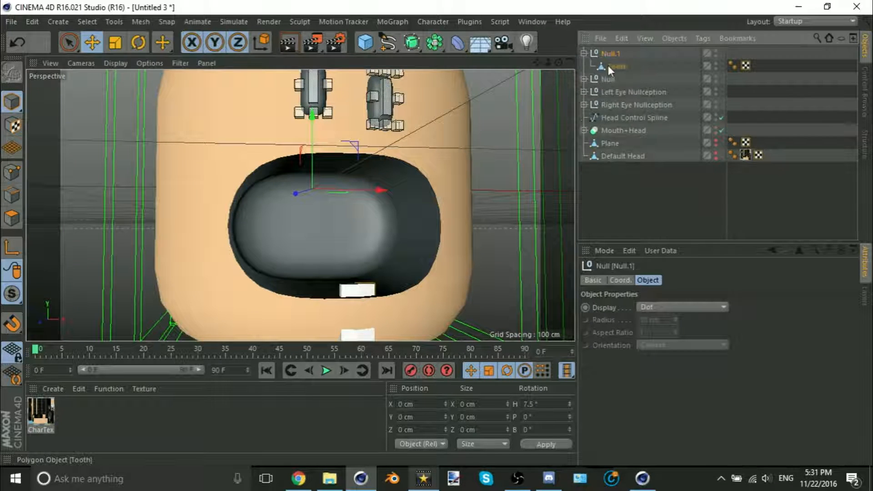
click(608, 66)
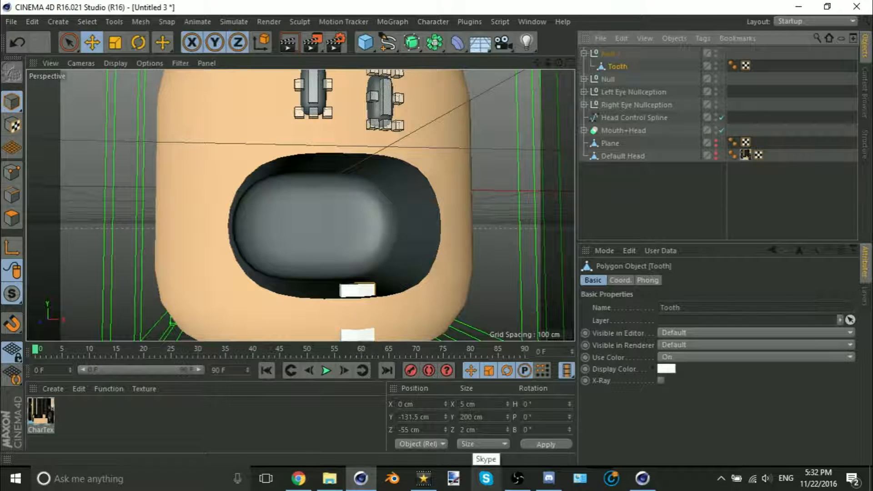
click(607, 54)
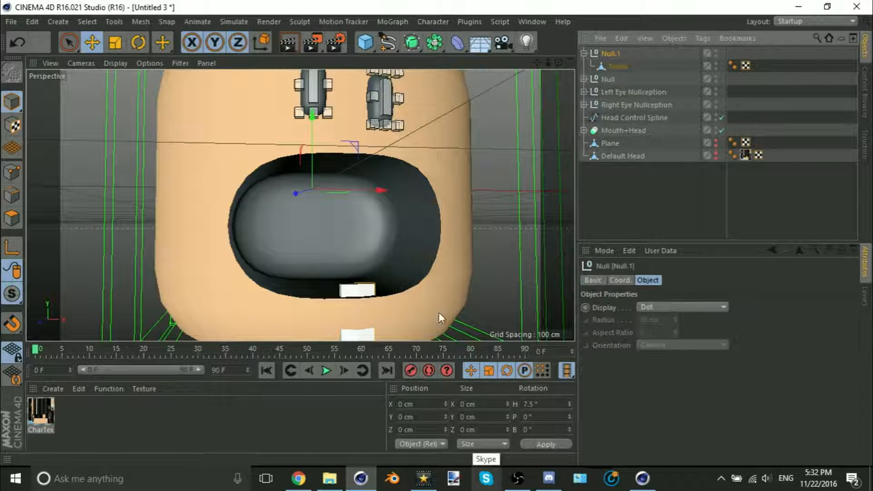
scroll(438, 312, up, 3)
key(ctrl+c)
key(ctrl+v)
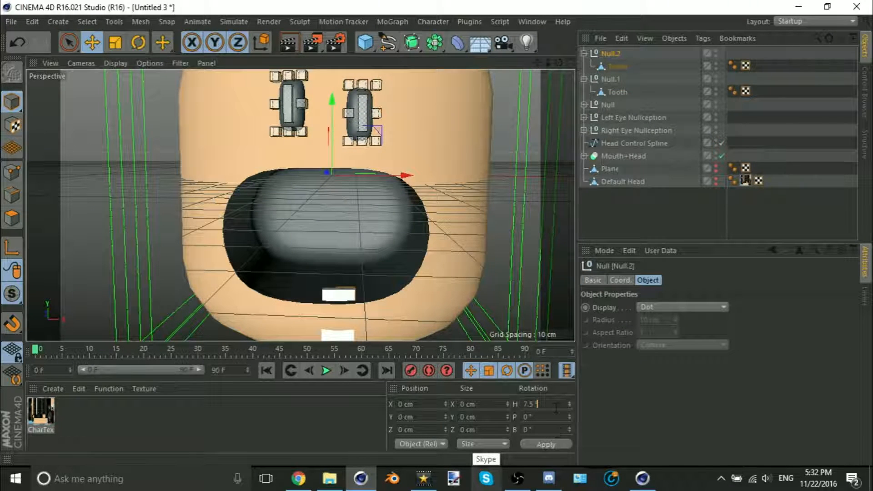
key(Return)
- Make two more successive copies of the newest tooth Null, with headings of 17.5° and 22.5°
key(ctrl+c)
key(ctrl+v)
click(555, 408)
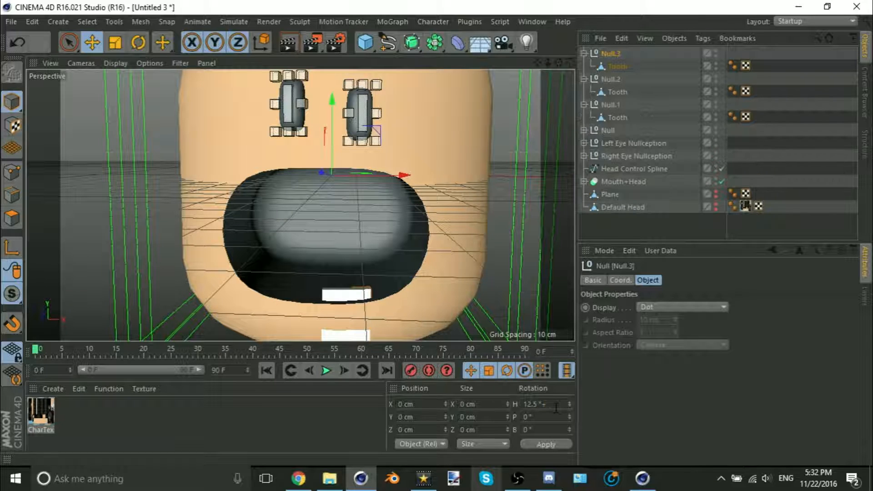
key(ctrl+c)
key(ctrl+v)
click(555, 408)
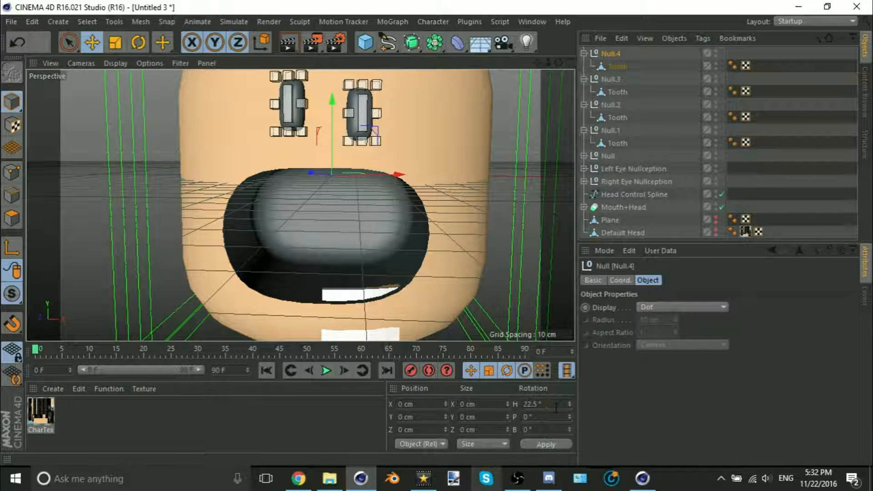
- Continue the tooth row with three more Null copies in 5° heading increments, at 27.5°, 32.5° and 37.5°
key(ctrl+c)
key(ctrl+v)
click(555, 407)
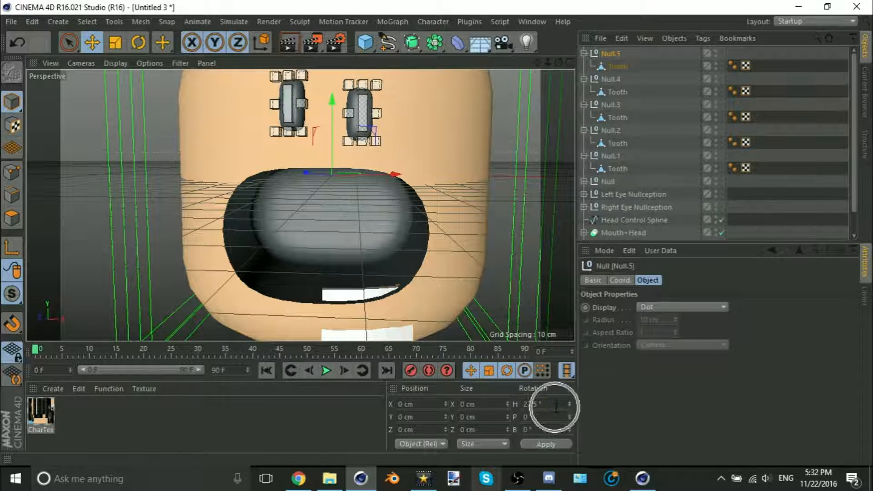
key(ctrl+c)
key(ctrl+v)
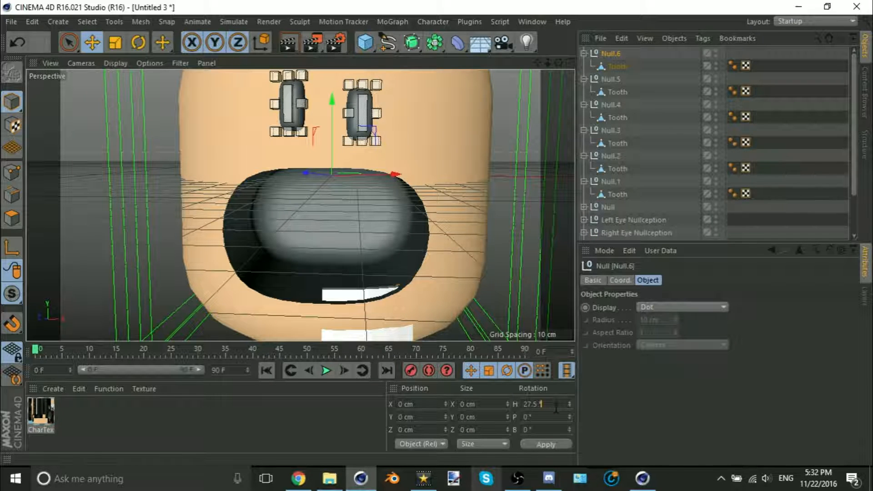
key(ctrl+c)
key(ctrl+v)
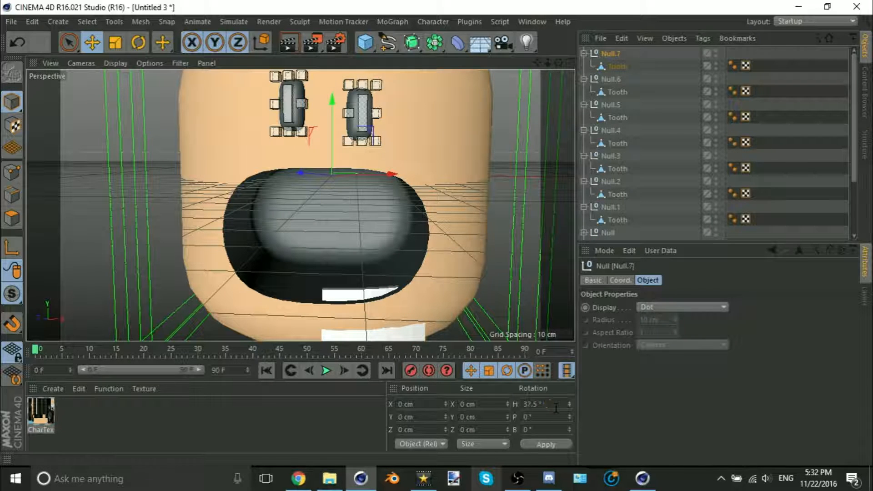
- Examine how the row of teeth follows the mouth opening from close up and from several angles
scroll(623, 167, down, 2)
alt+drag(364, 293, 330, 283)
scroll(393, 286, up, 4)
alt+middle_drag(330, 282, 351, 276)
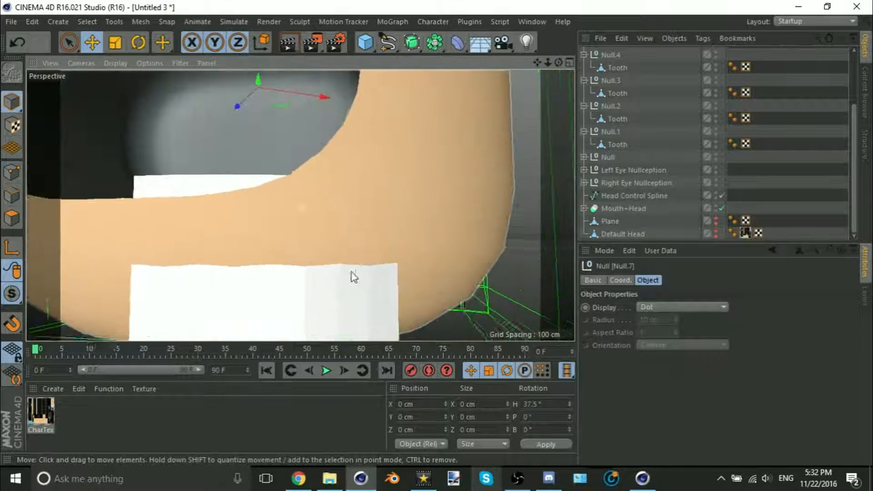
alt+right_drag(348, 235, 326, 198)
alt+drag(341, 280, 286, 201)
scroll(287, 203, down, 5)
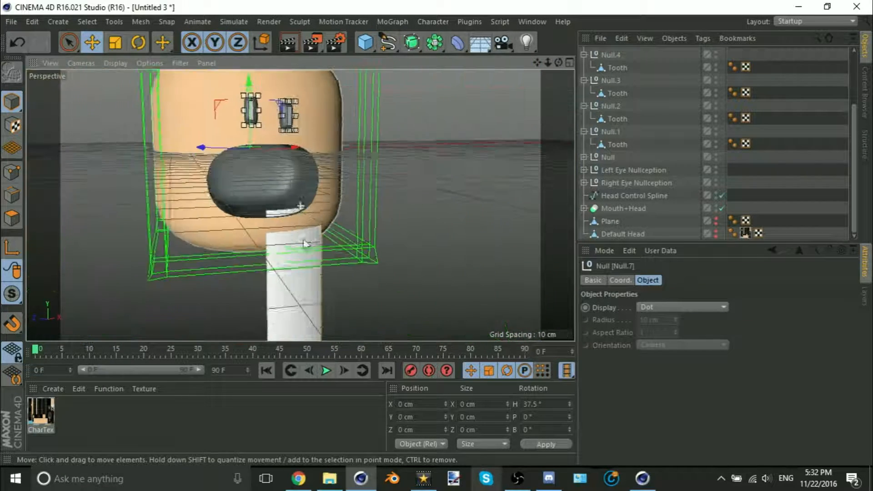
alt+middle_drag(305, 241, 321, 274)
- Expand the Mouth+Head Boole and inspect the Subdivision Surface that shapes the mouth opening
click(620, 209)
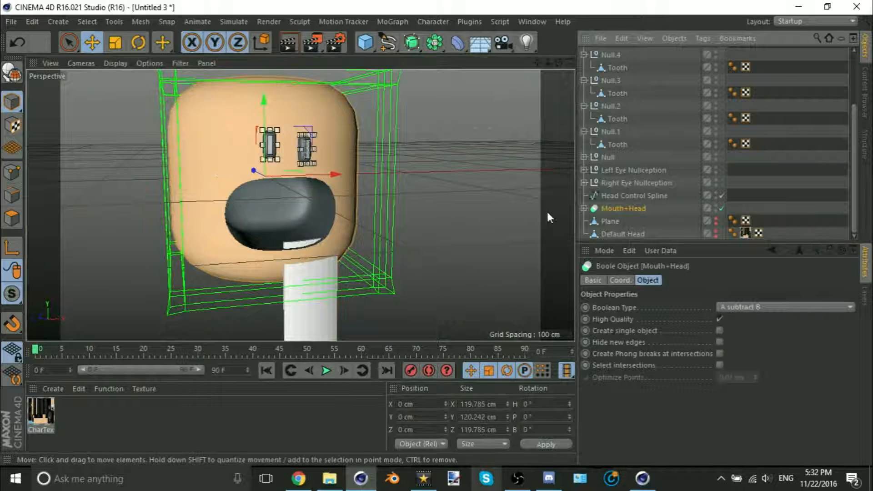
click(584, 208)
click(623, 197)
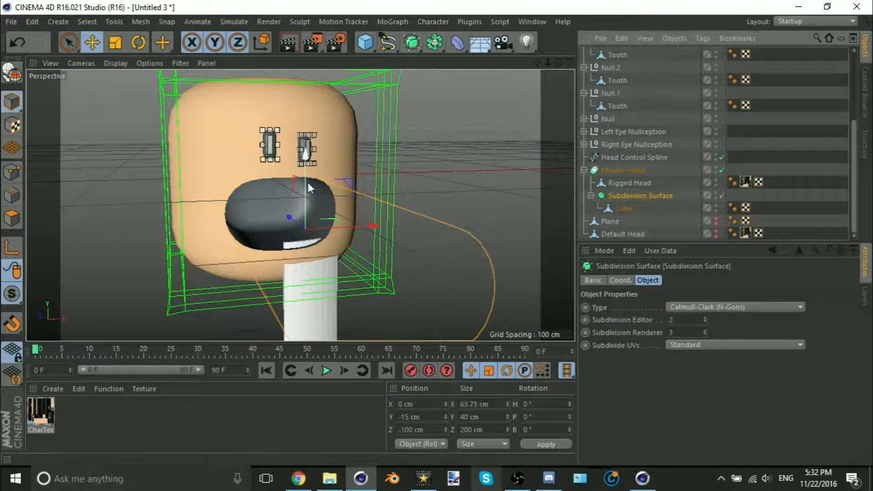
drag(306, 194, 350, 182)
key(s)
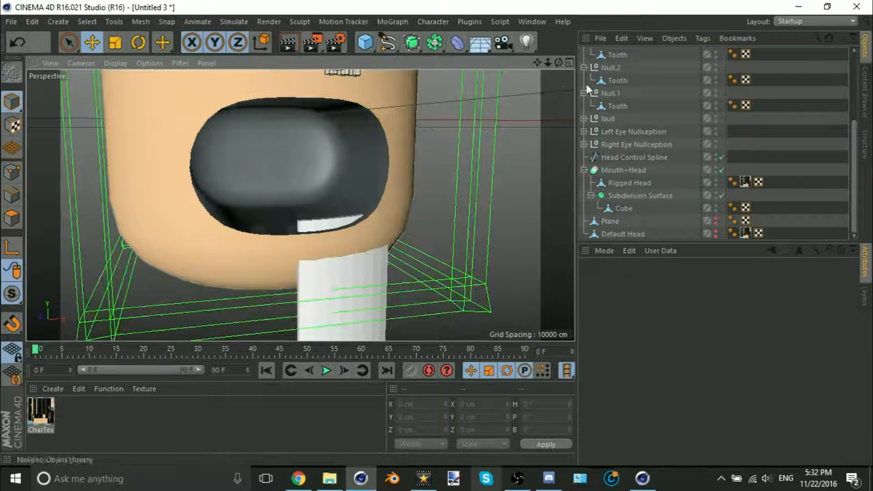
- Fold all object hierarchies and select the original tooth at the start of the row
right_click(607, 86)
click(663, 257)
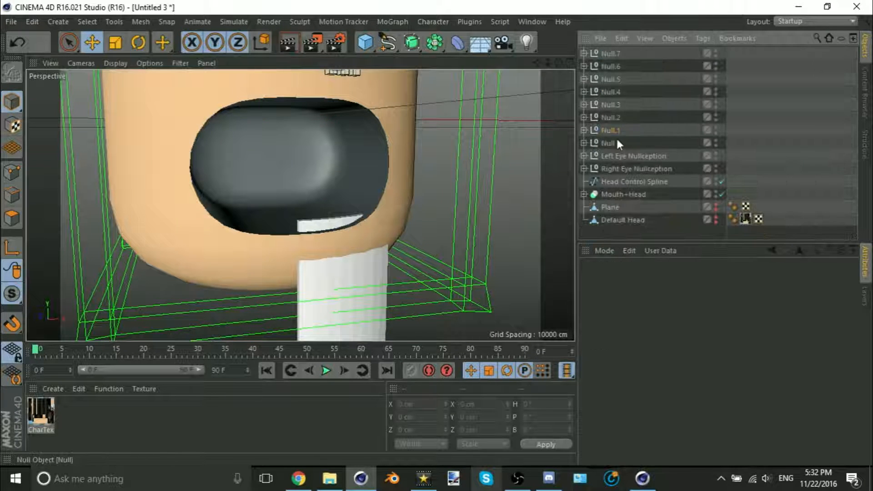
click(306, 228)
- Duplicate the original 2.5° tooth Null and subtract 5° from the copy's heading to set it to -2.5°
click(607, 143)
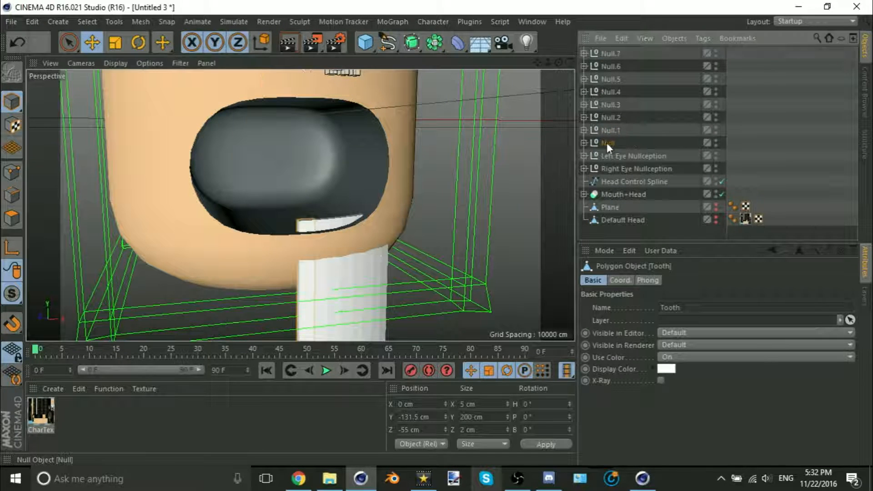
key(ctrl+c)
key(ctrl+v)
click(549, 400)
text(-5)
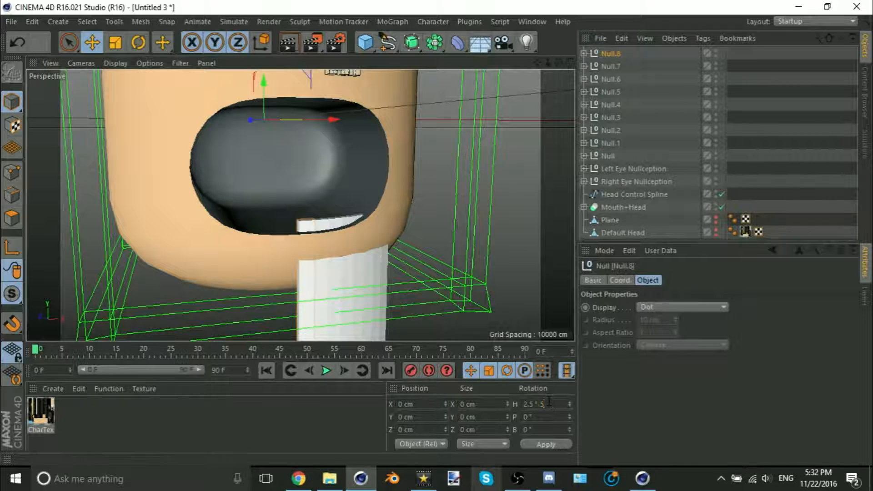
key(Return)
- Extend the teeth toward the mouth's other side with two more Null copies at headings of -7.5° and -12.5°
key(ctrl+c)
key(ctrl+v)
click(549, 401)
text(-5)
key(Return)
key(ctrl+c)
key(ctrl+v)
click(549, 401)
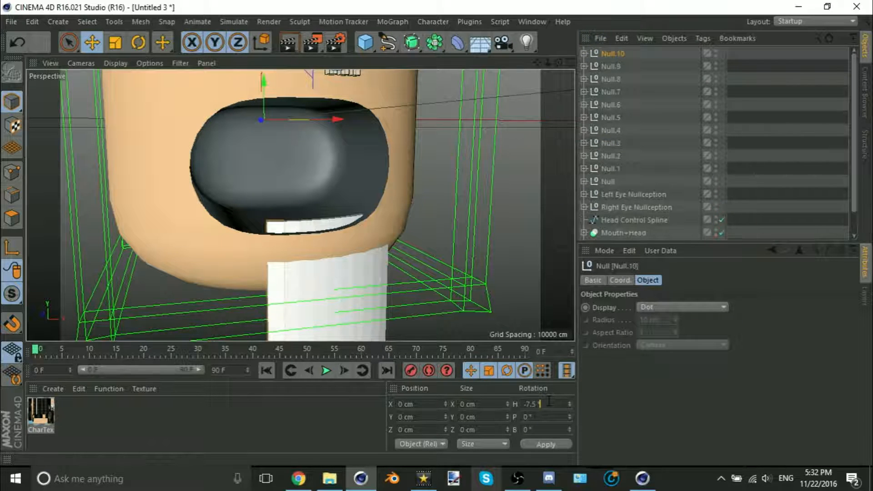
text(-5)
key(Return)
- Add two further tooth Null copies in -5° heading increments, at -17.5° and -22.5°
key(ctrl+c)
key(ctrl+v)
click(549, 402)
text(-5)
key(Return)
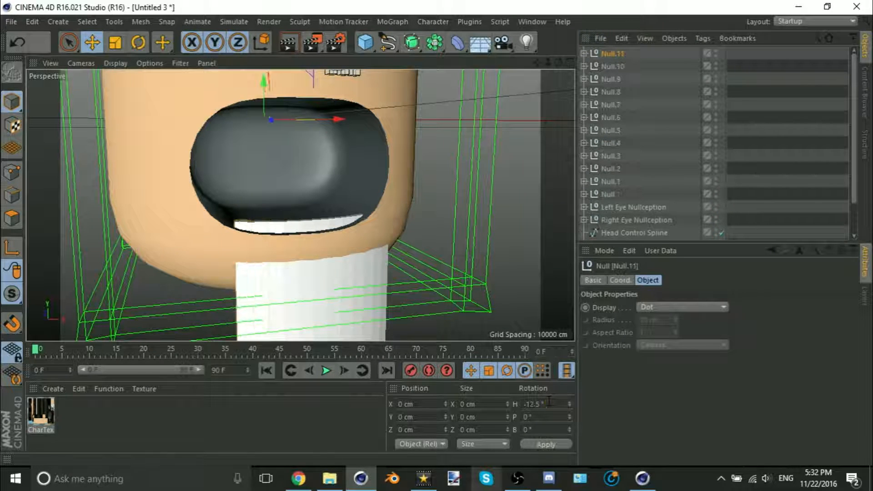
key(ctrl+c)
key(ctrl+v)
click(551, 404)
- Finish the row with three more tooth Null copies at headings of -27.5°, -32.5° and -37.5°
key(ctrl+c)
key(ctrl+v)
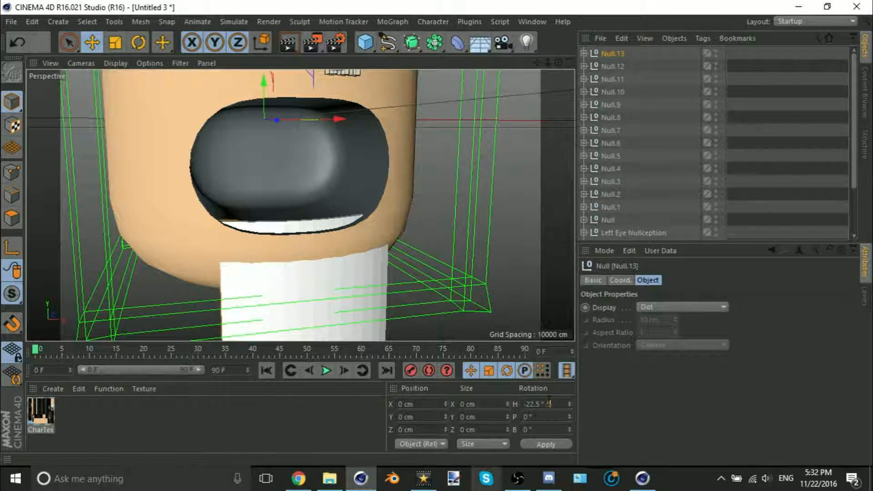
text(-5)
key(Return)
text(-5)
key(Return)
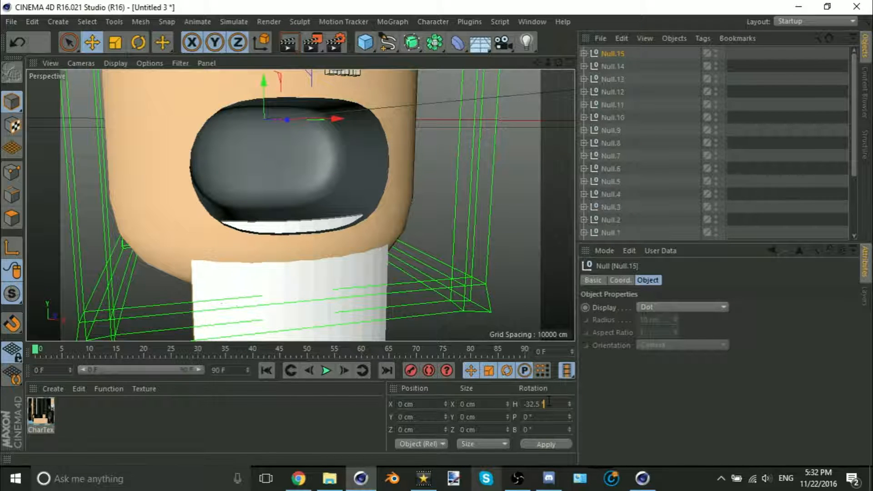
key(Return)
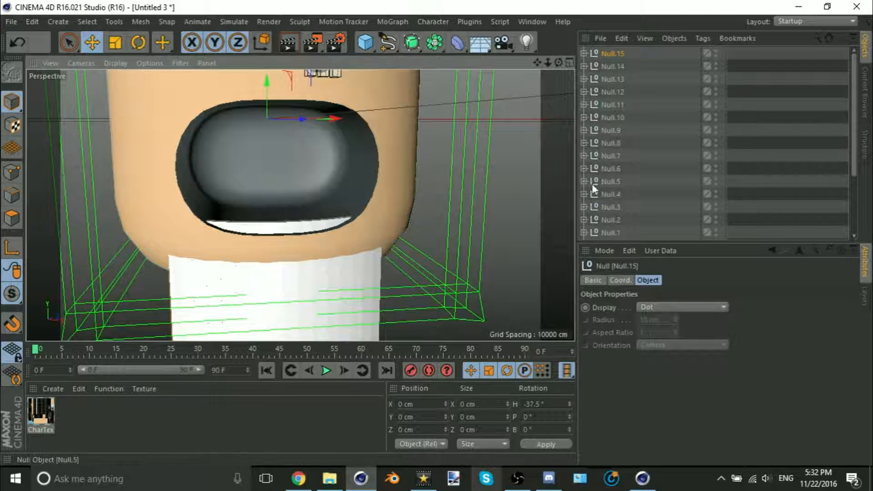
- Remove all sixteen tooth Nulls while keeping their child Tooth objects at the top level of the scene
scroll(609, 200, down, 2)
click(608, 170)
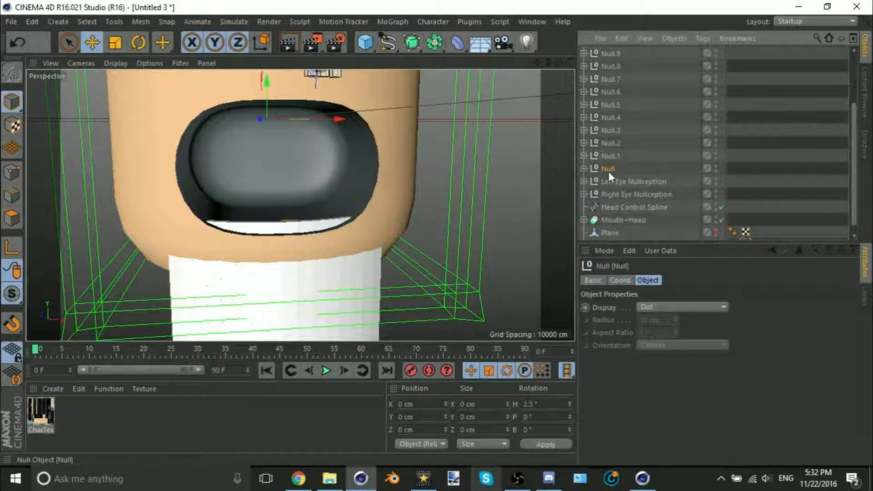
shift+click(608, 171)
scroll(608, 171, up, 2)
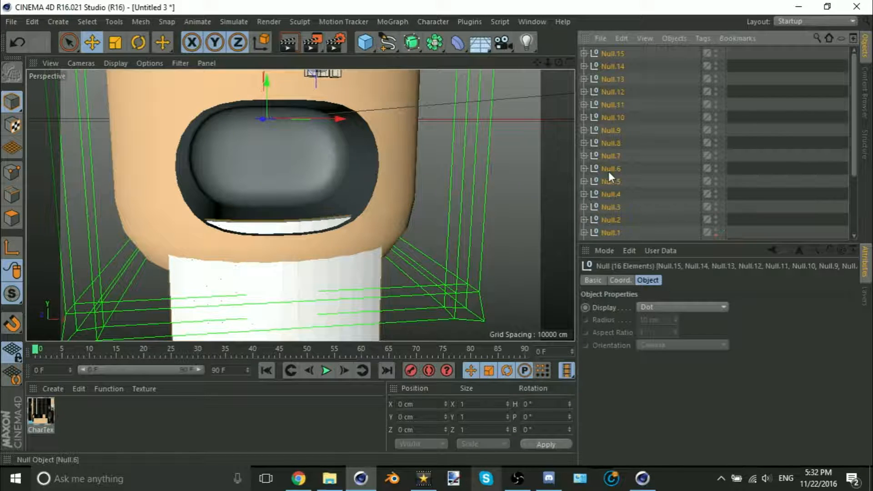
right_click(606, 56)
click(684, 353)
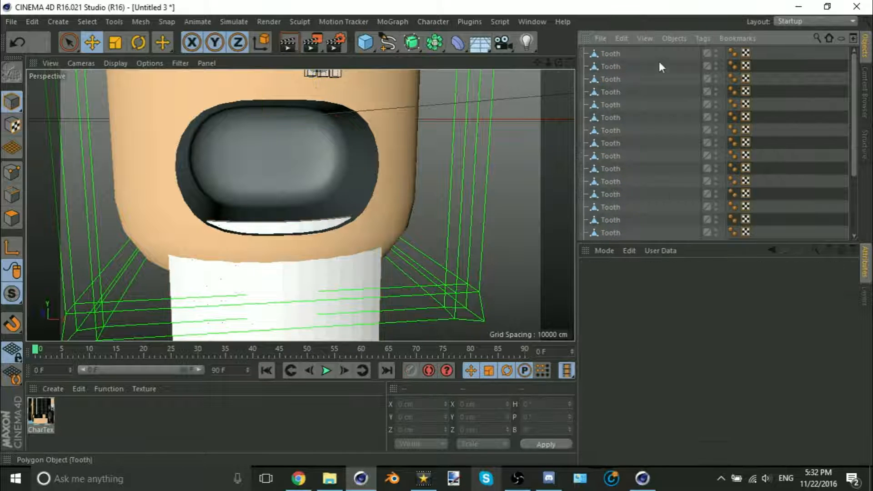
- Select all sixteen Tooth objects and raise only their axes by 100 cm to Y -31.5 cm
scroll(310, 195, down, 10)
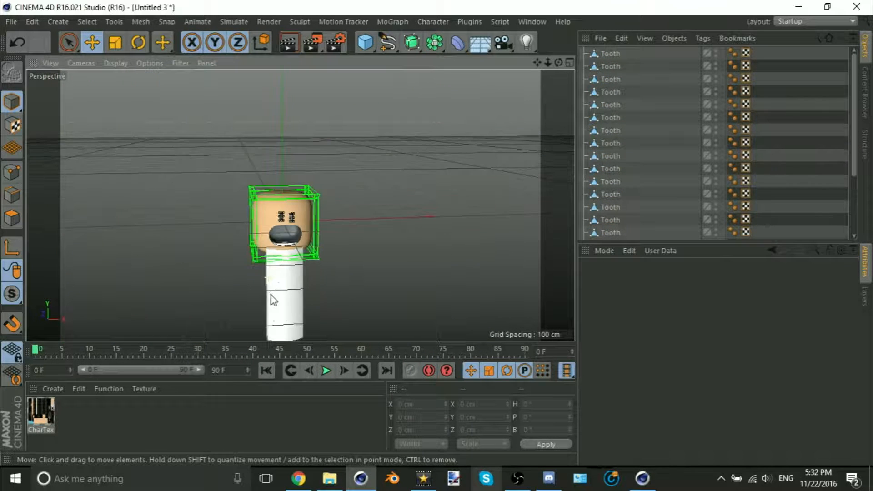
alt+drag(273, 300, 203, 213)
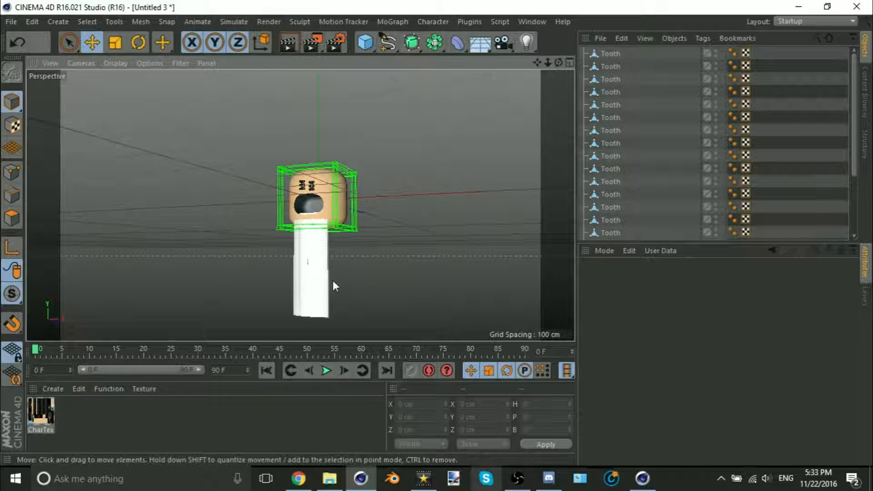
alt+drag(321, 272, 296, 224)
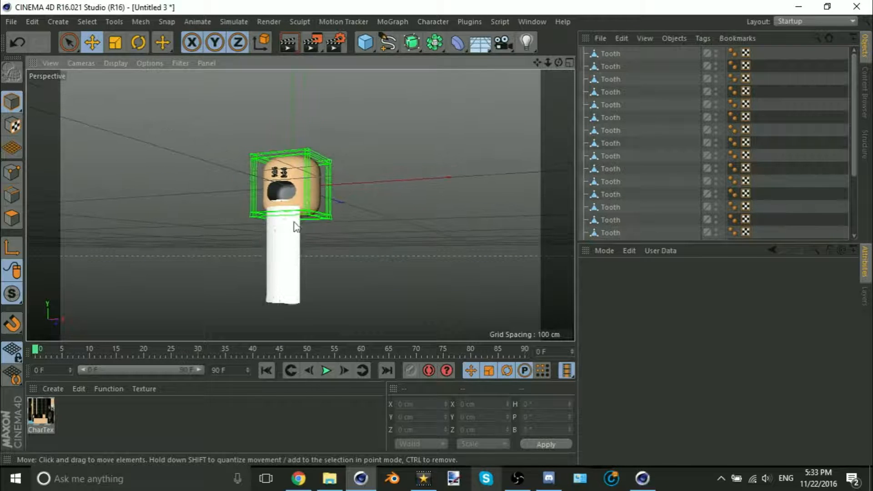
scroll(287, 196, up, 3)
scroll(287, 196, up, 5)
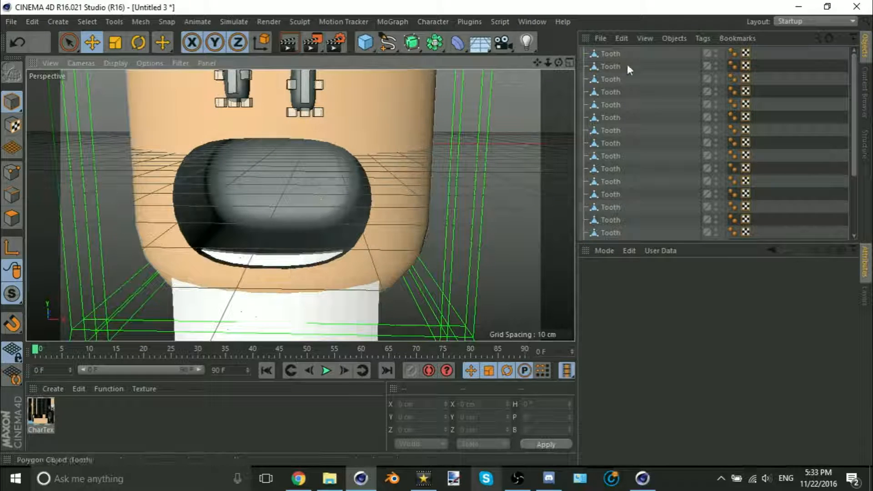
click(607, 55)
scroll(387, 242, down, 5)
scroll(603, 173, down, 3)
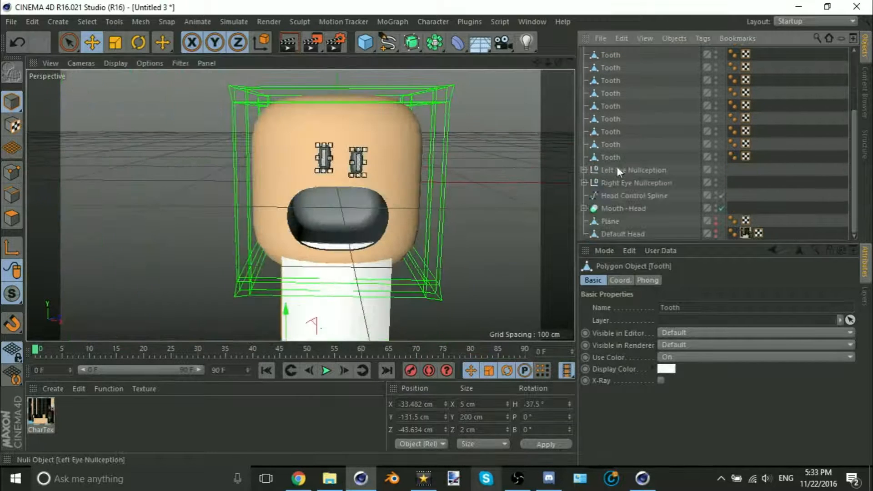
shift+click(609, 158)
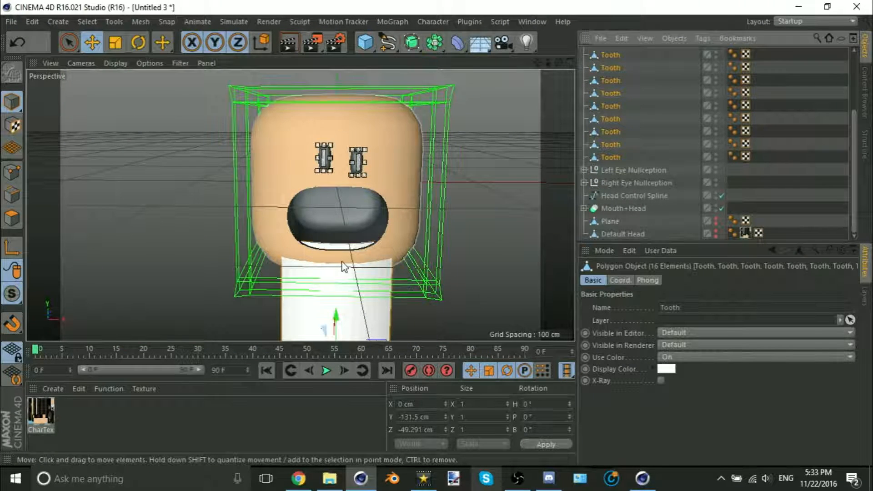
scroll(348, 316, down, 3)
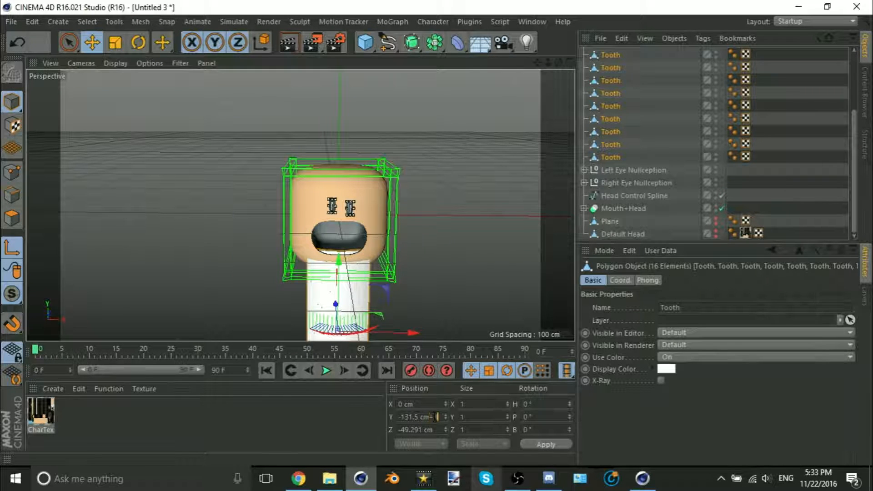
text(00)
key(Return)
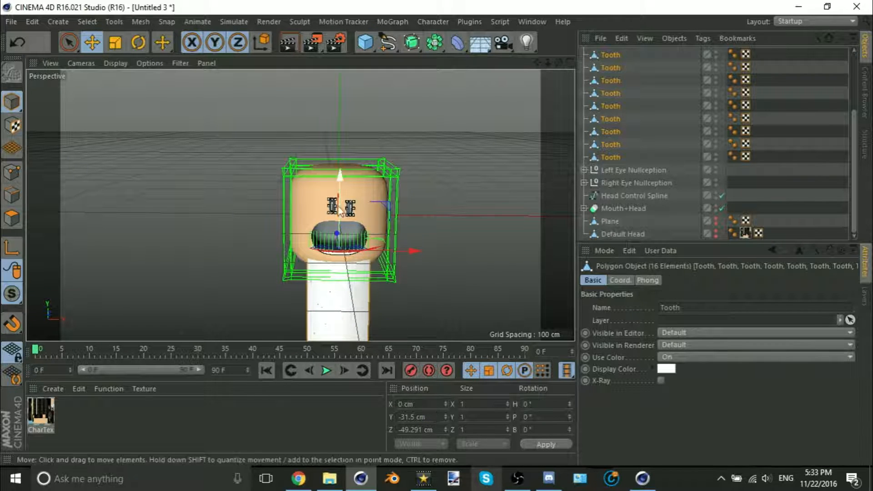
- Examine how the teeth sit inside the mouth from several angles and render a preview of the view
scroll(319, 214, up, 10)
scroll(329, 215, up, 5)
alt+drag(346, 277, 214, 253)
scroll(318, 265, down, 10)
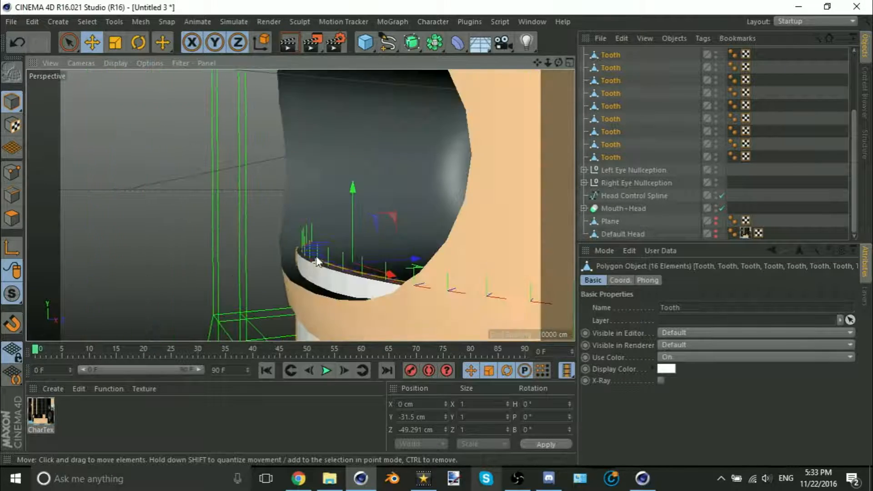
alt+drag(318, 265, 413, 268)
scroll(292, 296, up, 4)
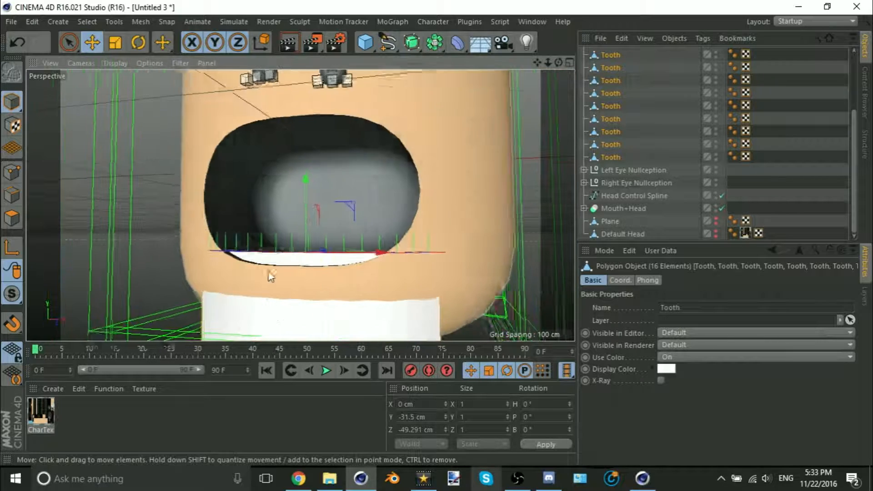
key(ctrl+r)
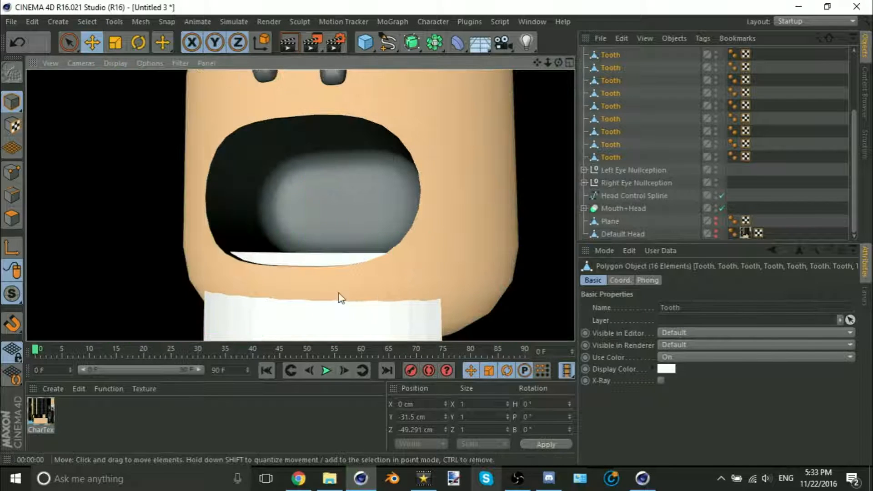
scroll(346, 316, up, 3)
alt+middle_drag(347, 315, 353, 231)
mouse_move(352, 231)
alt+mouse_down()
mouse_move(257, 256)
mouse_move(359, 245)
alt+mouse_up()
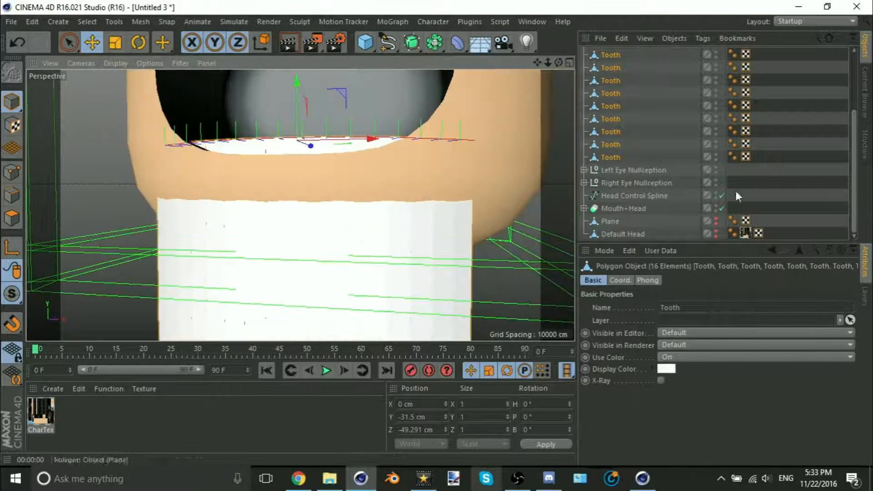
- Set the X scale of all sixteen teeth to 0.95 to create gaps between them, and render a preview
click(735, 193)
alt+middle_drag(294, 262, 331, 212)
alt+drag(331, 212, 318, 215)
click(607, 157)
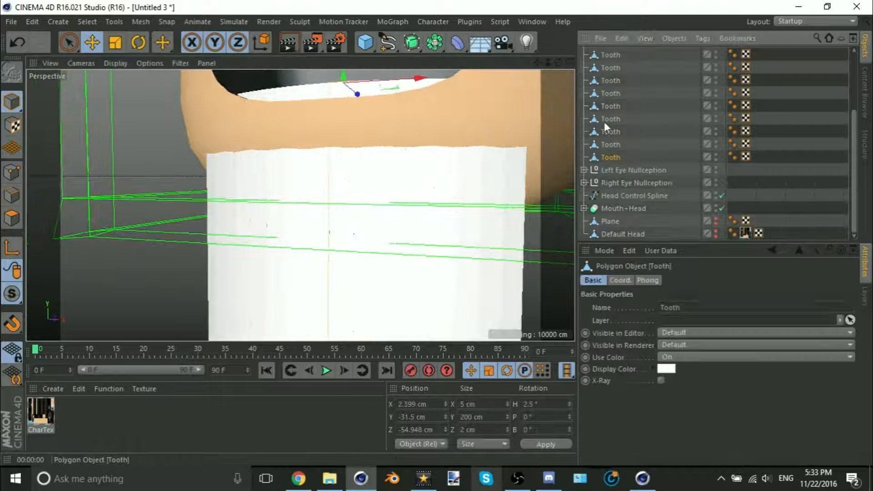
scroll(604, 123, up, 3)
shift+click(613, 57)
scroll(287, 166, down, 4)
alt+middle_drag(324, 141, 324, 206)
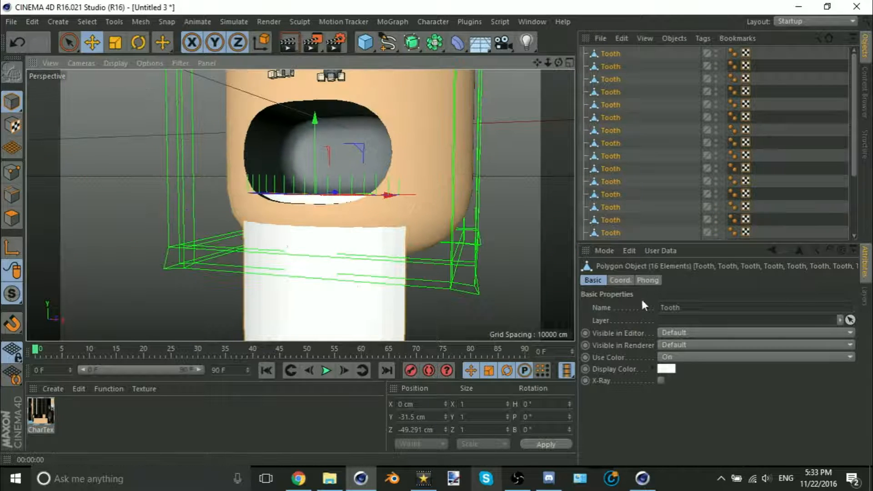
click(620, 280)
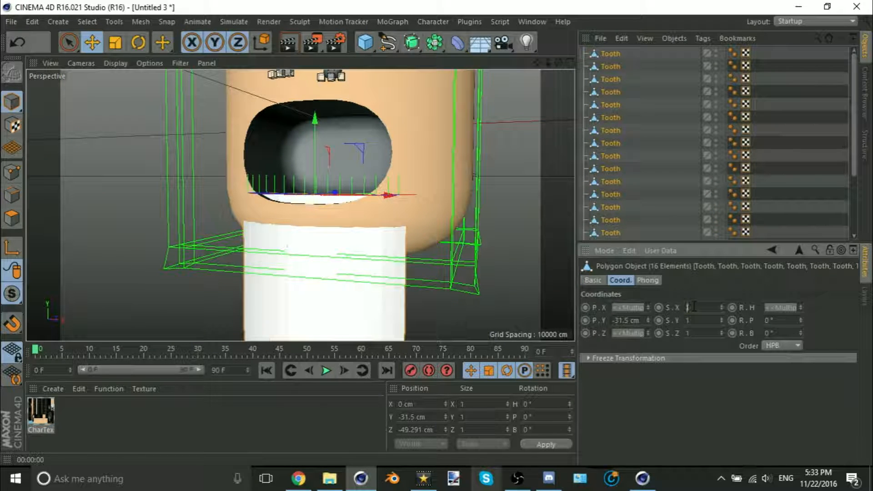
text(0.95)
key(Return)
scroll(350, 225, up, 4)
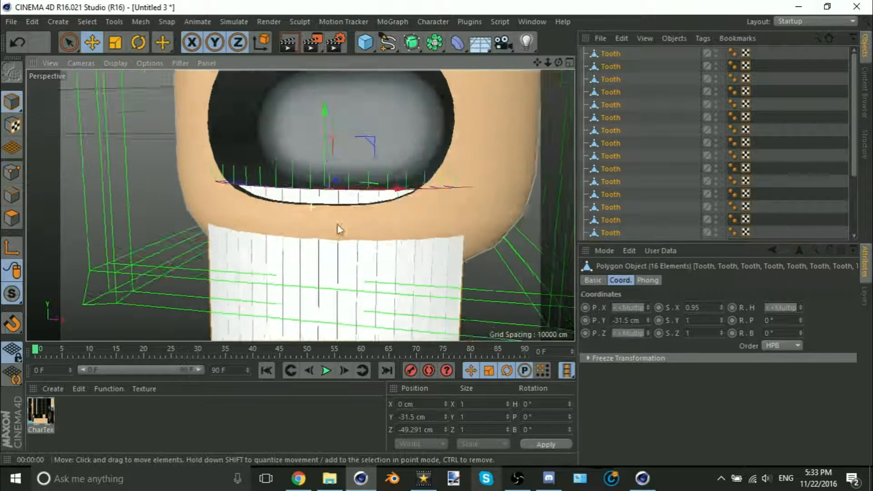
key(ctrl+r)
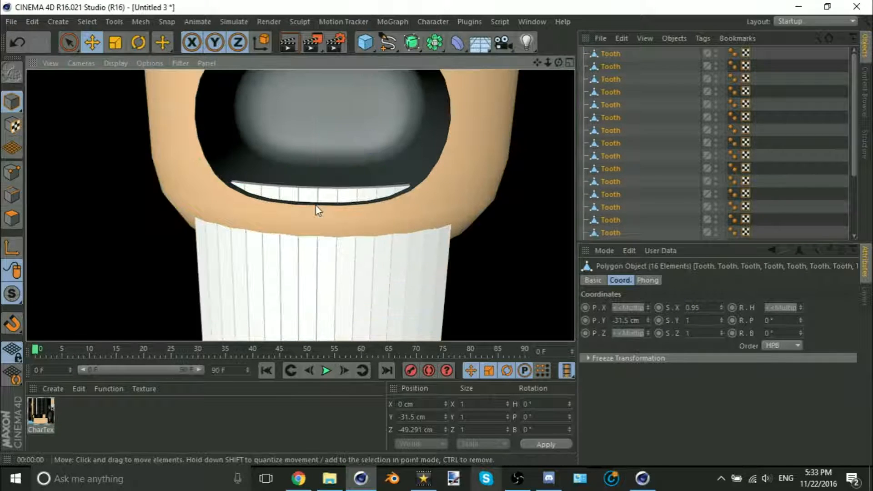
- Group the sixteen teeth under a Null and rename it Bottom Teeth
alt+drag(325, 261, 290, 321)
scroll(289, 313, down, 3)
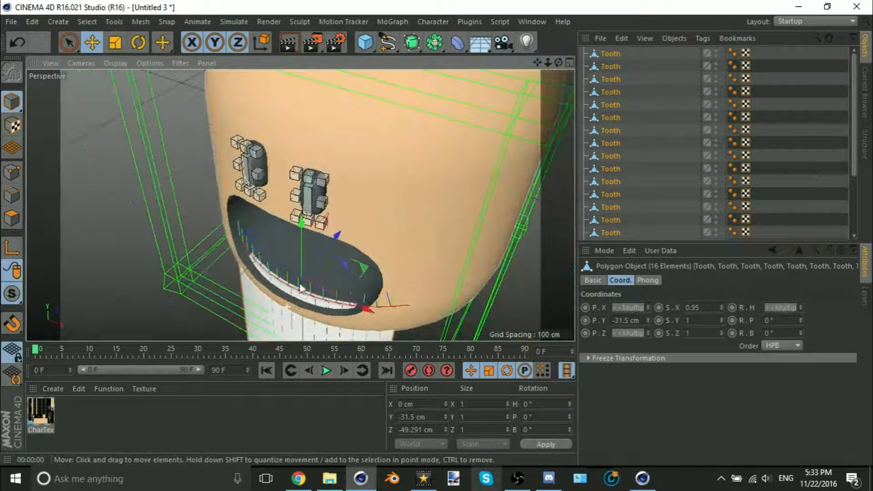
alt+drag(316, 262, 329, 251)
key(alt+g)
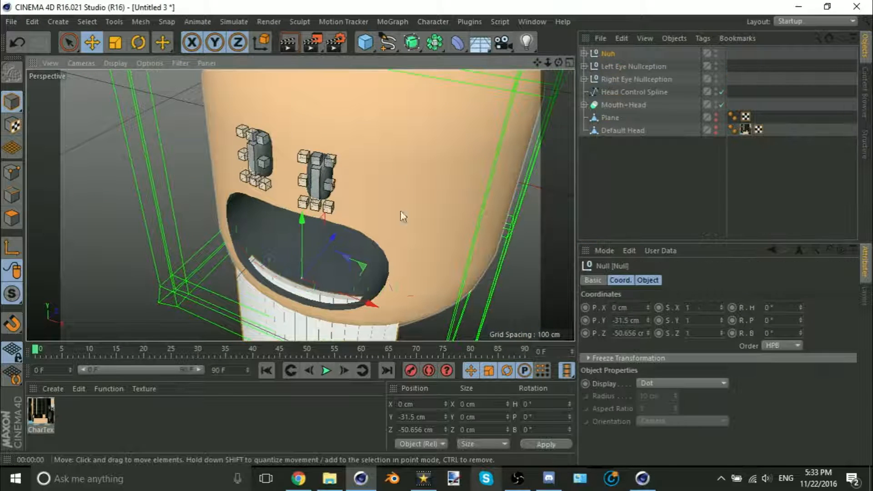
double_click(609, 53)
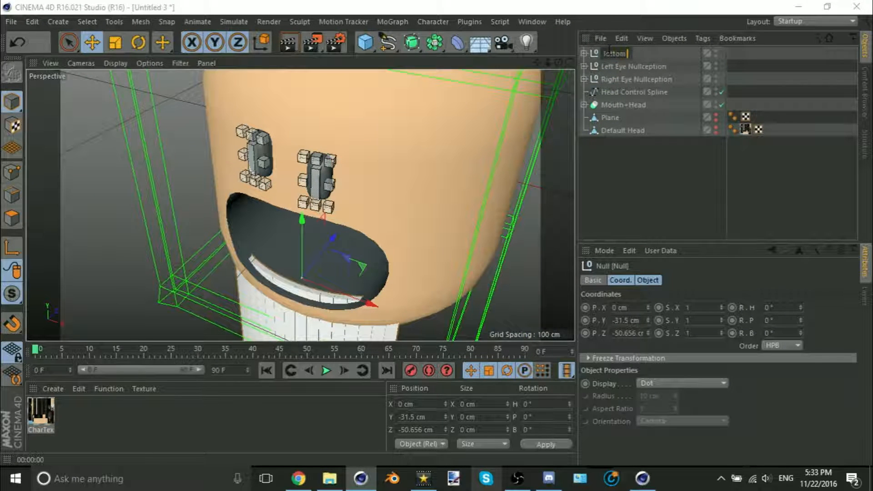
key(Return)
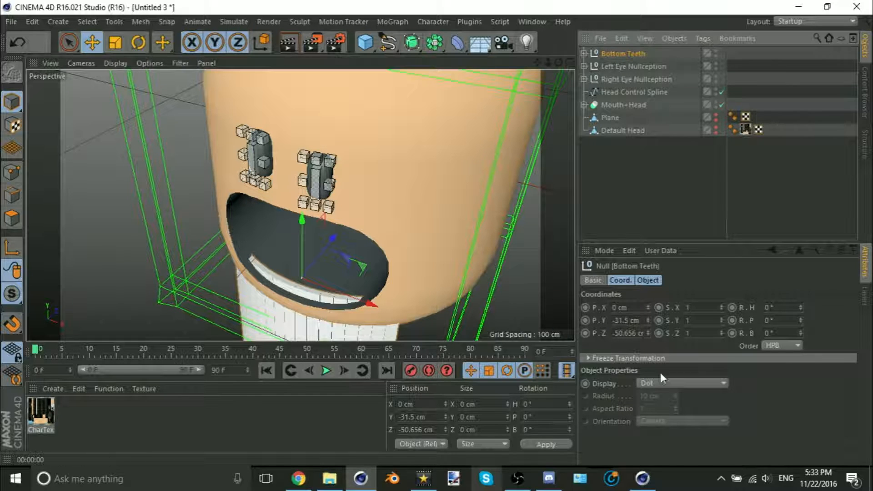
- Set the Bottom Teeth Null's display to None, with a radius of 0 cm and an aspect ratio of 0
click(647, 280)
click(652, 308)
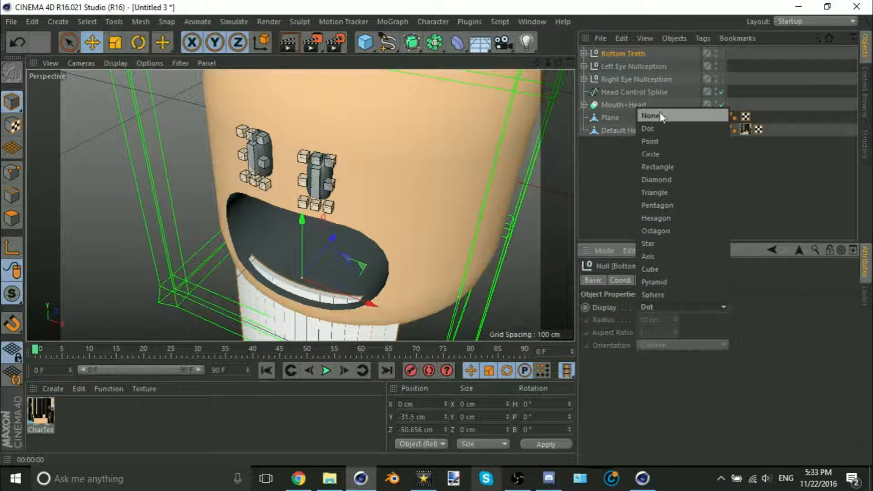
click(655, 115)
click(658, 320)
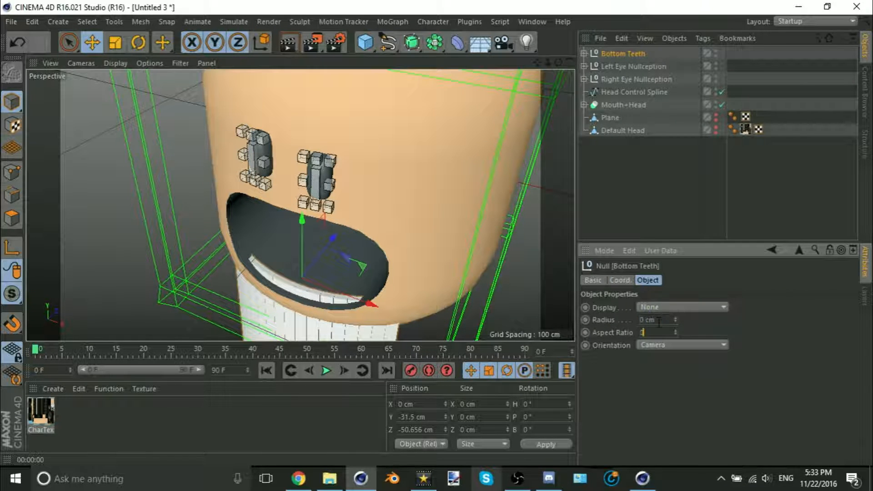
- Move only the Bottom Teeth Null's axis to Z 0 cm, leaving the teeth in place
alt+drag(321, 254, 224, 282)
key(l)
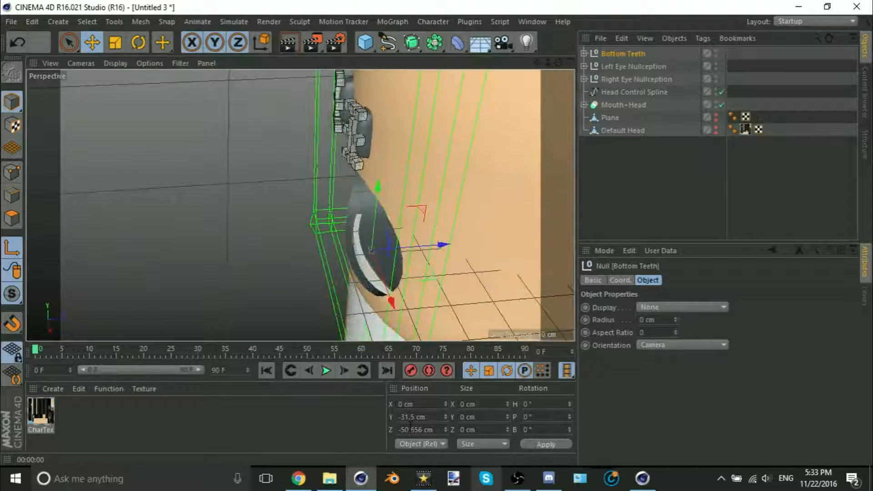
click(411, 427)
text(0)
key(Return)
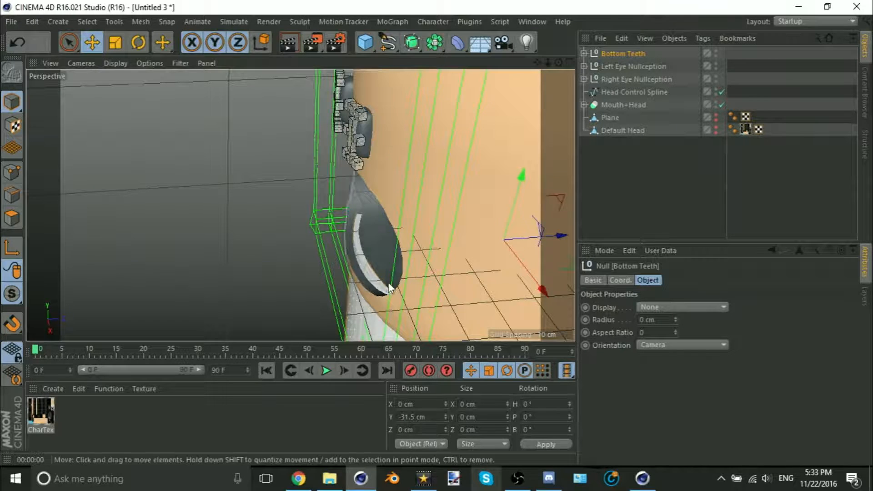
- Duplicate the Bottom Teeth Null and place the copy 40 cm higher, at Y 8.5 cm
alt+drag(391, 247, 432, 248)
scroll(431, 242, down, 5)
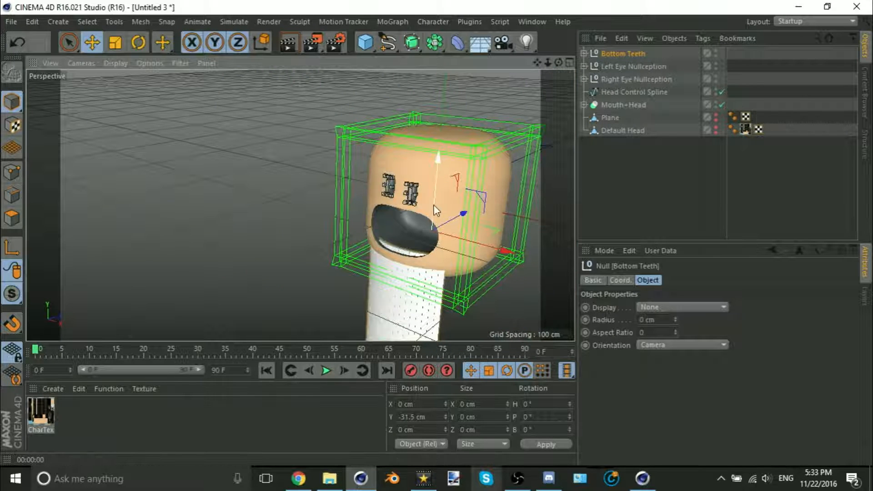
ctrl+drag(432, 195, 454, 218)
double_click(421, 413)
text(-31)
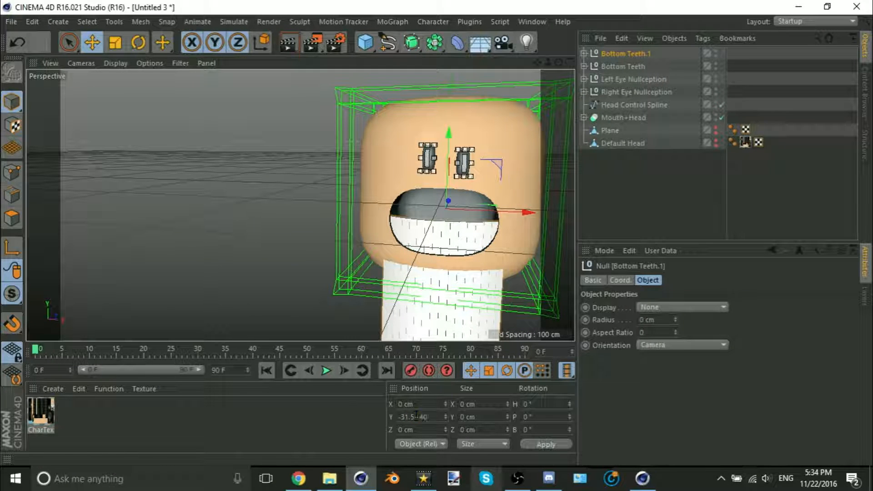
text(.5+40)
key(Return)
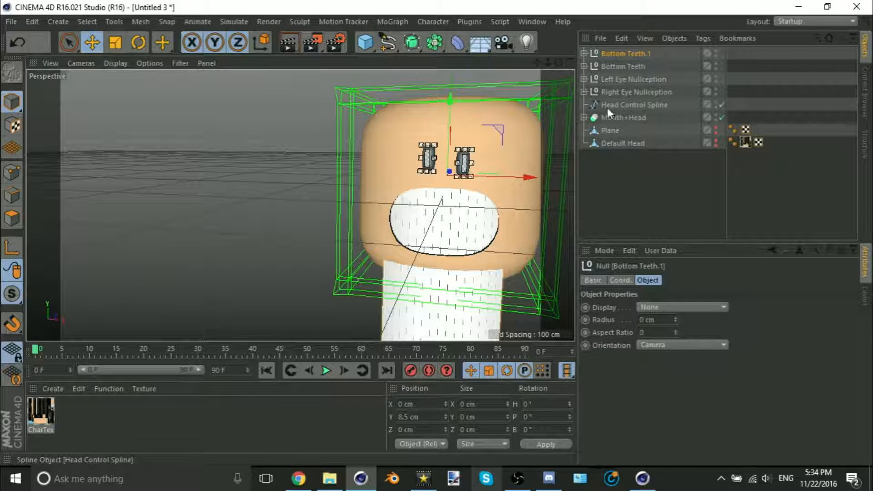
- Expand the Mouth+Head object and check the dimensions of the Rigged Head and the subdivided mouth Cube
click(583, 117)
click(614, 130)
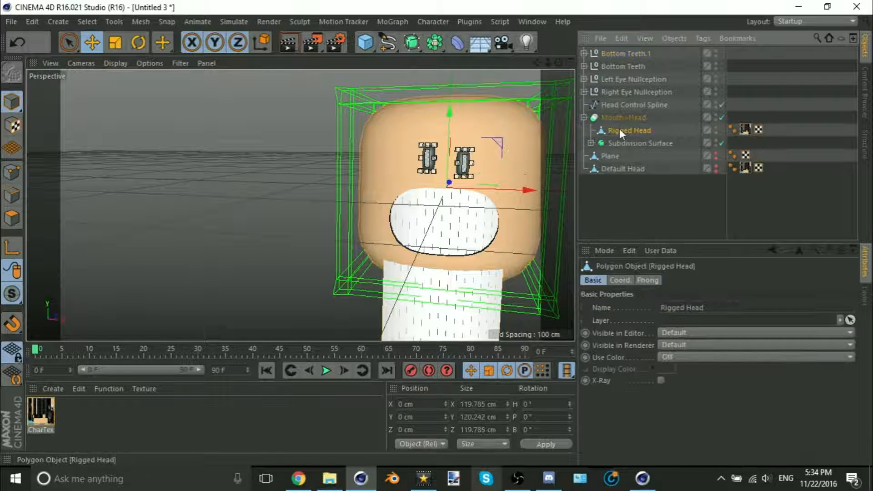
click(590, 143)
click(622, 156)
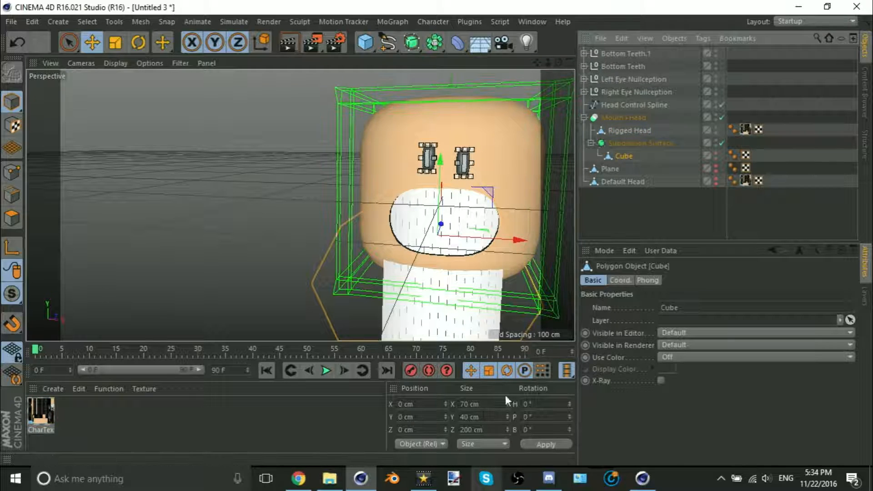
- Flip all the teeth in the Bottom Teeth.1 Null vertically by setting their Y scale to -1
click(623, 54)
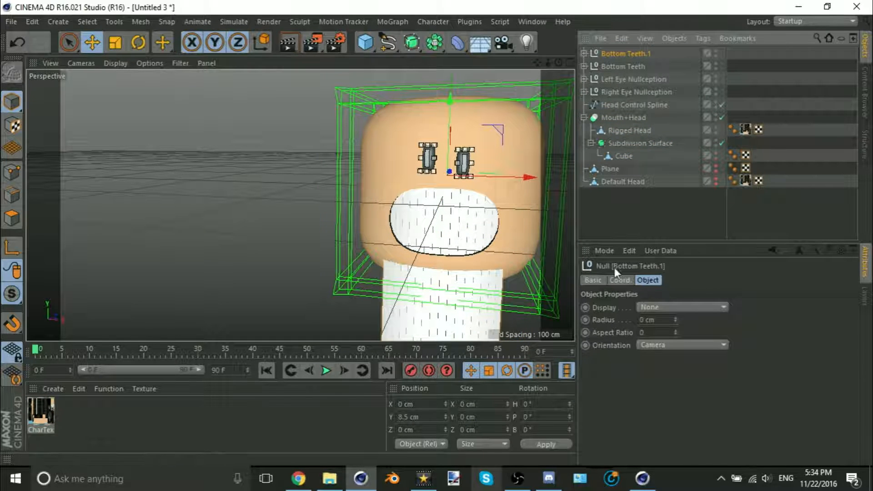
click(584, 54)
click(609, 67)
scroll(605, 73, down, 3)
shift+click(622, 107)
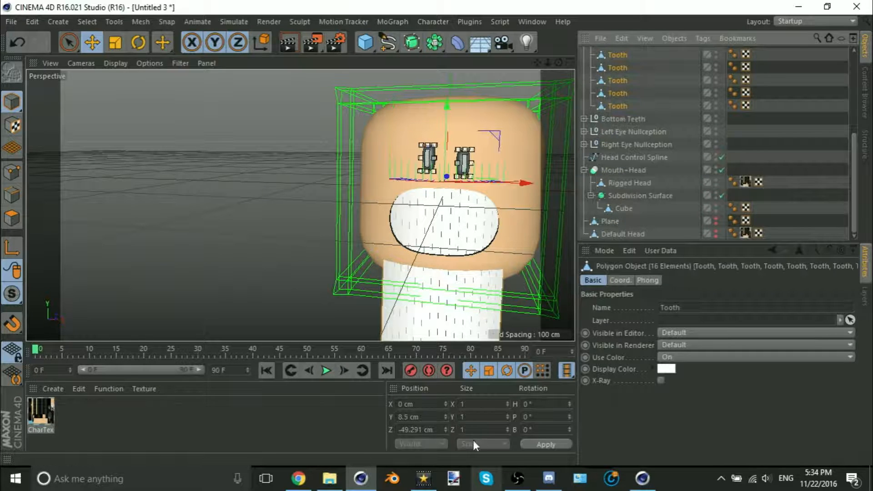
click(491, 417)
text(-)
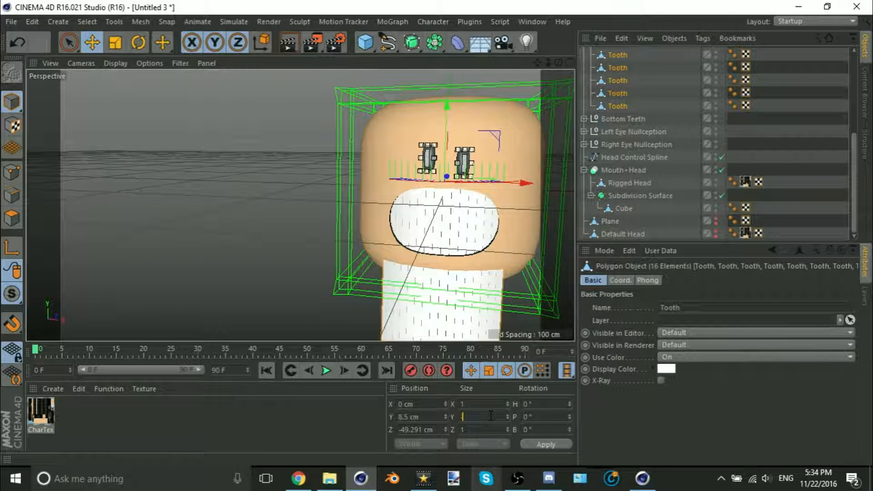
text(1)
key(Return)
- Rename the Bottom Teeth.1 Null as Top Teeth
scroll(457, 179, up, 4)
alt+drag(454, 198, 476, 175)
click(613, 106)
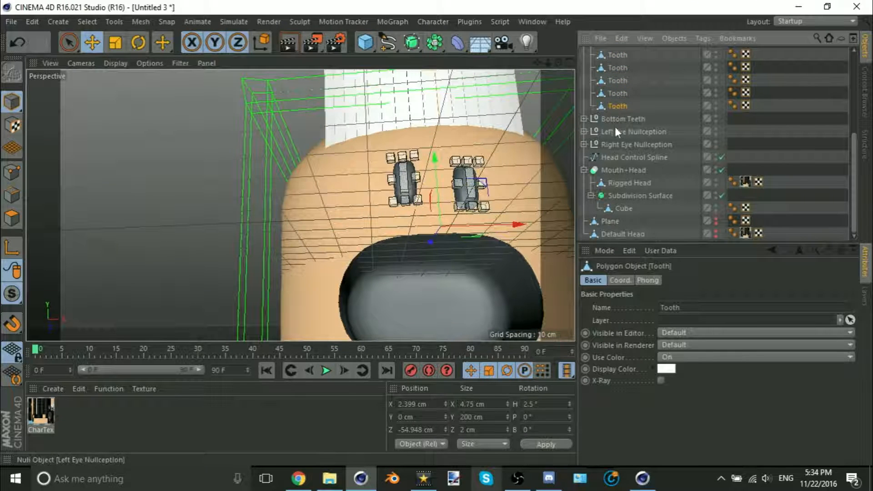
click(618, 114)
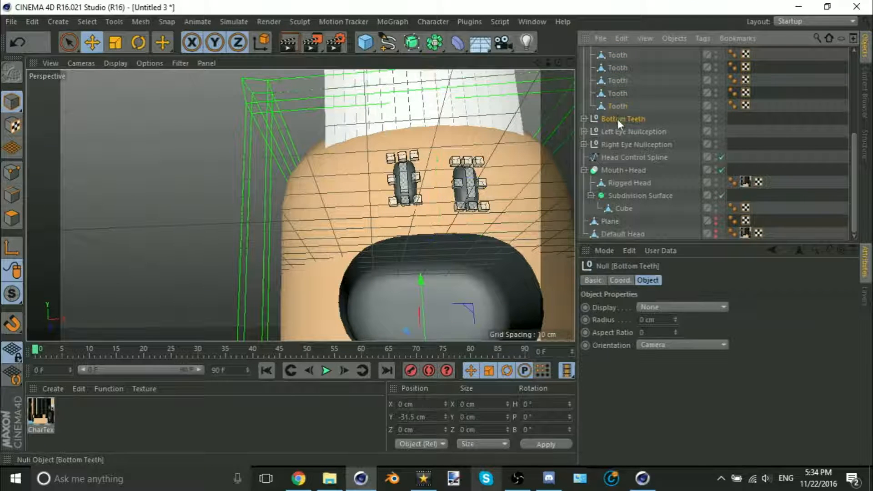
scroll(617, 119, up, 5)
click(584, 53)
double_click(606, 54)
text(T)
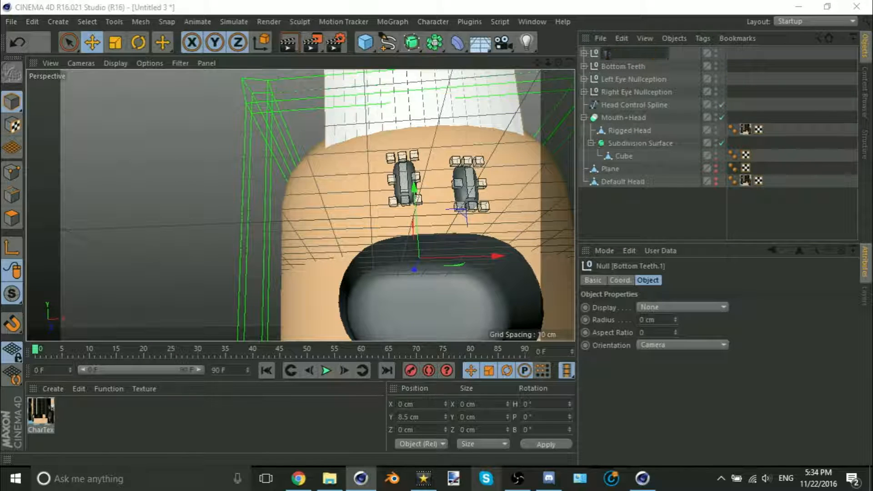
text(op Teeth)
key(Return)
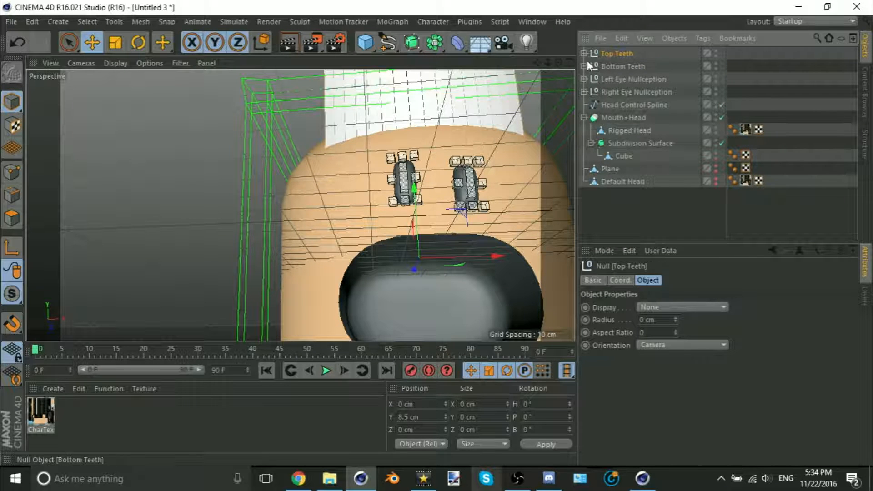
- Move the Top Teeth Null down into the mouth opening, to about Y -8.7 cm
click(584, 53)
click(617, 66)
scroll(367, 247, up, 5)
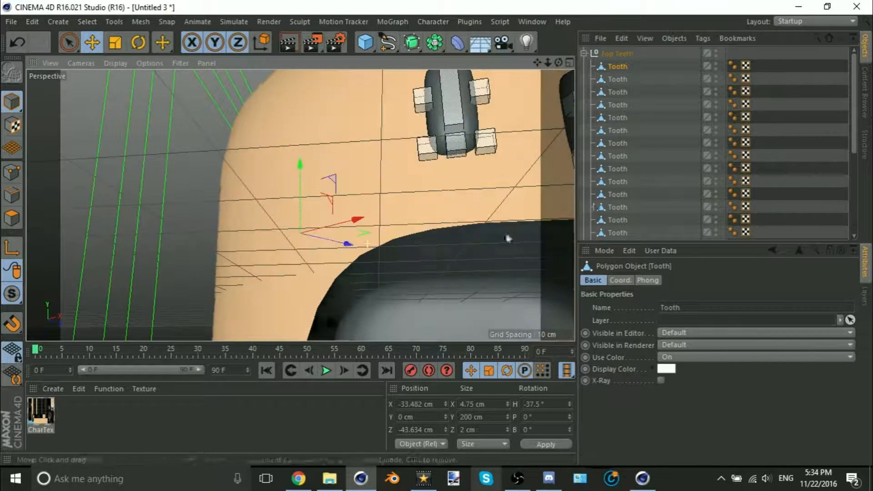
alt+middle_drag(504, 231, 418, 339)
scroll(392, 249, down, 5)
scroll(392, 249, down, 5)
click(609, 54)
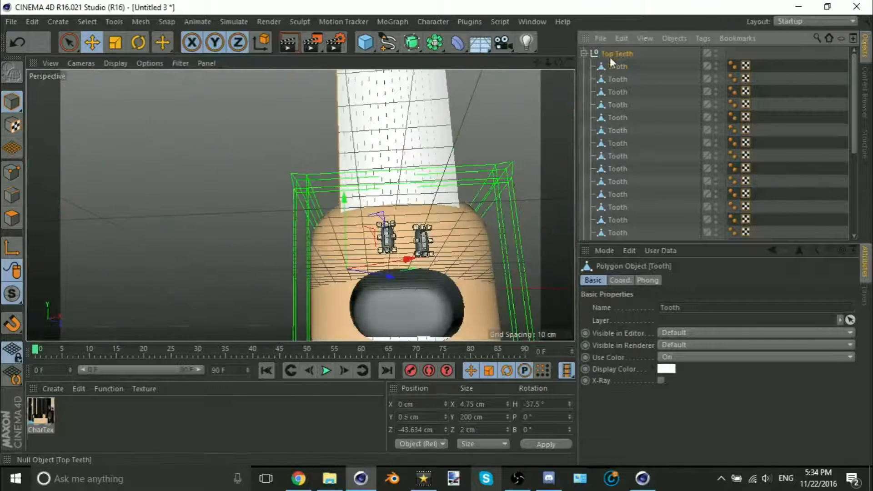
drag(399, 258, 417, 216)
scroll(413, 294, up, 3)
click(407, 294)
scroll(408, 294, up, 5)
scroll(416, 217, down, 8)
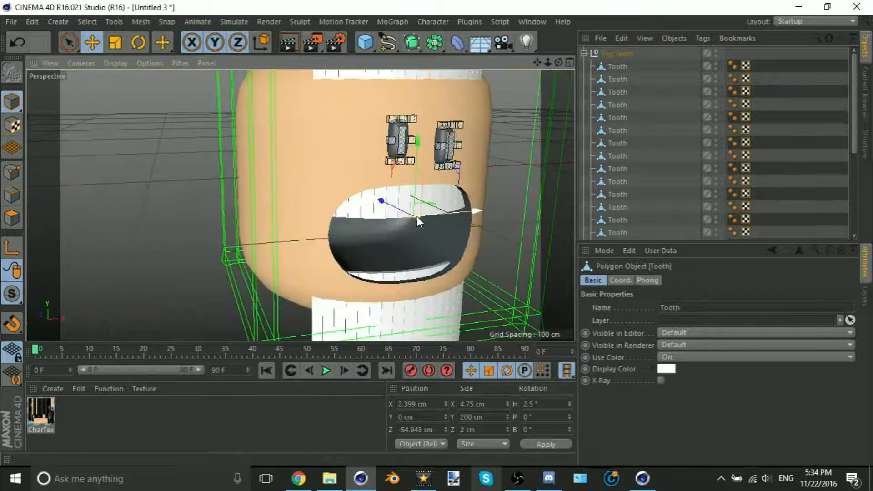
- Set the Top Teeth Null's Y position to 8.5 cm
click(619, 55)
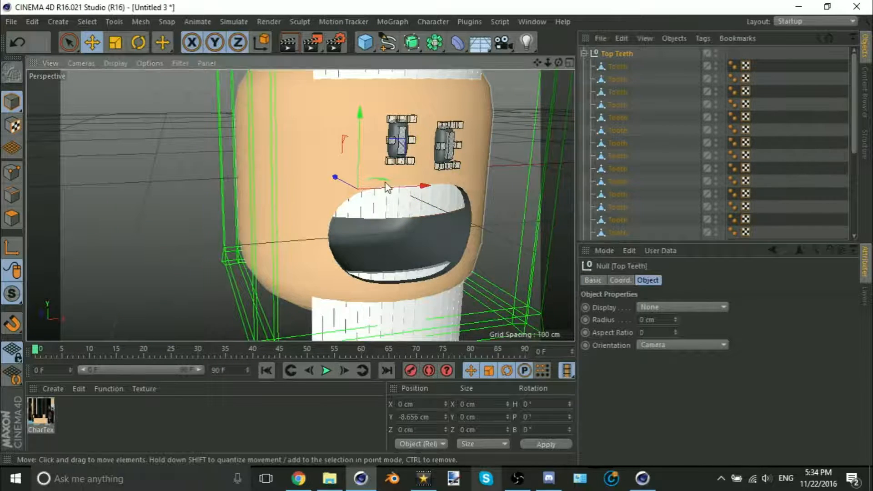
alt+drag(394, 244, 429, 233)
click(422, 415)
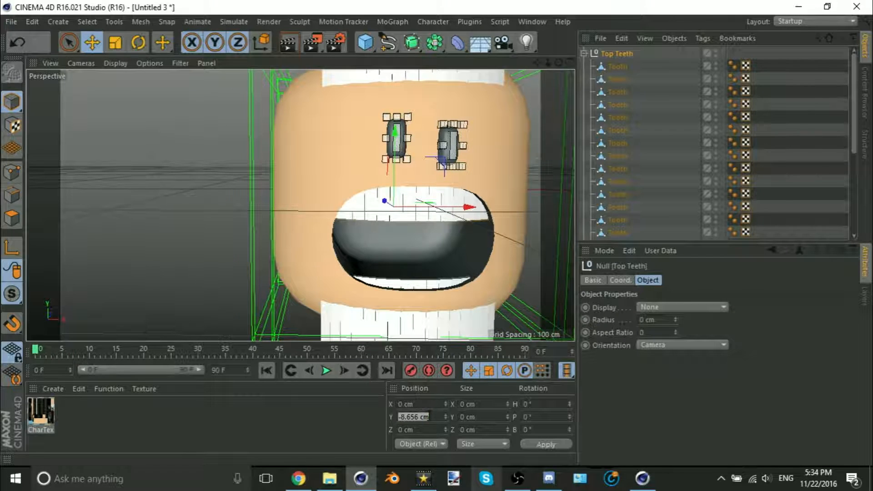
text(-8.5)
key(Return)
key(Return)
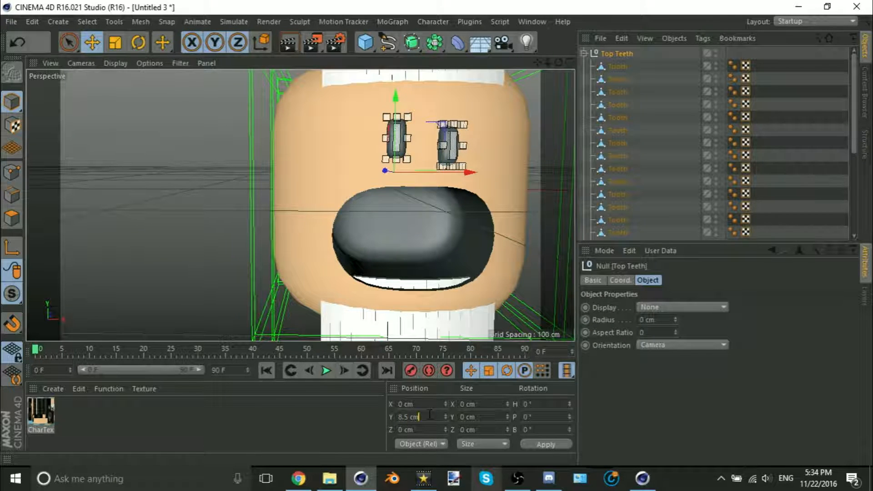
key(Return)
- Lower the Top Teeth Null by 5 cm and a further 2.5 cm, to Y 1 cm
alt+drag(400, 200, 378, 202)
click(429, 417)
text(+5)
key(Return)
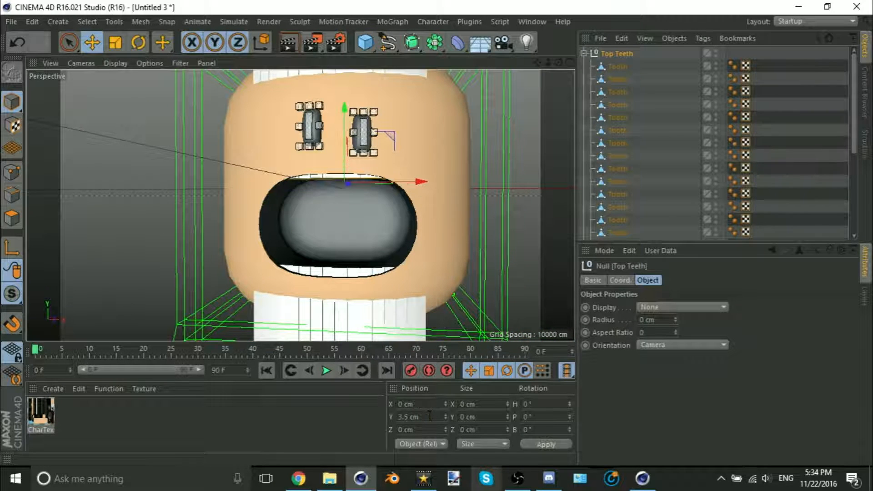
text(-2.5)
key(Return)
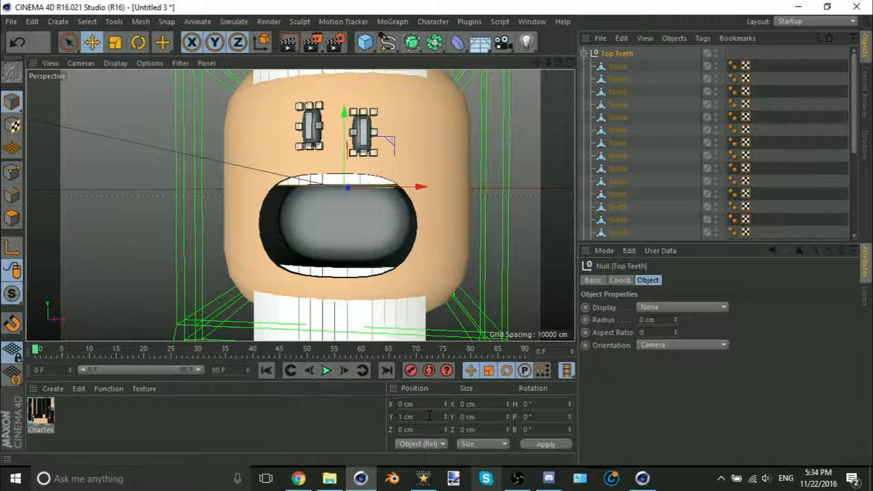
- Examine how the top and bottom teeth sit in the mouth from several angles, and collapse the Top Teeth Null
scroll(346, 161, up, 3)
alt+drag(345, 160, 304, 230)
scroll(375, 206, down, 3)
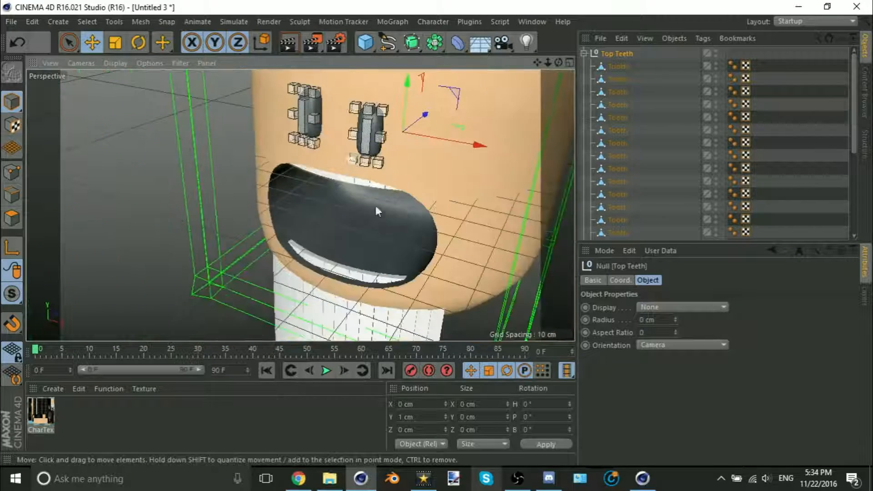
alt+drag(375, 206, 349, 233)
click(612, 66)
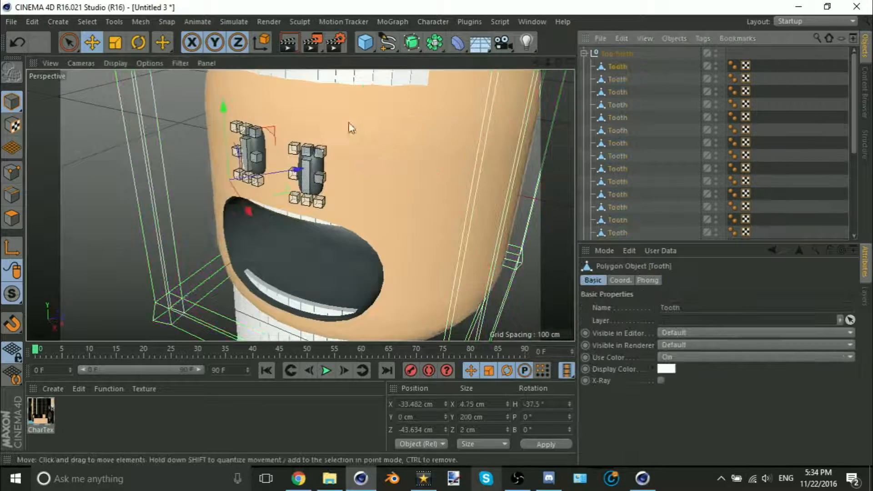
alt+drag(350, 127, 454, 148)
click(453, 148)
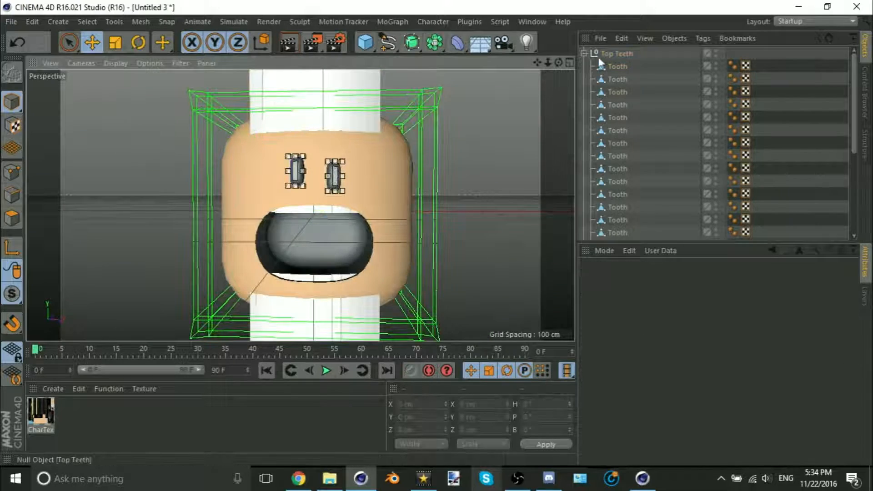
click(584, 53)
scroll(288, 202, down, 5)
alt+right_drag(259, 263, 331, 234)
scroll(350, 191, up, 4)
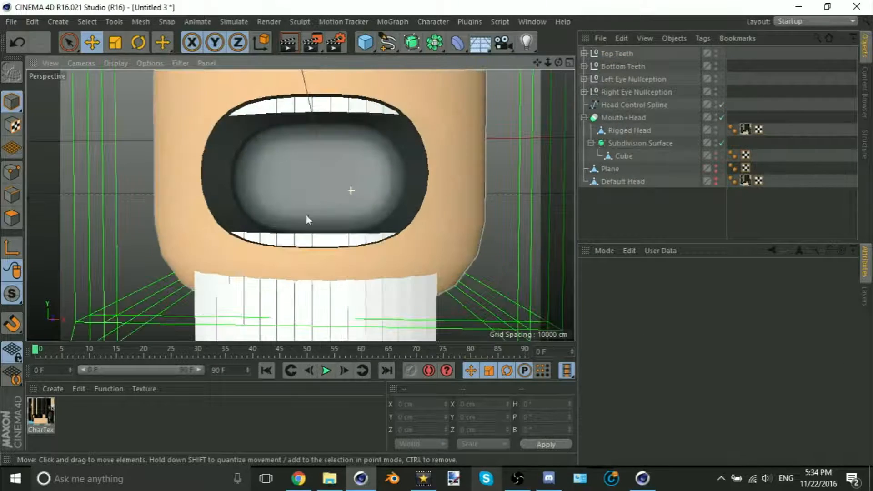
alt+drag(298, 230, 328, 137)
click(327, 138)
scroll(327, 137, down, 6)
click(451, 149)
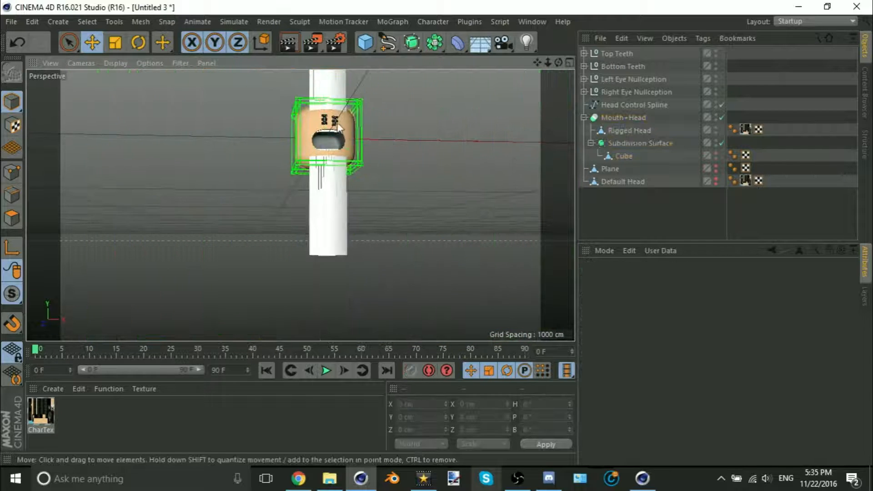
scroll(336, 125, up, 4)
alt+middle_drag(314, 97, 308, 208)
scroll(305, 208, down, 5)
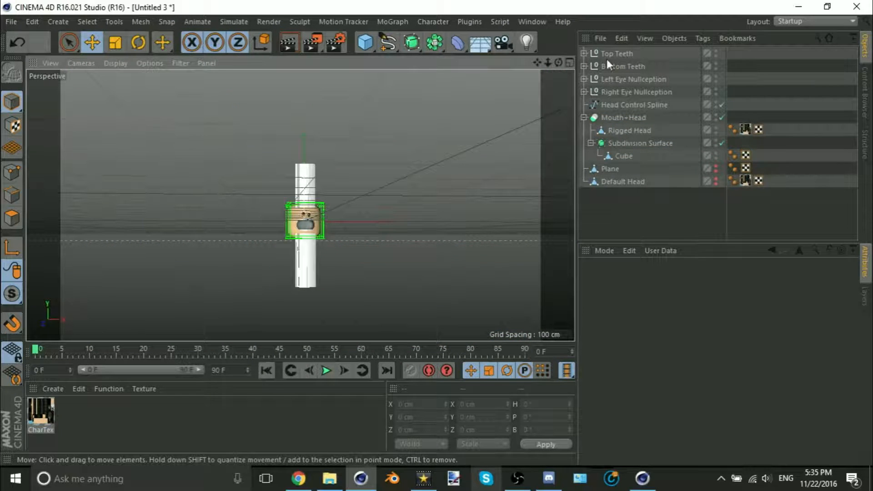
- Select all the teeth under the Top Teeth and Bottom Teeth Nulls and check their coordinates
click(584, 54)
click(614, 67)
scroll(616, 126, down, 4)
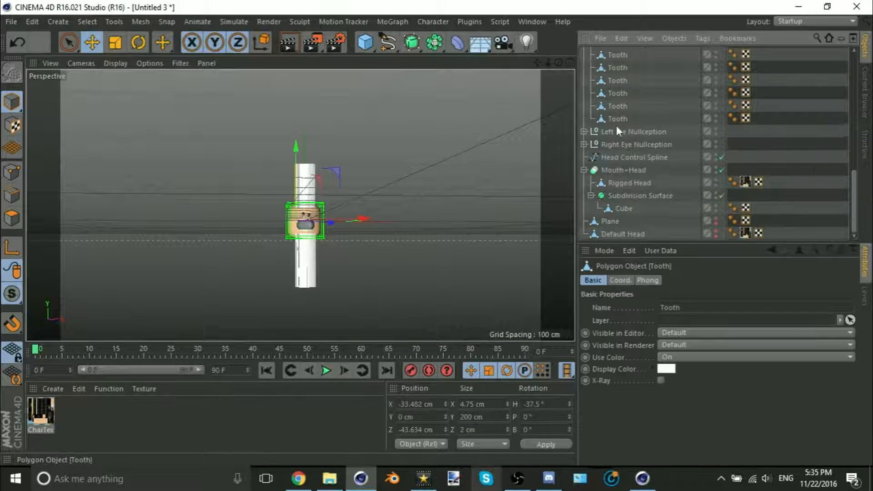
click(585, 129)
scroll(596, 124, down, 3)
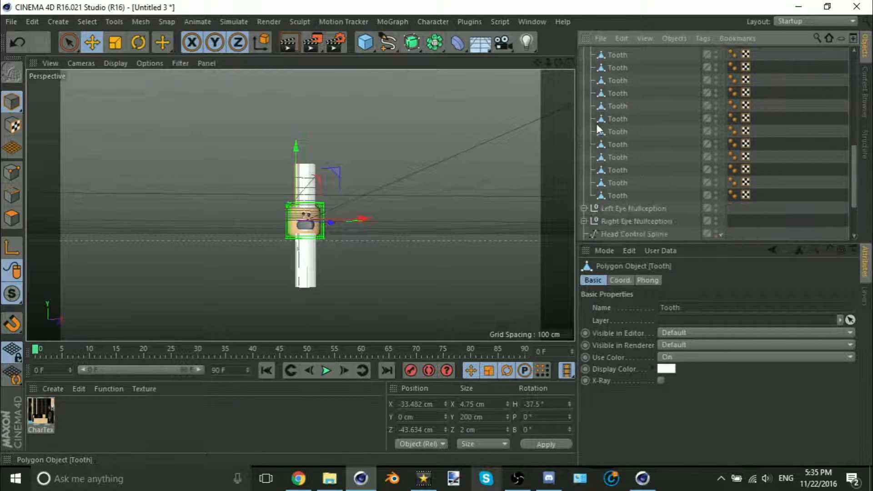
shift+click(613, 188)
scroll(609, 114, up, 2)
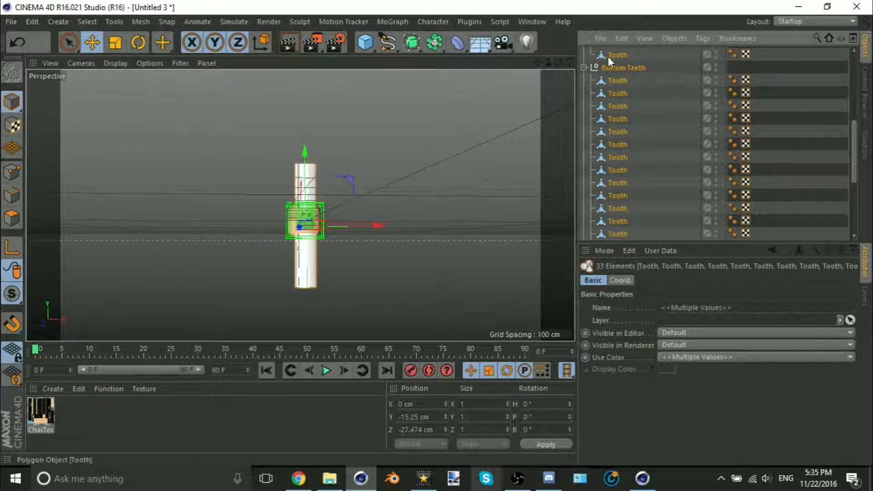
click(630, 280)
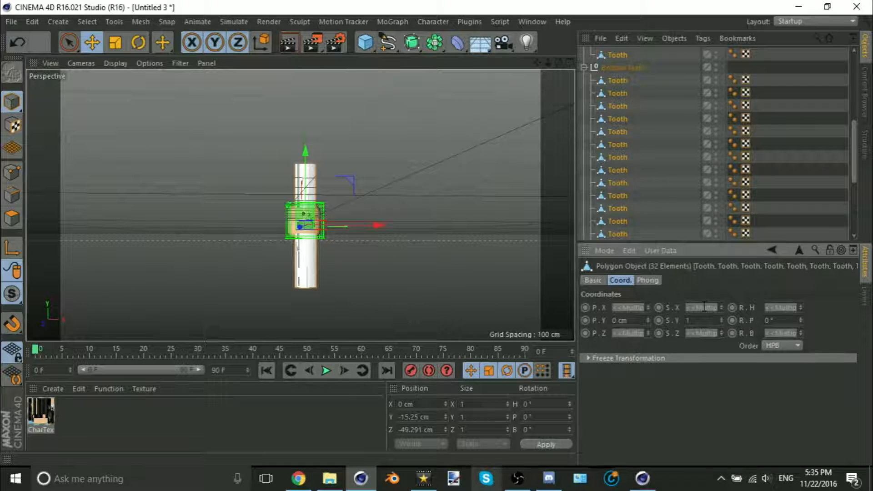
click(452, 252)
- Inspect the teeth extending above and below the head, and collapse both teeth Nulls
scroll(306, 263, up, 6)
scroll(300, 249, up, 1)
alt+middle_drag(316, 227, 318, 319)
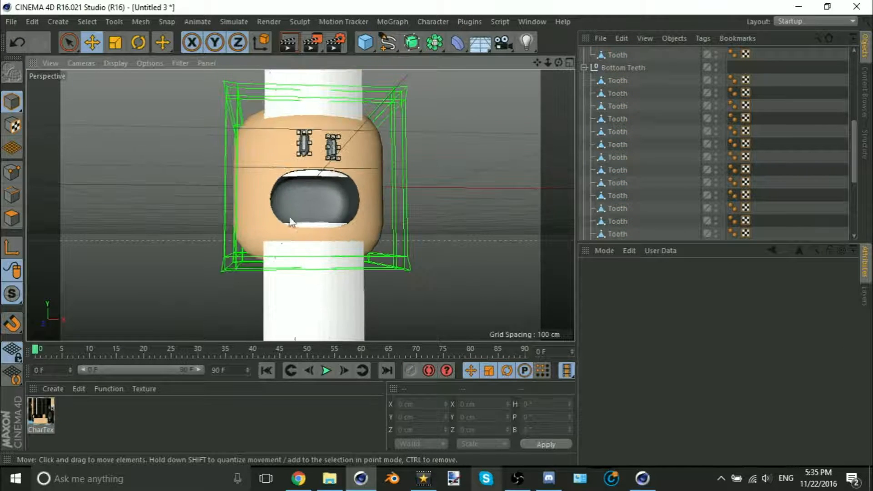
scroll(289, 220, up, 8)
alt+drag(315, 192, 268, 238)
scroll(273, 245, down, 10)
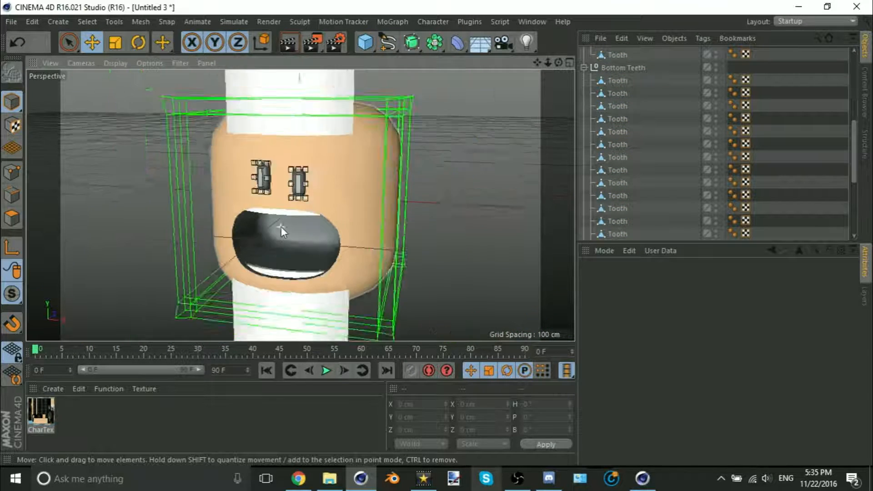
click(583, 67)
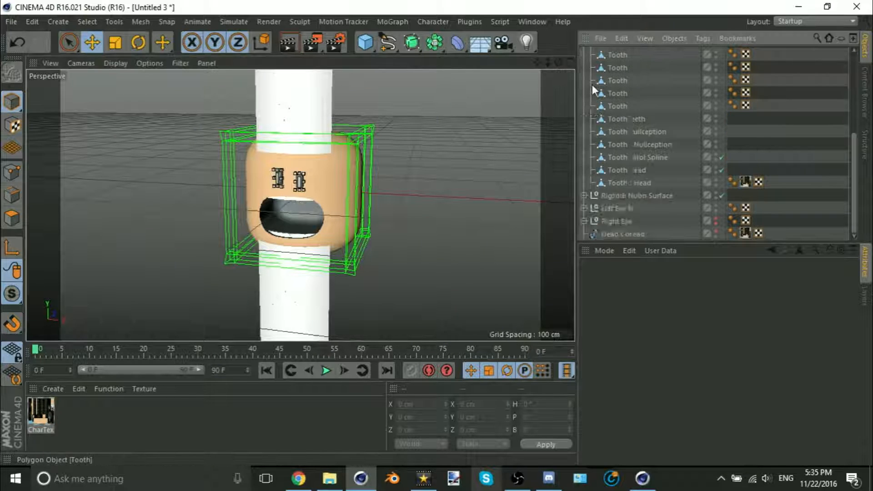
scroll(591, 77, up, 5)
click(584, 54)
scroll(326, 194, up, 3)
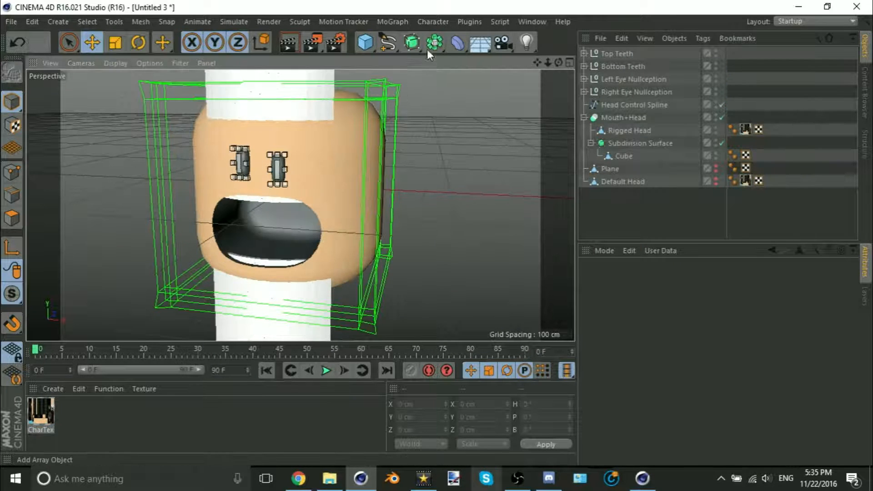
- Create two Boole objects and place the Top Teeth Null in one and the Bottom Teeth Null in the other
click(434, 43)
click(718, 55)
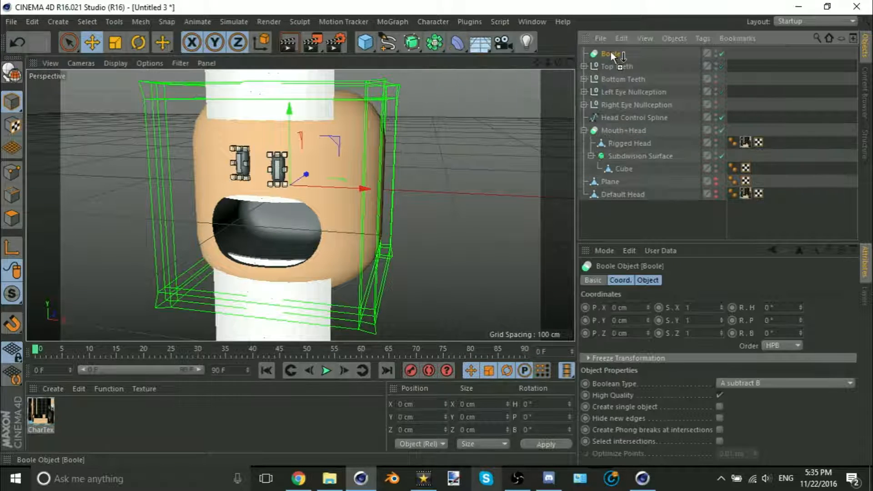
ctrl+drag(610, 53, 610, 54)
click(732, 85)
drag(617, 91, 612, 79)
scroll(368, 200, down, 3)
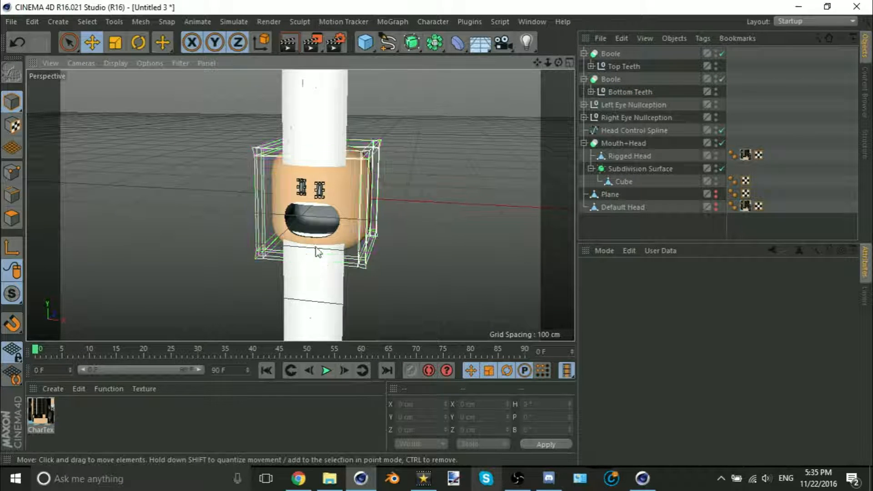
- Add a Cube below Bottom Teeth in its Boole and lower it to about Y -143 cm to trim the protruding teeth
click(365, 42)
drag(609, 54, 618, 108)
drag(322, 137, 340, 268)
scroll(328, 269, up, 4)
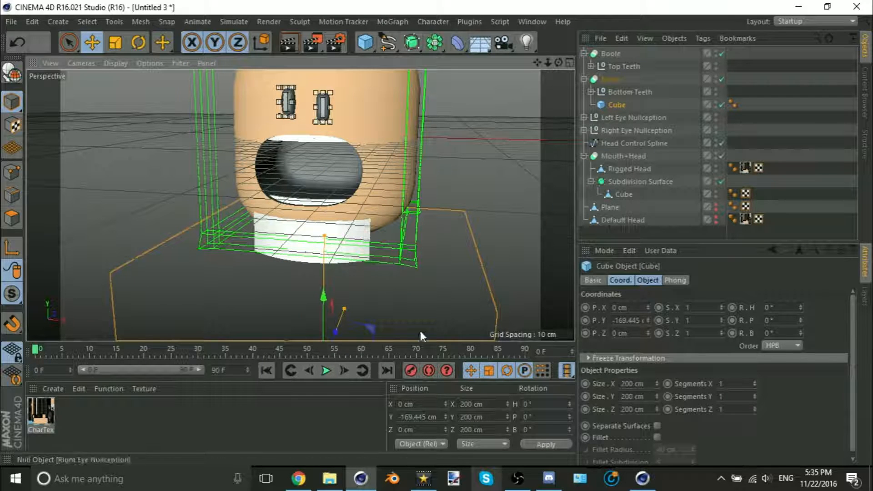
drag(324, 310, 337, 277)
alt+drag(320, 224, 236, 257)
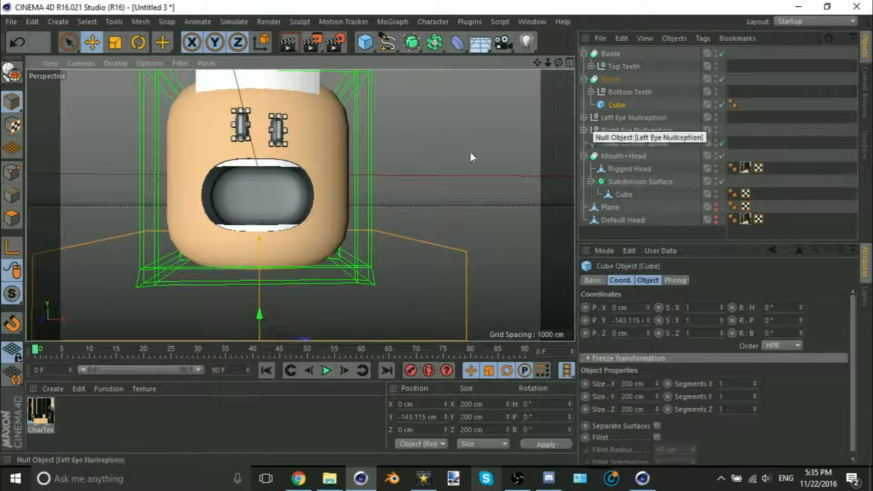
- Restrict movement to the Y axis and raise the bottom trimming Cube slightly to about Y -142.4 cm
key(F4)
scroll(323, 266, down, 3)
scroll(323, 304, up, 5)
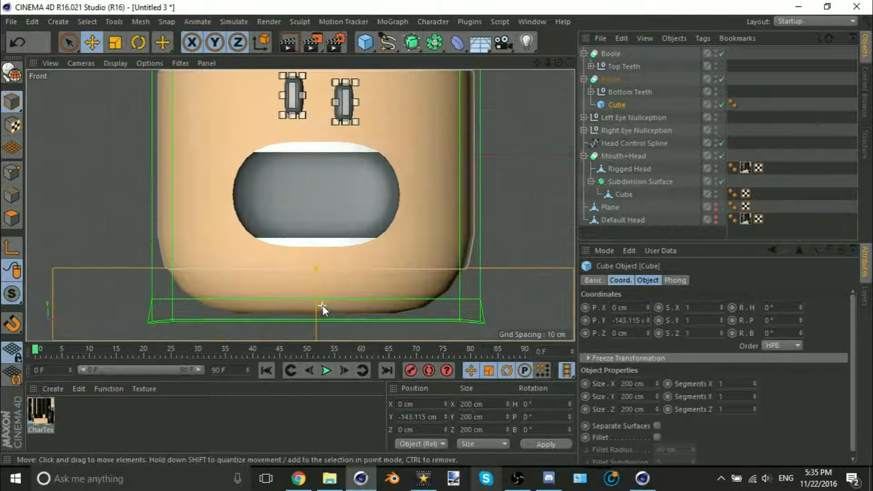
alt+middle_drag(321, 300, 319, 232)
key(x)
key(z)
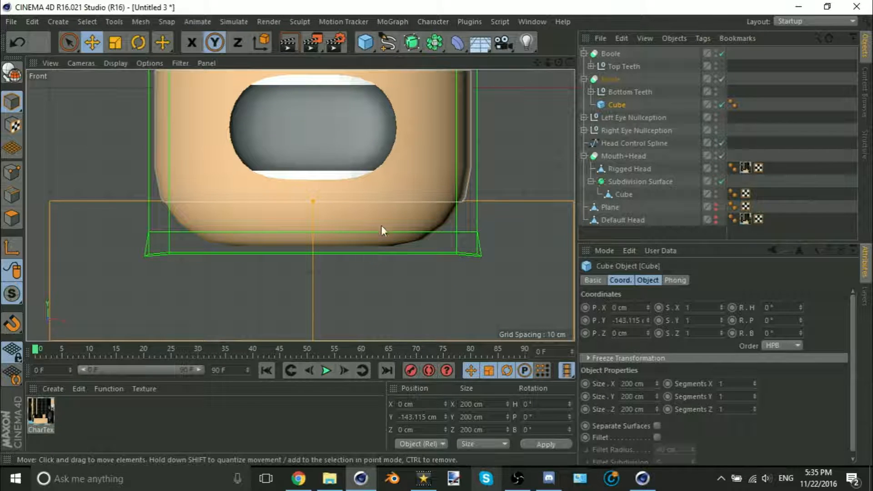
drag(382, 230, 401, 227)
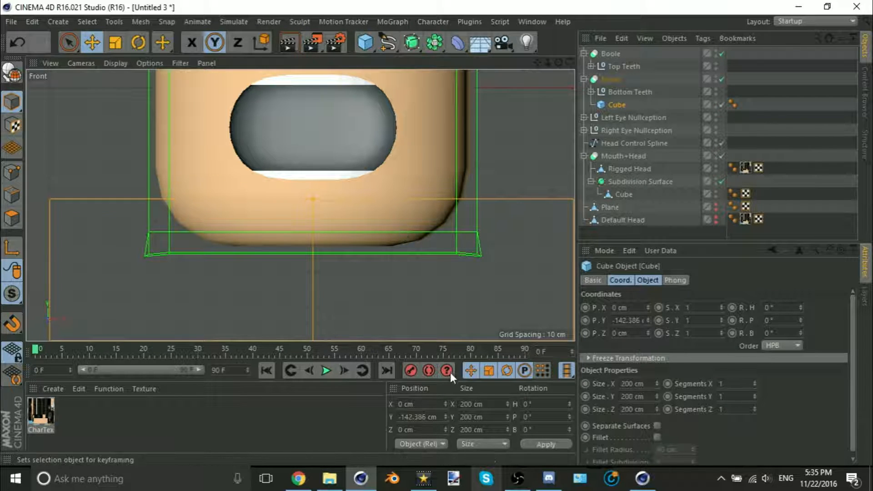
- Set the bottom trimming Cube's Y position to -142 cm, adjust it to -143 cm, and check the lower teeth
click(431, 416)
text(-1)
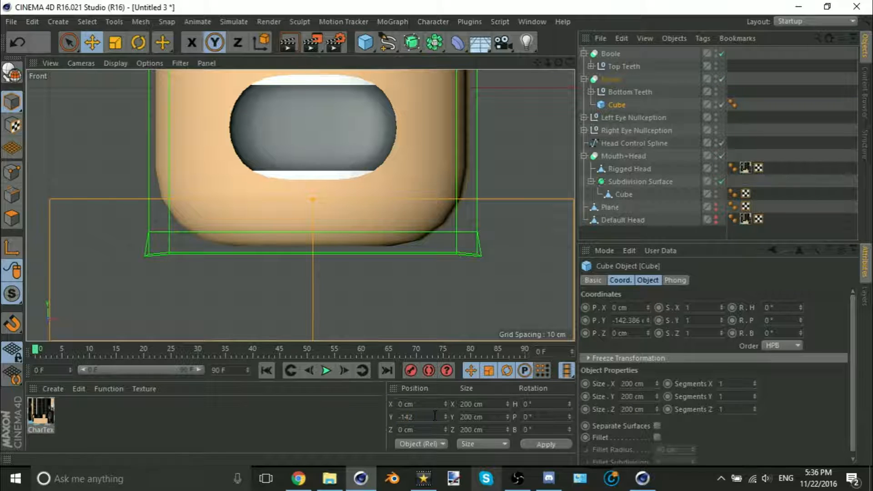
text(42)
key(Return)
scroll(360, 200, down, 5)
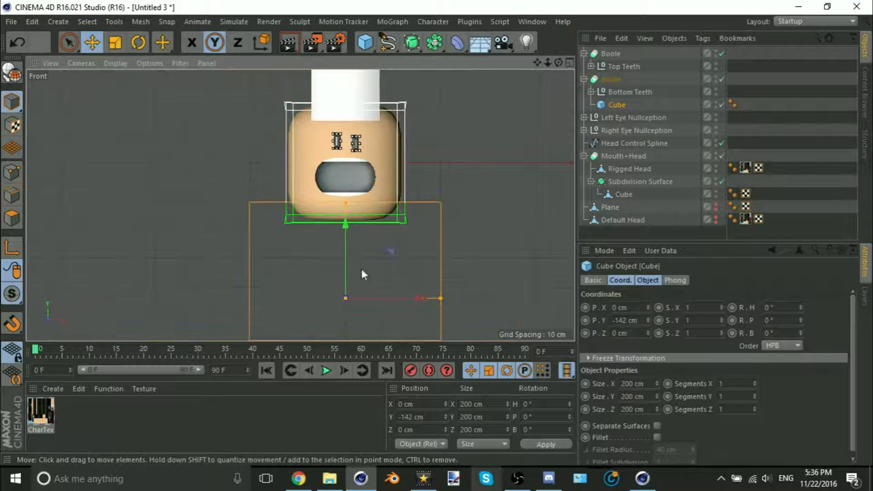
click(427, 429)
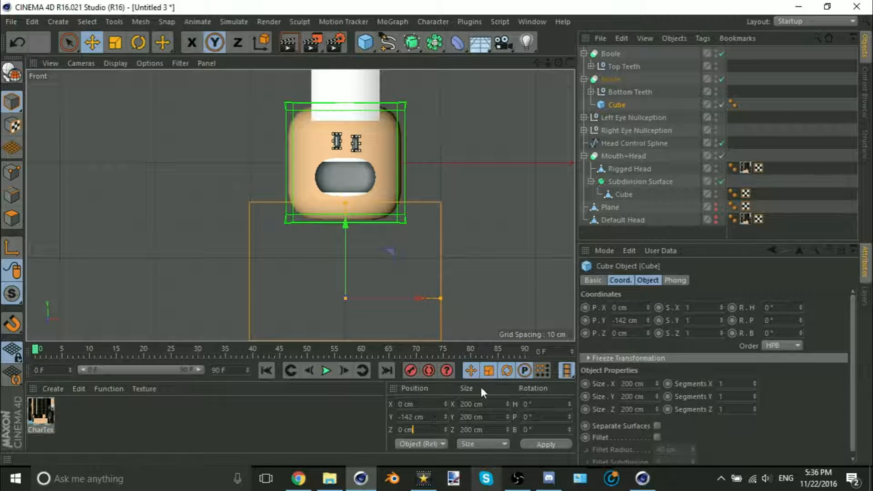
scroll(330, 193, up, 6)
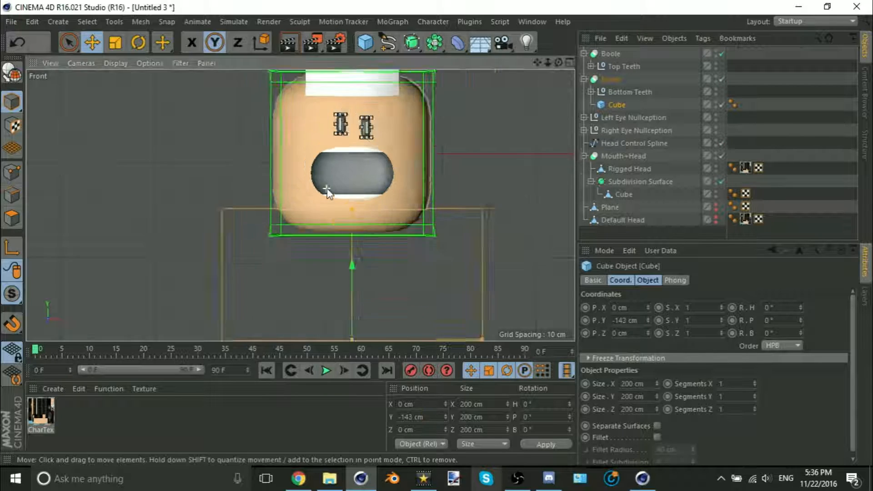
click(775, 166)
scroll(430, 216, up, 3)
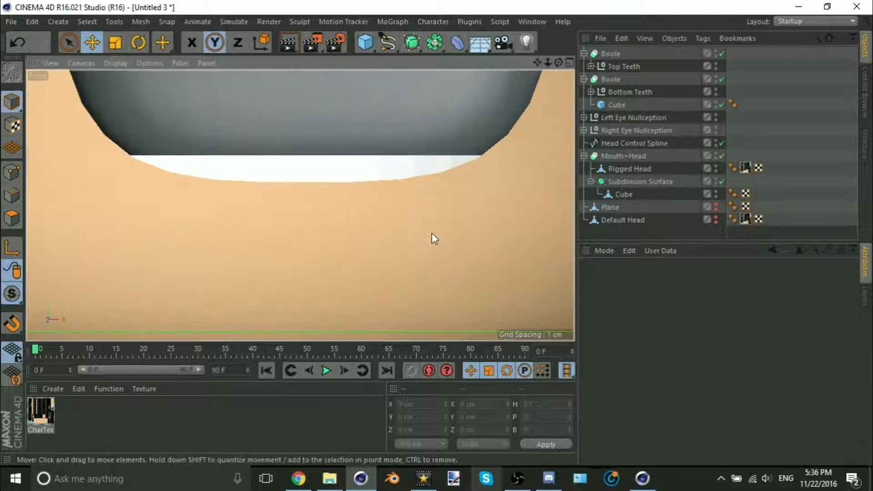
scroll(432, 236, down, 1)
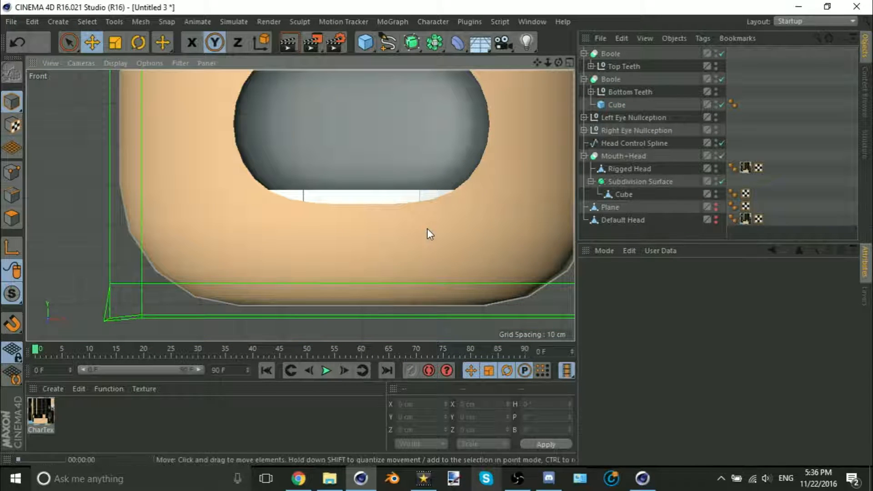
key(F1)
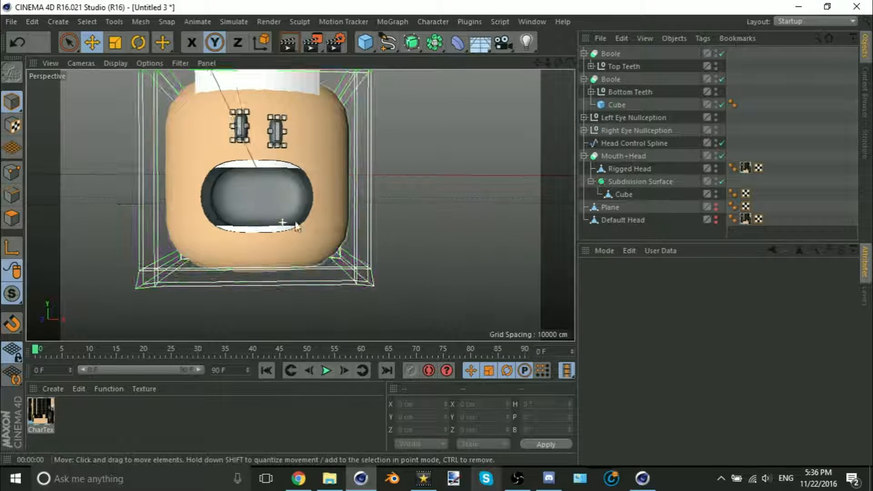
- Collapse the Boole containing the bottom teeth and rename it "Bottom Teeth Boole"
click(584, 80)
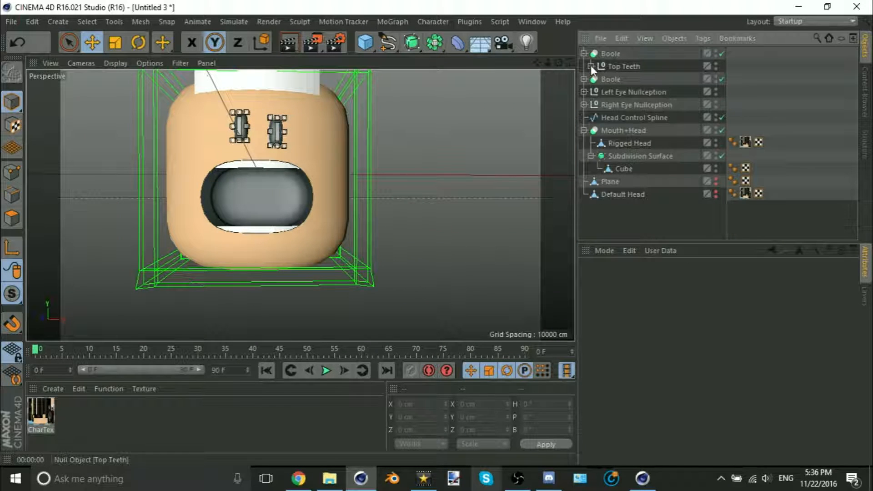
click(604, 87)
double_click(610, 82)
text(B)
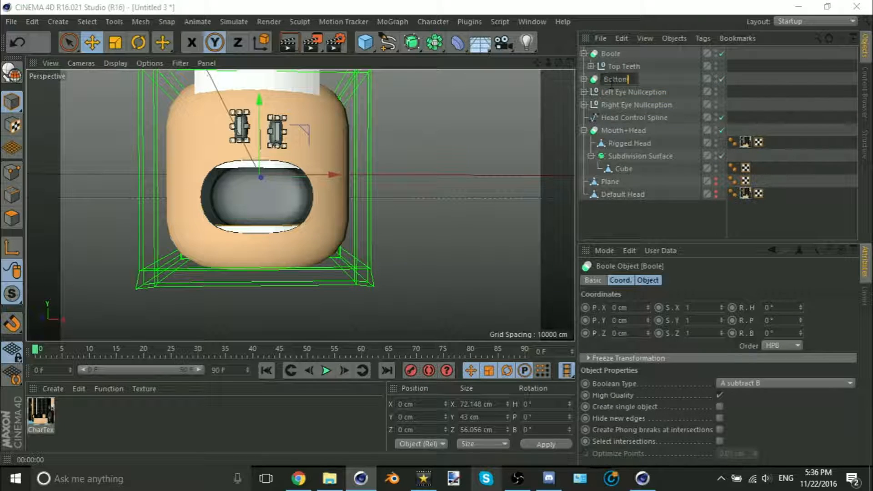
text(ottom Teeth Boole)
key(Return)
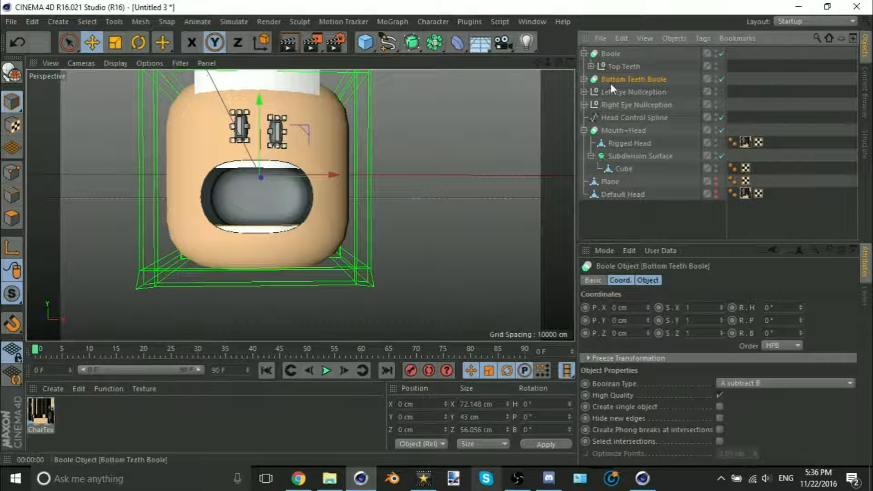
- Add a Cube for trimming the top teeth and set its Y position to 143 cm
click(365, 43)
click(406, 417)
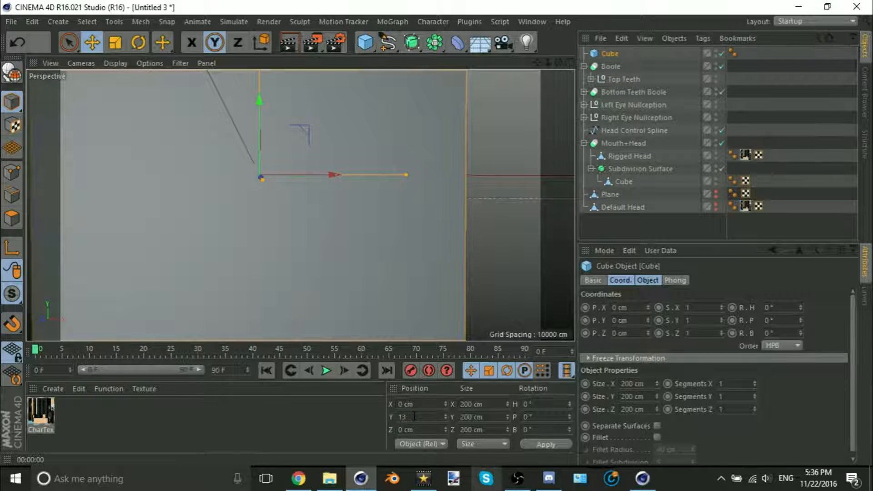
text(143)
key(Return)
scroll(460, 237, down, 3)
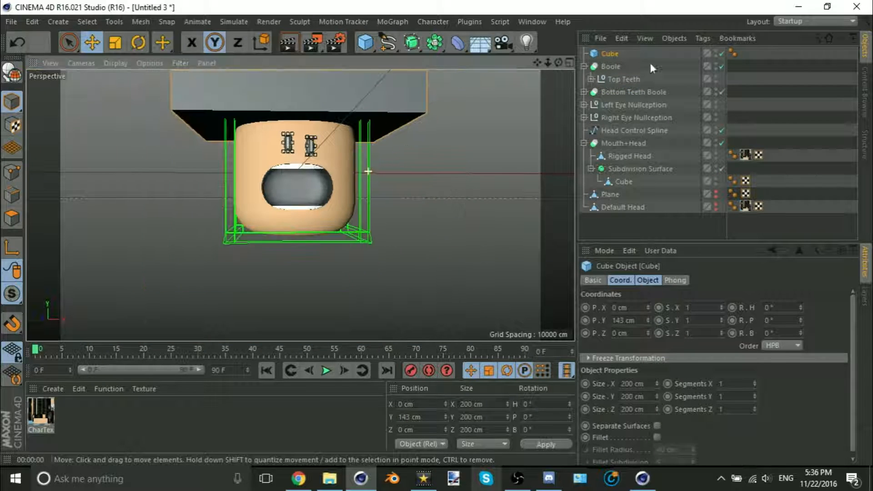
- Place the new Cube inside the top teeth's Boole, ordered below the Top Teeth Null
drag(612, 67, 612, 68)
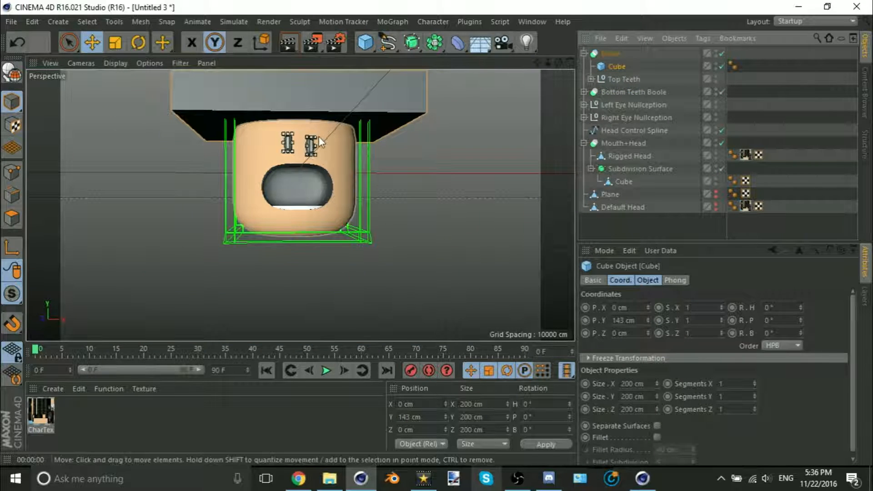
scroll(318, 136, up, 3)
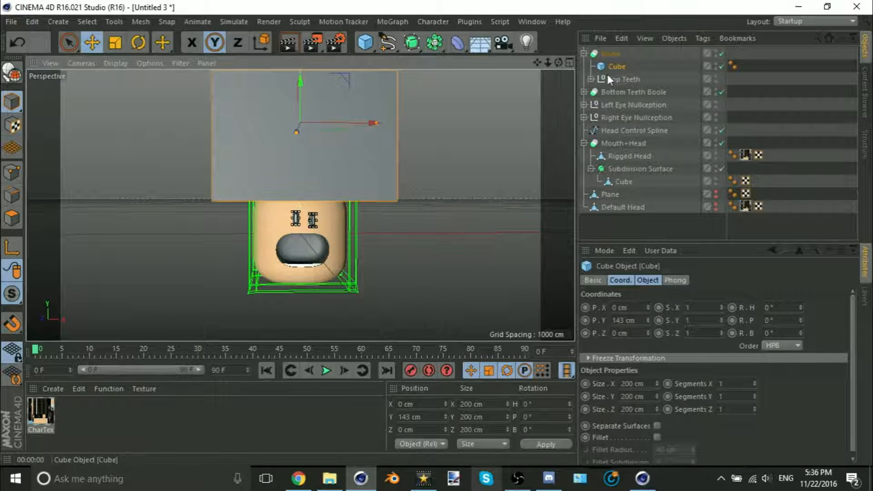
drag(617, 86, 618, 84)
scroll(313, 221, up, 3)
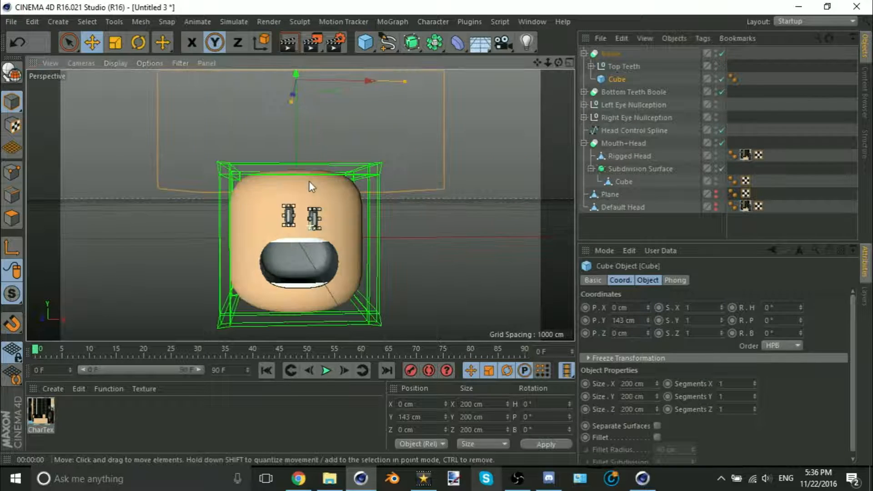
- Reset the right eye's RE Movement control to X 0 cm and Y 0 cm, and deselect it
scroll(333, 209, down, 3)
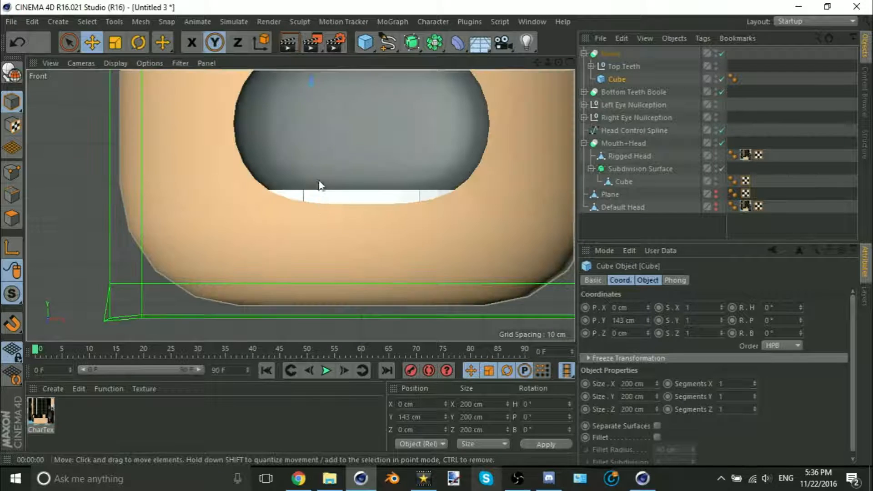
alt+middle_drag(319, 185, 320, 287)
scroll(328, 279, down, 5)
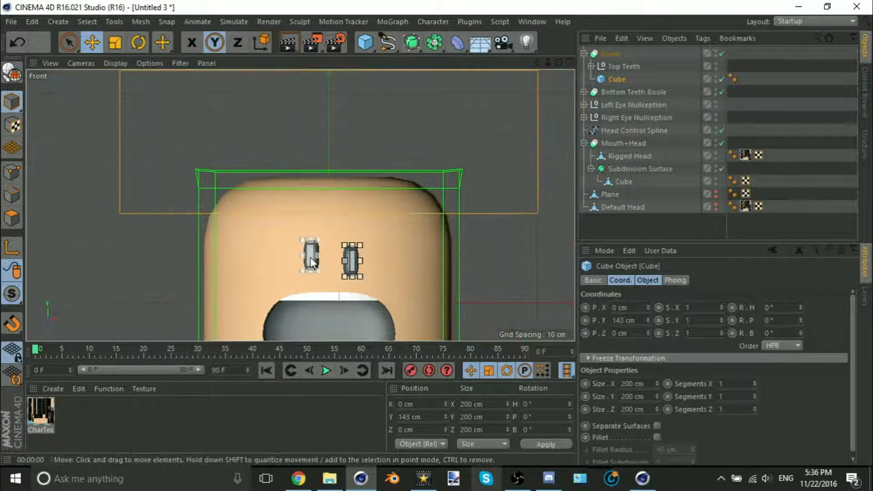
click(310, 255)
scroll(257, 271, up, 5)
click(423, 403)
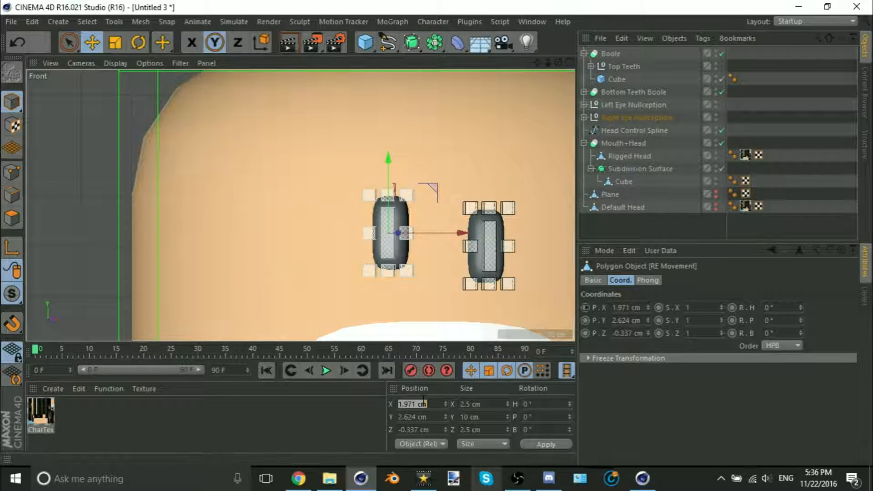
key(Return)
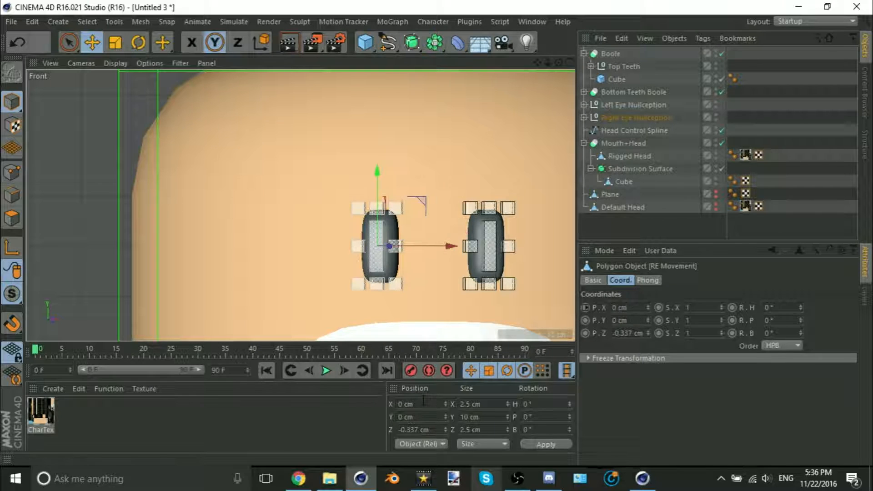
click(825, 120)
- Select the Cube in the top teeth's Boole and move it along Y to test its trimming height
scroll(478, 193, down, 6)
alt+middle_drag(451, 210, 345, 256)
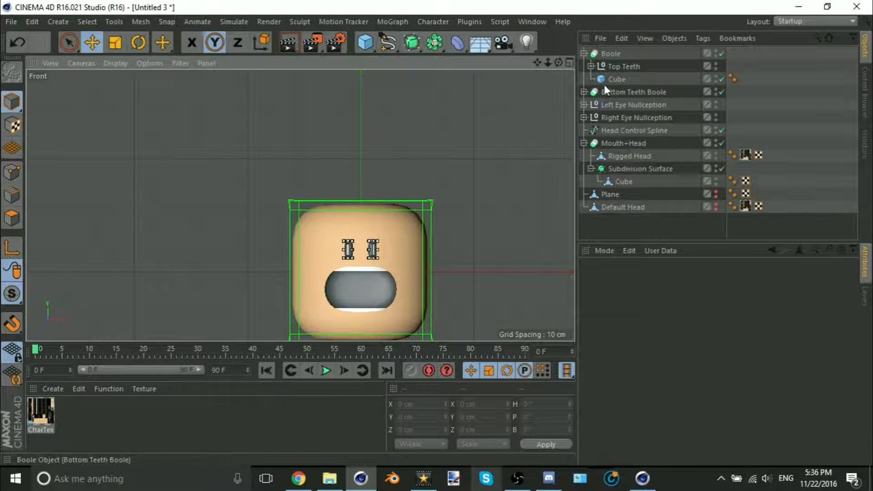
click(617, 79)
drag(363, 81, 367, 76)
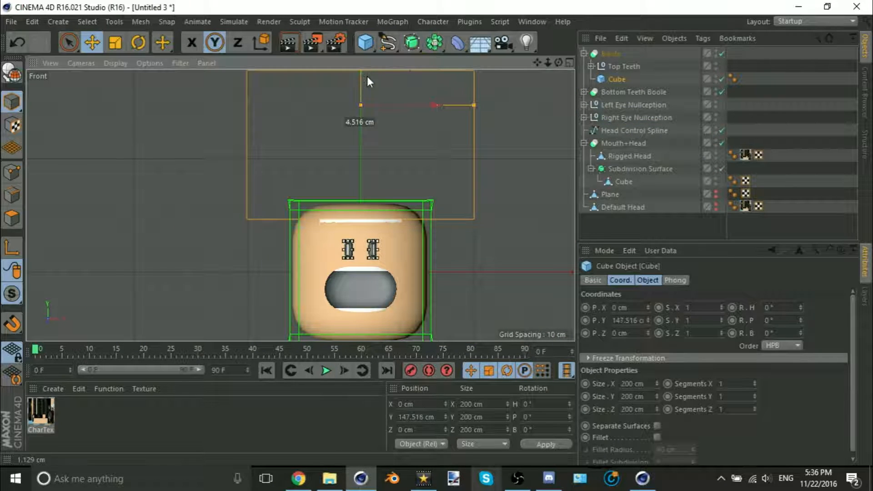
- Examine the top and bottom teeth inside the mouth from the front, in a viewport render and in perspective
click(459, 246)
alt+middle_drag(365, 262, 312, 209)
scroll(303, 189, up, 8)
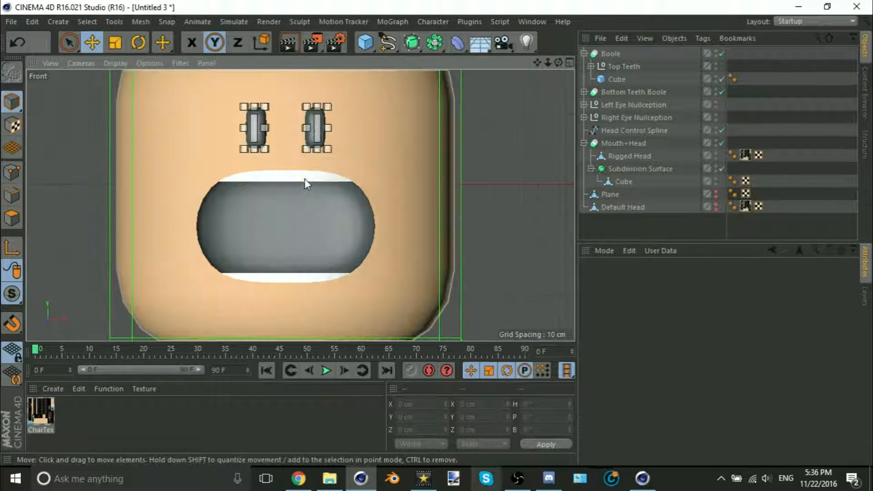
scroll(298, 162, down, 6)
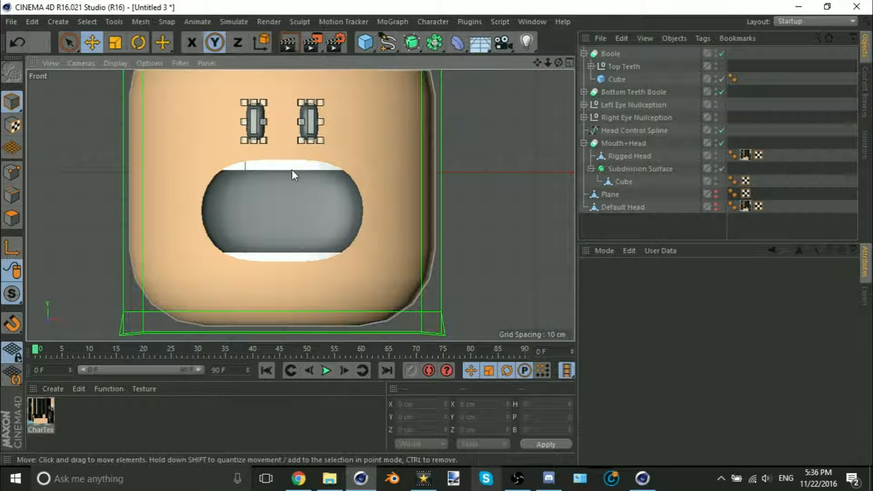
alt+middle_drag(308, 188, 351, 217)
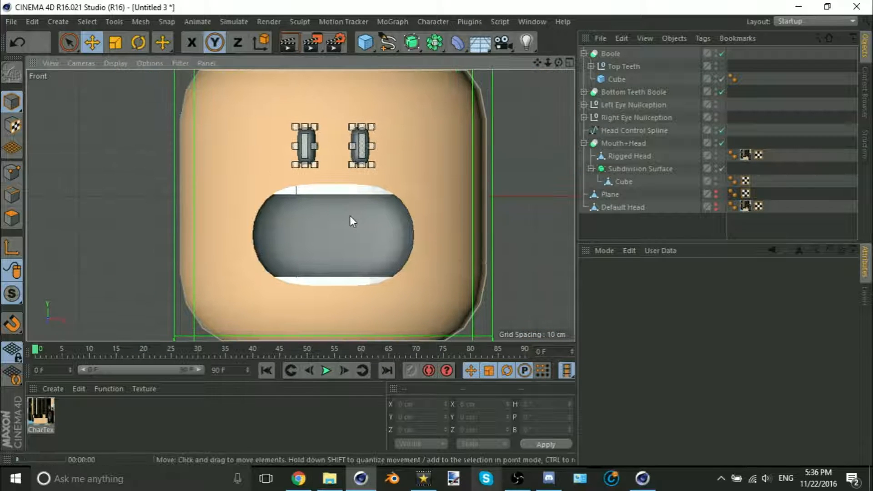
key(ctrl+r)
click(306, 292)
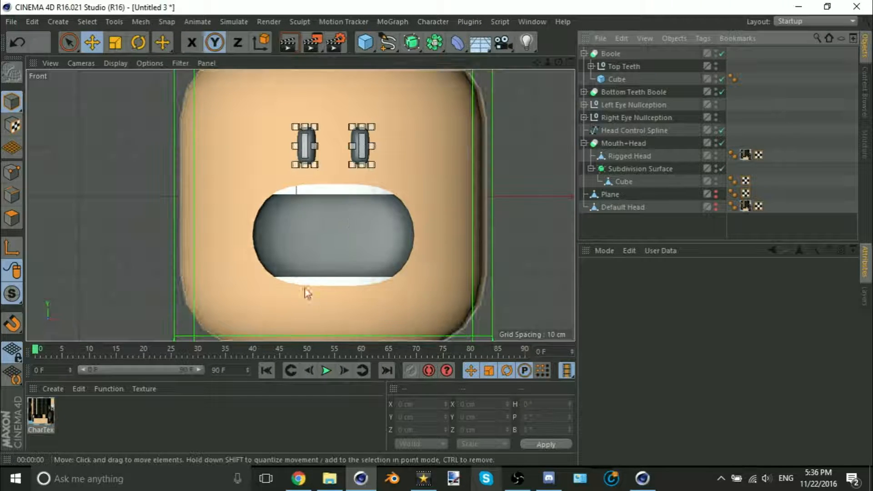
key(F1)
scroll(313, 245, up, 8)
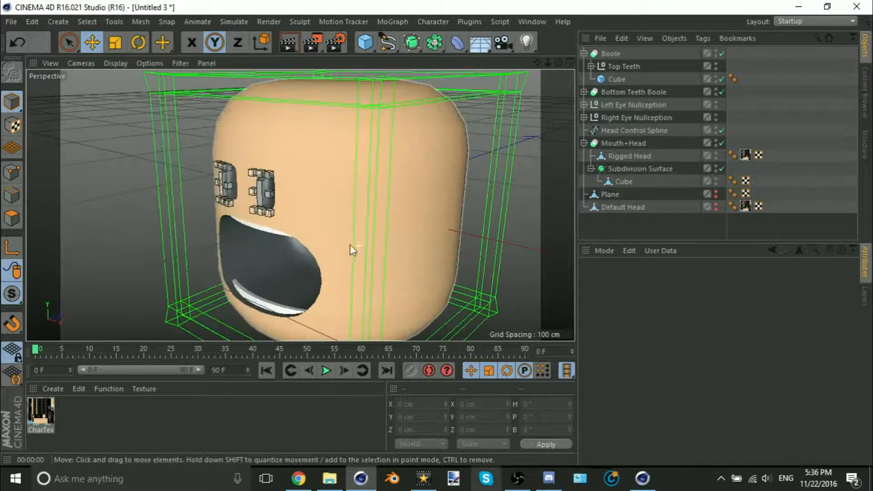
- Collapse the Boole containing the top teeth and rename it "Top Teeth Boole"
click(584, 54)
double_click(613, 54)
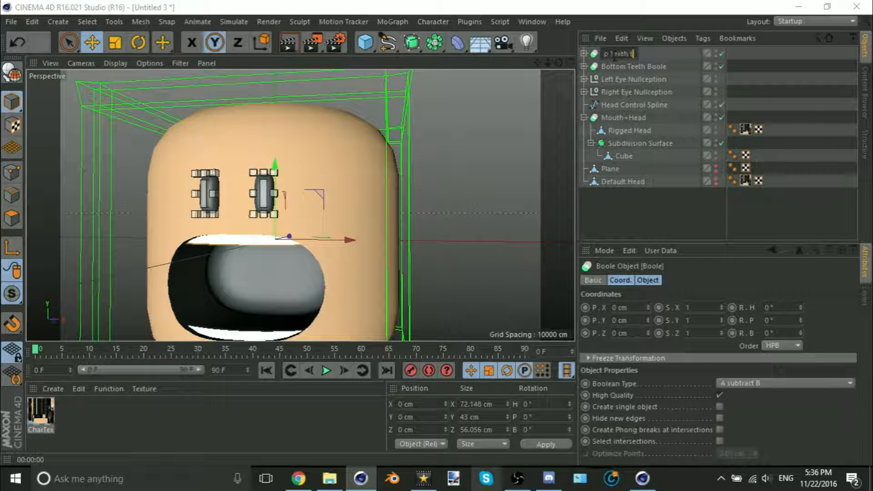
text(Top Teeth Boole)
key(Return)
- Add another Cube, unlock all movement axes, and size the Cube to 5 cm in X, Y and Z
click(365, 43)
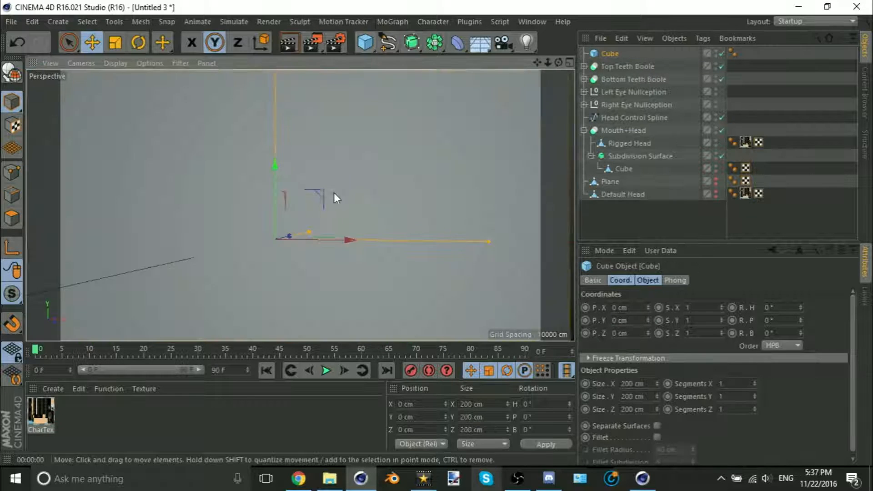
key(x)
key(z)
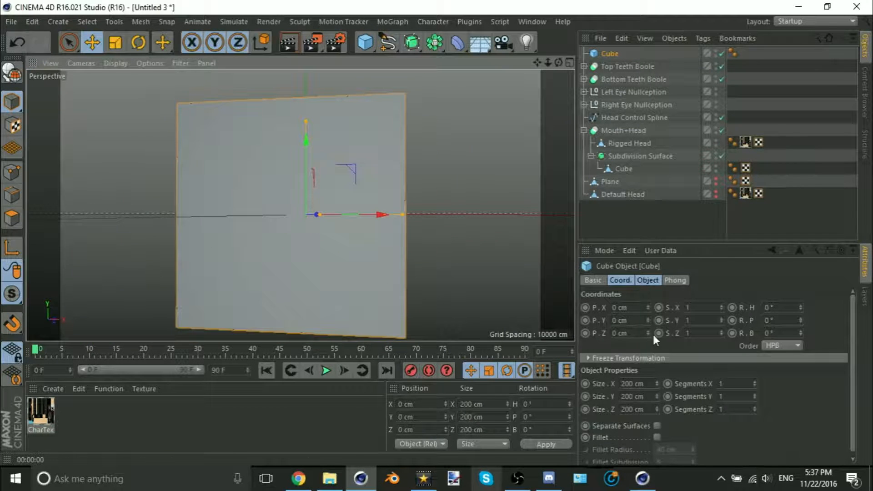
click(648, 281)
text(5)
key(Tab)
text(5)
key(Return)
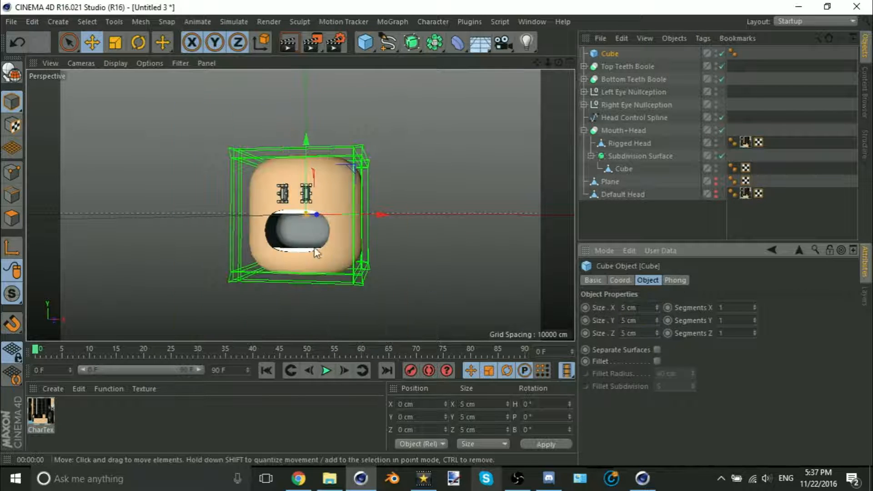
- Set the small Cube's Z position to -60 cm, in front of the mouth
scroll(309, 223, up, 5)
scroll(320, 186, up, 2)
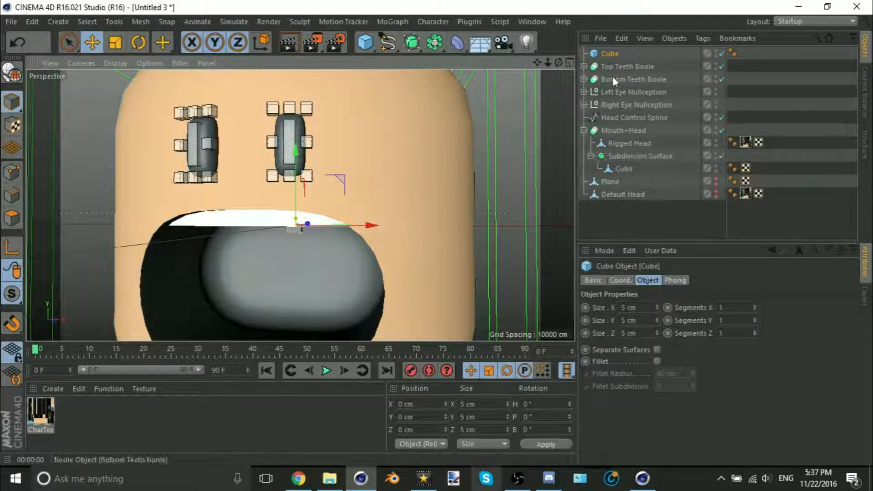
click(421, 429)
text(-60)
key(Return)
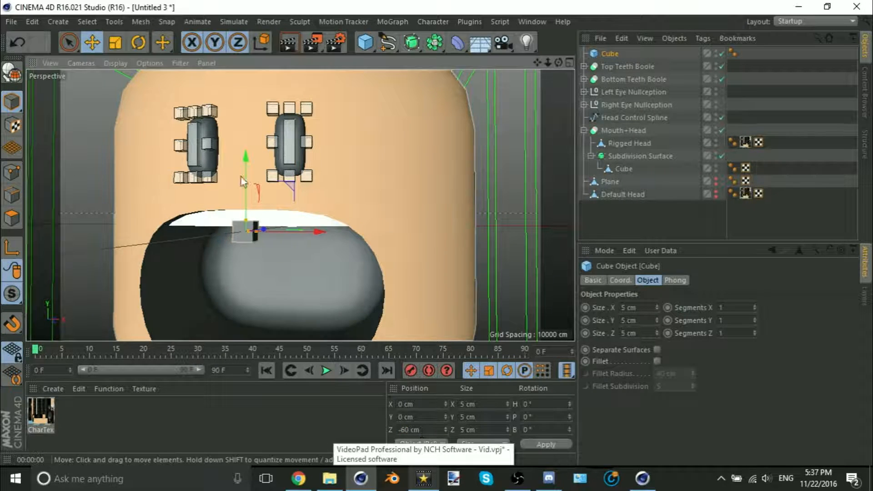
- Bring the small Cube back toward the teeth and set its Z position to -55 cm
alt+drag(241, 176, 455, 181)
scroll(182, 223, up, 5)
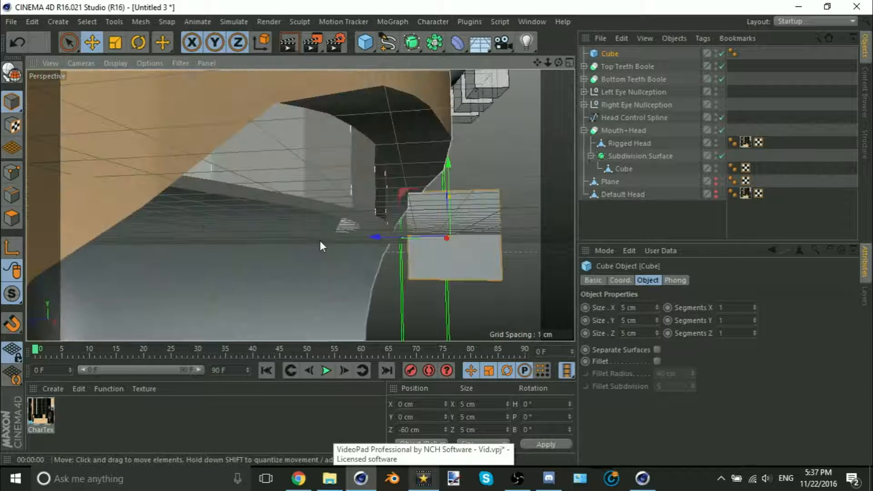
drag(389, 233, 308, 255)
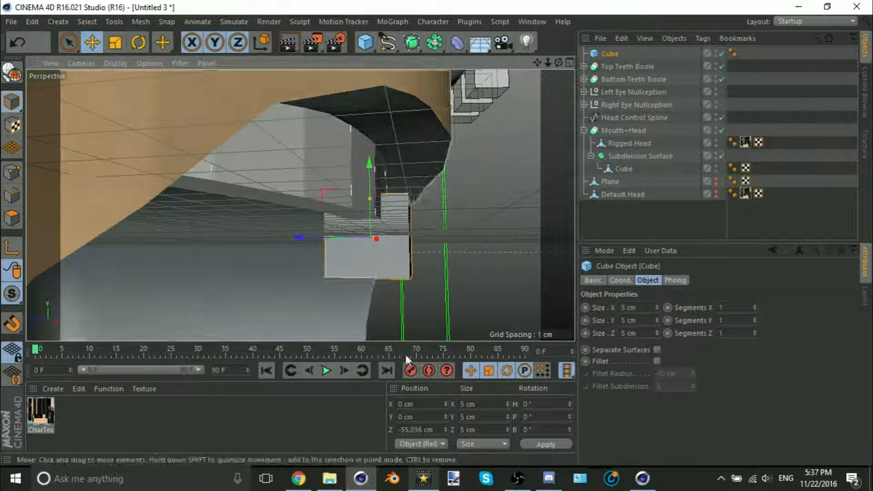
click(423, 430)
text(-55)
key(Return)
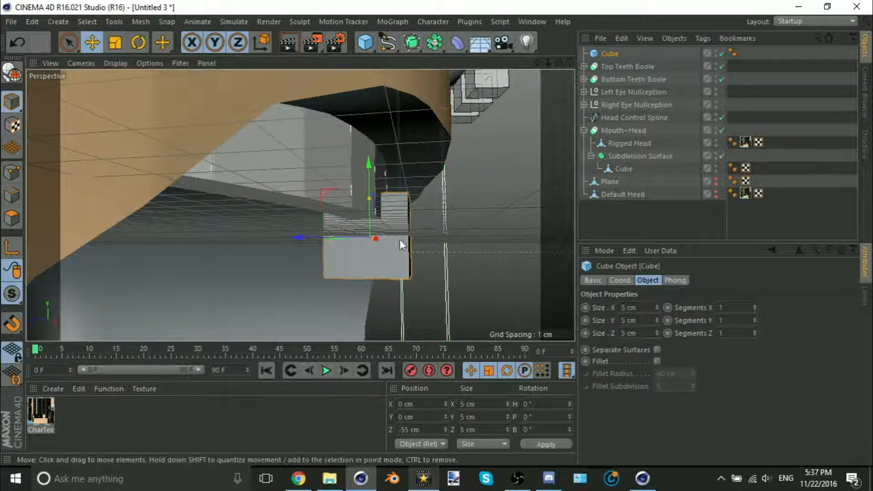
- Rename the small Cube in front of the mouth "Top Teeth Control"
alt+drag(401, 240, 302, 199)
double_click(614, 53)
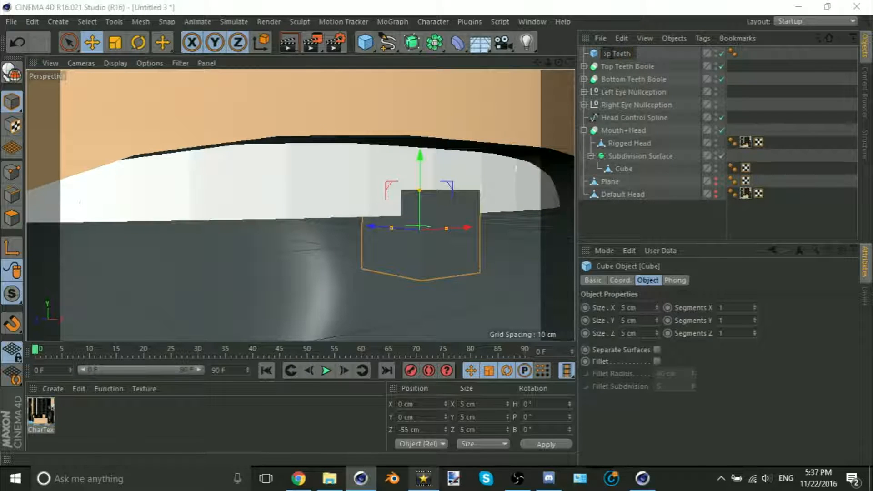
text(Top Teeth Control)
key(Return)
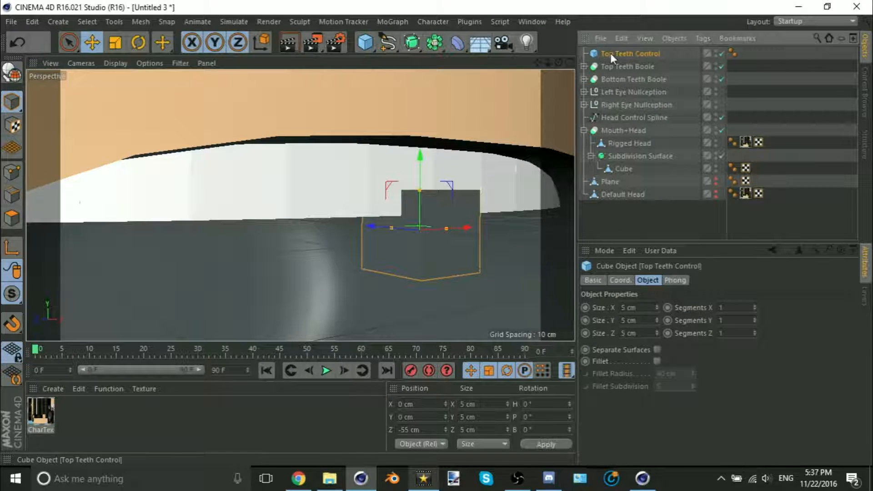
- Turn on X-Ray for Top Teeth Control and set its Use Color option to On with the white display color
click(590, 281)
click(661, 391)
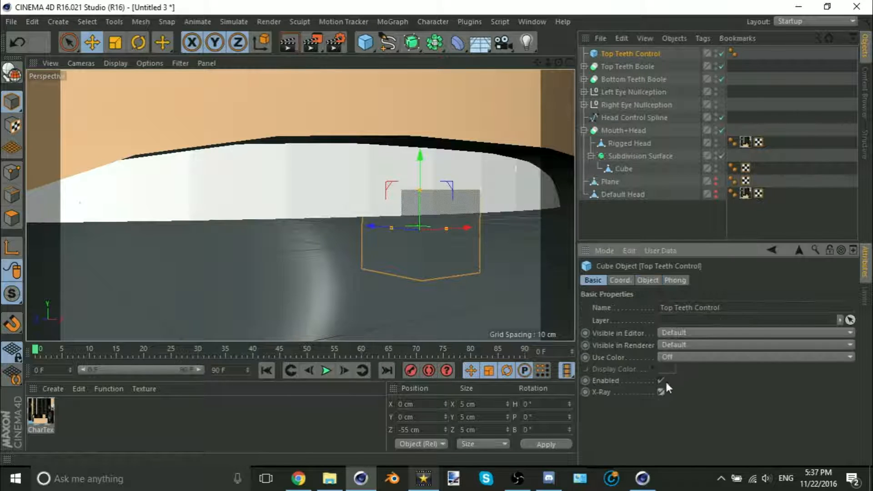
click(681, 358)
click(683, 394)
scroll(349, 230, down, 5)
alt+middle_drag(350, 230, 319, 194)
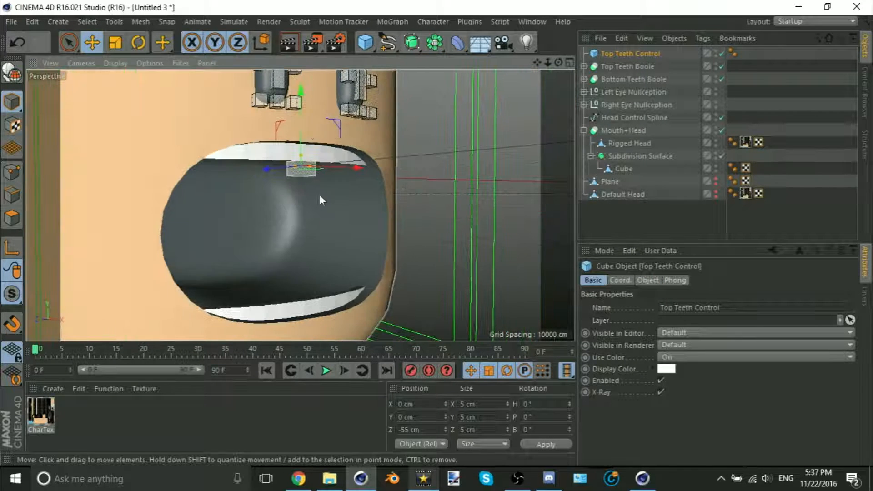
- Duplicate Top Teeth Control down to the bottom teeth and set the copy's Y position to -30 cm
ctrl+drag(302, 124, 312, 255)
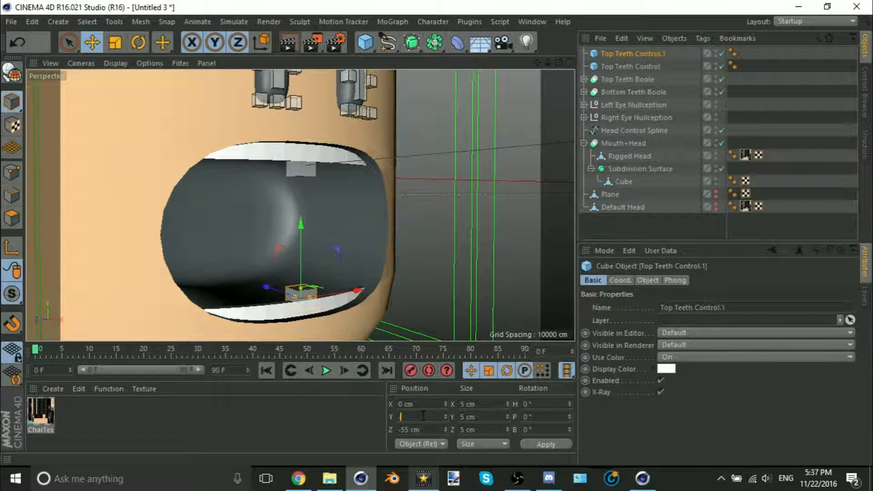
text(-30)
key(Return)
scroll(318, 254, up, 5)
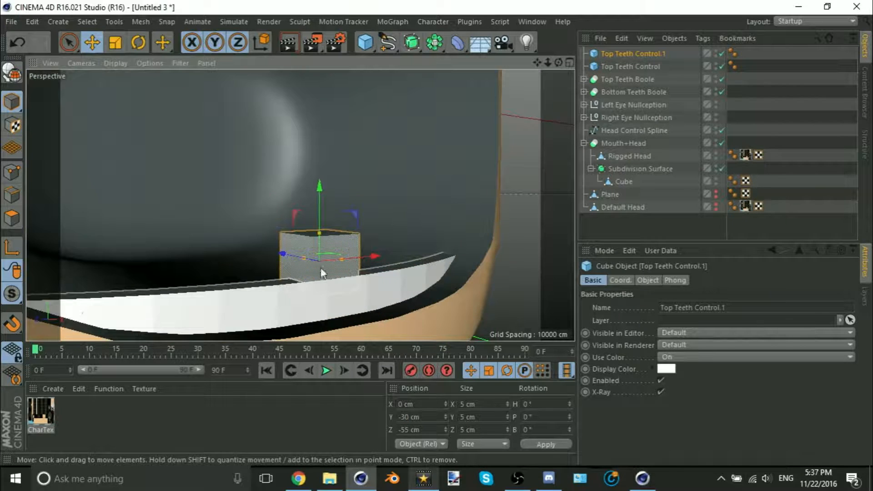
drag(319, 201, 326, 224)
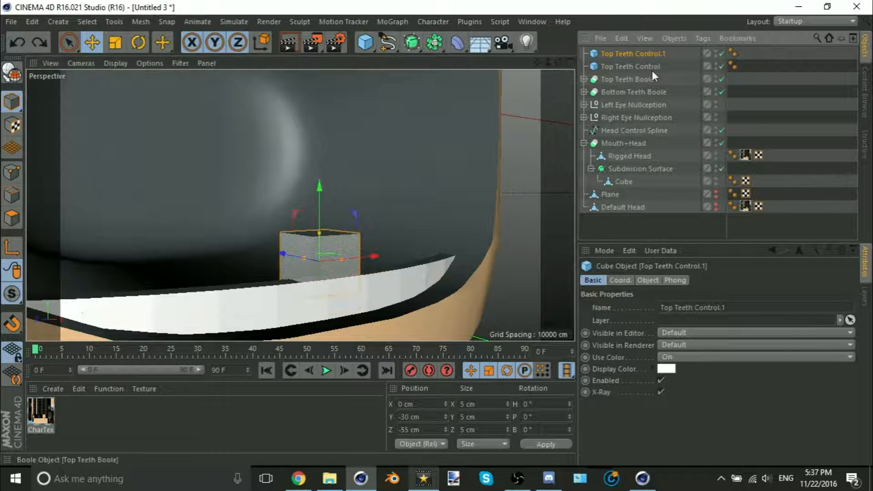
- Expand both teeth Booles, enable axis editing, and set the Top Teeth Boole's axis to Y 1 cm
click(631, 79)
scroll(392, 113, down, 5)
click(584, 91)
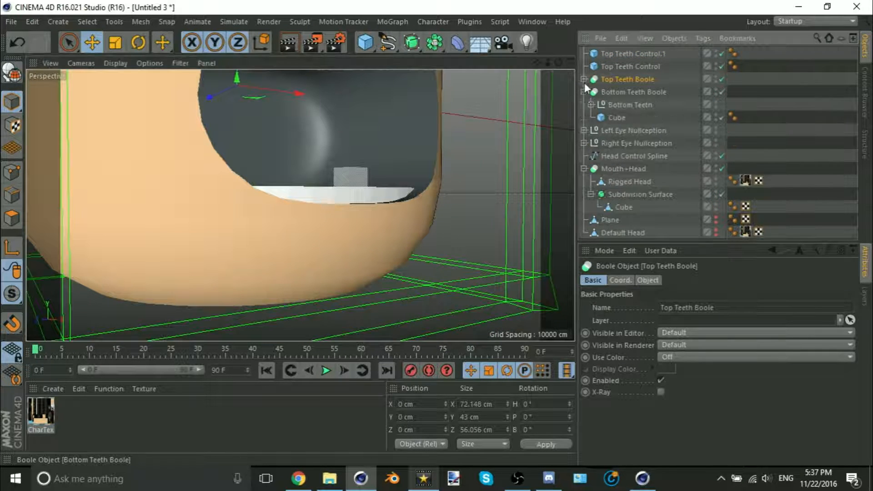
click(584, 79)
click(624, 92)
click(647, 78)
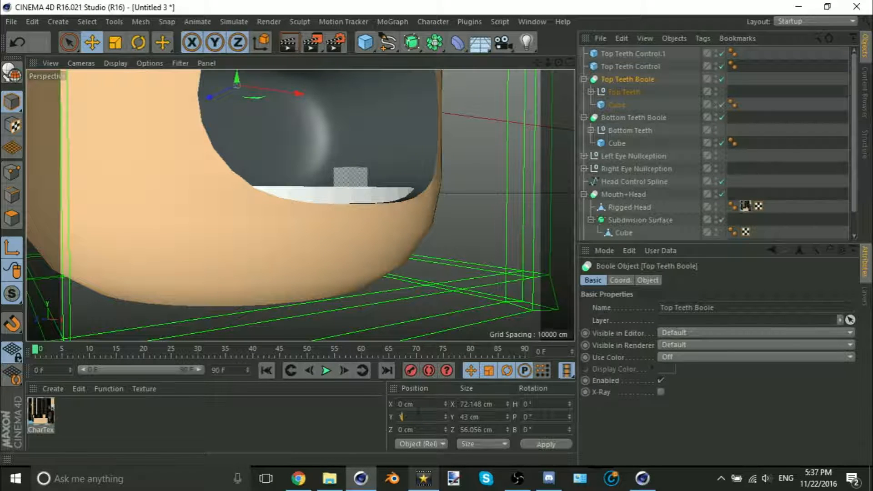
- Set the Bottom Teeth Boole's axis to Y -31.5 cm, matching the Bottom Teeth null inside it
click(659, 118)
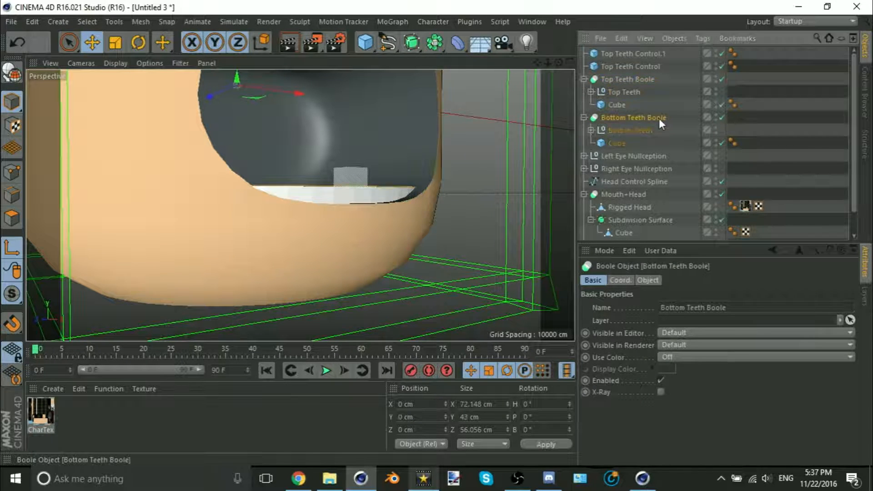
click(632, 127)
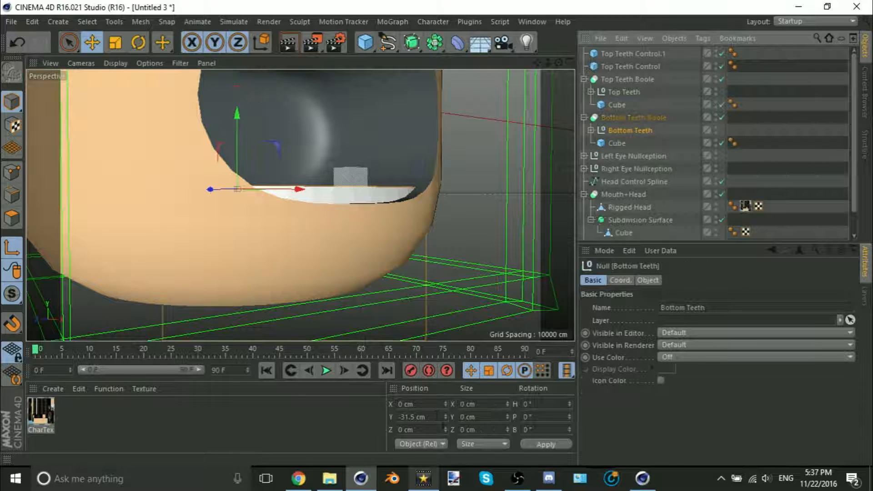
click(662, 117)
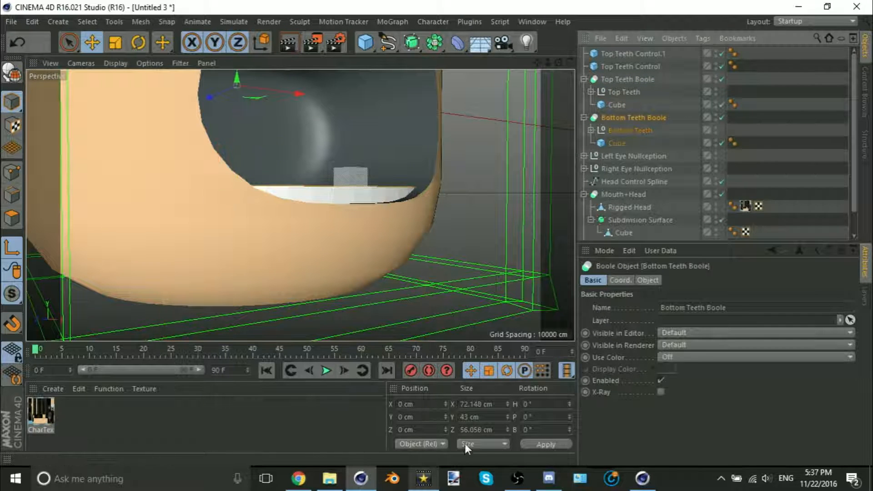
double_click(428, 417)
text(-31.5 cm)
key(Return)
- Rename the copied control cube at the bottom teeth "Bottom Teeth Control"
alt+drag(357, 248, 443, 223)
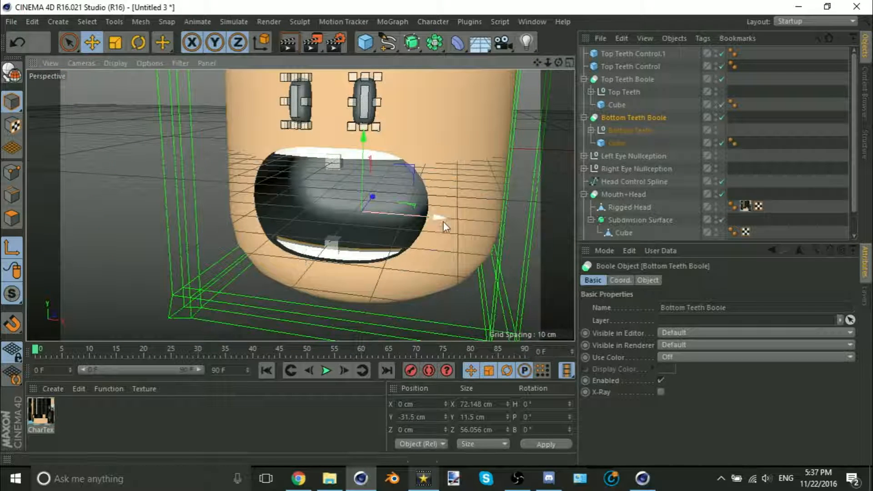
scroll(343, 245, up, 6)
click(321, 277)
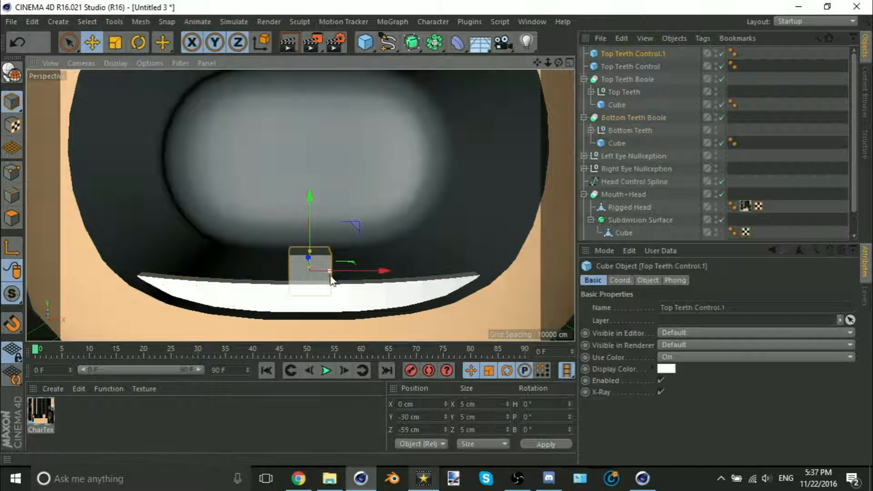
double_click(638, 54)
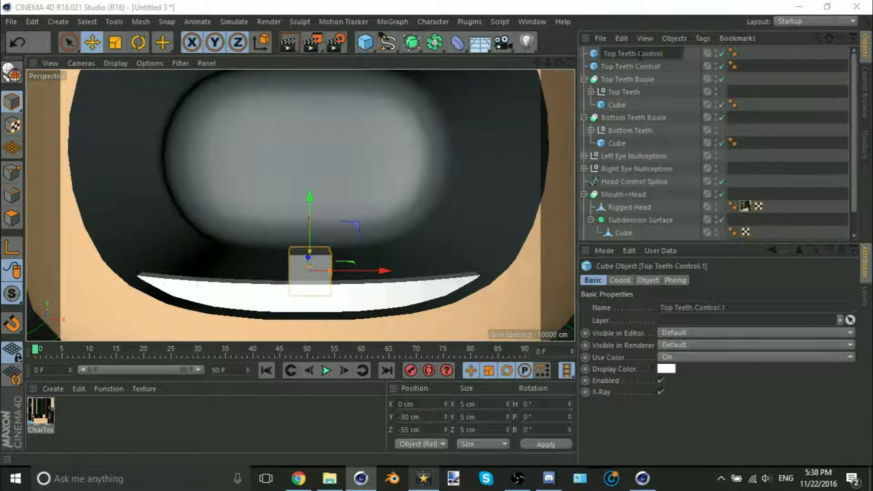
text(Bottom)
key(Return)
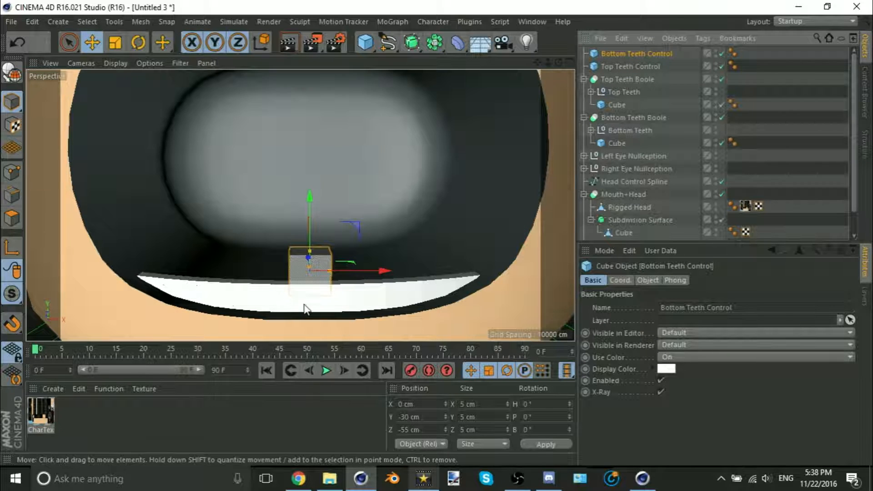
- Check the Top Teeth Boole's Y position and set Top Teeth Control's Y position to 1 cm to match
scroll(306, 306, up, 2)
click(613, 79)
scroll(546, 116, down, 5)
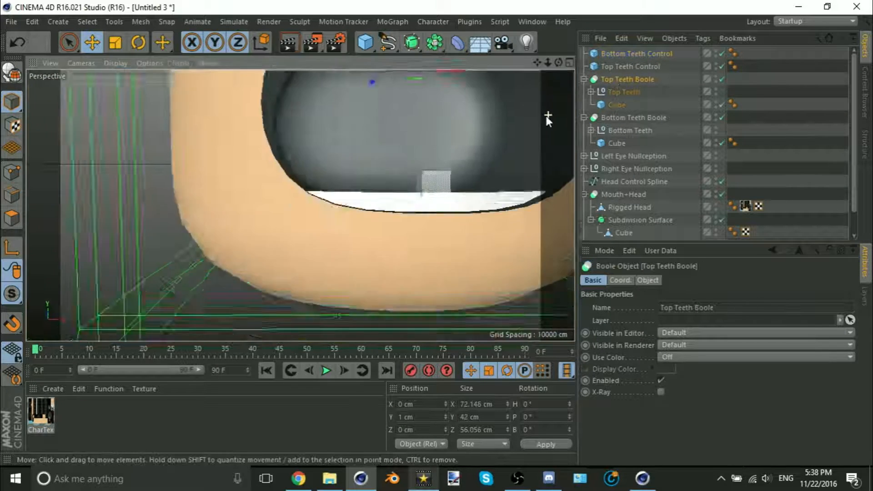
click(648, 66)
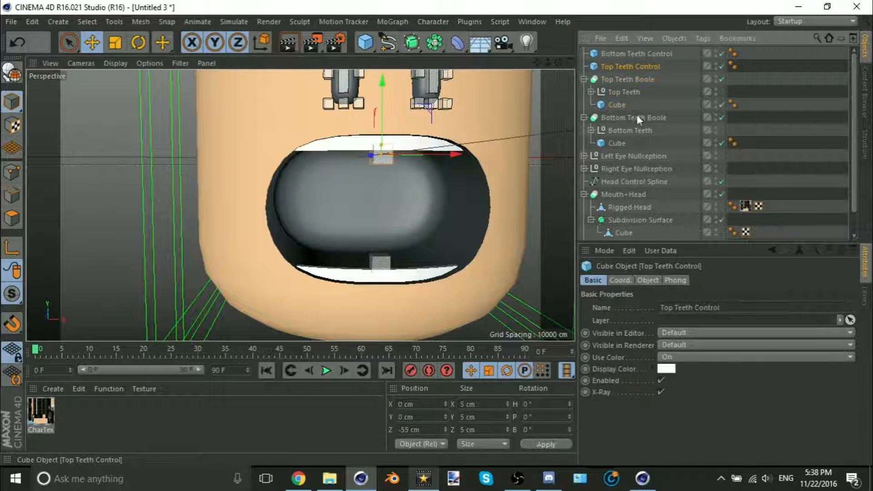
double_click(425, 418)
text(1)
key(Return)
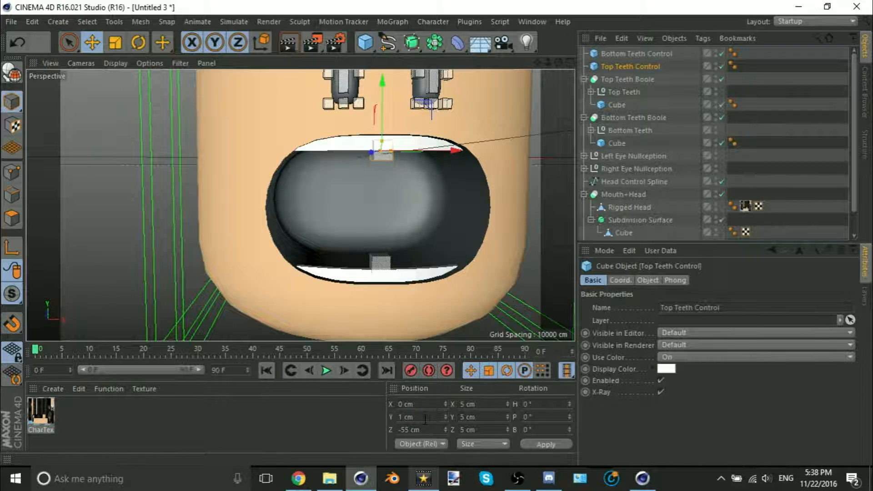
- Set Bottom Teeth Control's Y position to -31.5 cm
click(637, 54)
click(430, 417)
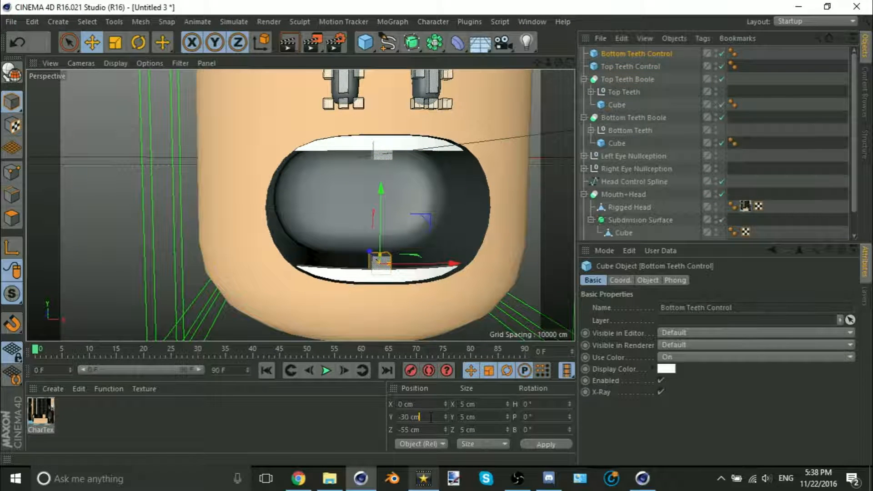
text(-31.5)
key(Return)
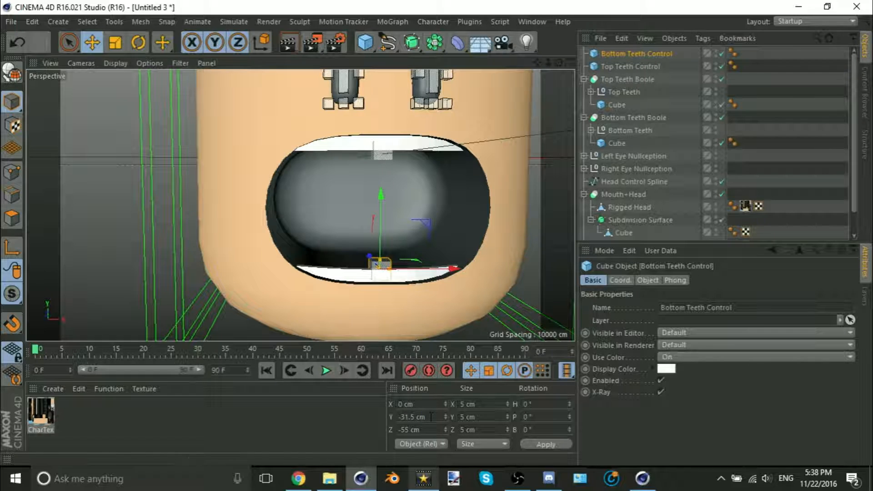
- Collapse both teeth Booles and parent each one under its matching teeth control cube
click(583, 79)
click(583, 92)
drag(608, 76, 618, 52)
click(618, 52)
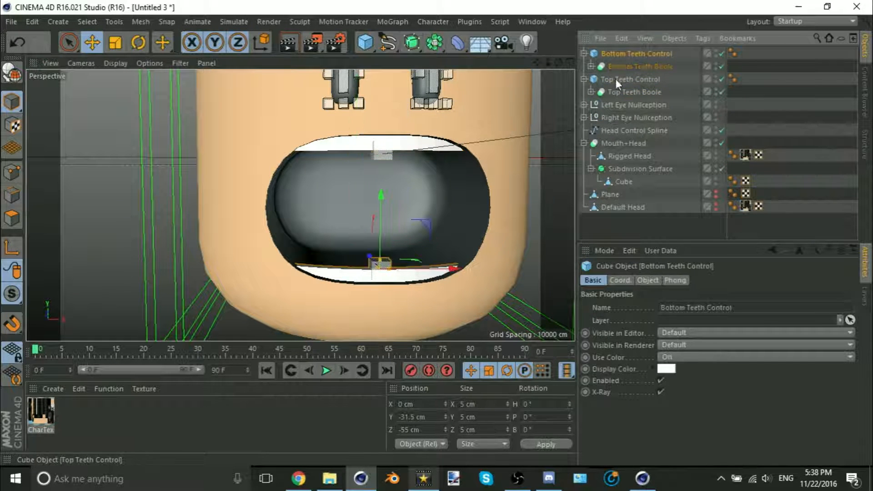
- Make Bottom Teeth Control and Top Teeth Control editable together, then deselect them
ctrl+click(615, 78)
click(21, 76)
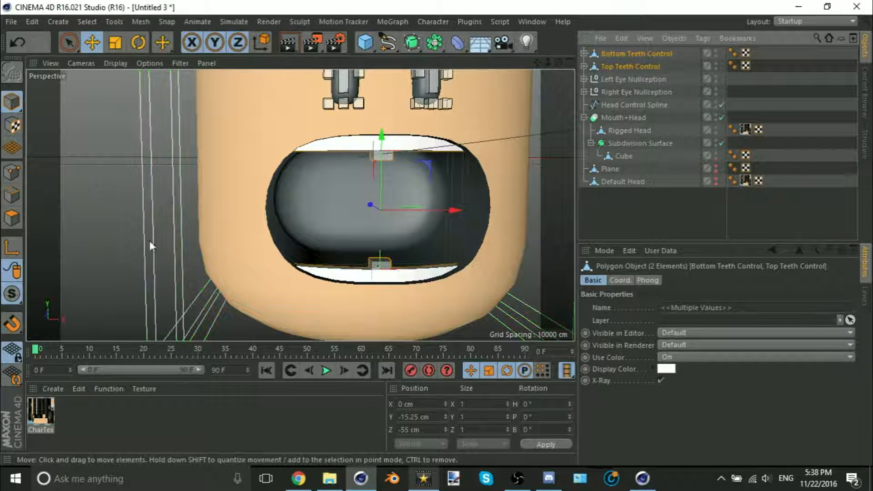
click(96, 256)
- Try raising Bottom Teeth Control inside the mouth to test the bottom teeth, undoing each move
click(387, 264)
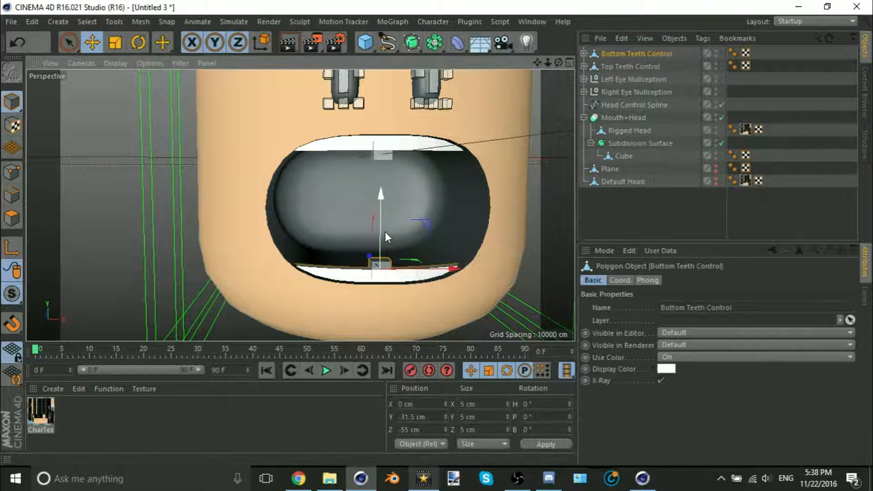
drag(384, 231, 408, 155)
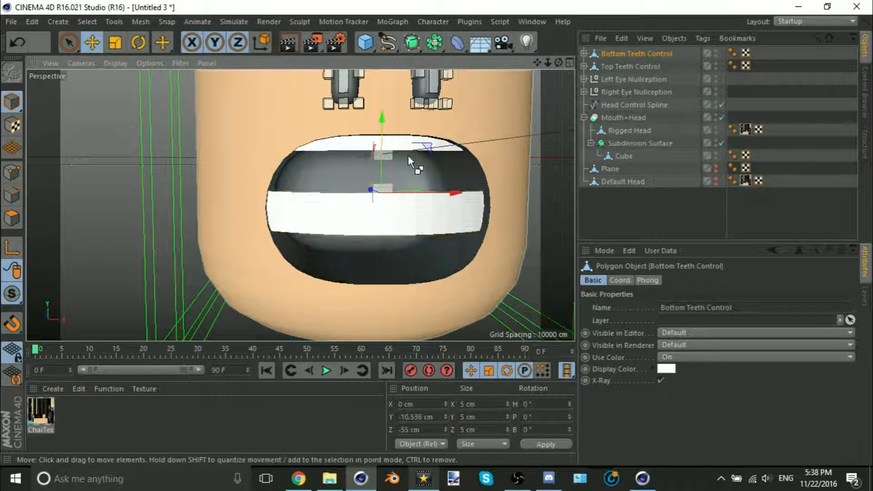
key(ctrl+z)
scroll(411, 168, down, 5)
scroll(367, 204, up, 6)
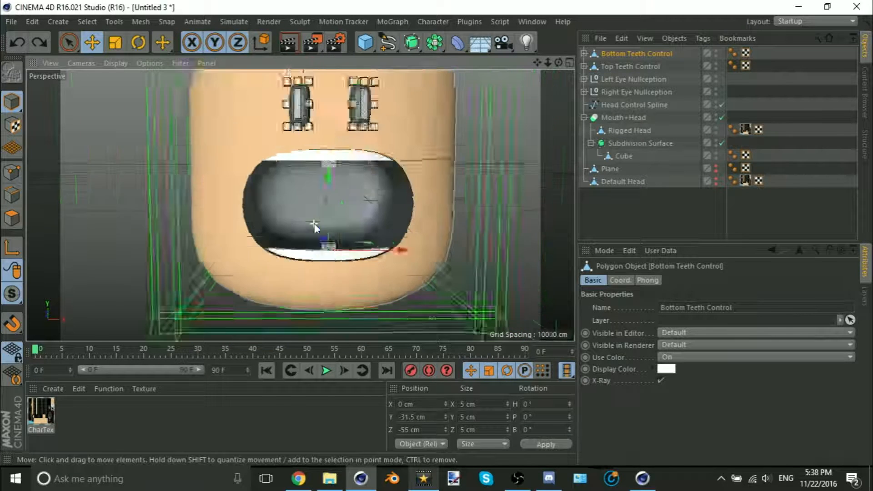
drag(336, 209, 354, 149)
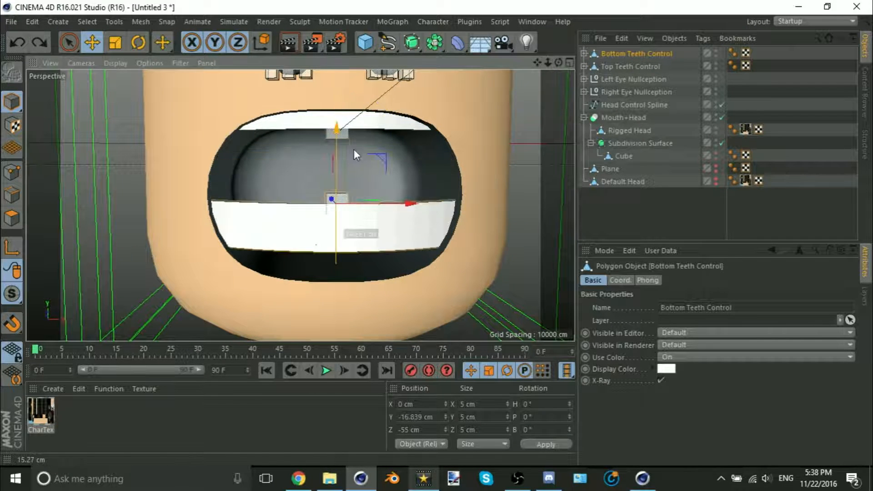
key(ctrl+z)
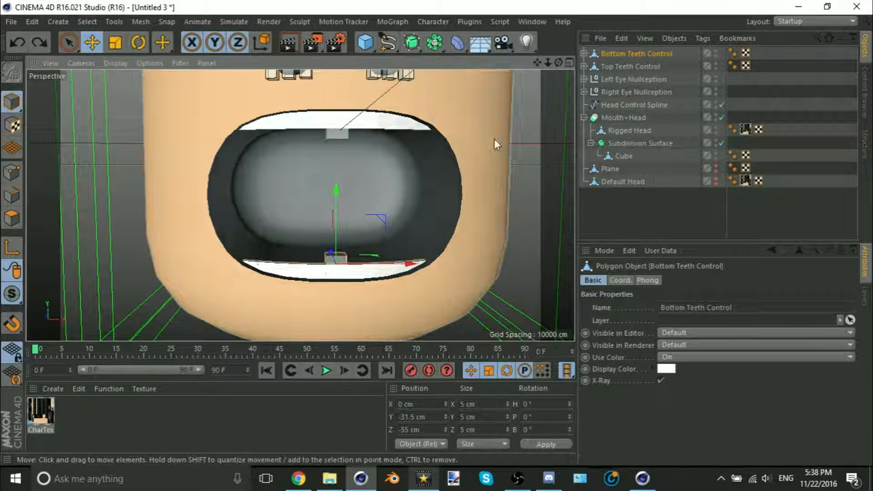
click(584, 66)
click(584, 54)
right_click(607, 80)
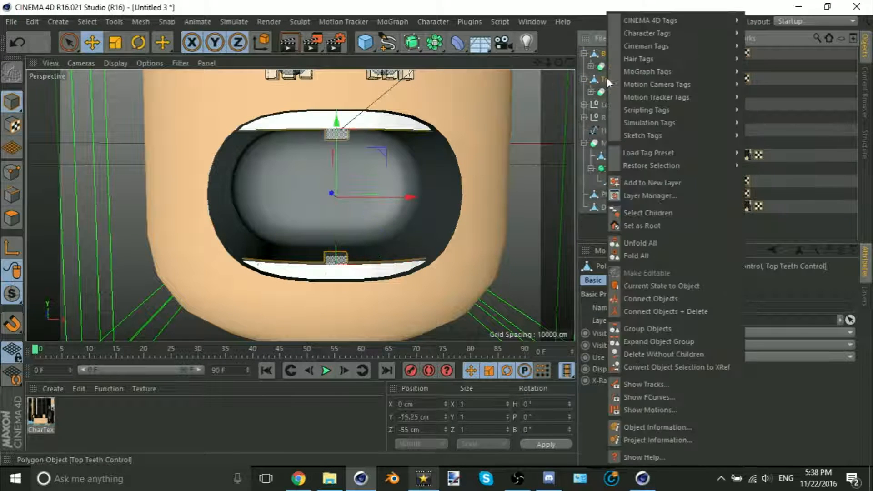
click(679, 333)
key(ctrl+z)
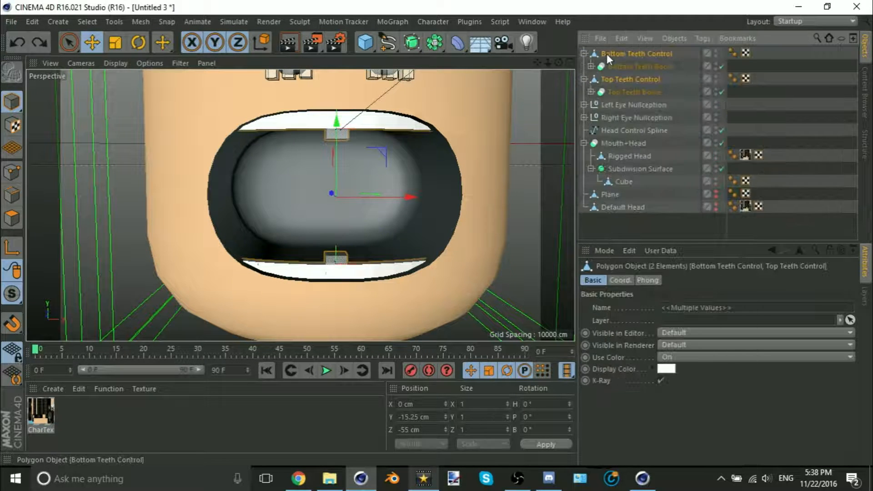
- Expand the object groups of both teeth controls to release their Booles to the top level, then deselect everything
right_click(607, 53)
click(679, 342)
click(748, 229)
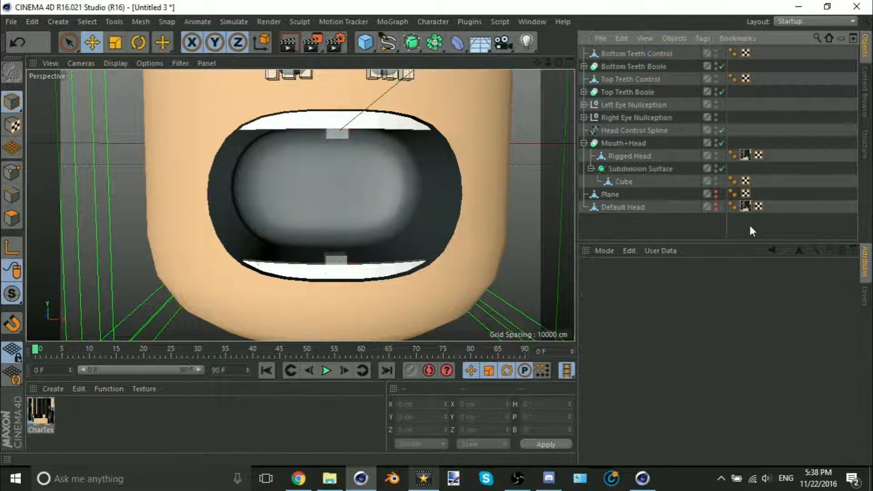
scroll(329, 282, up, 5)
scroll(333, 285, down, 3)
scroll(330, 284, up, 2)
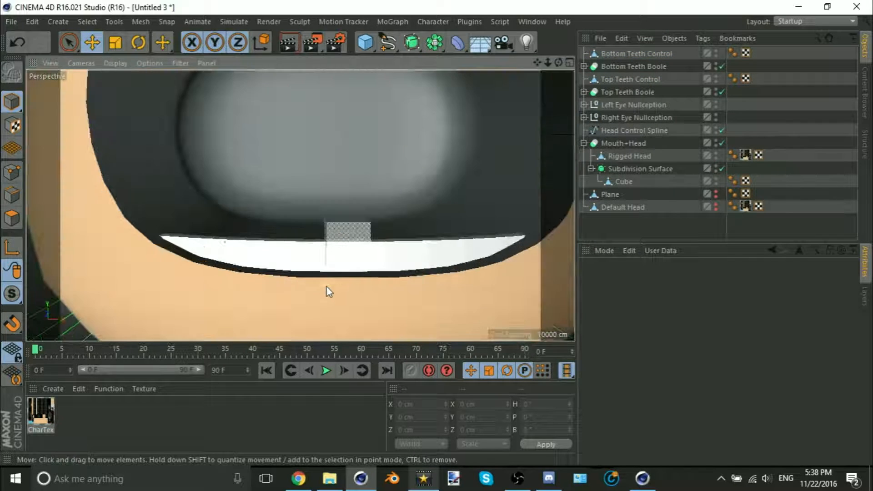
- Examine both teeth controls and the teeth around the mouth opening, checking Top Teeth Control and clearing the selection
scroll(326, 289, down, 8)
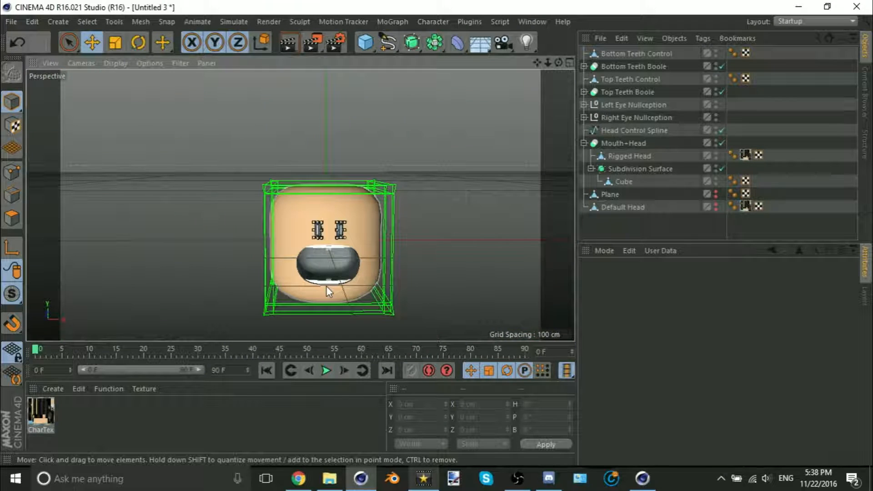
scroll(314, 273, up, 8)
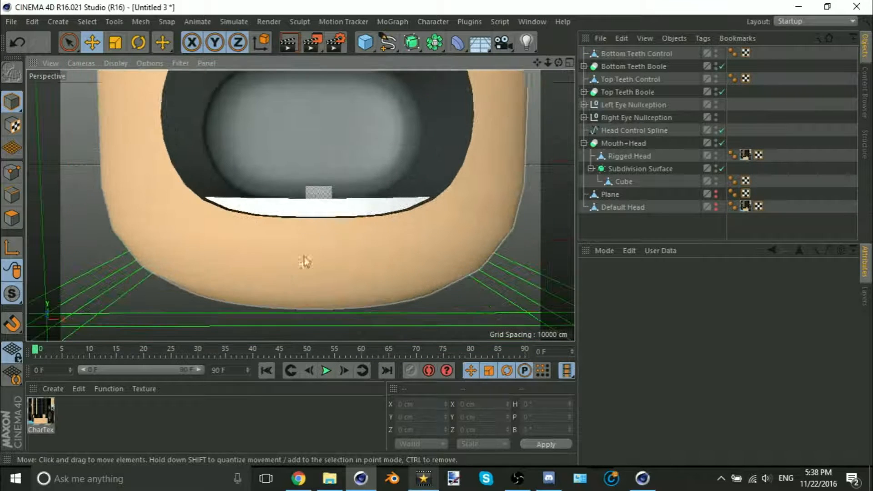
click(618, 77)
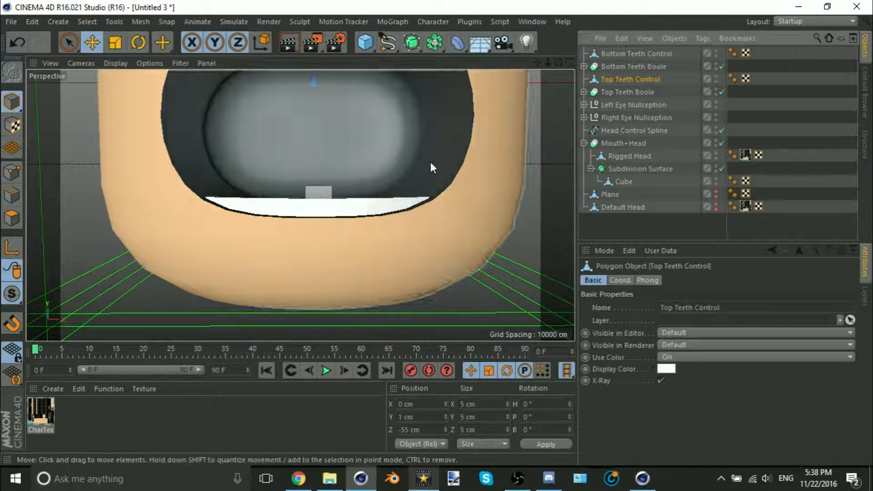
scroll(430, 161, down, 8)
scroll(255, 260, up, 8)
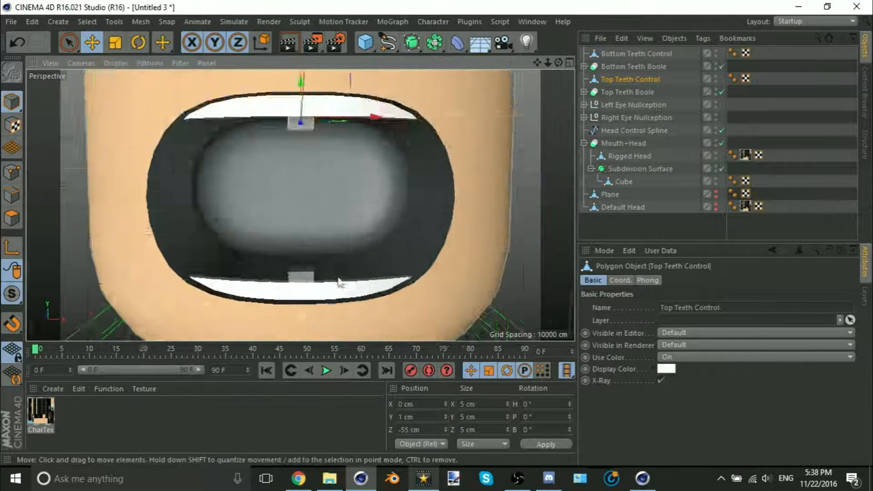
scroll(338, 283, up, 2)
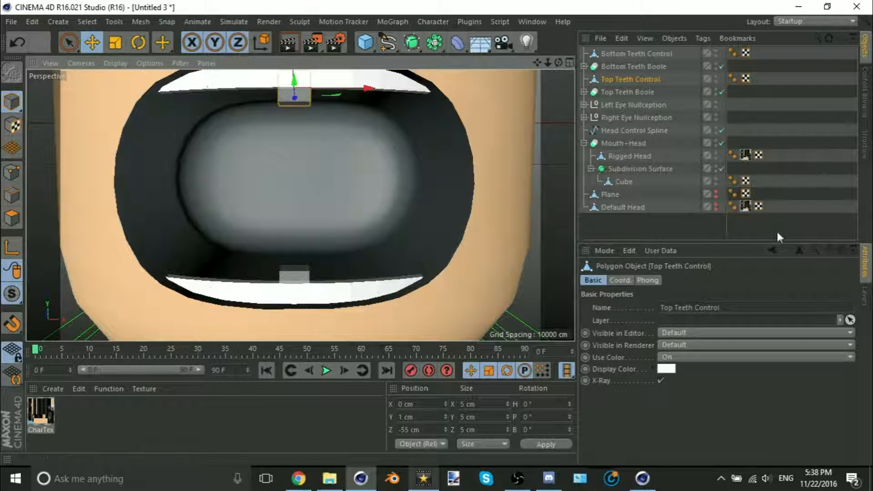
click(777, 234)
scroll(257, 253, down, 5)
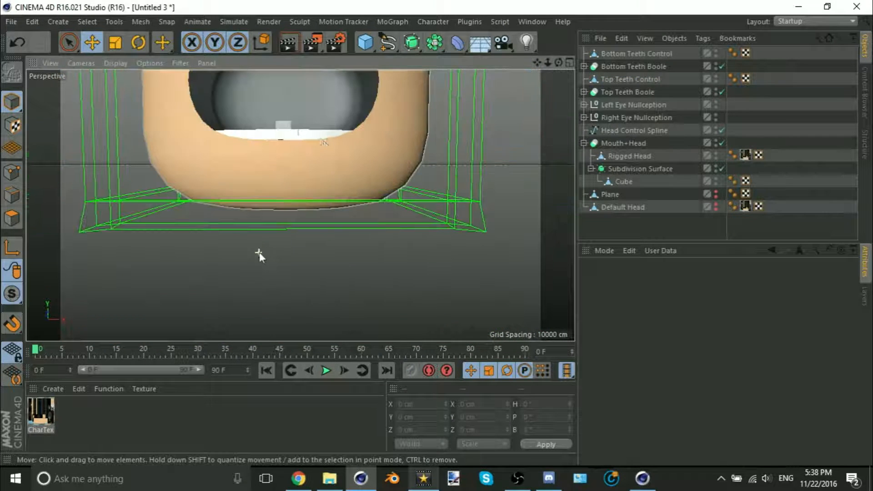
- Expand Top Teeth Boole and duplicate its cutting Cube as a child of the original Cube
click(584, 92)
click(616, 118)
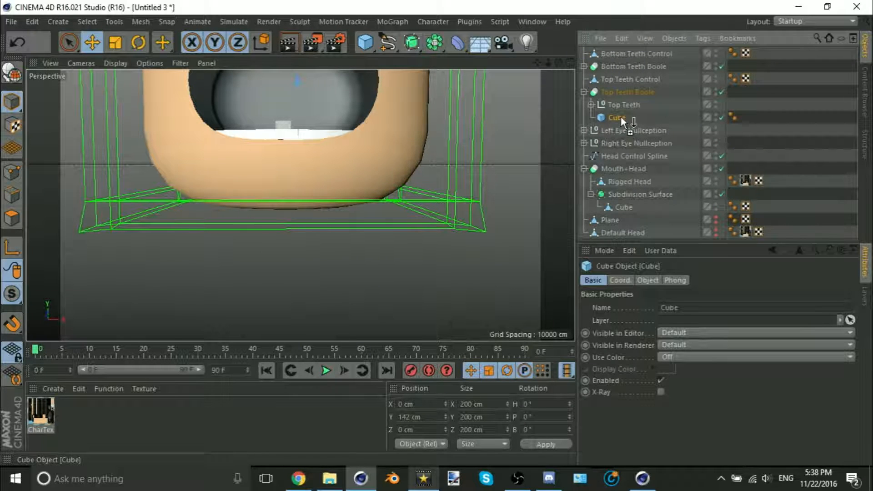
ctrl+drag(621, 117, 622, 119)
alt+middle_drag(403, 202, 441, 423)
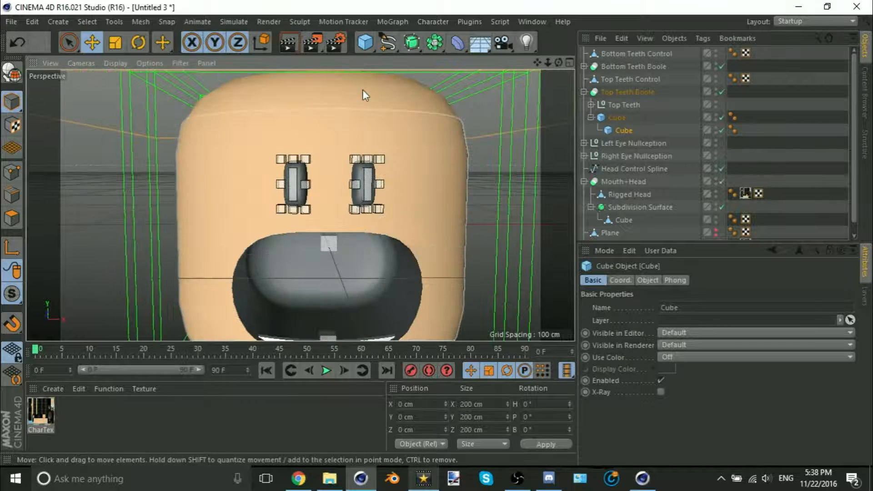
- Convert the duplicated cube to a null with Convert to Nulls, and delete the duplicated cube itself
key(shift+c)
text(convert)
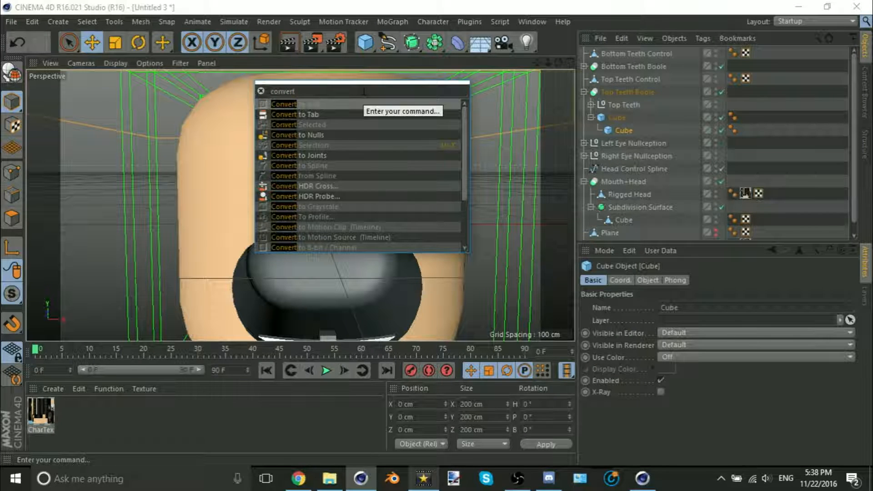
text( to null)
key(Return)
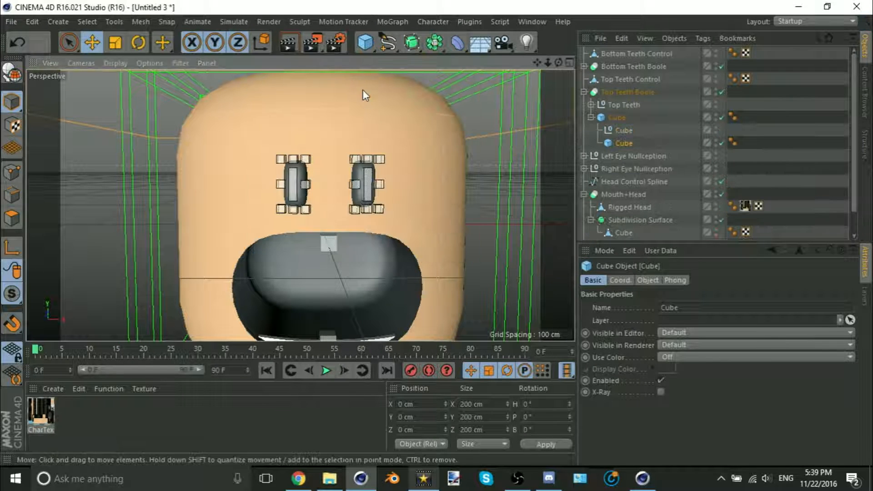
key(Delete)
- Move the Cube null out of Top Teeth Boole to the top level of the object hierarchy
click(621, 131)
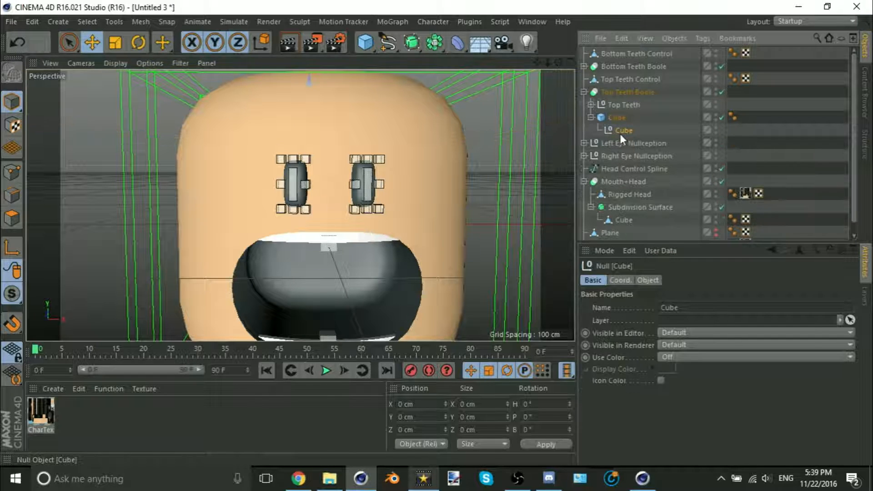
drag(634, 46, 634, 47)
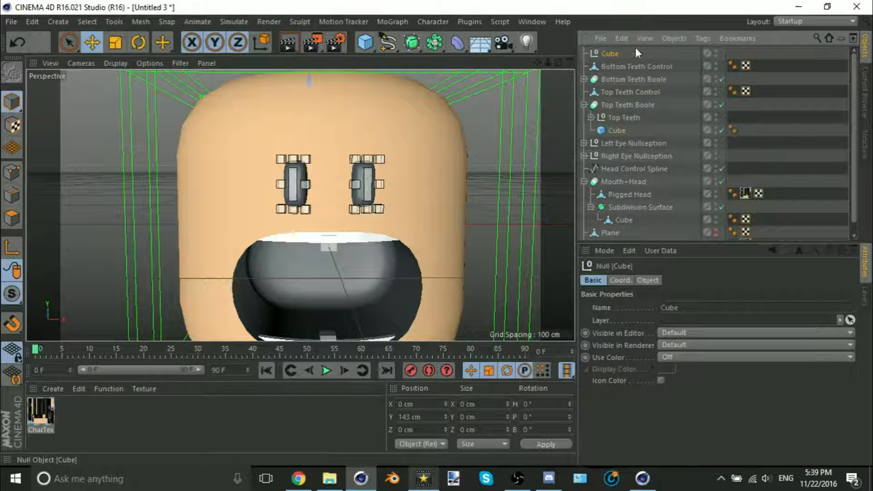
alt+drag(398, 283, 347, 179)
scroll(348, 182, down, 8)
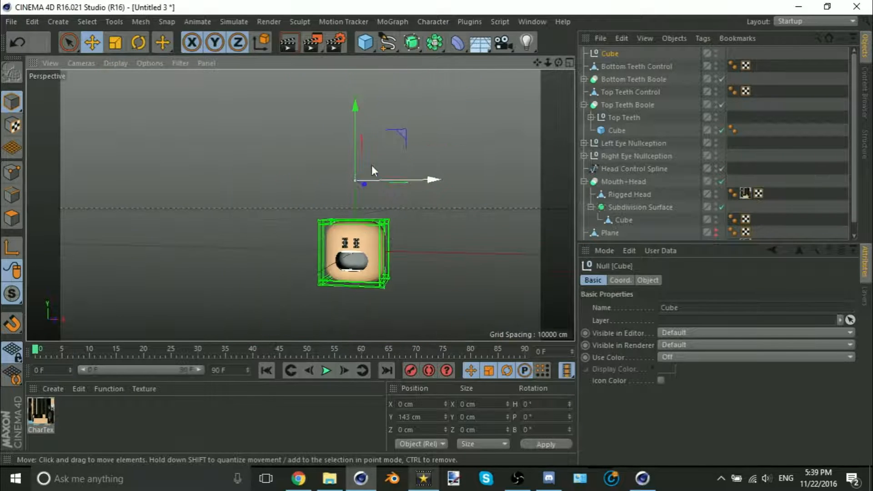
scroll(359, 218, up, 10)
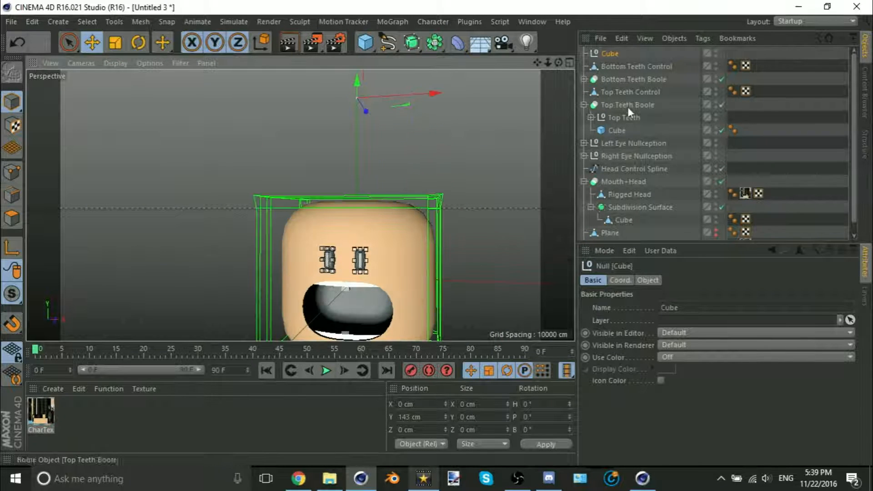
- Compare the world and object-relative positions of the Cube inside Top Teeth Boole
click(614, 129)
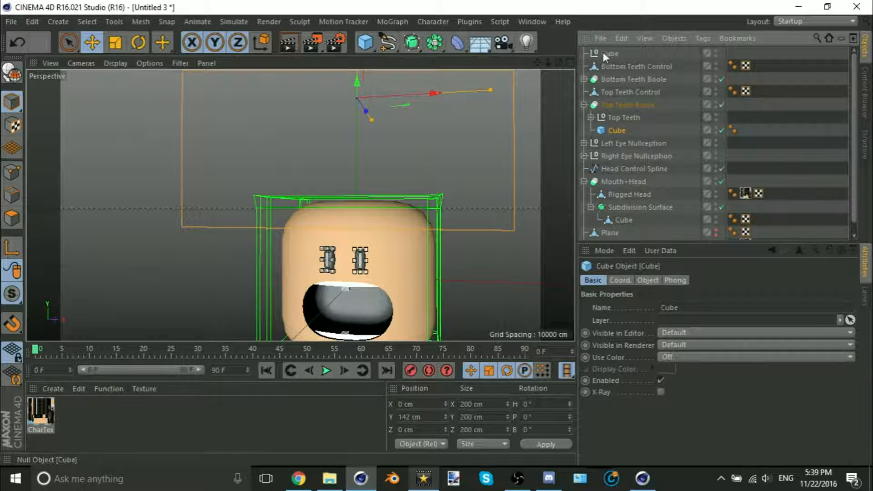
click(418, 443)
click(419, 435)
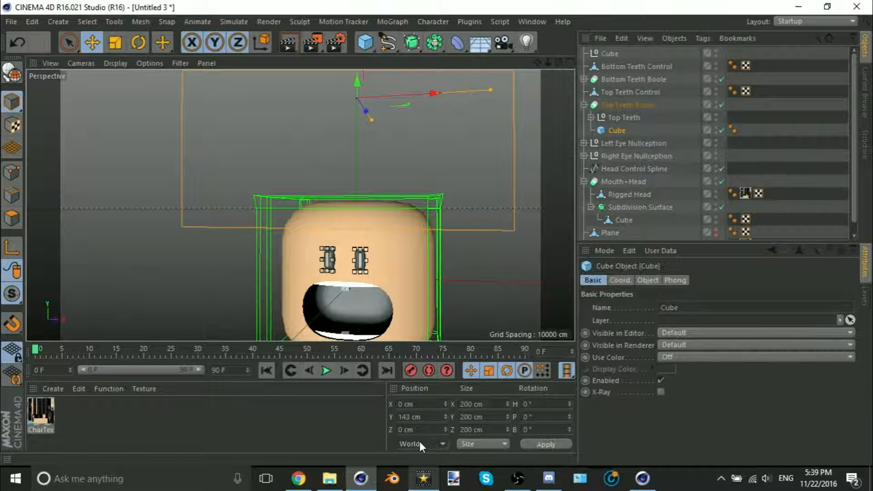
click(419, 441)
click(420, 405)
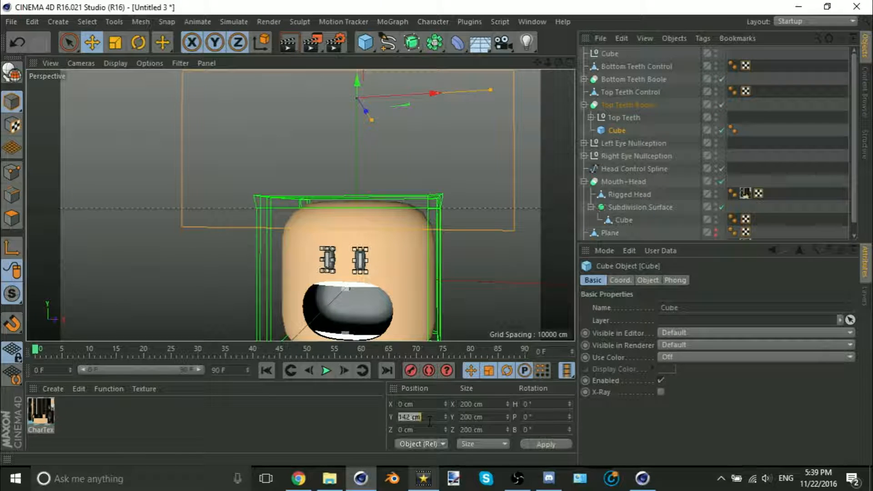
key(ctrl+z)
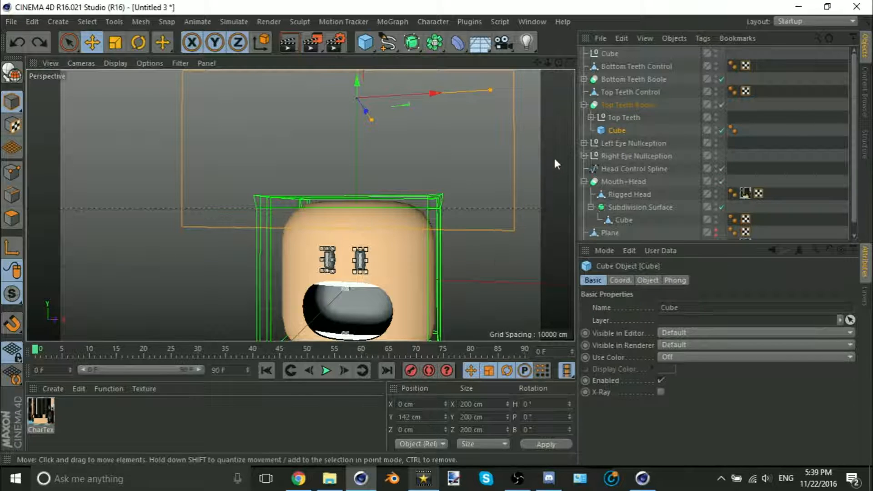
- Rename the top-level Cube null as Top Teeth Cube Position
click(609, 53)
key(o)
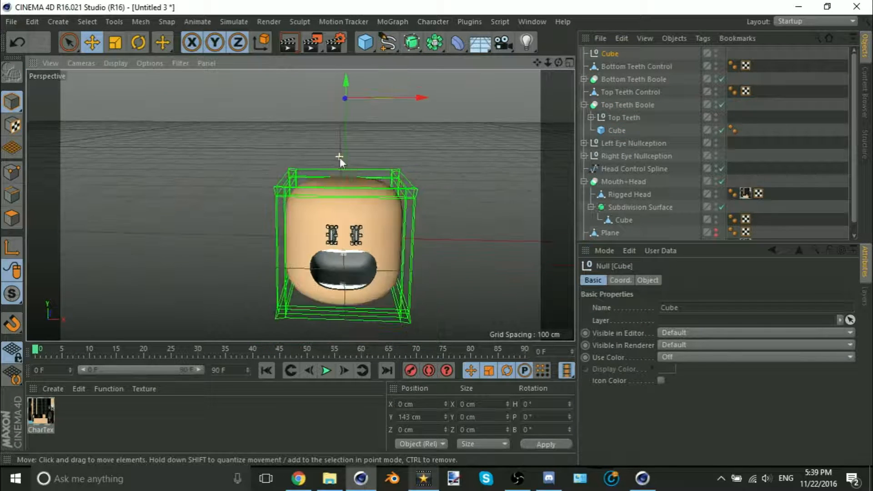
double_click(612, 53)
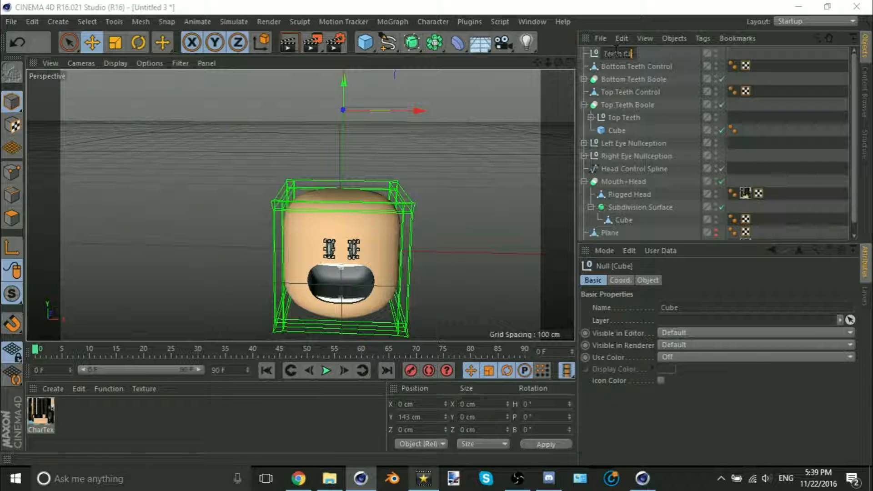
key(Return)
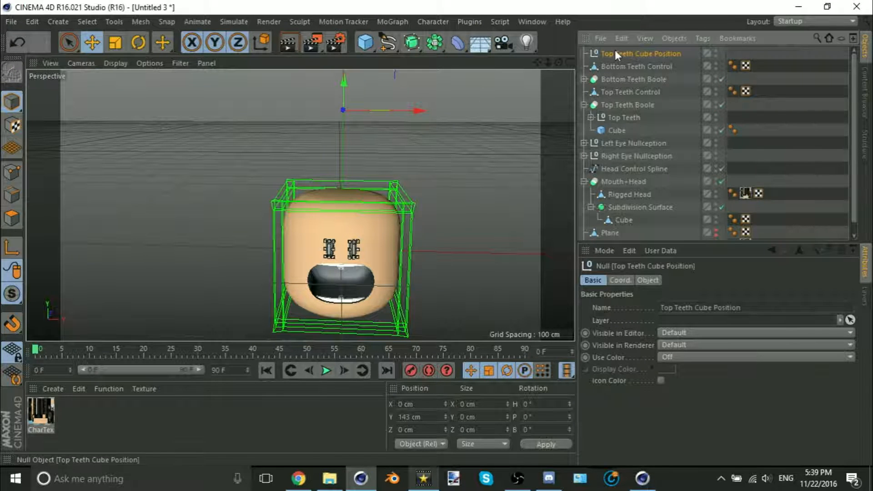
- Add an XPresso tag to the Top Teeth Cube Position null and dismiss the editor window
alt+middle_drag(373, 220, 354, 283)
key(shift+c)
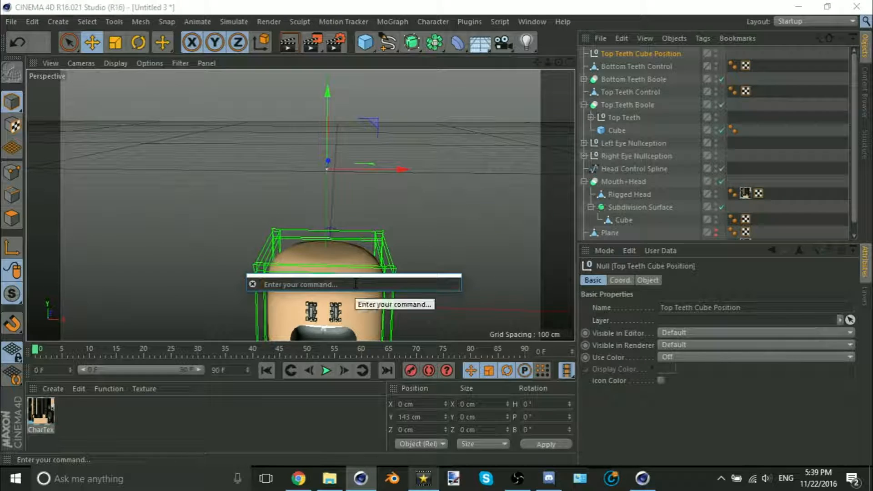
text(xpres)
key(Return)
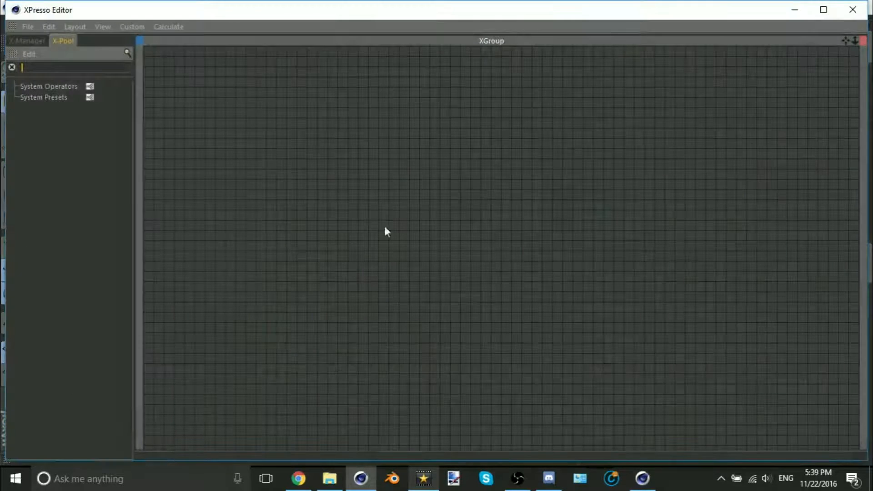
click(803, 11)
click(822, 21)
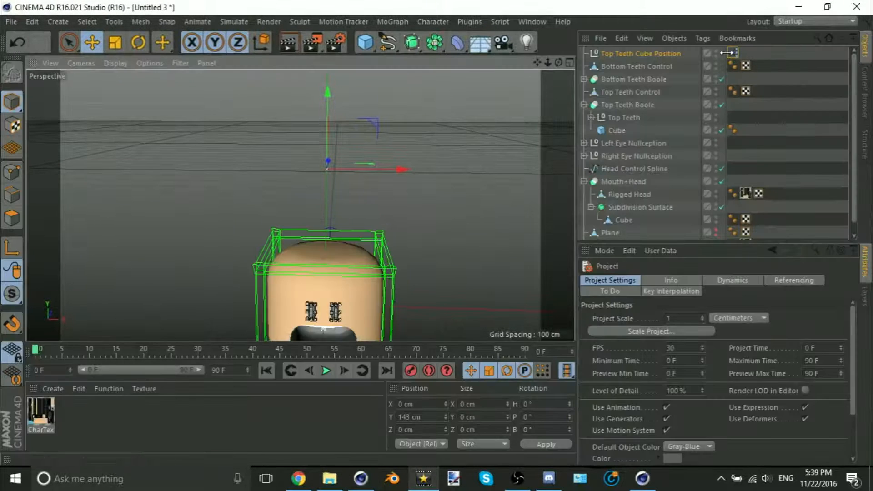
click(774, 80)
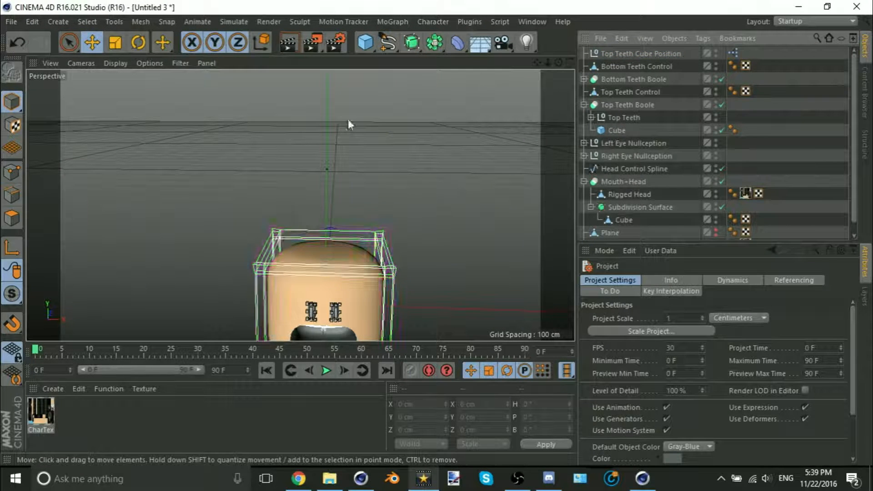
key(shift+c)
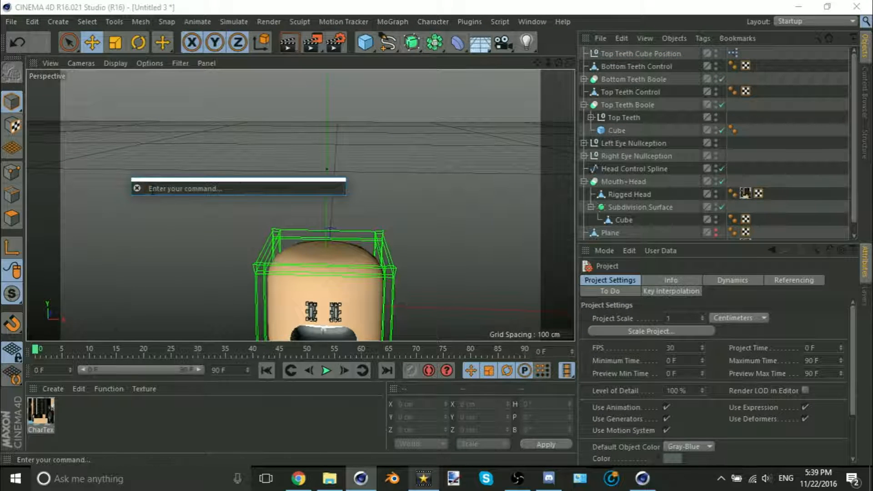
click(192, 133)
click(326, 169)
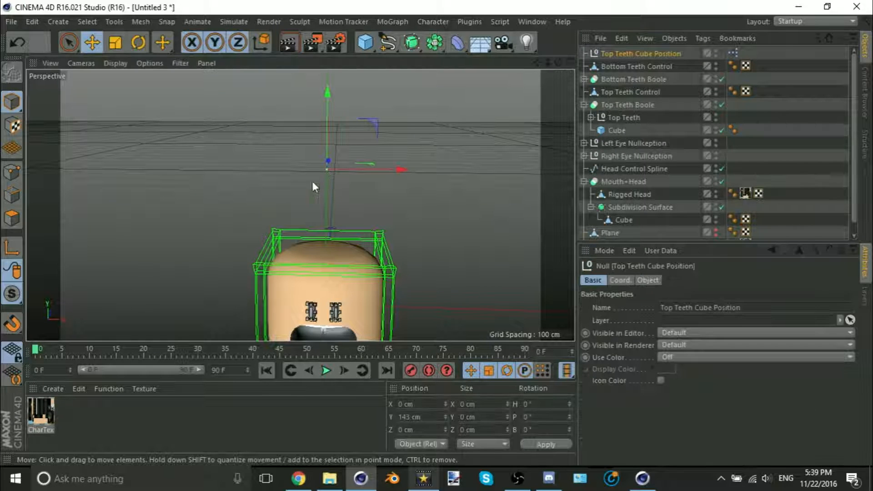
click(188, 220)
key(shift+c)
text(xpress)
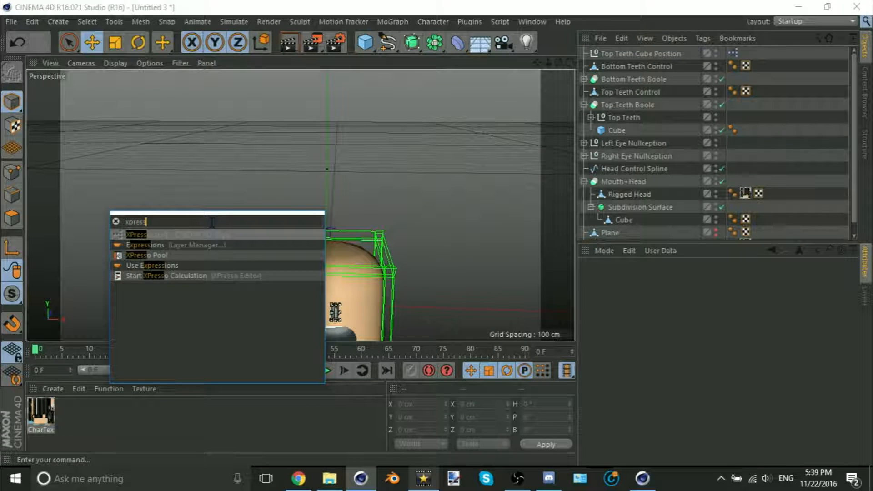
key(ctrl+a)
key(BackSpace)
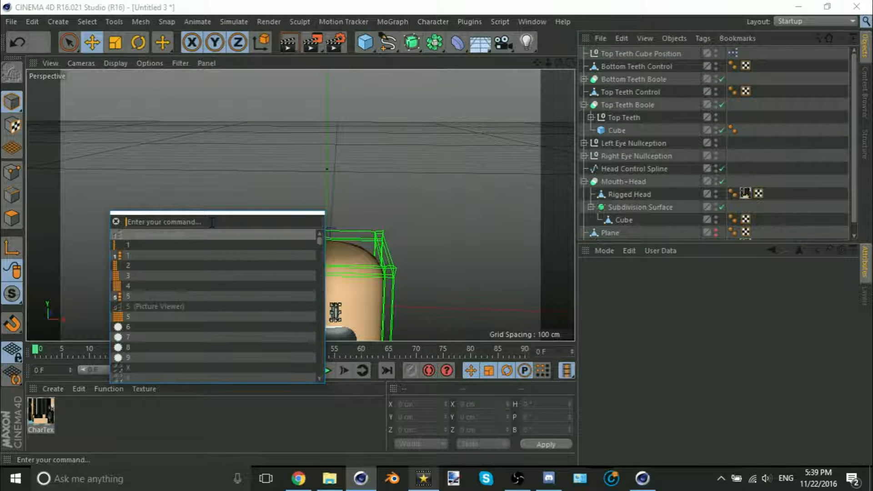
- Open the null's XPresso tag and add the Top Teeth Boole's Cube and Top Teeth Cube Position as nodes, maximizing the editor
click(733, 54)
click(734, 53)
double_click(735, 54)
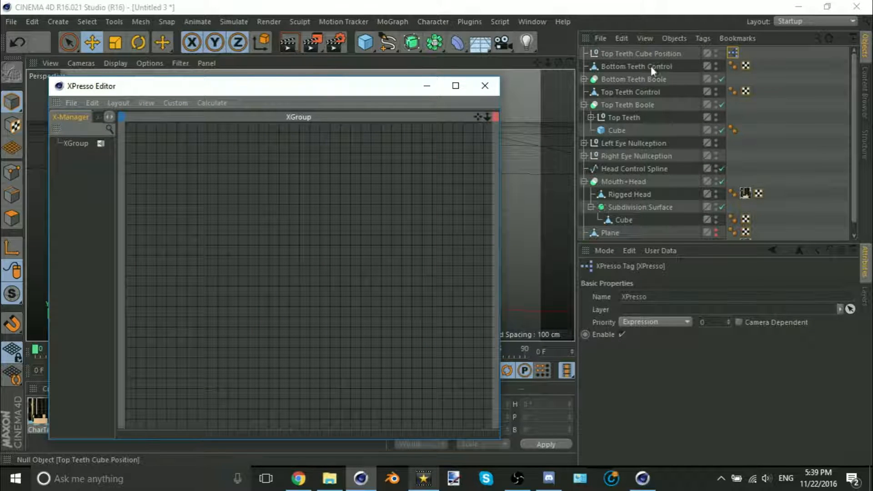
drag(618, 130, 371, 202)
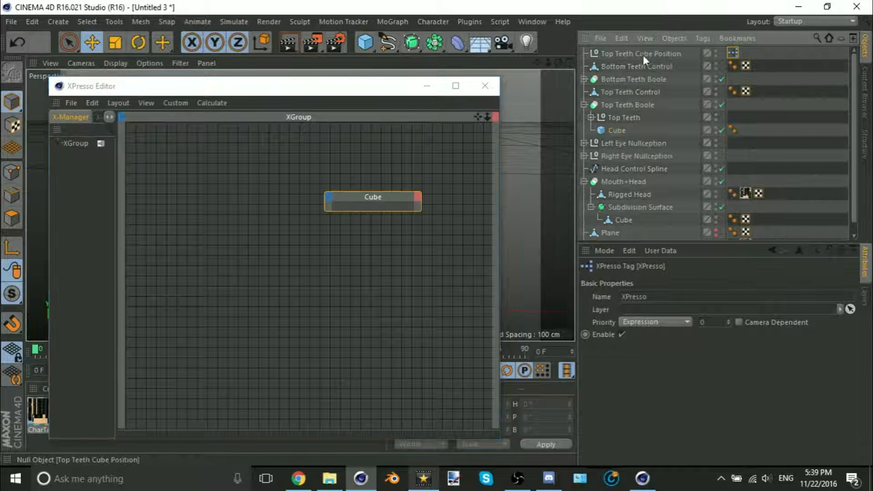
drag(494, 119, 246, 210)
click(455, 86)
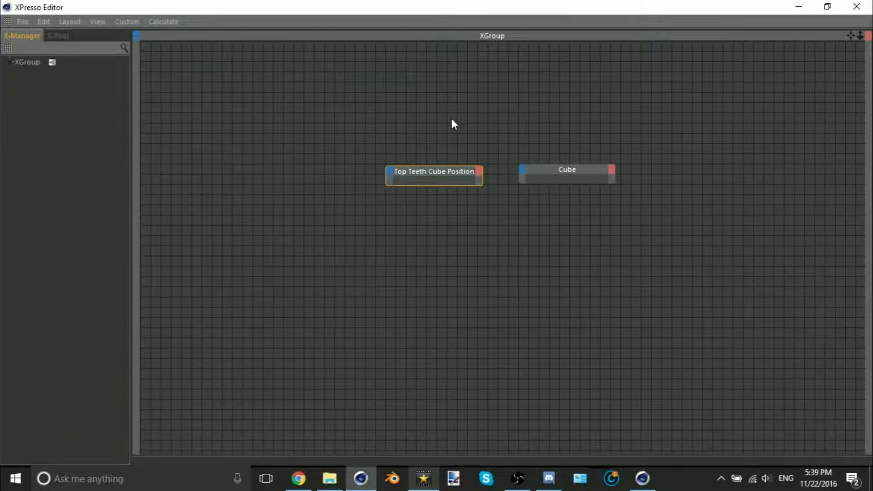
- Reposition the Top Teeth Cube Position node away from the Cube node and add a Global Matrix output to it
drag(430, 173, 345, 126)
right_click(345, 127)
click(364, 150)
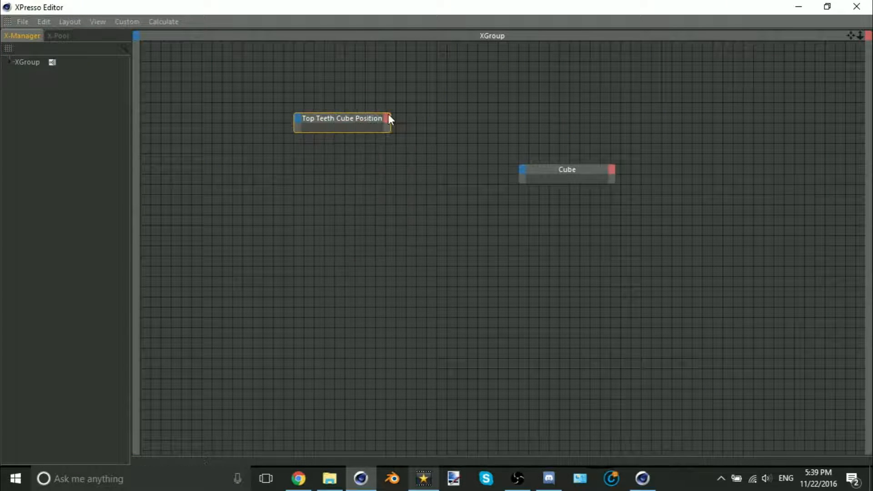
click(387, 116)
mouse_move(432, 135)
mouse_move(551, 173)
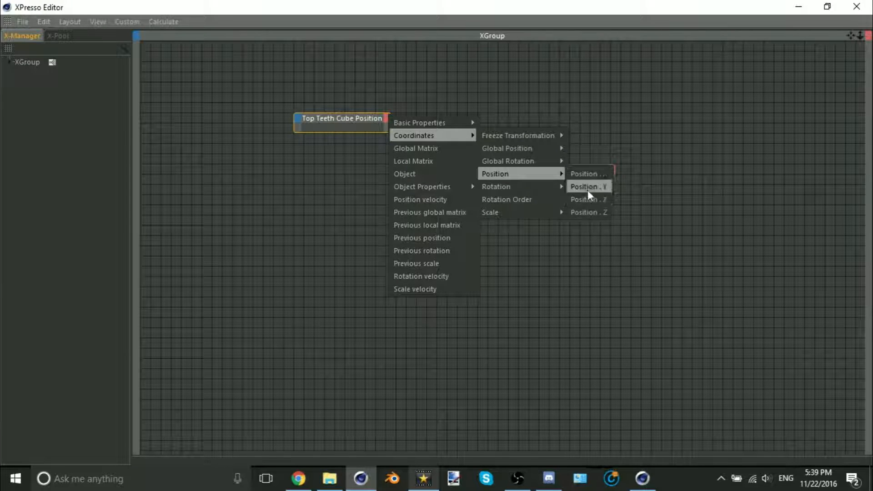
click(432, 147)
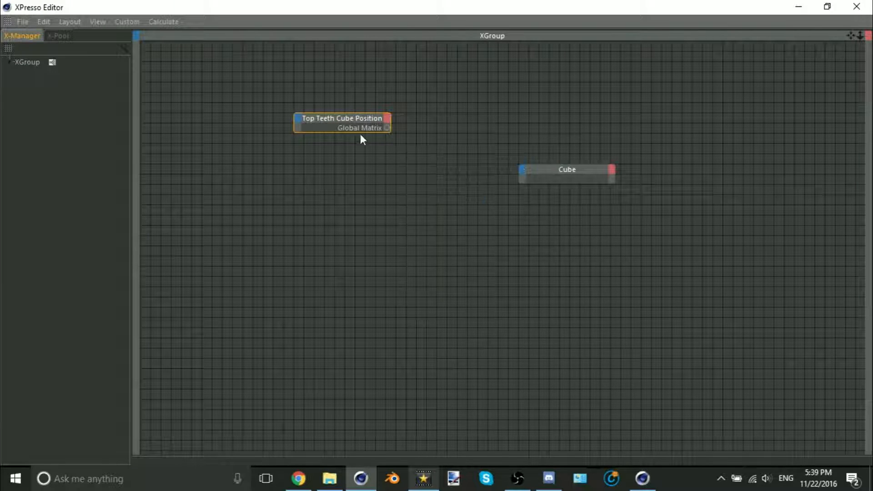
- Optimize the Top Teeth Cube Position node, reposition the Cube node beside it and add a Global Matrix input to Cube
right_click(347, 119)
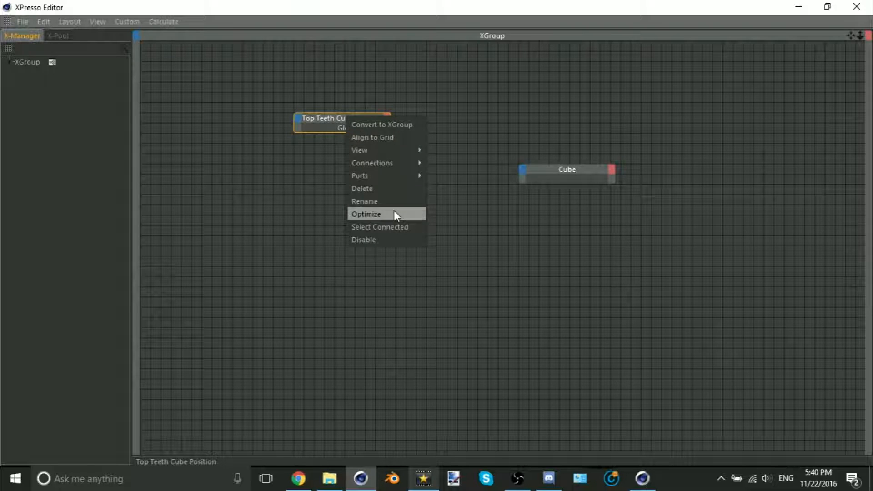
click(393, 210)
drag(557, 171, 452, 123)
right_click(452, 122)
mouse_move(476, 142)
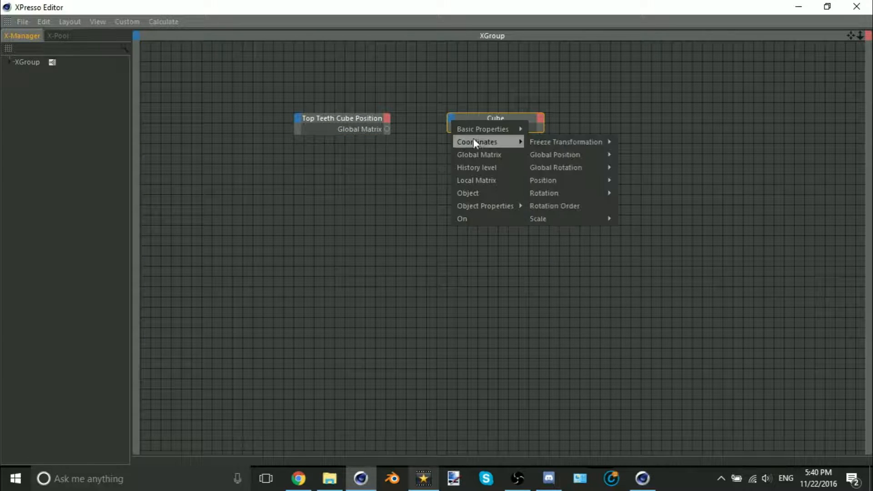
click(506, 154)
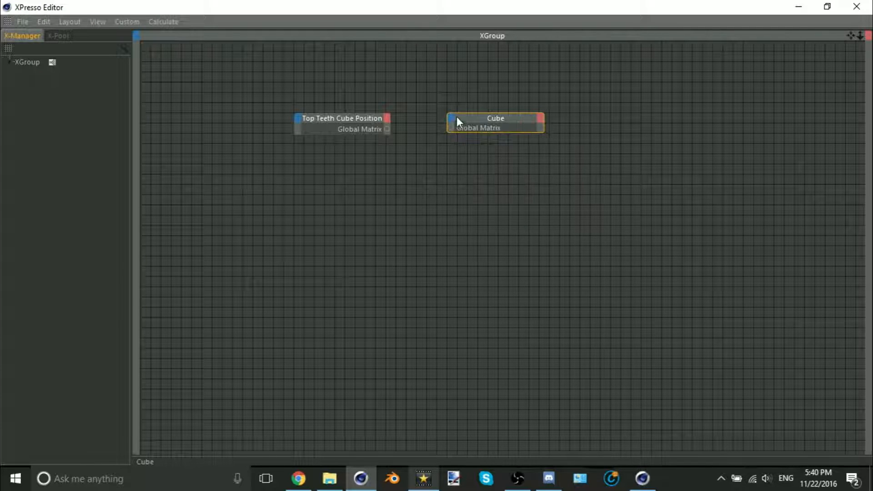
- Optimize the Cube node, connect it to the position node's Global Matrix output, and restore the editor window down to return to the scene
right_click(456, 117)
click(436, 89)
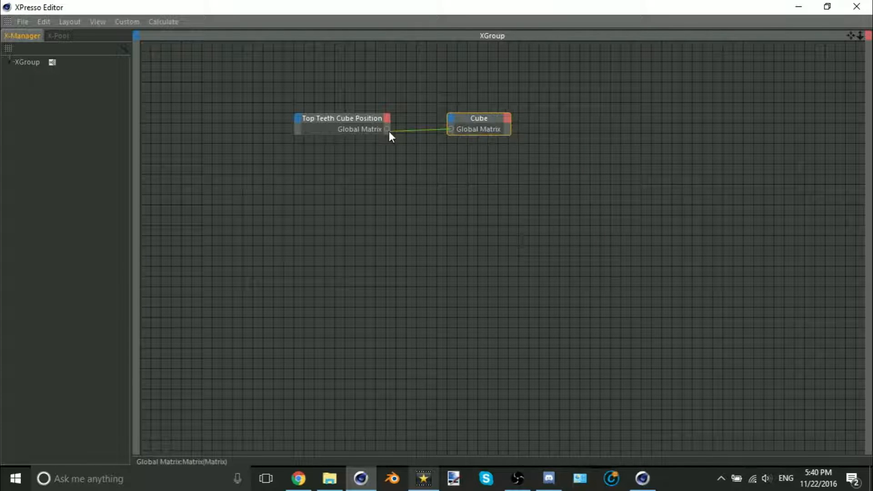
click(826, 6)
click(701, 144)
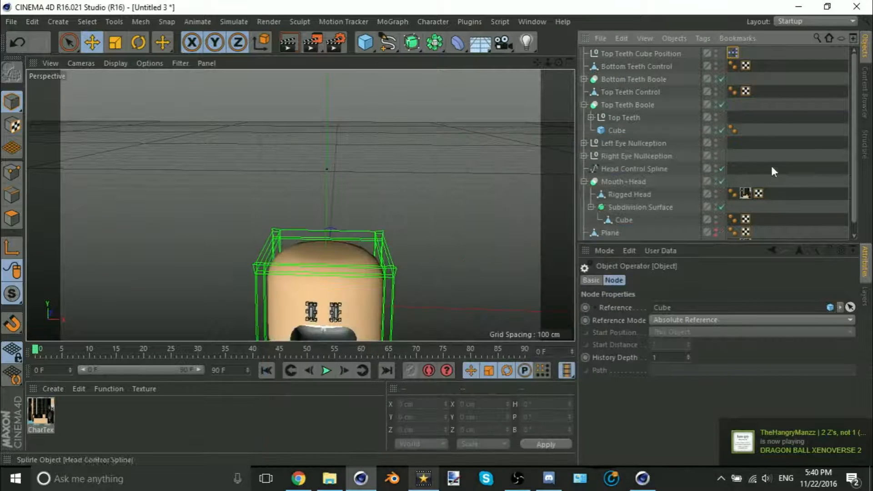
- Disable the Top Teeth Boole, try moving the Top Teeth Cube Position null, and undo the move
click(721, 105)
click(664, 53)
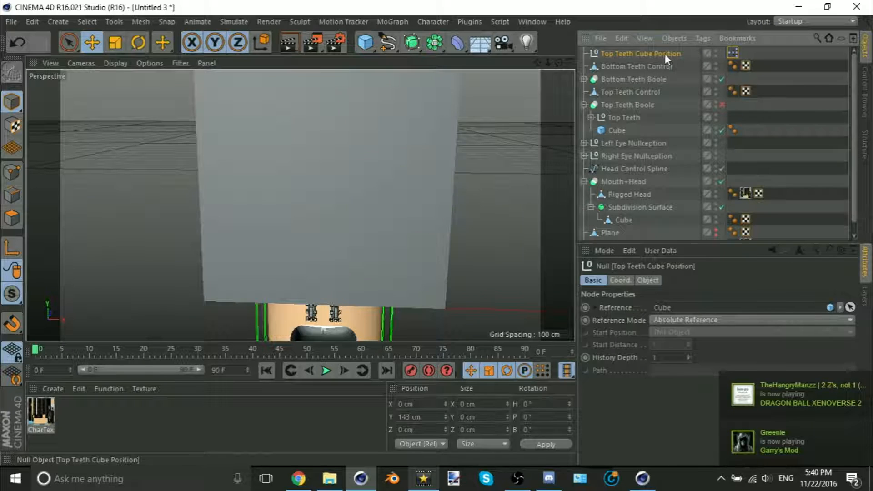
scroll(271, 142, down, 2)
drag(315, 112, 410, 137)
key(ctrl+z)
click(481, 117)
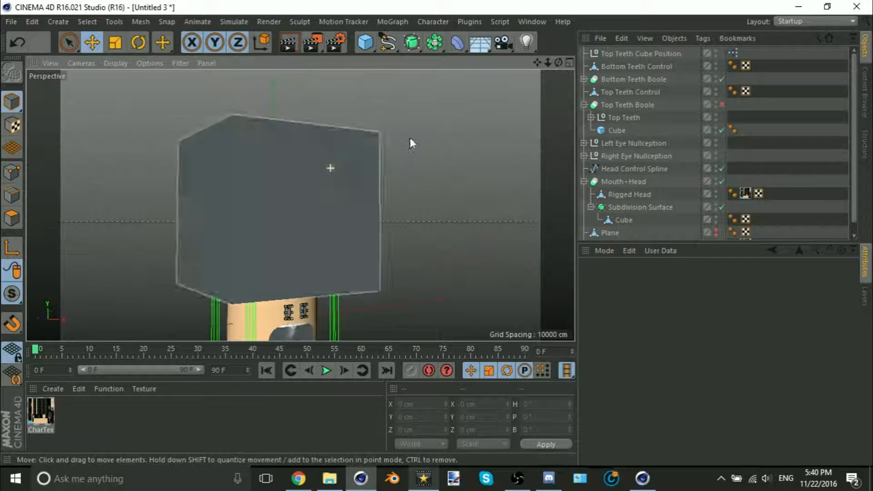
- Parent the Top Teeth Boole under Top Teeth Control and collapse the hierarchy
click(627, 131)
click(500, 106)
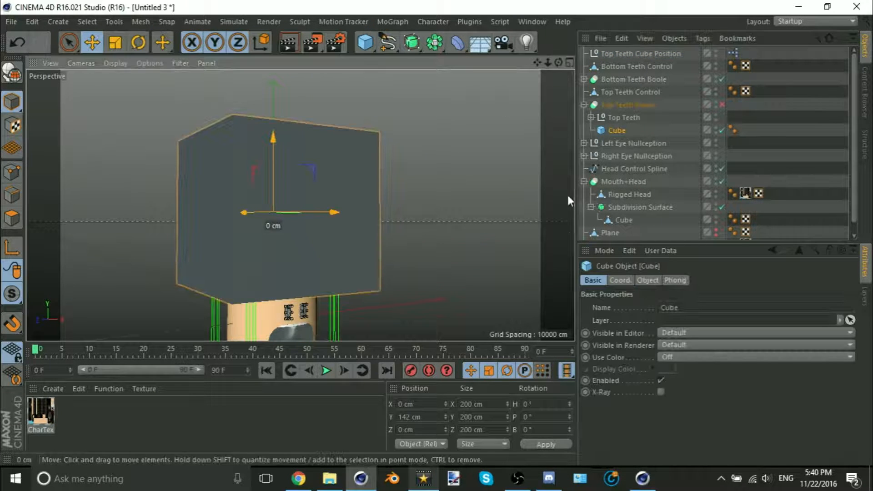
click(584, 104)
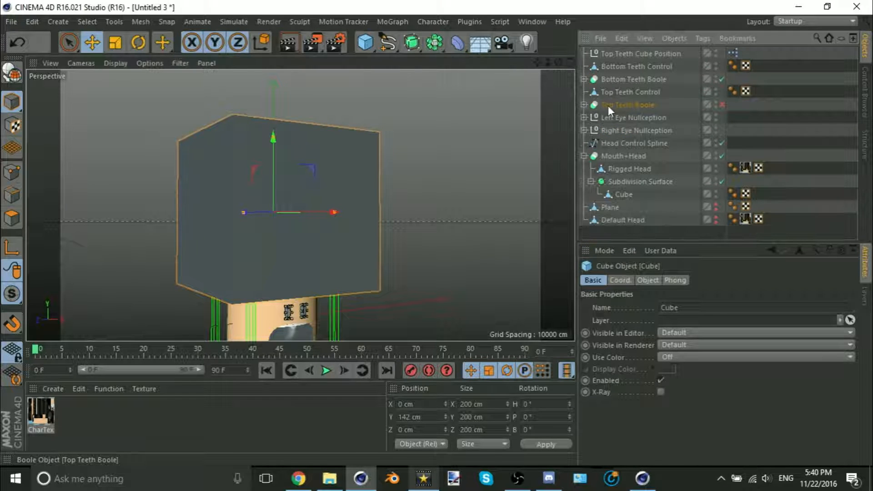
click(608, 105)
drag(620, 94, 620, 93)
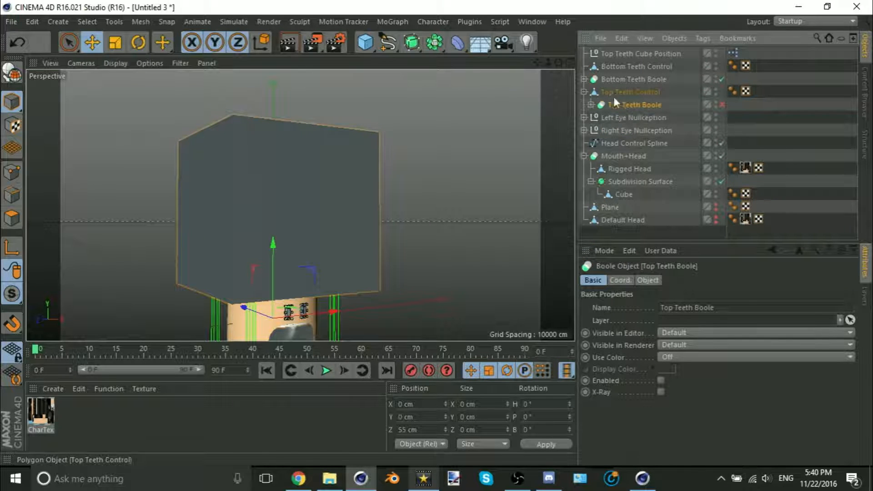
click(584, 92)
- Try lowering the Top Teeth Control by about 12 cm, undo the move, and inspect the cutting cube from the front
alt+middle_drag(330, 265, 330, 220)
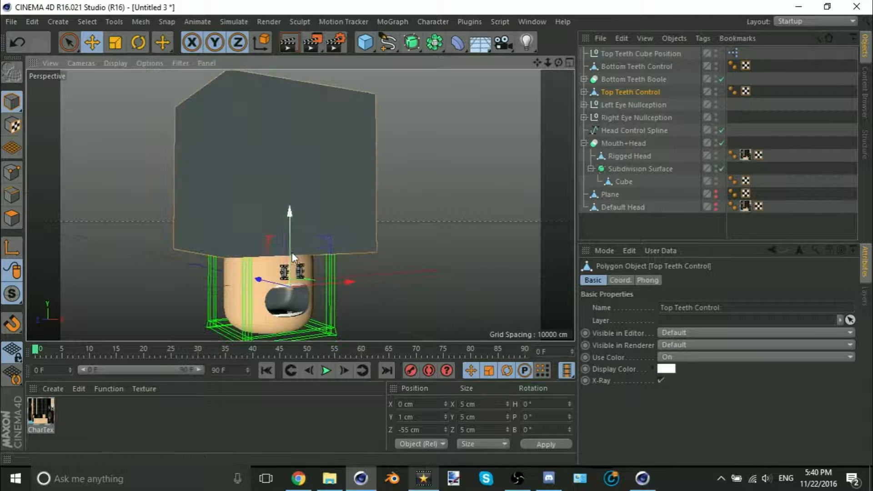
drag(291, 252, 324, 261)
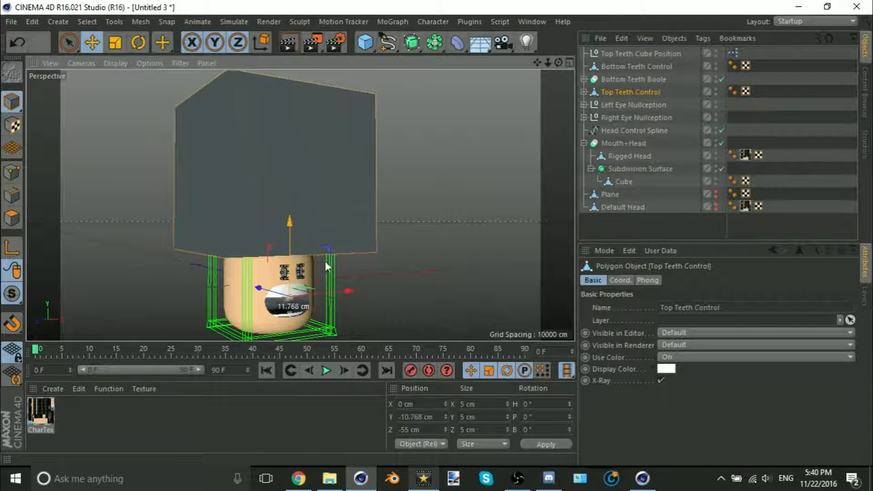
key(ctrl+z)
alt+middle_drag(320, 145, 328, 168)
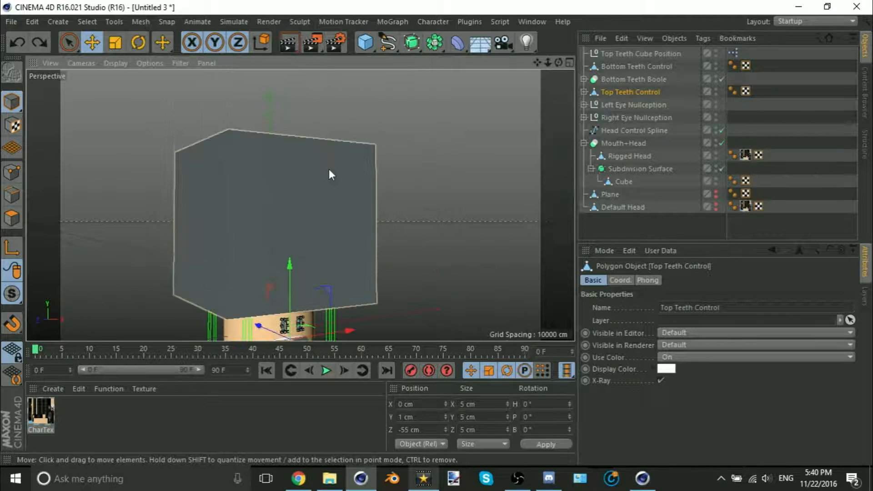
click(337, 160)
alt+drag(341, 156, 308, 173)
scroll(343, 169, down, 3)
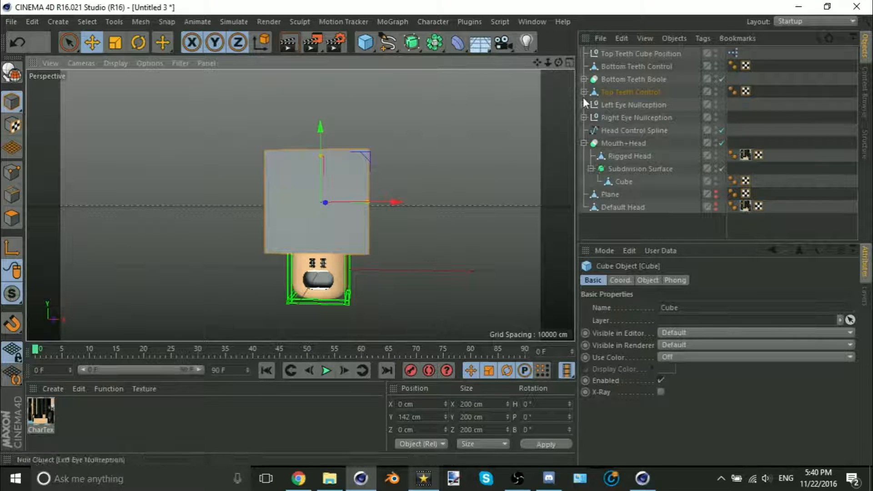
- Inspect the teeth and cutting cube up close, try moving the Top Teeth Control again, and undo the move
click(623, 56)
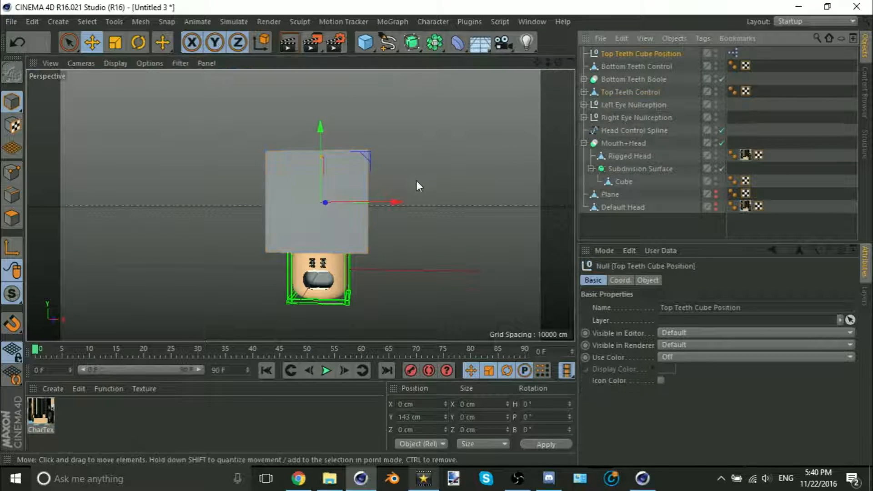
scroll(318, 223, up, 8)
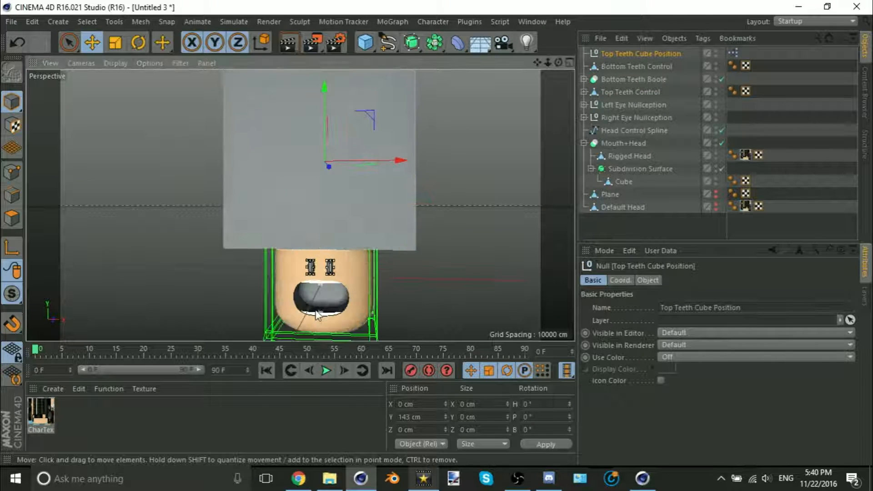
scroll(350, 218, up, 3)
scroll(329, 223, down, 12)
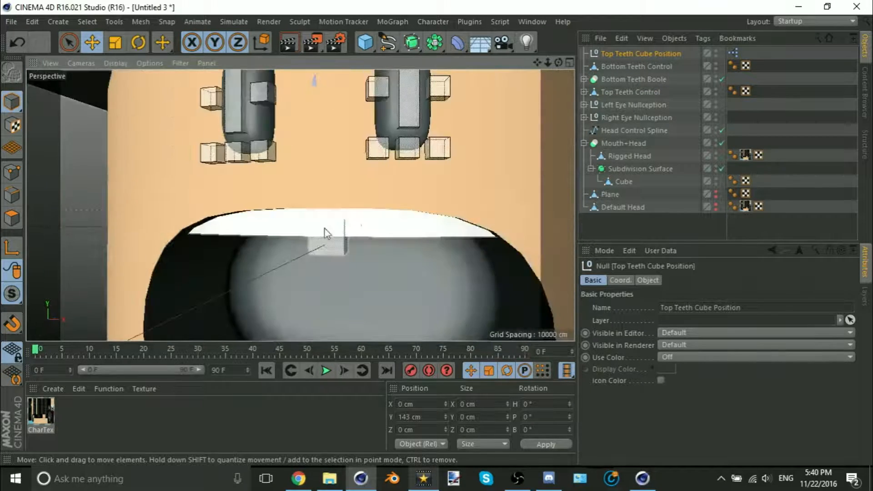
scroll(330, 205, down, 10)
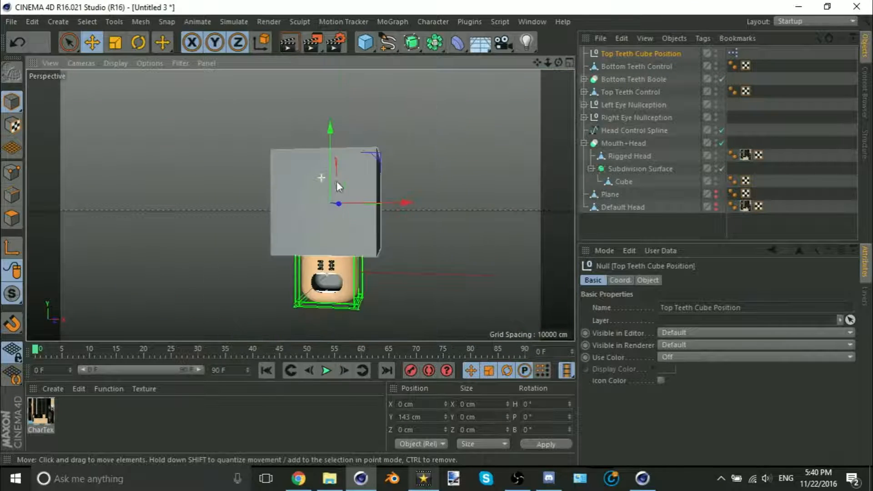
click(636, 91)
drag(328, 211, 381, 162)
key(ctrl+z)
click(457, 215)
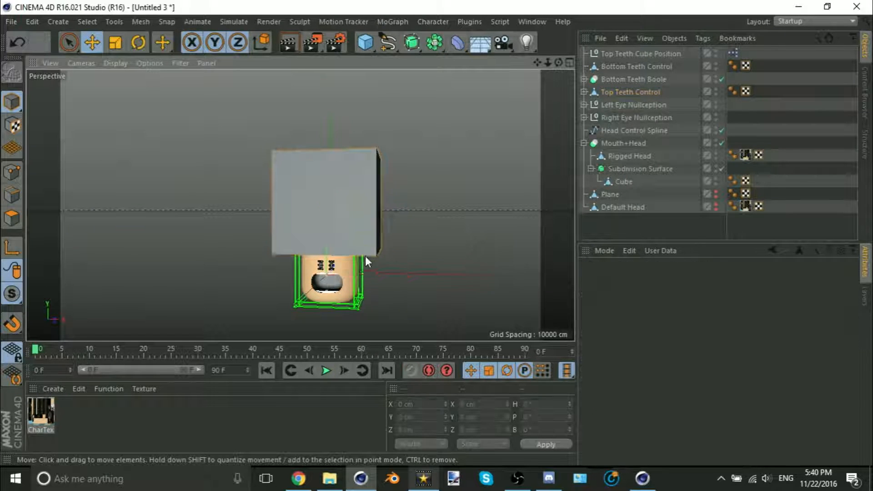
- Raise the Top Teeth Cube Position null to a Y position of 343 cm
scroll(353, 231, up, 5)
click(360, 209)
scroll(365, 209, down, 3)
scroll(365, 208, down, 2)
alt+drag(364, 210, 533, 226)
click(639, 53)
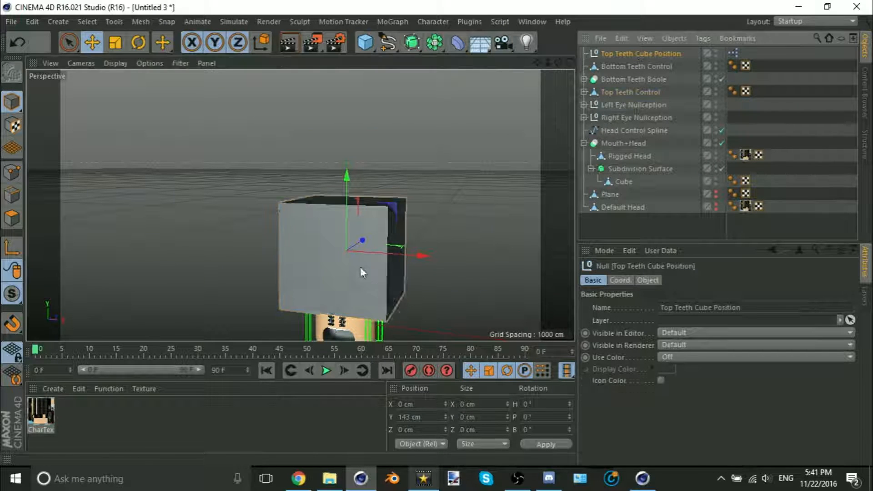
drag(349, 211, 366, 109)
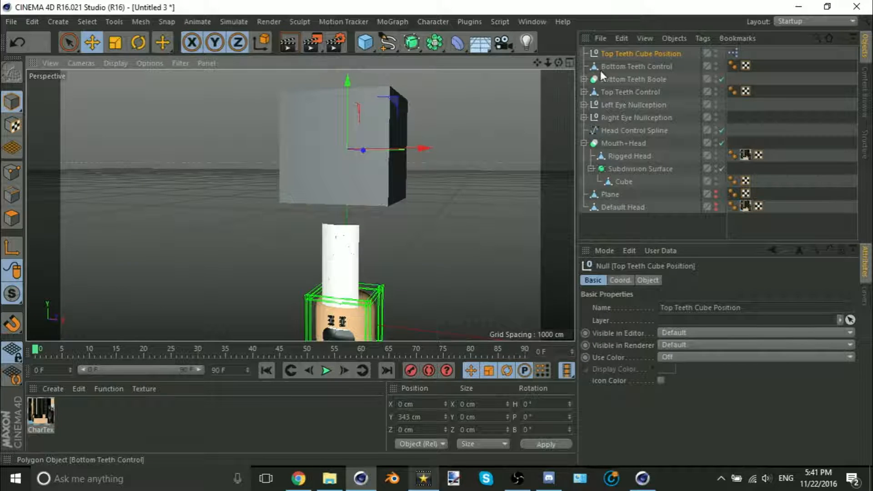
- Set the X, Y and Z sizes of the Cube inside the Top Teeth Boole to 800 cm
click(584, 92)
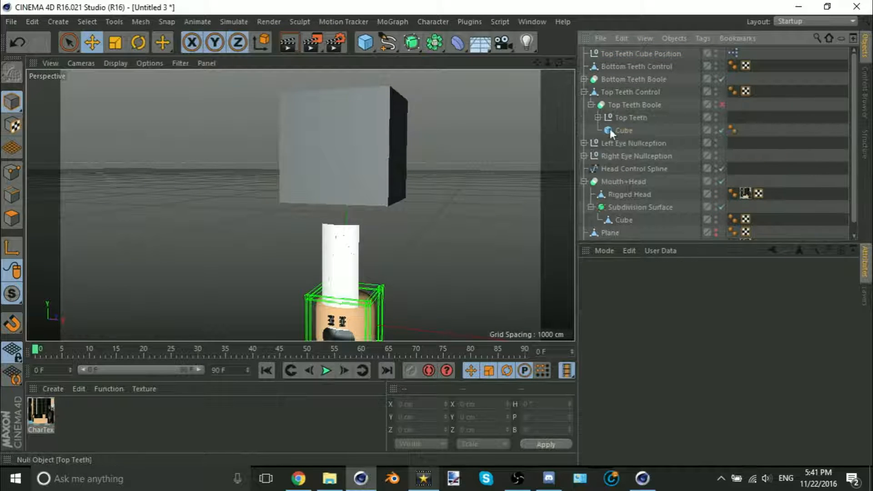
click(610, 130)
click(647, 280)
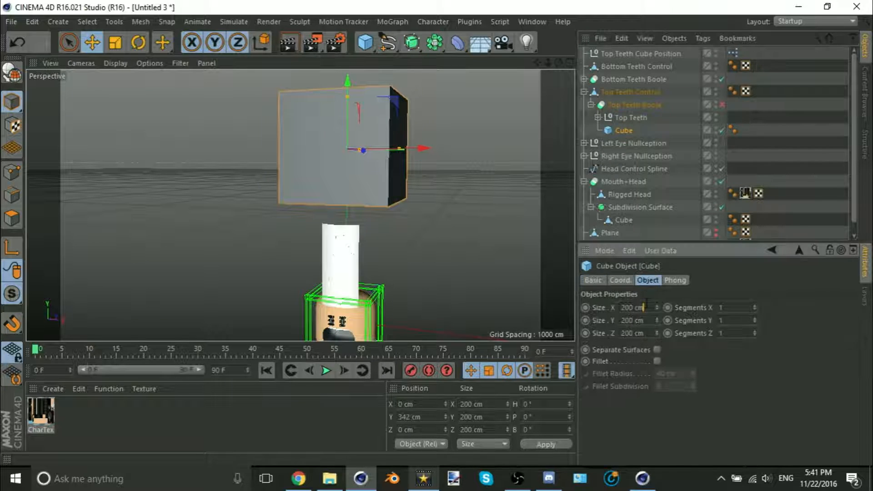
click(646, 304)
text(800)
key(Tab)
text(80)
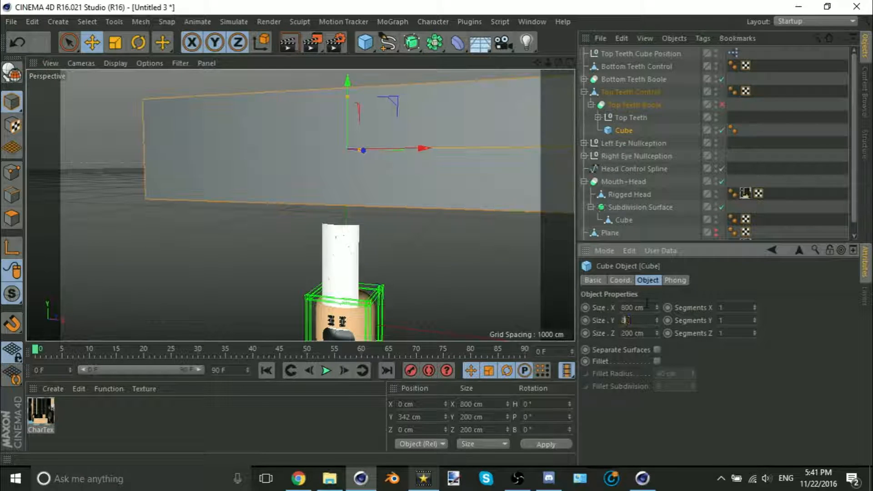
text(0)
key(Tab)
text(800)
key(Return)
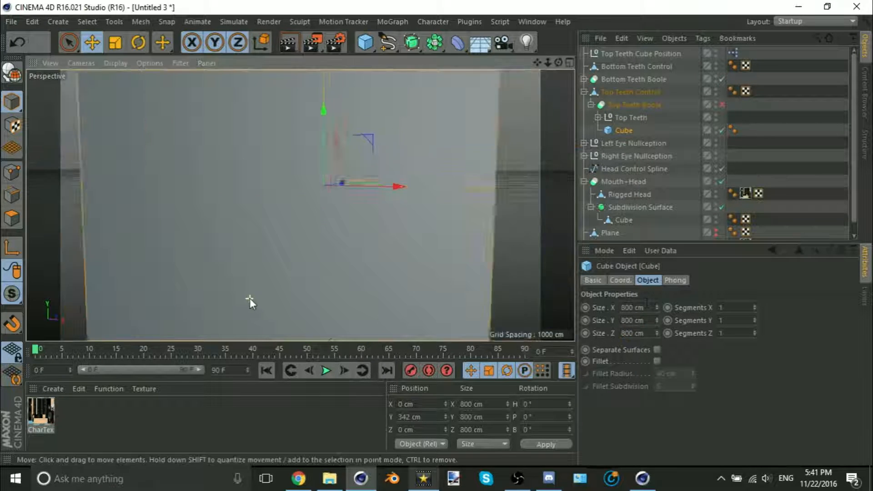
- Reduce the cutting cube's X, Y and Z sizes to 400 cm and check its fit above the head
click(632, 308)
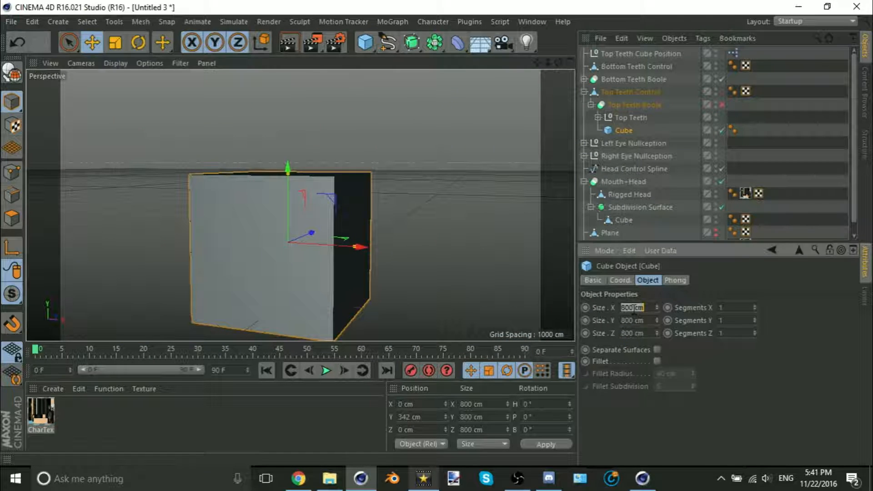
text(400)
key(Tab)
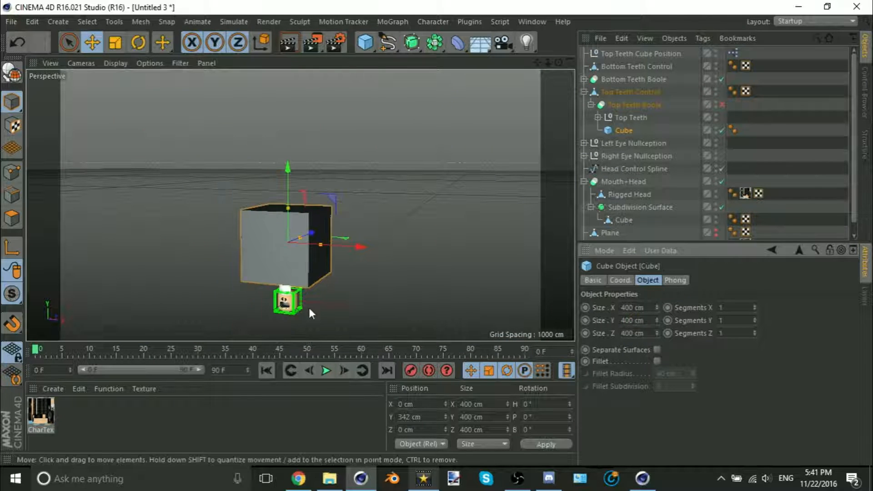
scroll(280, 293, up, 5)
alt+middle_drag(321, 317, 348, 266)
alt+drag(348, 272, 369, 260)
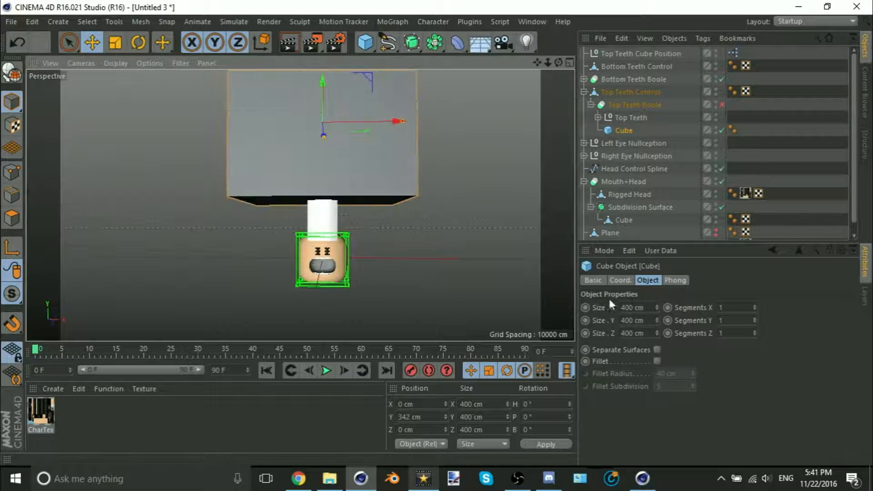
- Enlarge the Cube in the Top Teeth Boole to 600 cm in X, Y and Z
double_click(631, 307)
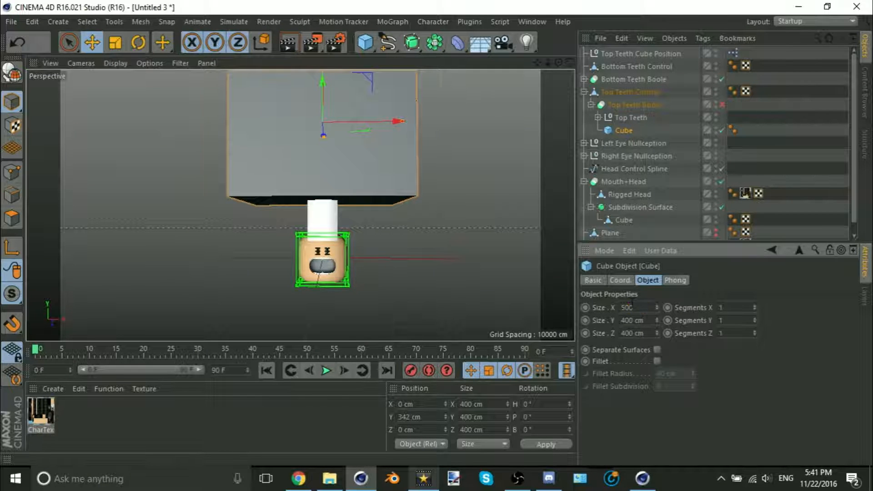
key(Tab)
text(500)
key(Tab)
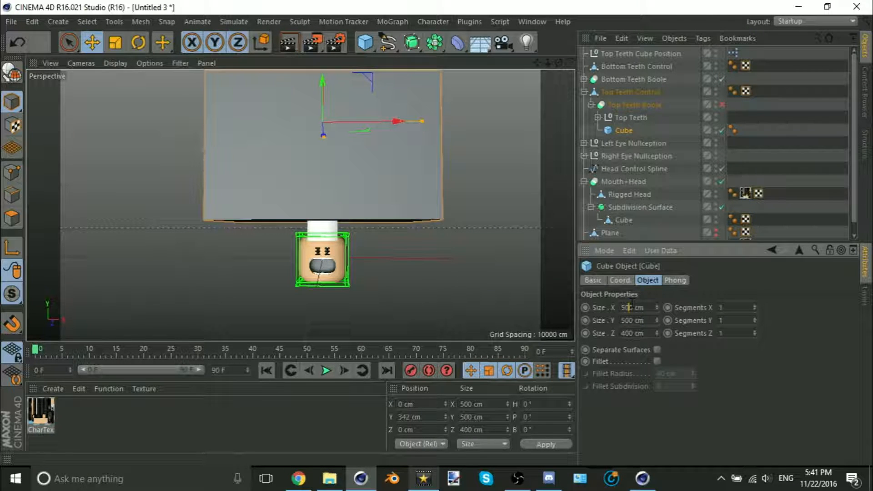
key(Tab)
text(600)
key(Tab)
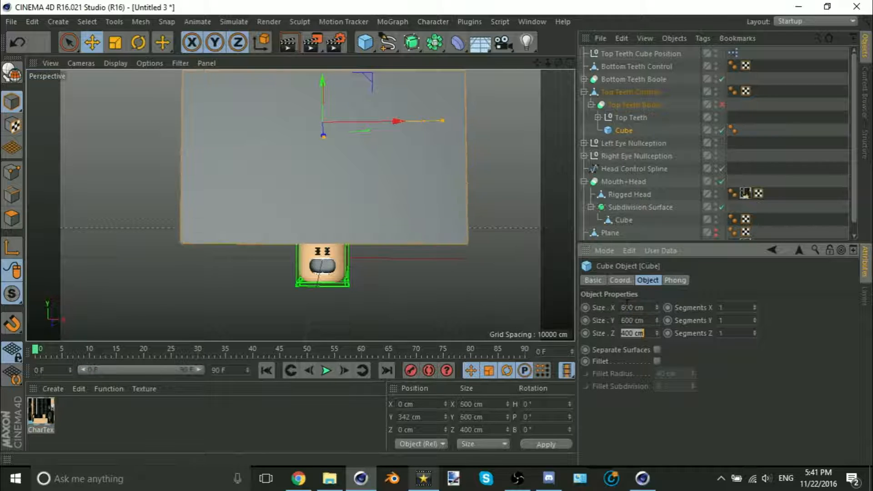
text(600)
key(Return)
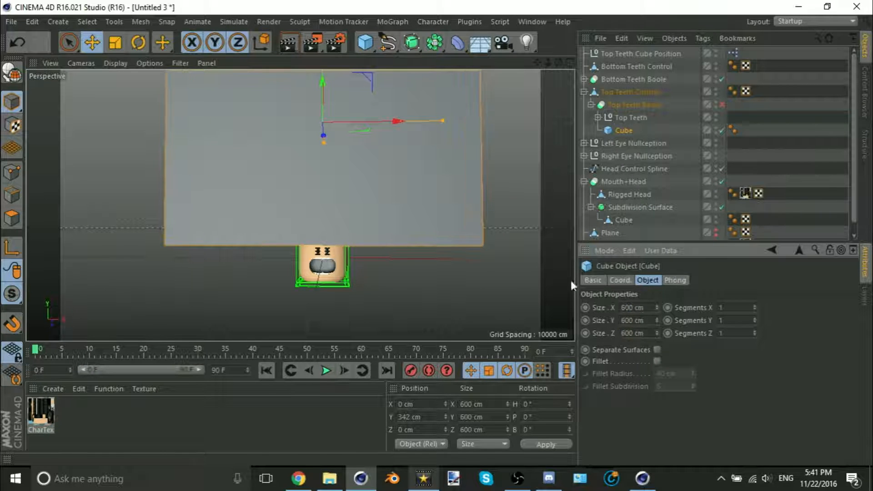
- Re-enable the Top Teeth Boole and lower the Top Teeth Control to about -43 cm in Y
click(791, 134)
click(723, 104)
scroll(310, 220, up, 6)
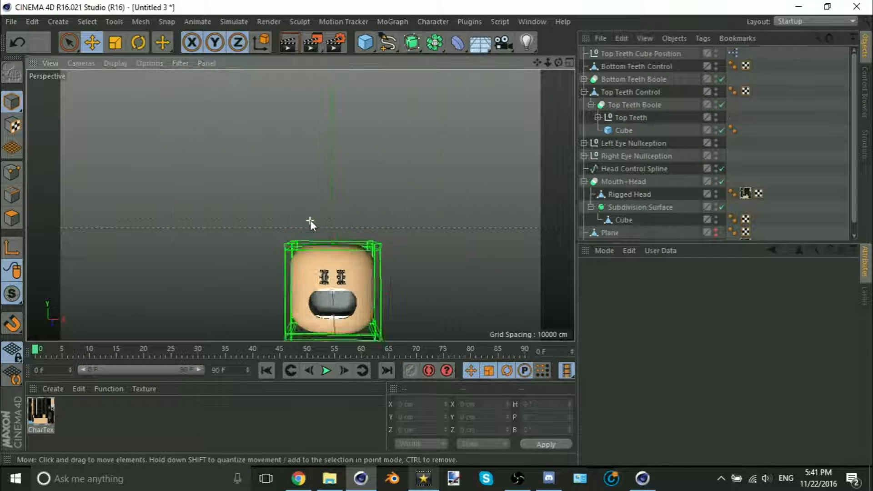
scroll(340, 273, up, 1)
drag(336, 263, 357, 280)
alt+middle_drag(341, 272, 337, 201)
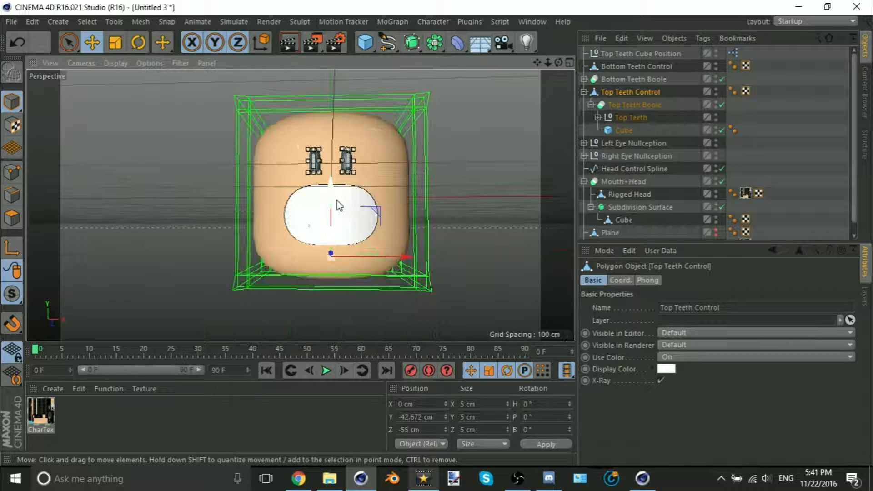
- Try raising the Top Teeth Control from its lowered position and undo that move
drag(336, 201, 380, 139)
key(ctrl+z)
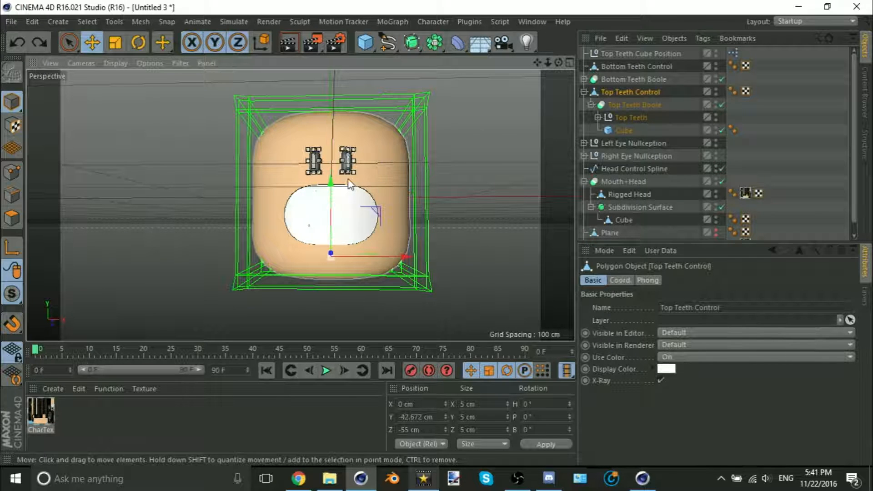
- Try raising the Top Teeth Control to about 77 cm in Y and inspect the cut teeth above the head
drag(331, 202, 328, 60)
alt+middle_drag(341, 166, 342, 230)
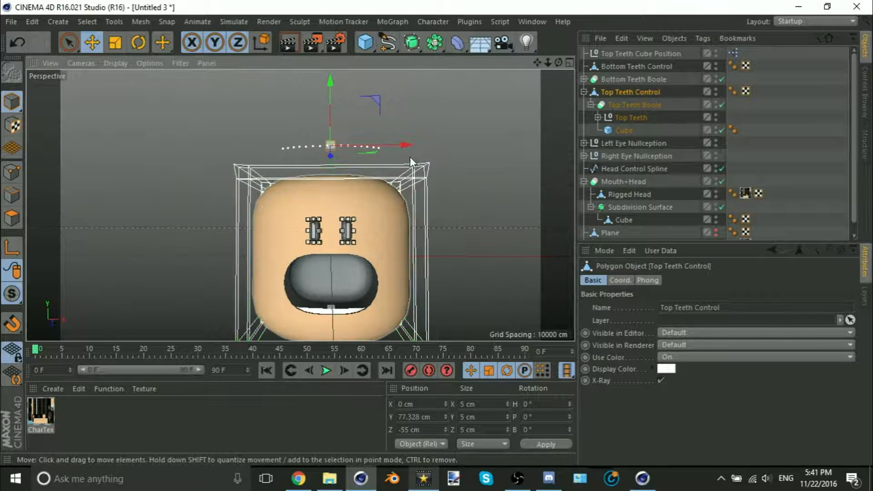
click(356, 121)
scroll(341, 127, up, 4)
alt+drag(325, 161, 338, 184)
key(ctrl+r)
key(ctrl+z)
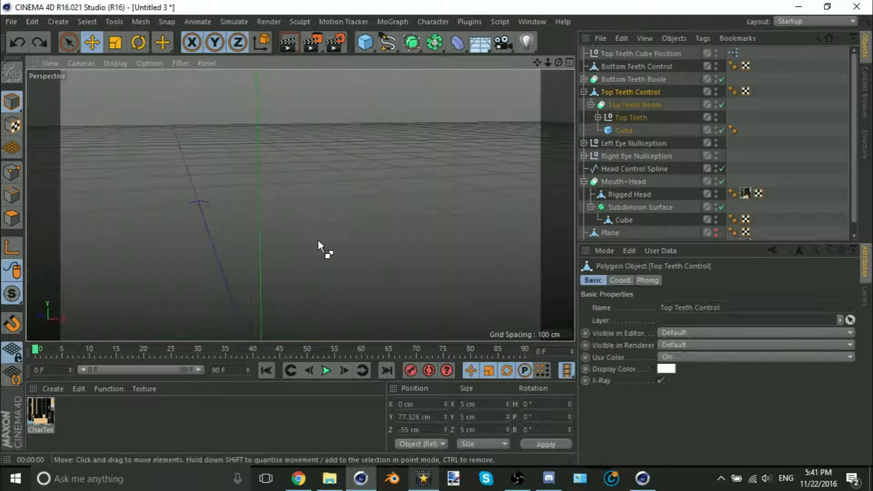
- Reset the Top Teeth Control's Y position to 0 cm and fine-tune it to 1 cm
scroll(319, 242, down, 4)
double_click(427, 417)
text(0)
key(Return)
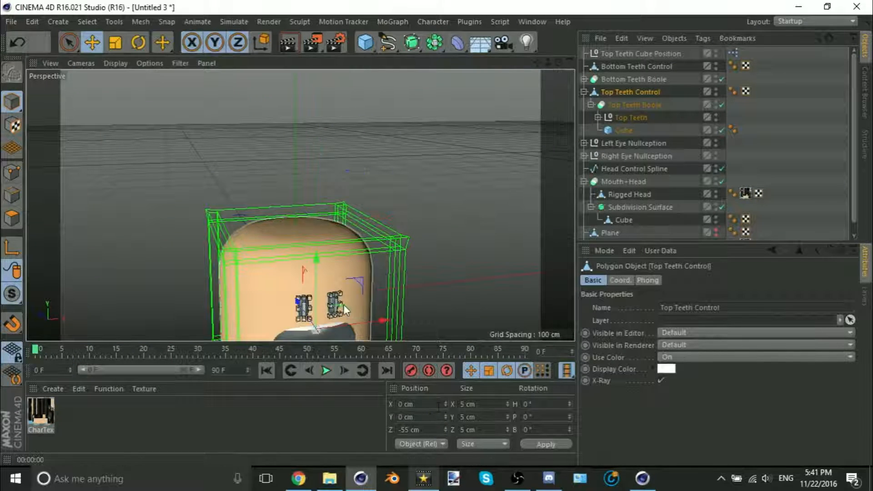
scroll(339, 268, up, 6)
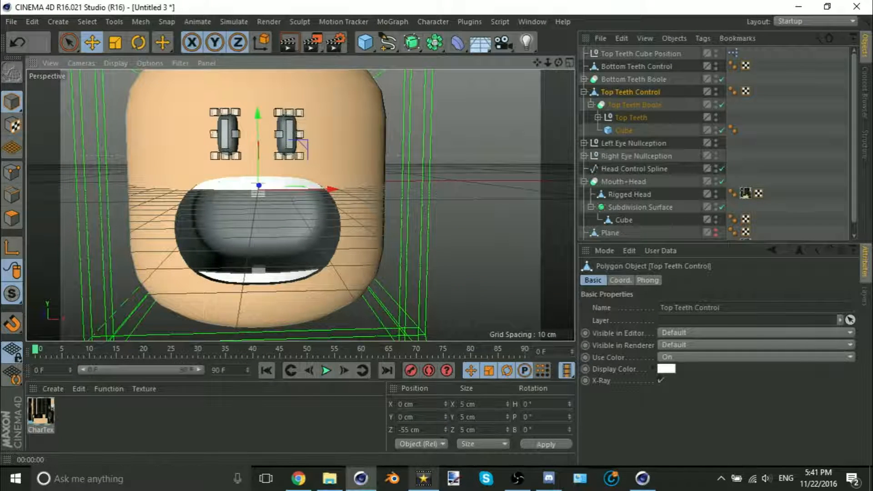
text(1)
key(Return)
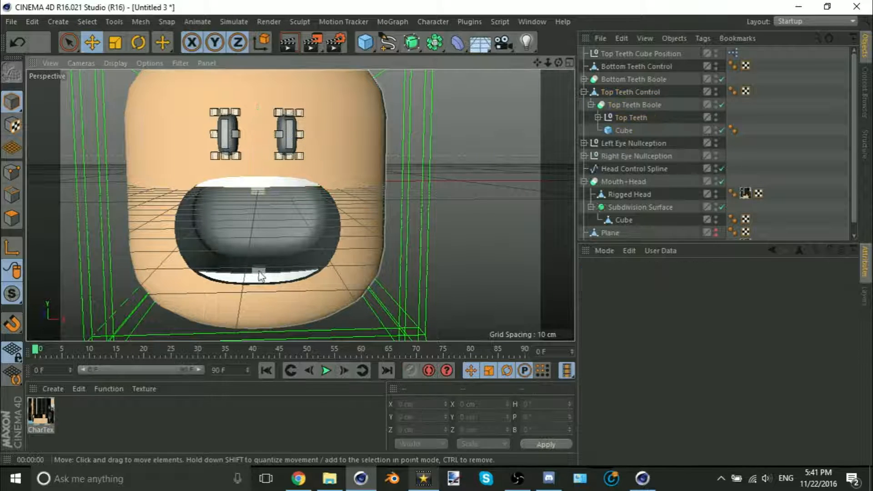
- Collapse the Top Teeth Control hierarchy and lower the Bottom Teeth Boole's Cube by 200 cm to -311.5 cm in Y
click(258, 272)
scroll(258, 271, down, 5)
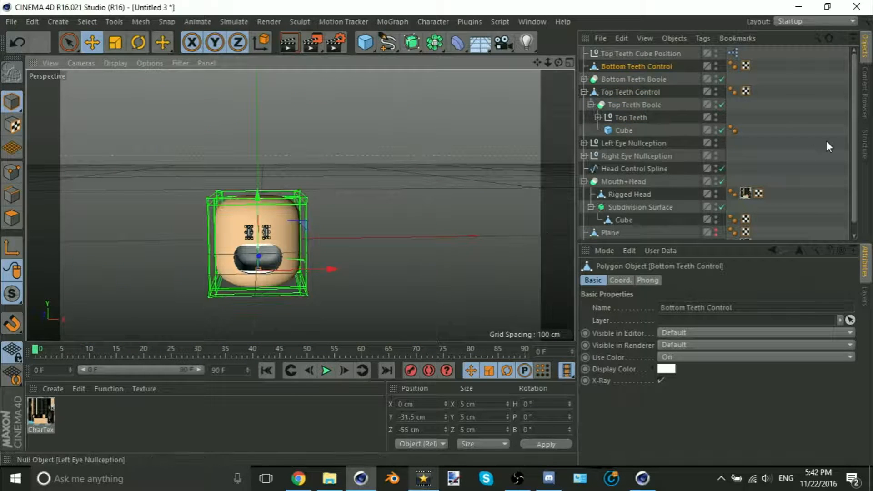
click(790, 149)
click(591, 104)
click(583, 92)
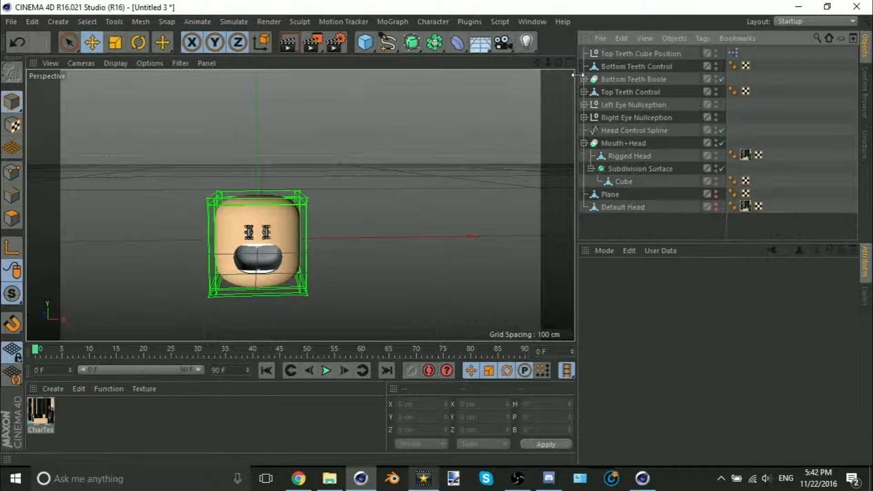
click(584, 79)
click(603, 107)
click(427, 416)
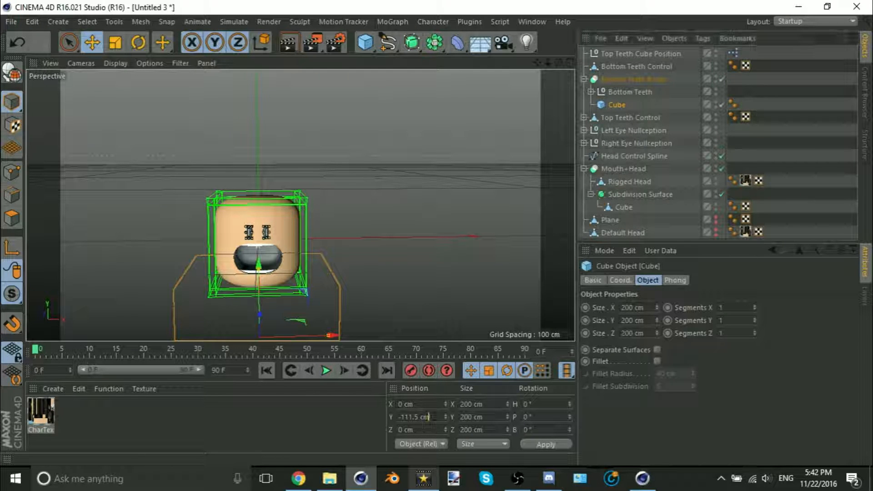
text(-200)
key(Return)
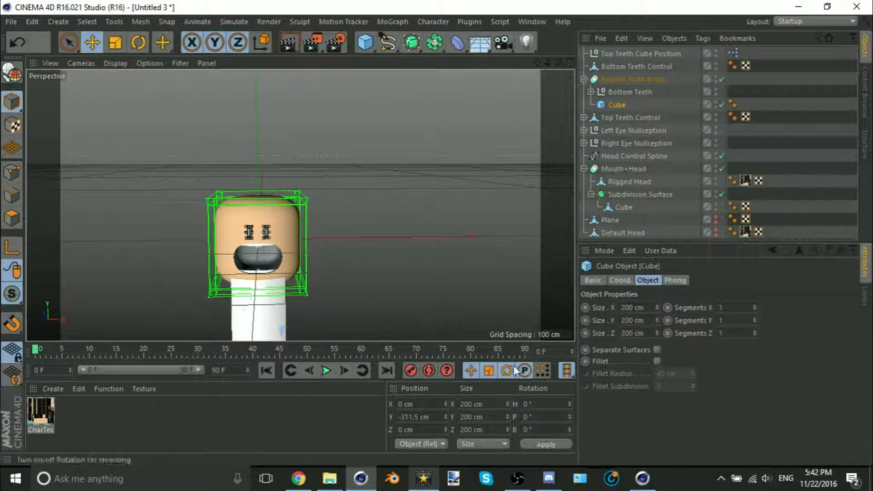
- Enlarge the Bottom Teeth Boole's Cube to 600 cm in X, Y and Z and check the mouth
double_click(630, 308)
text(6)
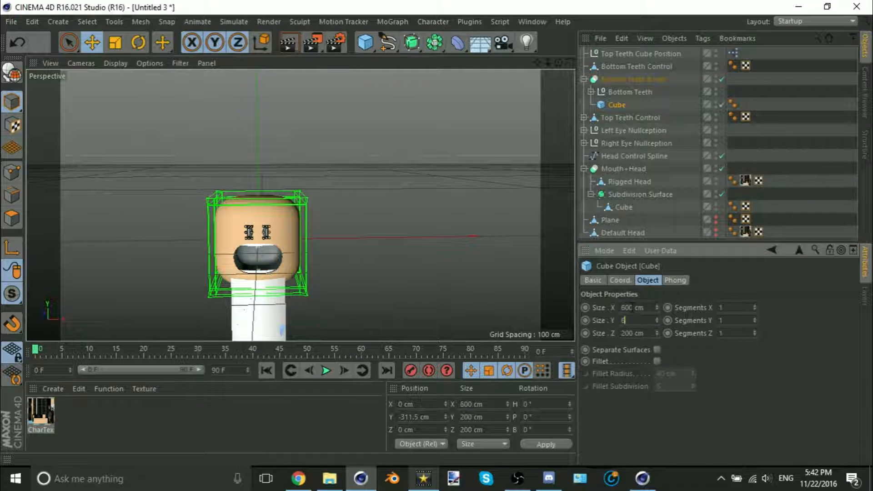
text(00)
key(Tab)
text(6)
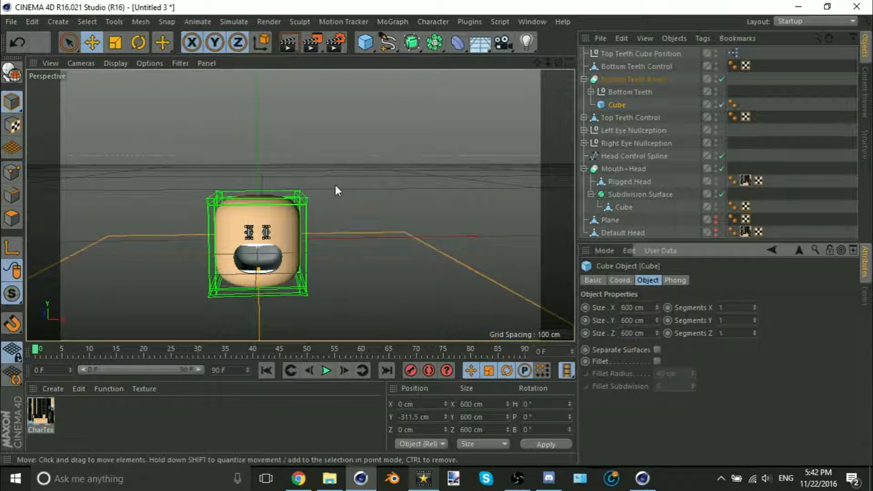
click(334, 185)
scroll(277, 248, up, 3)
alt+drag(276, 244, 268, 233)
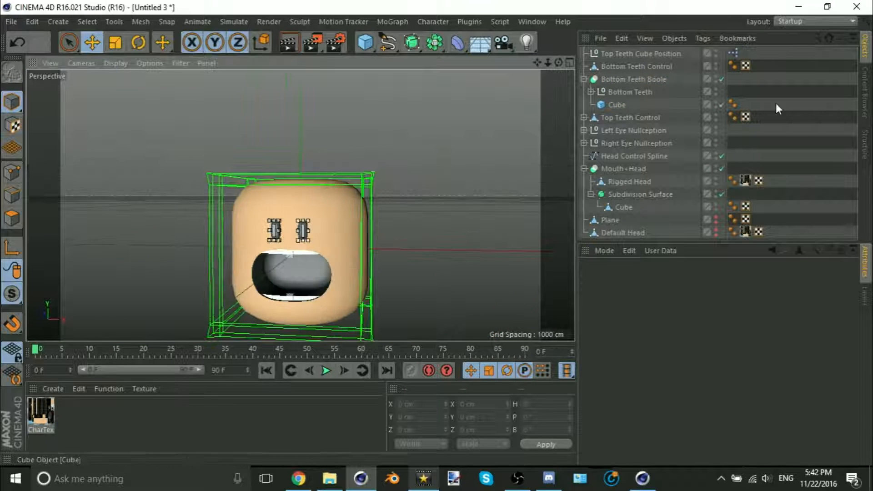
- Duplicate the Top Teeth Cube Position null and remove the XPresso tag from the copy
click(621, 104)
click(667, 55)
key(ctrl+c)
key(ctrl+v)
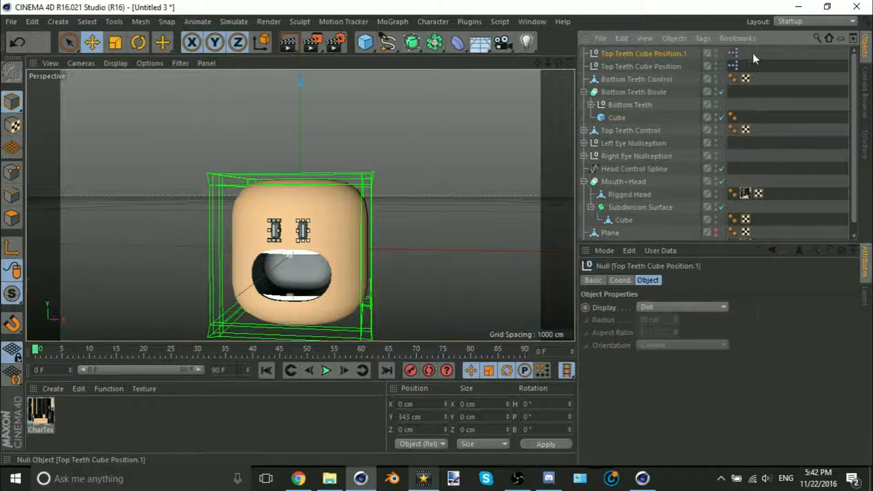
double_click(732, 53)
click(697, 103)
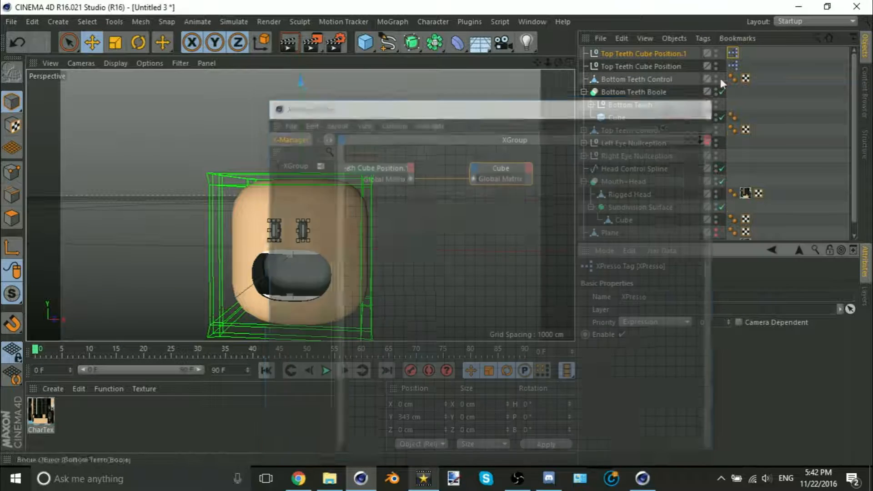
click(612, 53)
key(o)
key(t)
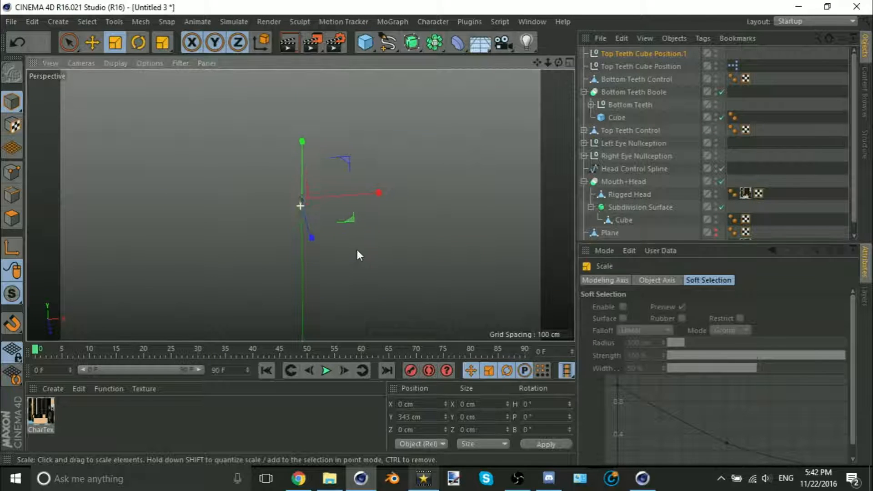
alt+middle_drag(307, 238, 310, 221)
alt+drag(311, 221, 291, 339)
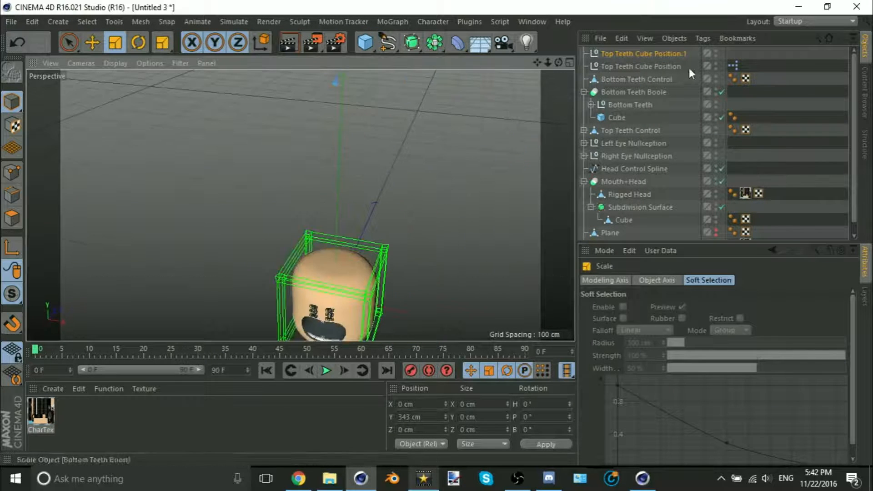
- Rename the duplicated null as Bottom Teeth Cube Position
click(642, 55)
double_click(642, 55)
text(Bottom Tee)
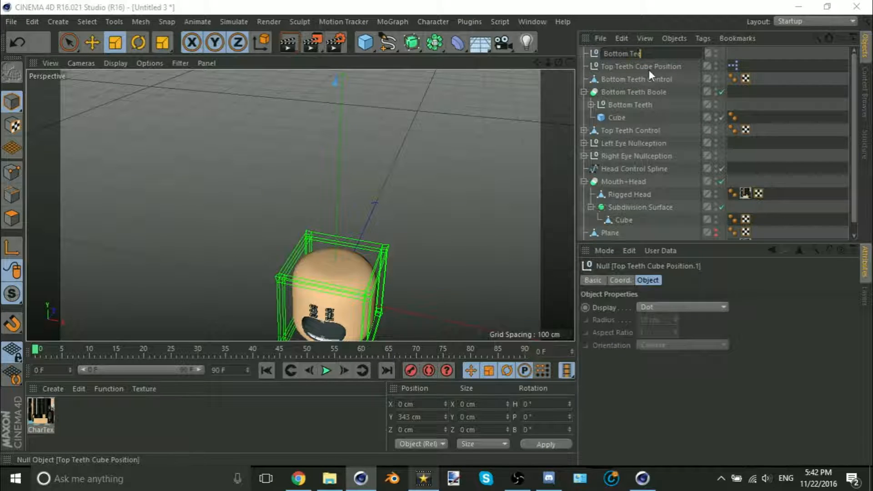
text(th Cube Position)
key(Return)
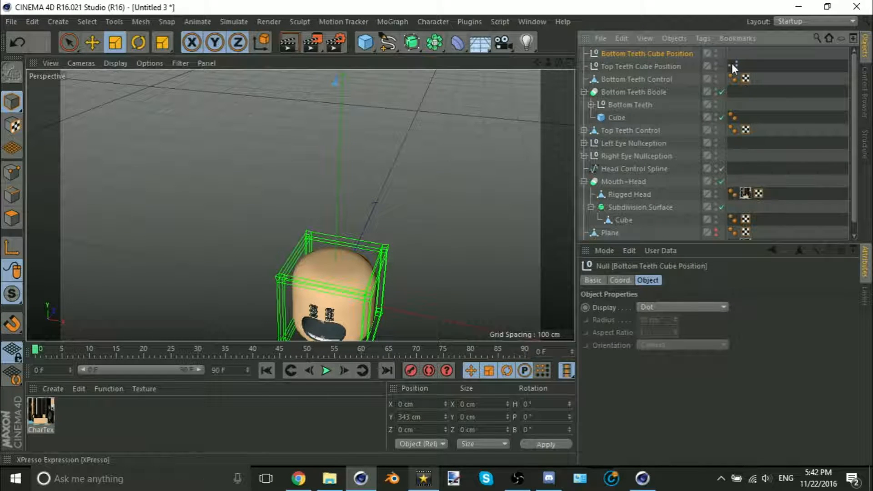
- Add a new XPresso tag to the Bottom Teeth Cube Position null and close its editor
key(shift+c)
text(xpre)
key(Return)
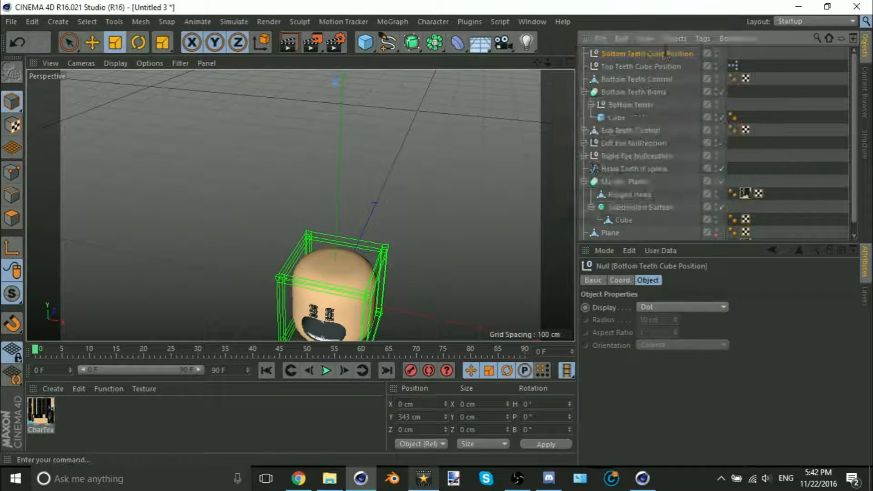
click(700, 107)
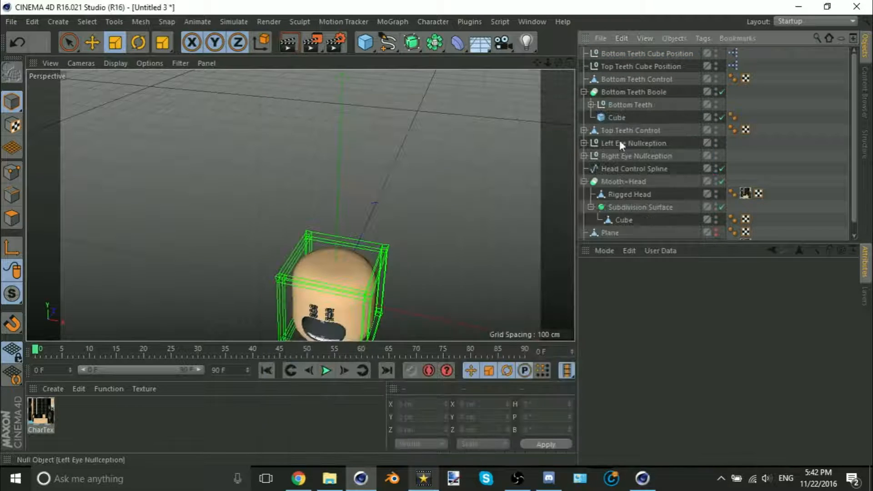
- Set the Bottom Teeth Cube Position null to -343 cm in Y, matching the world position of the Bottom Teeth Boole's Cube
click(617, 118)
click(422, 443)
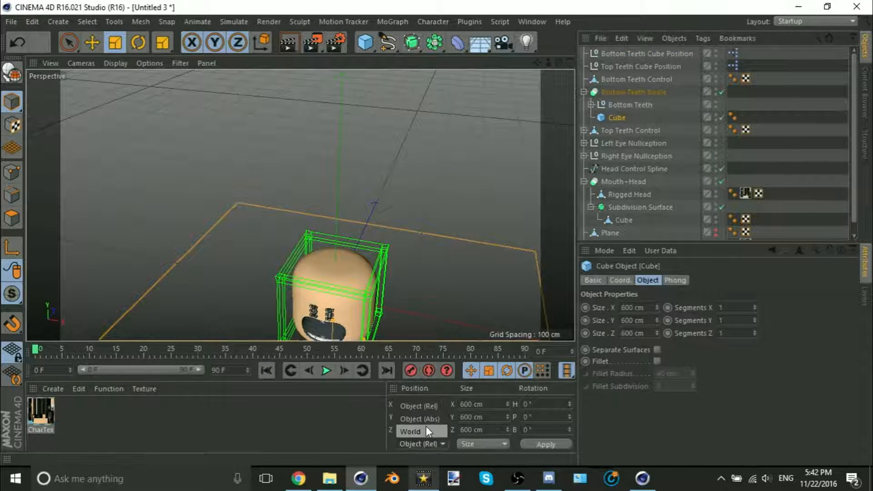
click(627, 40)
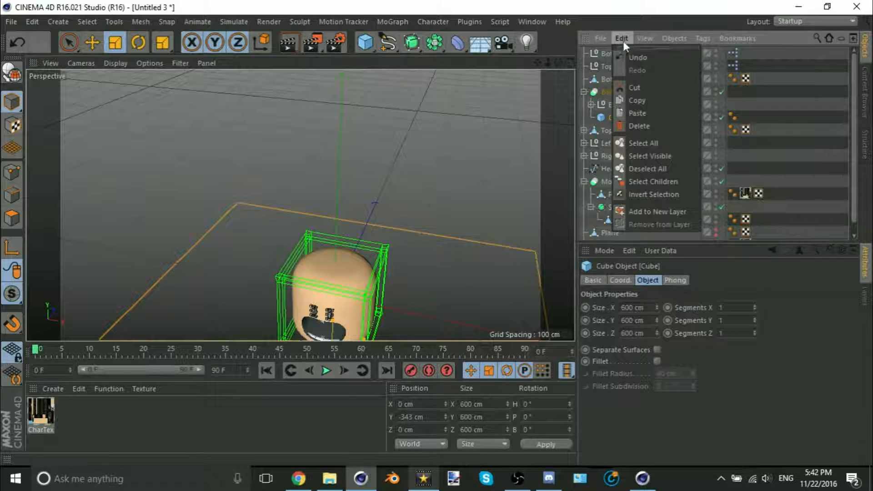
click(636, 57)
click(421, 417)
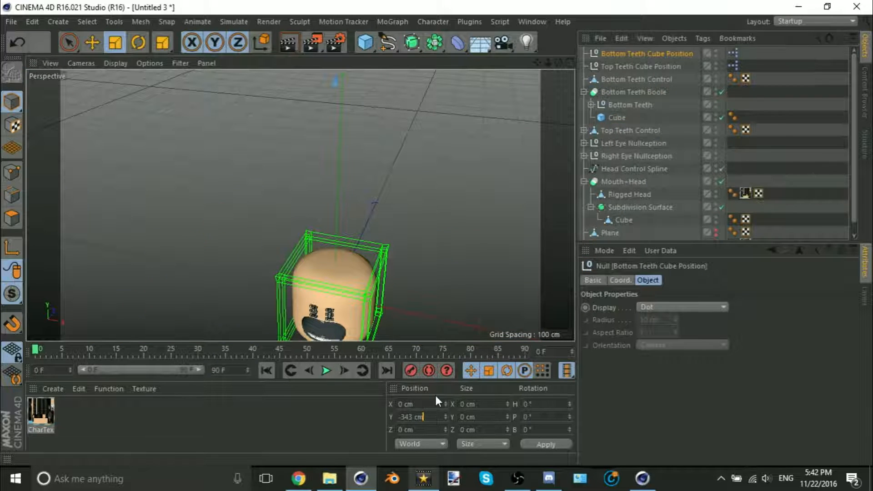
key(Return)
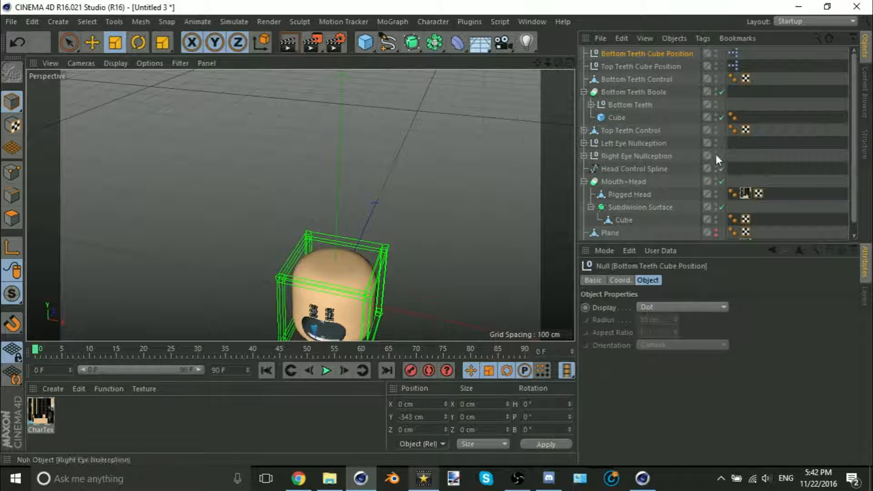
- Add the Bottom Teeth Cube Position null and the Bottom Teeth Boole's Cube as nodes in the null's XPresso expression
double_click(735, 52)
drag(672, 53, 586, 199)
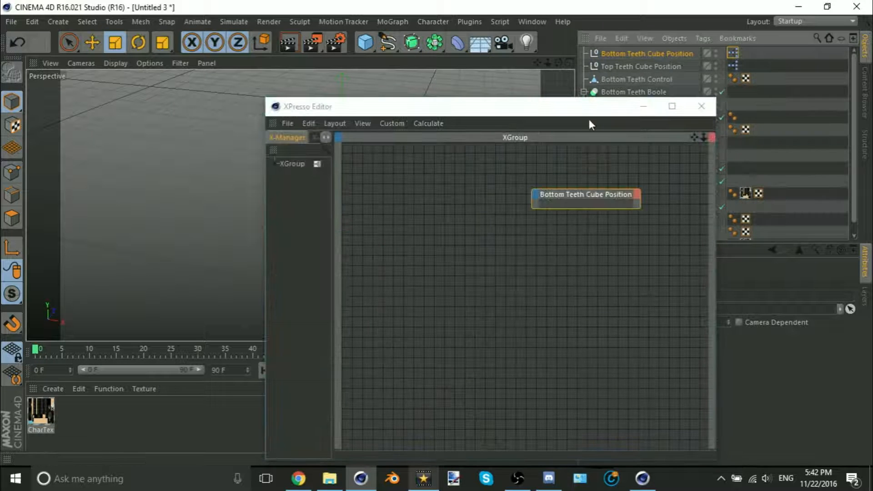
drag(588, 109, 414, 113)
drag(620, 120, 347, 268)
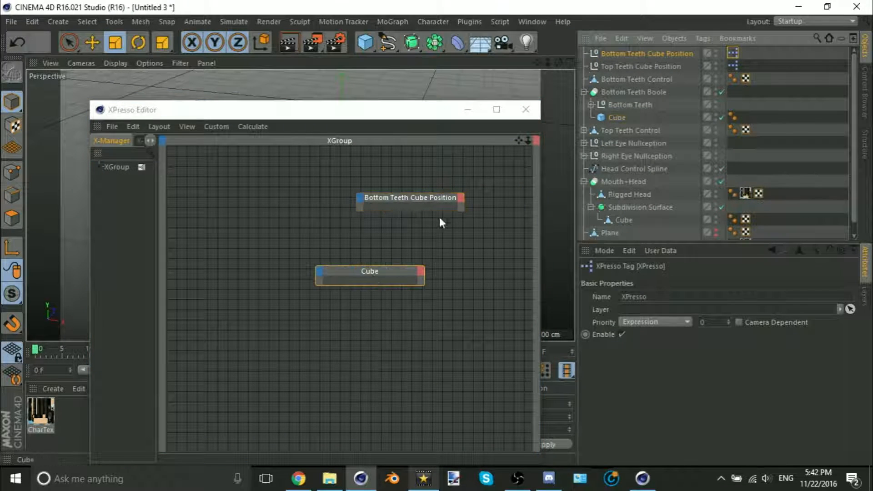
click(494, 110)
drag(556, 151, 437, 153)
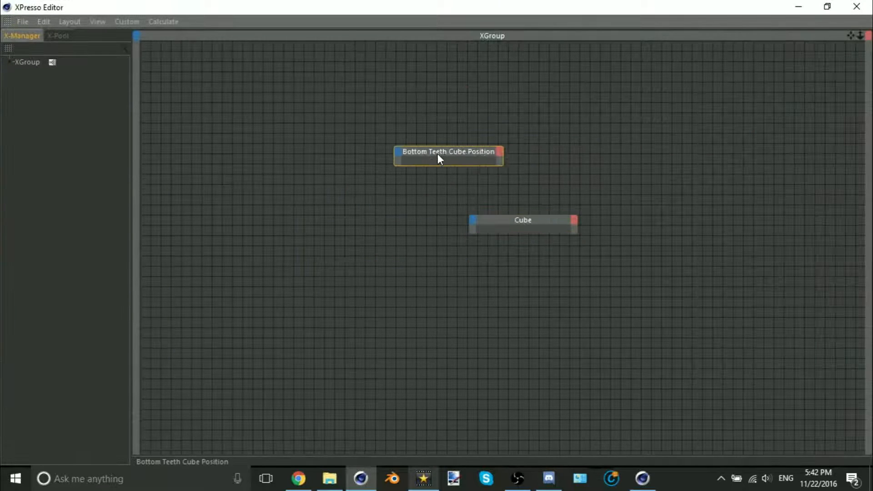
- Connect the Bottom Teeth Cube Position node's Global Matrix output to the Cube node's Global Matrix input
right_click(437, 153)
click(460, 170)
click(490, 148)
click(518, 196)
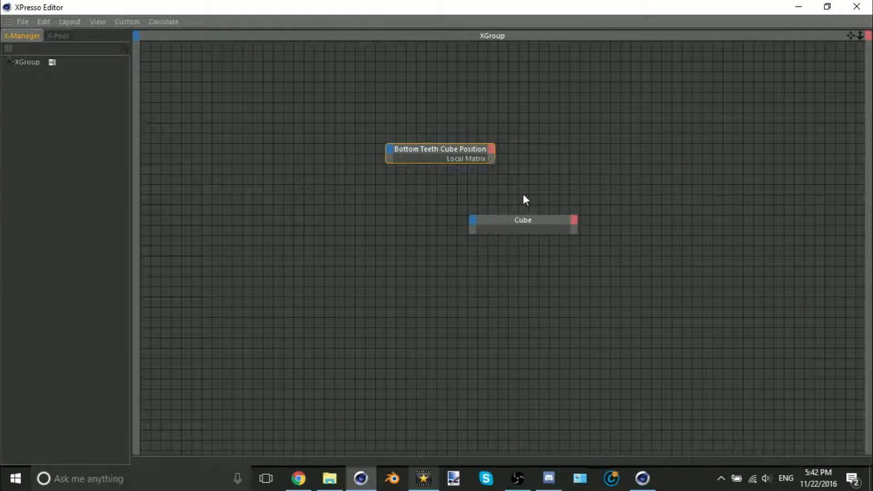
click(492, 150)
click(515, 177)
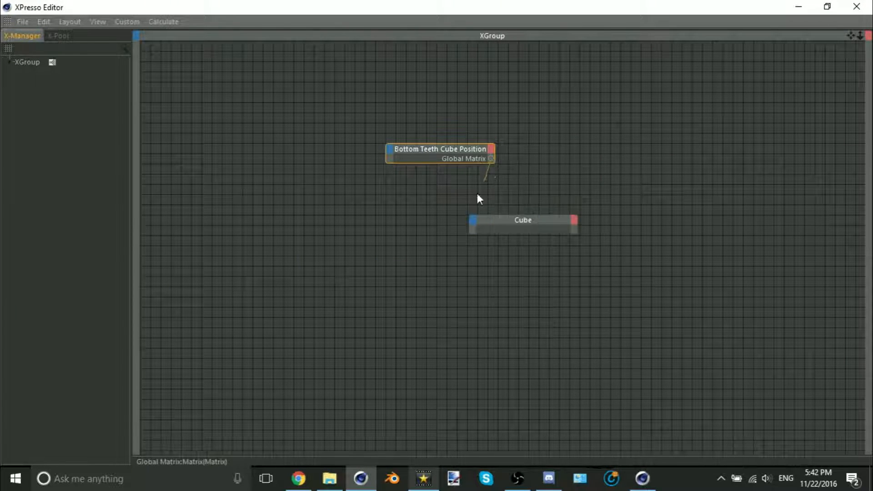
drag(472, 223, 506, 253)
drag(517, 224, 561, 161)
right_click(561, 164)
click(577, 182)
- Shrink both XPresso nodes to a compact size and close the XPresso Editor
shift+click(457, 149)
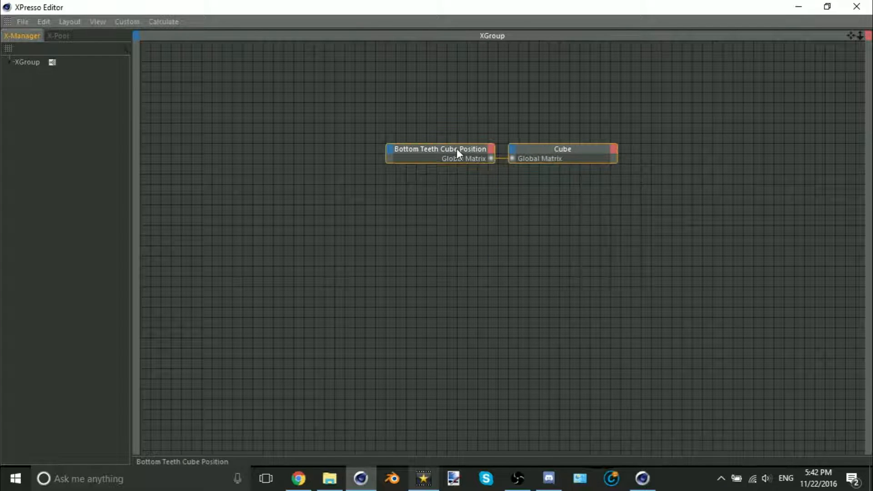
right_click(457, 148)
click(494, 246)
double_click(547, 14)
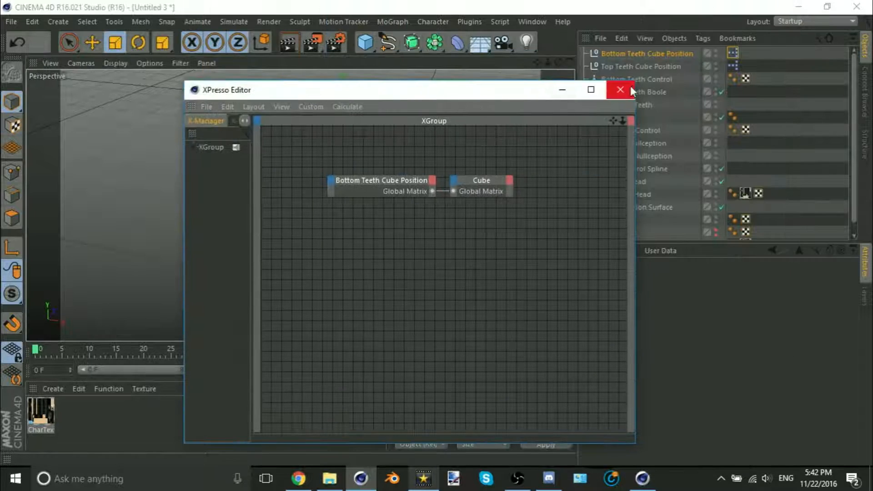
click(620, 89)
- Parent the Bottom Teeth Boole under the Bottom Teeth Control and collapse the hierarchy
alt+middle_drag(410, 211, 400, 138)
scroll(336, 238, up, 3)
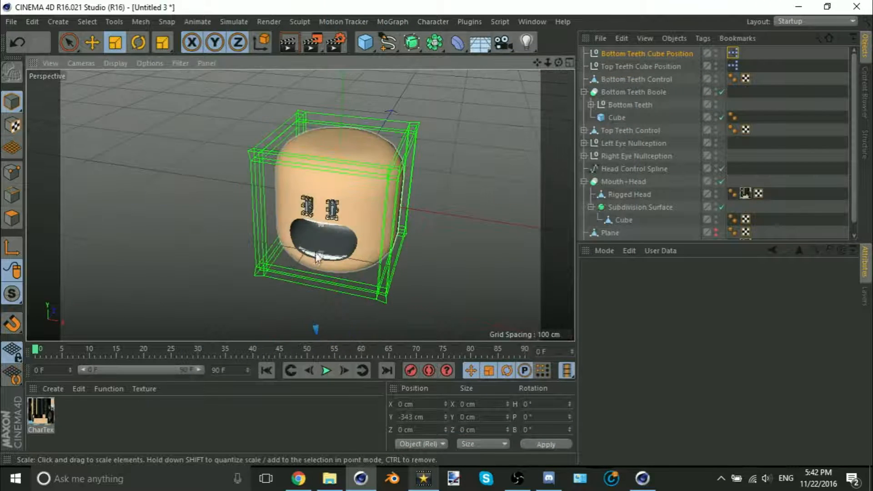
scroll(316, 258, up, 3)
click(583, 92)
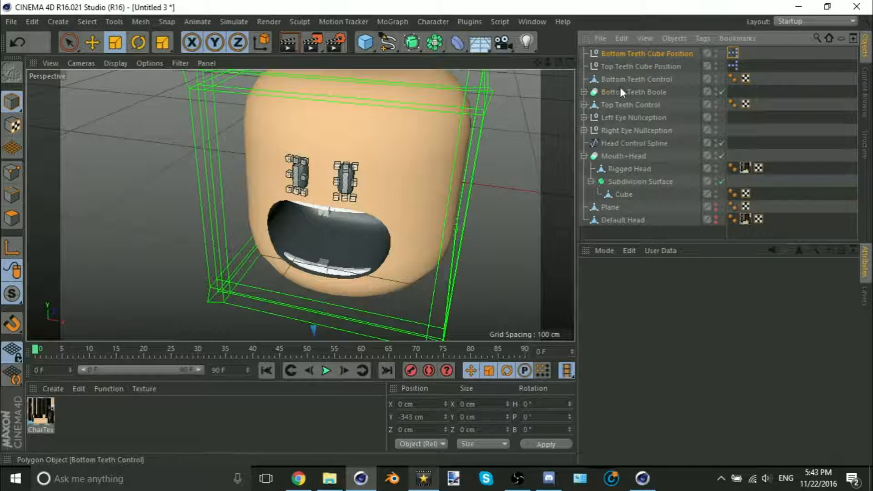
drag(627, 79, 626, 79)
click(583, 79)
click(816, 118)
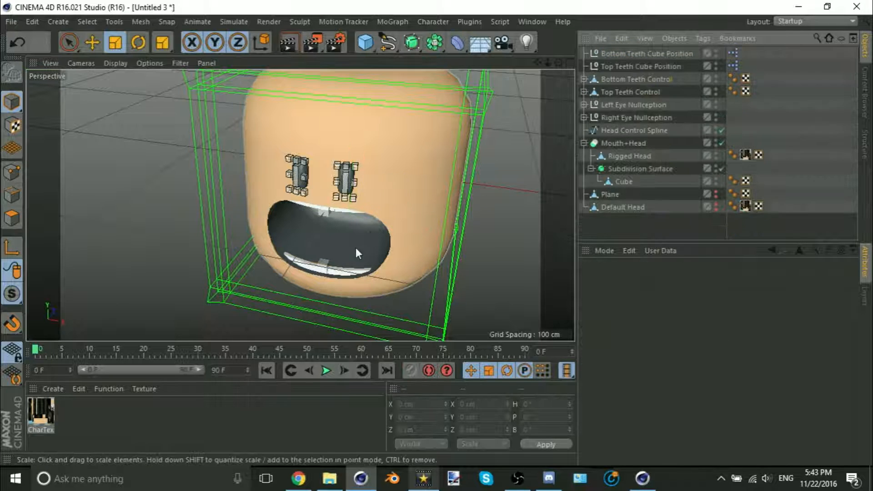
- Try moving the Bottom Teeth Control upward in the mouth and undo that move
click(328, 268)
key(e)
drag(323, 232, 341, 216)
key(ctrl+z)
scroll(329, 239, down, 5)
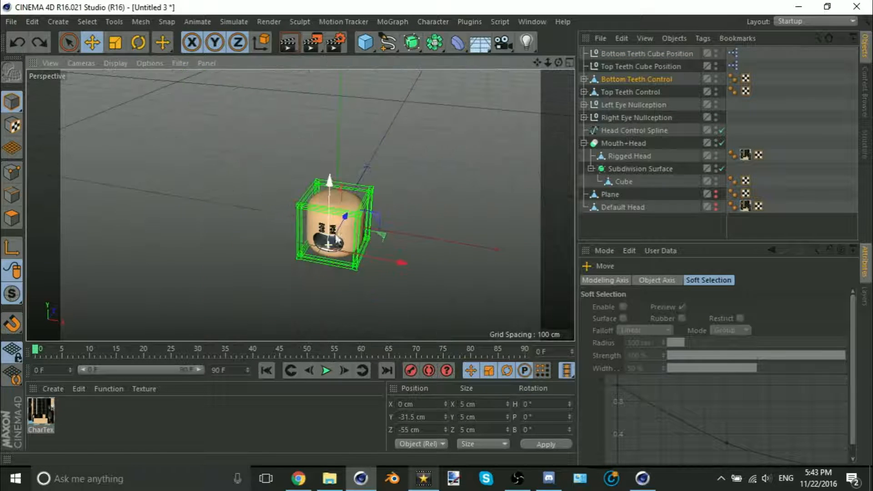
- Try moving the Top Teeth Cube Position null vertically to about Y -50 cm and then about 418 cm, and undo both moves
click(664, 66)
scroll(373, 168, down, 3)
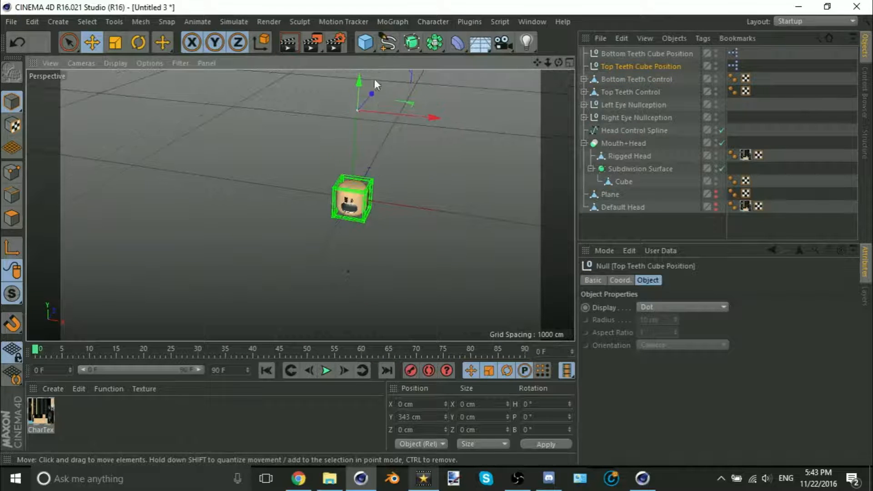
drag(374, 79, 369, 195)
scroll(345, 209, up, 3)
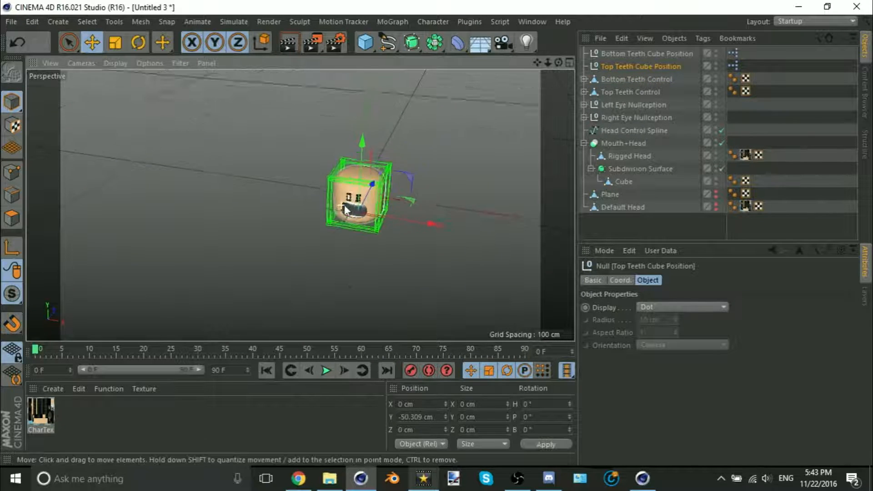
scroll(346, 209, up, 5)
drag(361, 178, 359, 66)
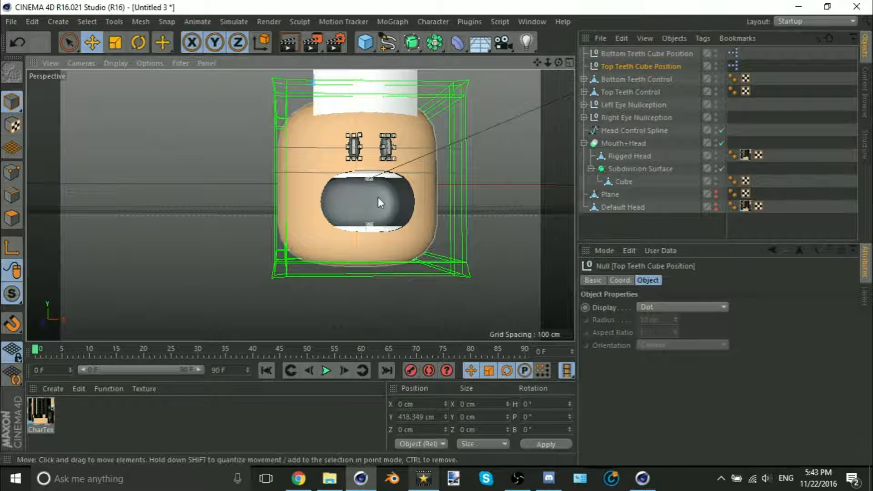
scroll(377, 198, down, 5)
key(ctrl+z)
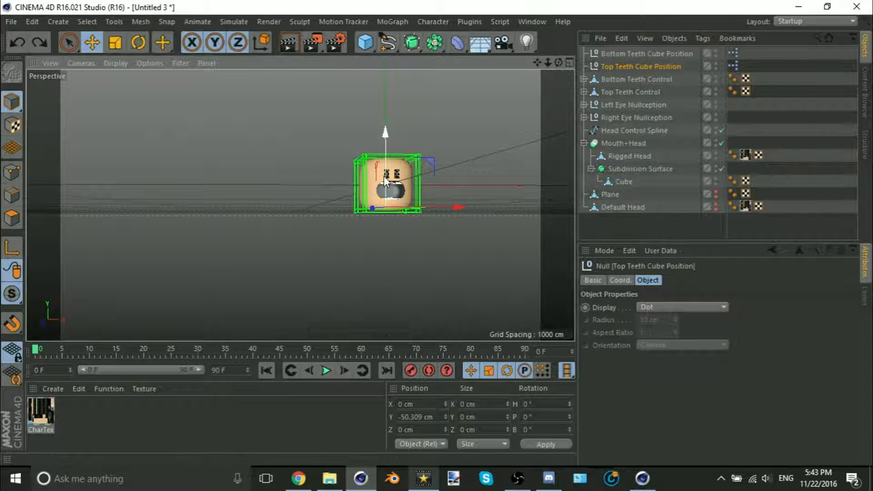
click(484, 195)
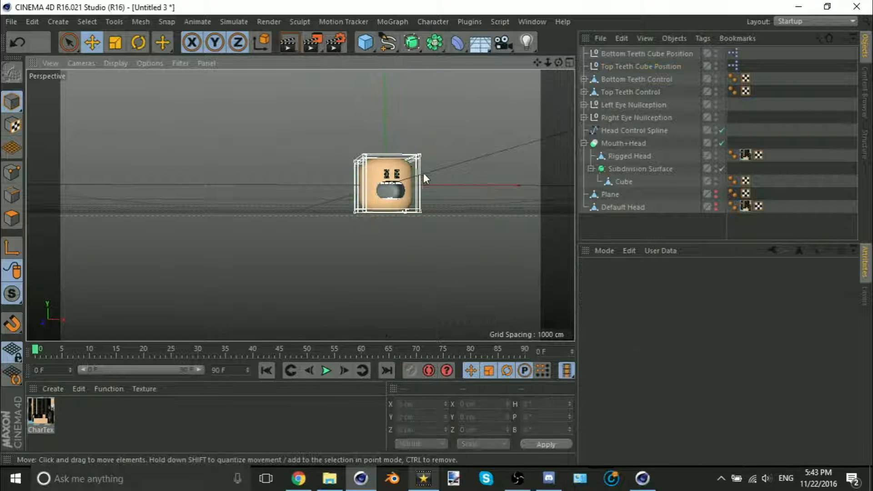
key(ctrl+z)
click(463, 236)
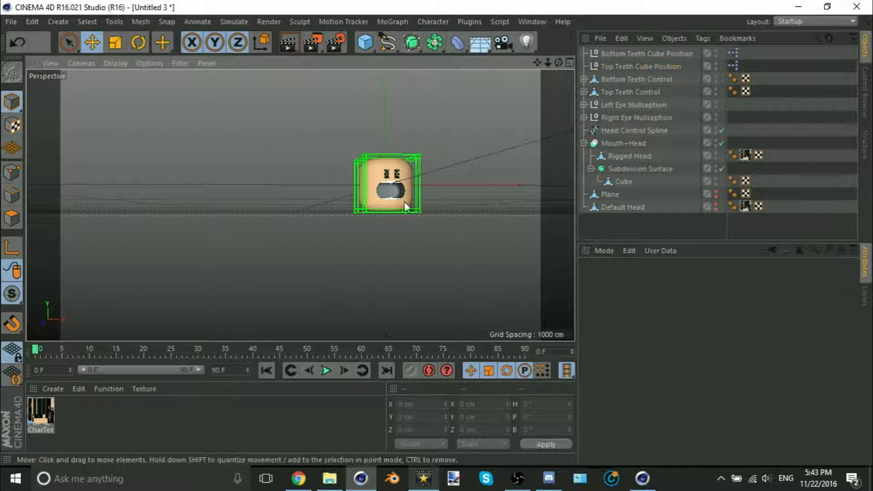
- Select the Top Teeth Cube Position and Bottom Teeth Cube Position nulls together
alt+middle_drag(404, 203, 347, 283)
scroll(329, 255, down, 3)
alt+drag(329, 255, 305, 274)
scroll(339, 256, up, 3)
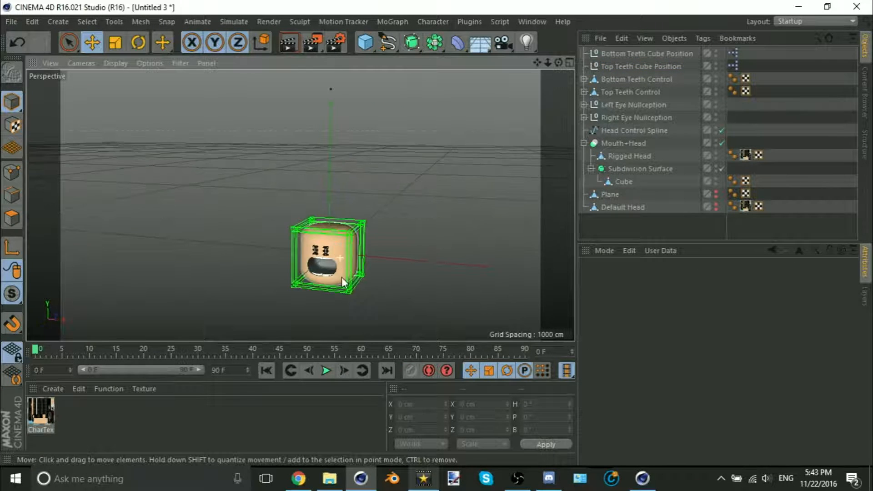
alt+middle_drag(343, 280, 345, 203)
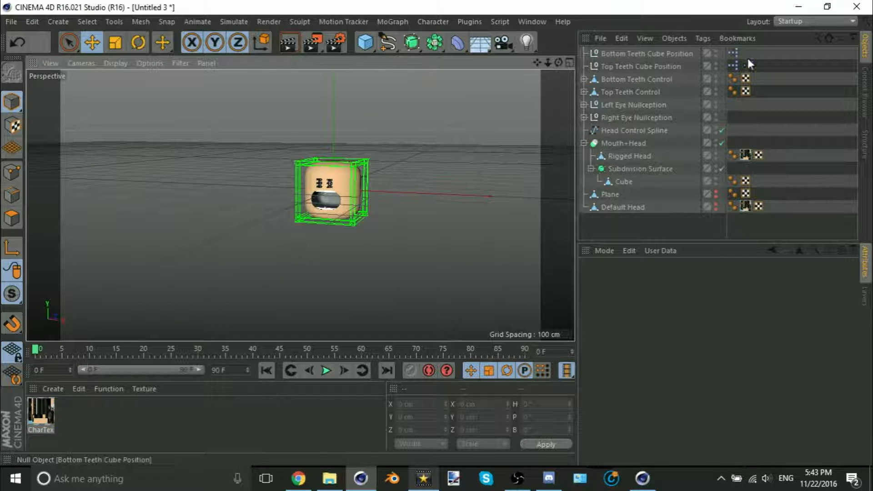
click(732, 65)
click(649, 64)
shift+click(659, 53)
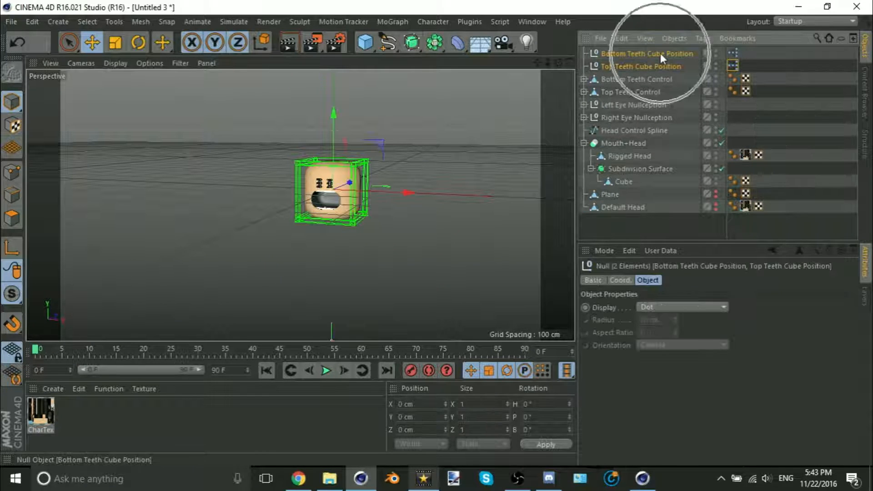
- Delete the Bottom Teeth Cube Position and Top Teeth Cube Position nulls
key(Delete)
scroll(344, 205, up, 2)
scroll(344, 204, up, 5)
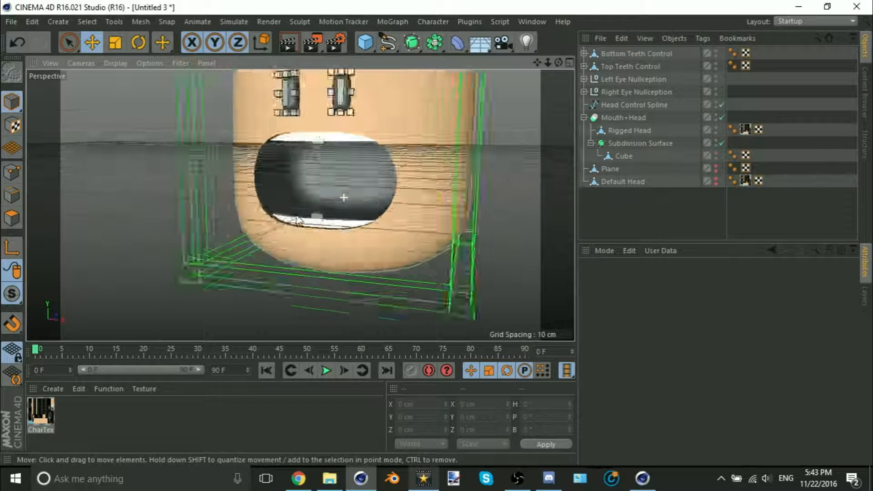
- Expand the Bottom Teeth Control and Top Teeth Control hierarchies down to the cubes inside their Booles
click(584, 92)
click(584, 91)
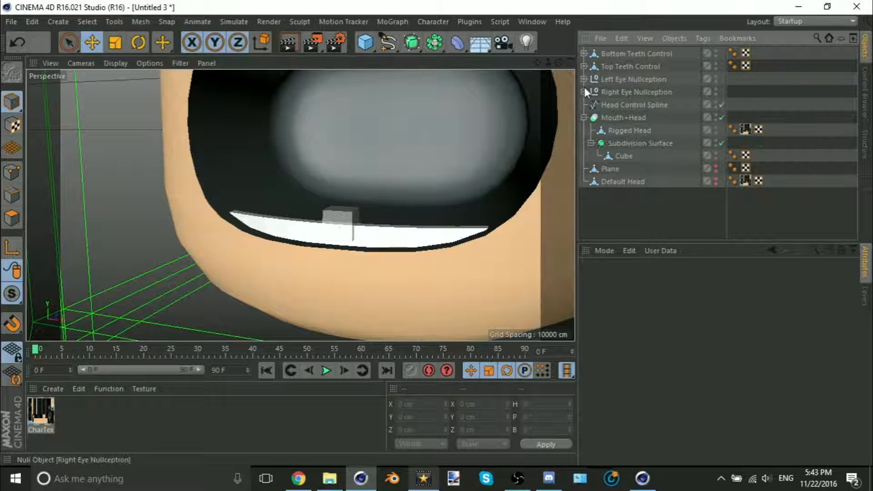
click(584, 67)
click(583, 54)
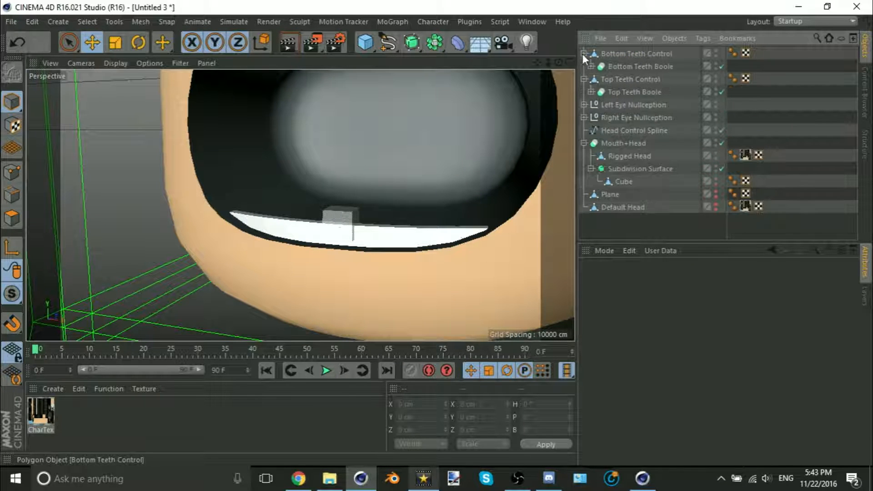
click(590, 91)
click(590, 66)
- Add an XPresso tag to the Cube in Top Teeth Boole and place its editor clear of the object list and coordinates
click(624, 144)
key(shift+c)
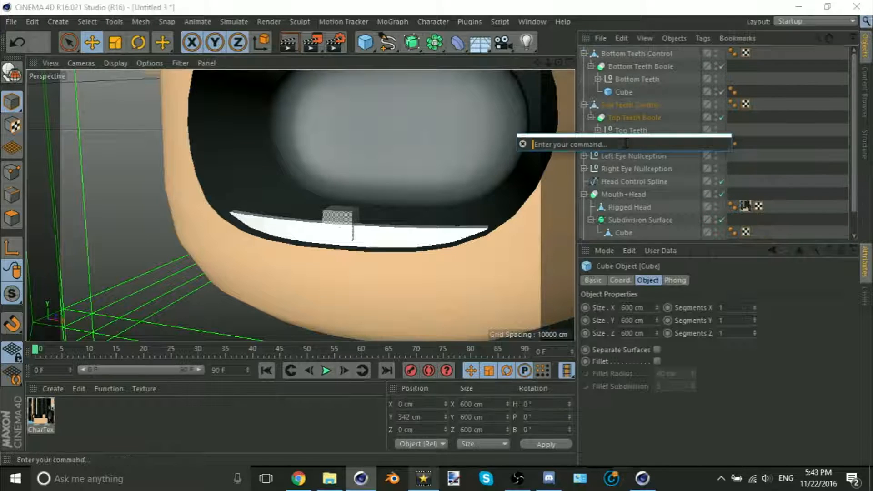
text(xpresso)
key(Return)
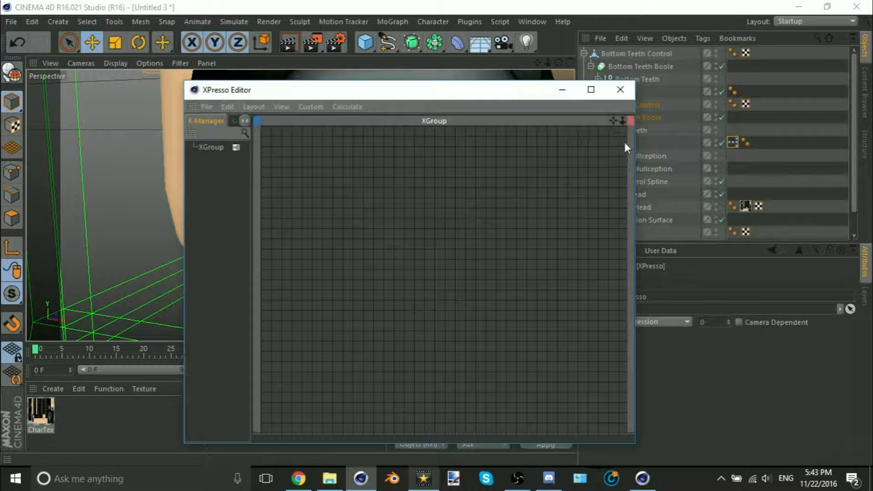
drag(485, 94, 222, 53)
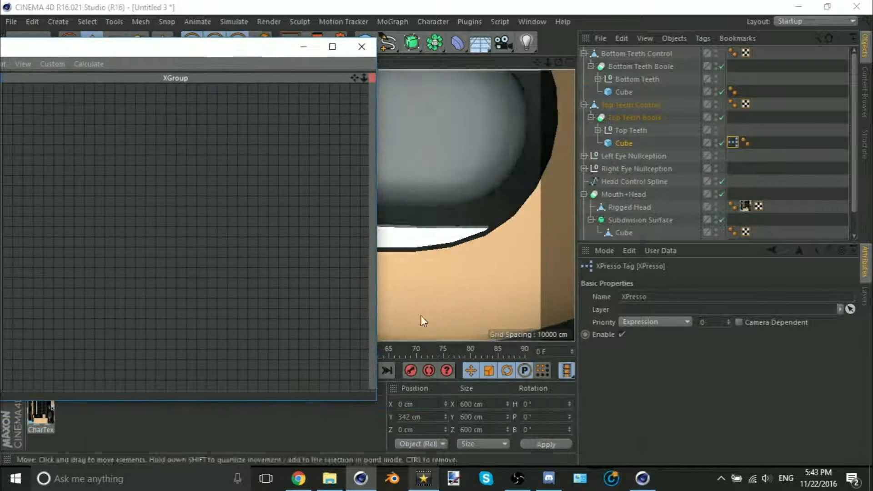
- Switch the Cube's coordinate display to World and check its Y position
click(421, 443)
click(422, 436)
click(423, 415)
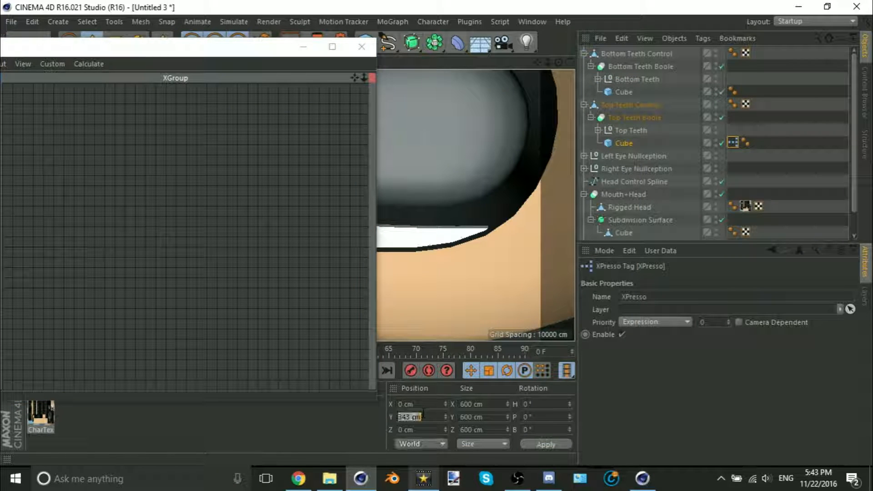
key(Return)
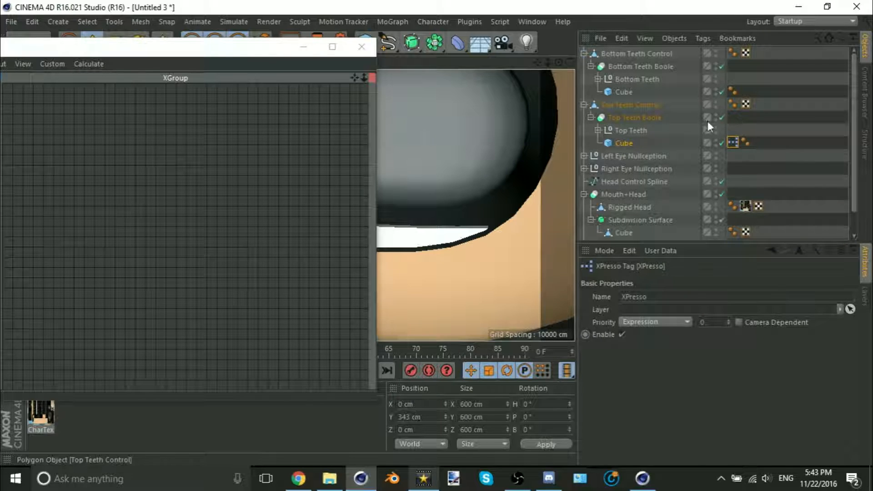
- Maximize the XPresso Editor and add a Range Mapper calculation node to the graph
click(332, 46)
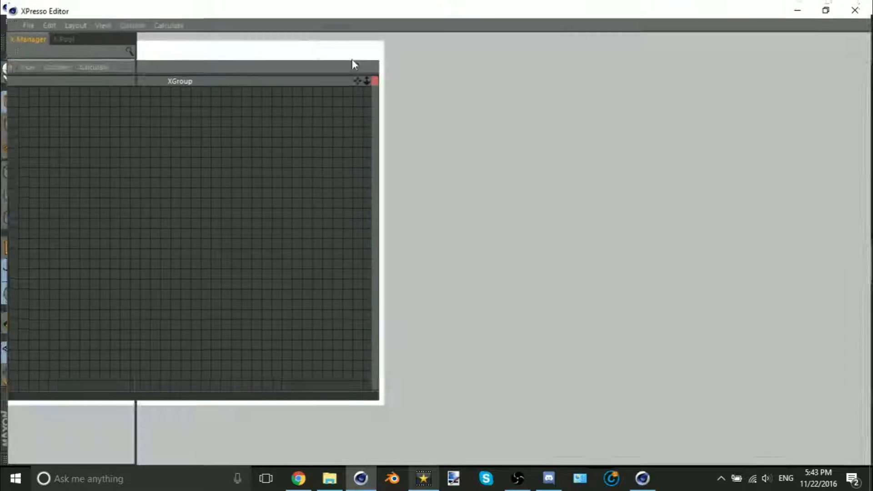
right_click(335, 116)
mouse_move(351, 121)
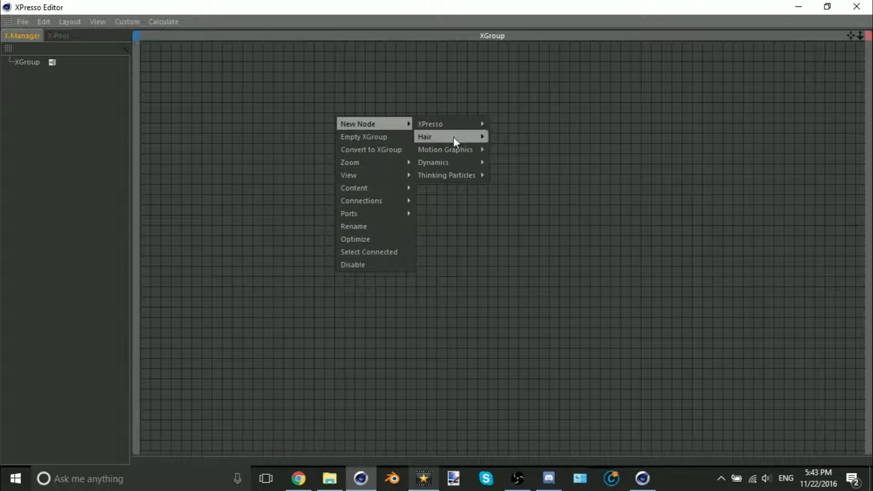
mouse_move(466, 126)
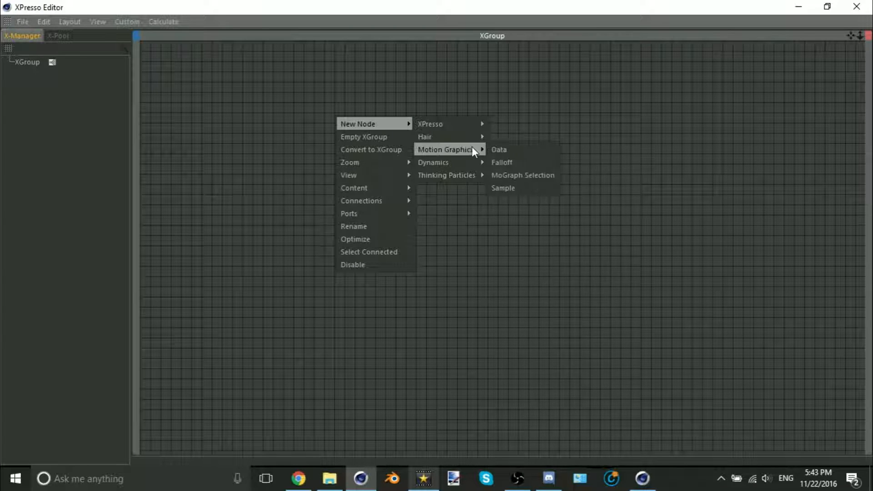
mouse_move(517, 167)
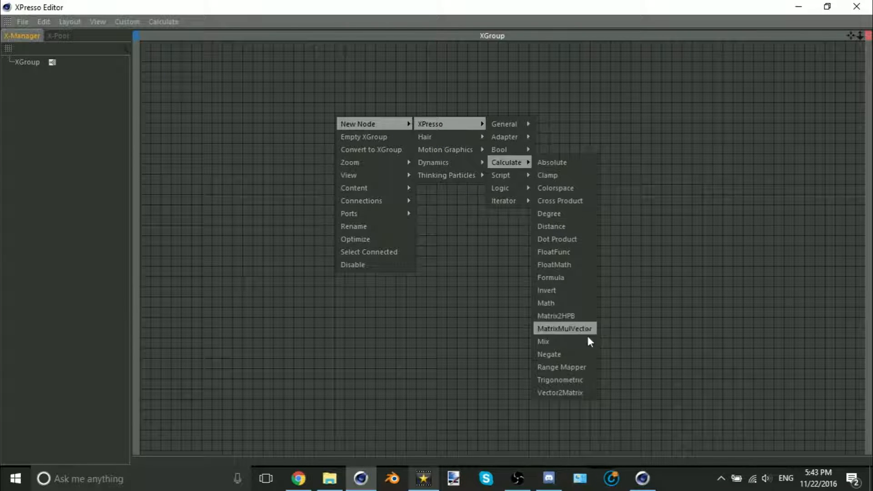
click(588, 367)
drag(350, 119, 381, 170)
right_click(381, 170)
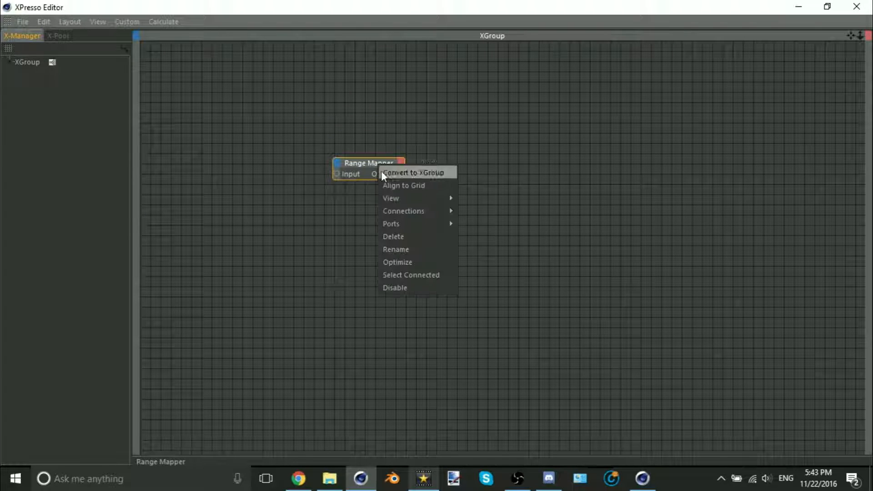
click(395, 172)
key(ctrl+z)
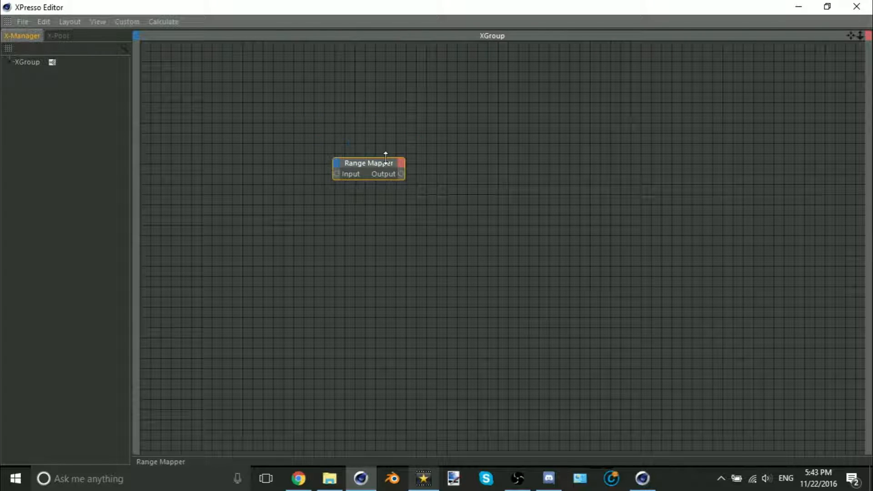
right_click(387, 169)
click(398, 174)
key(ctrl+z)
- Align the Range Mapper node to the grid and set its Input Upper and Output Lower to 343
right_click(387, 167)
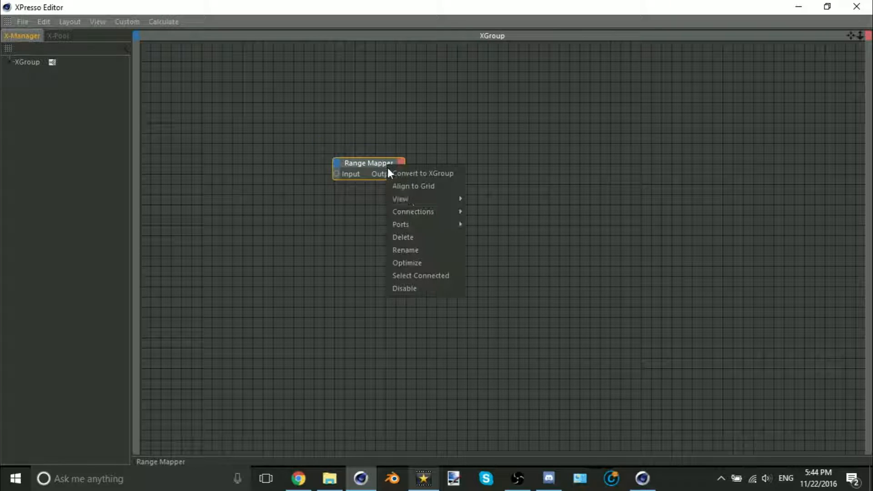
click(408, 190)
double_click(491, 9)
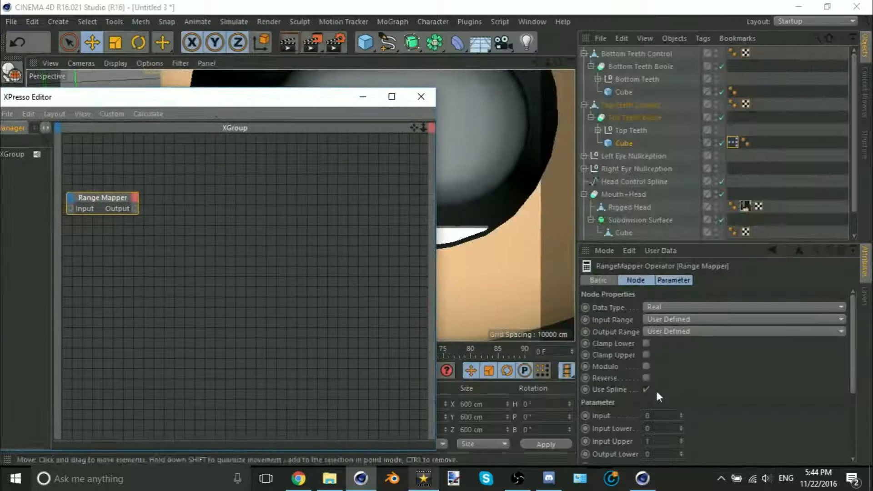
click(655, 441)
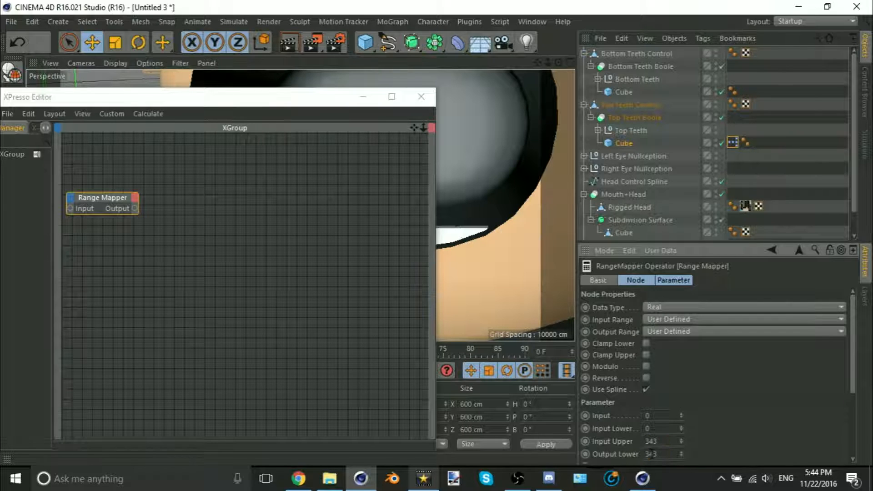
- Add the Top Teeth Boole's Cube to the graph as a node with a Global Position Y input port
drag(625, 143, 235, 210)
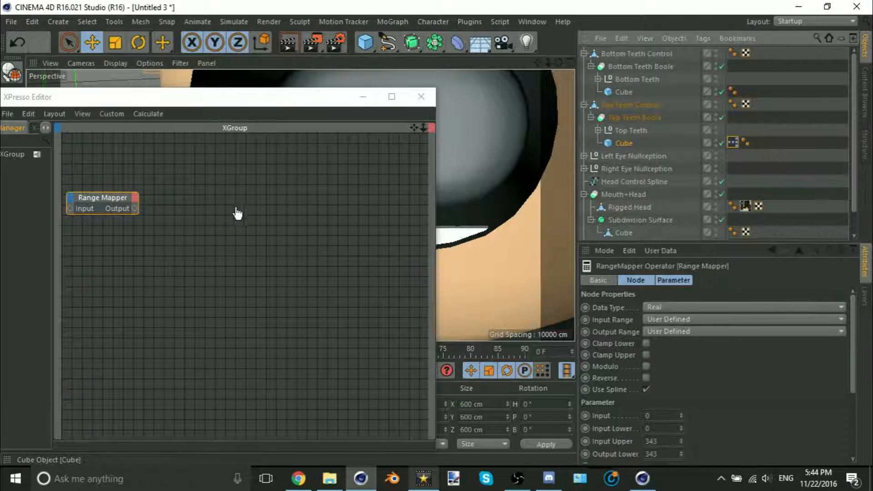
click(391, 96)
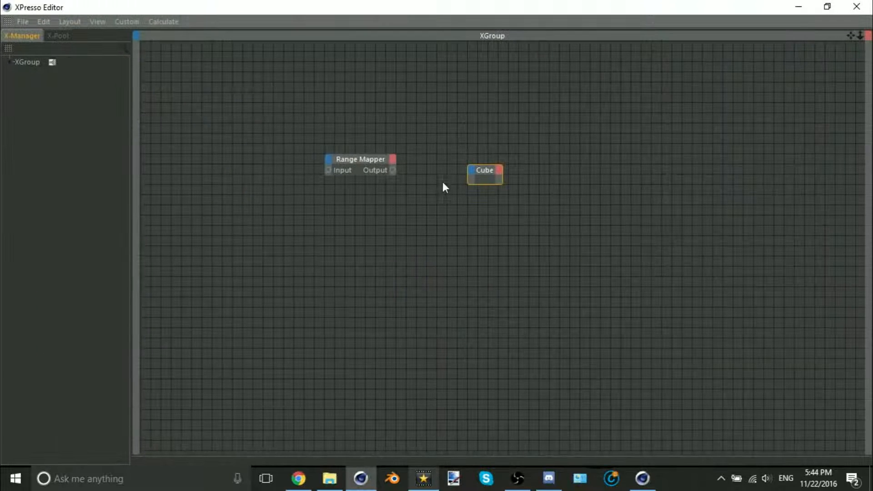
click(468, 172)
mouse_move(483, 192)
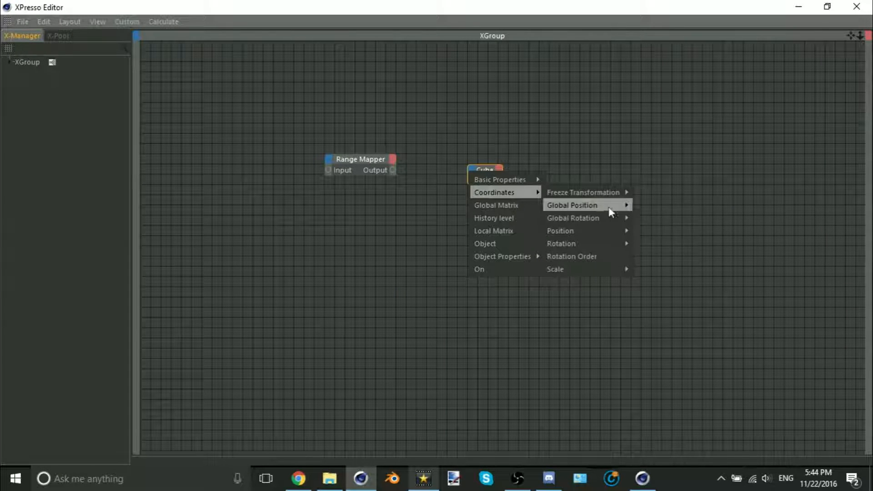
mouse_move(610, 212)
click(668, 230)
- Optimize the Cube node's size and align it to the grid beside the Range Mapper
right_click(493, 174)
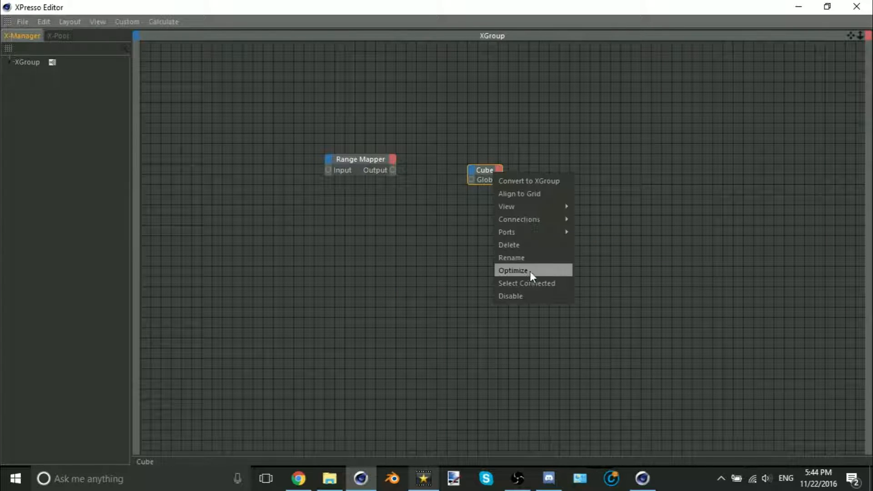
click(530, 271)
drag(492, 171, 463, 170)
right_click(465, 171)
click(496, 193)
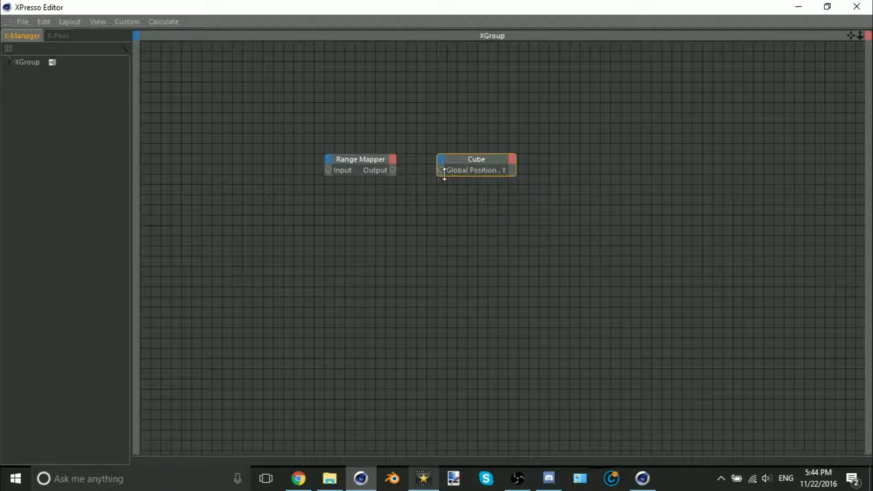
- Connect the Range Mapper's Output to the Cube's Global Position Y and close the XPresso Editor
drag(394, 179, 393, 170)
double_click(475, 4)
click(592, 121)
- Try moving the Top Teeth Boole's Cube in the viewport to test its position lock, undoing the moves
scroll(465, 182, down, 8)
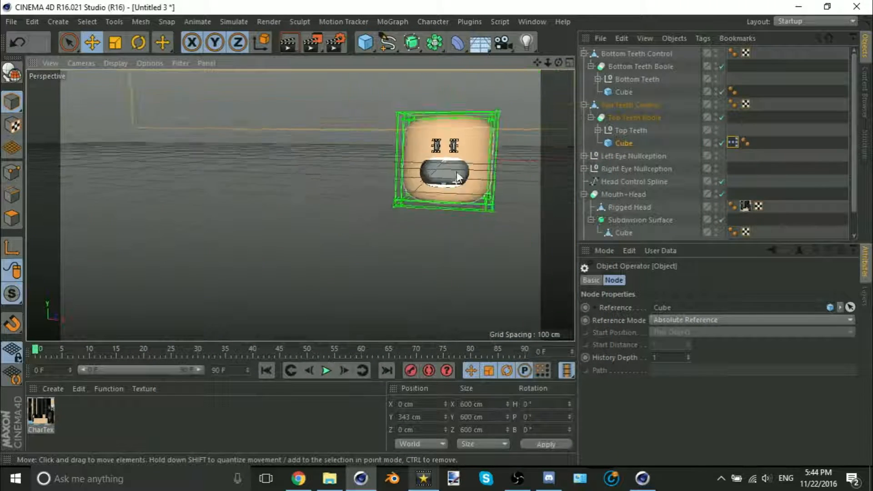
drag(459, 280, 501, 287)
key(ctrl+z)
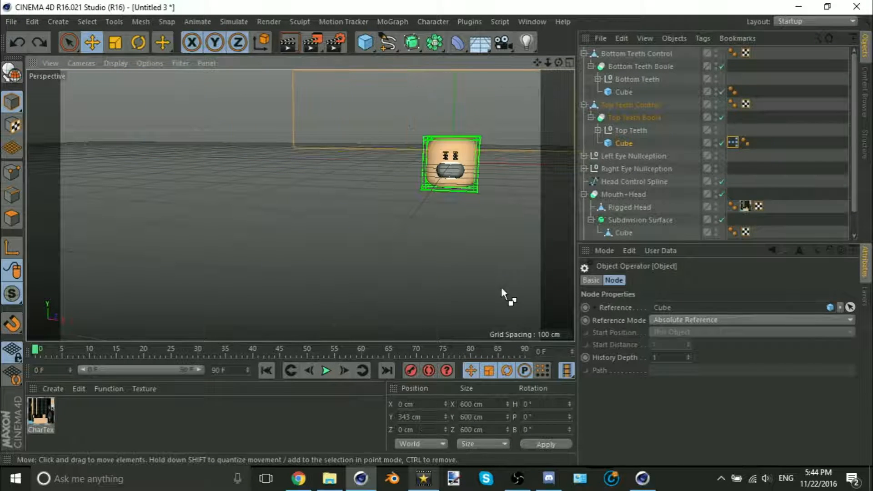
scroll(435, 204, down, 5)
alt+middle_drag(430, 204, 342, 281)
mouse_move(439, 190)
mouse_down()
mouse_move(550, 208)
mouse_move(430, 193)
mouse_up()
key(ctrl+z)
drag(359, 114, 356, 79)
scroll(358, 273, up, 8)
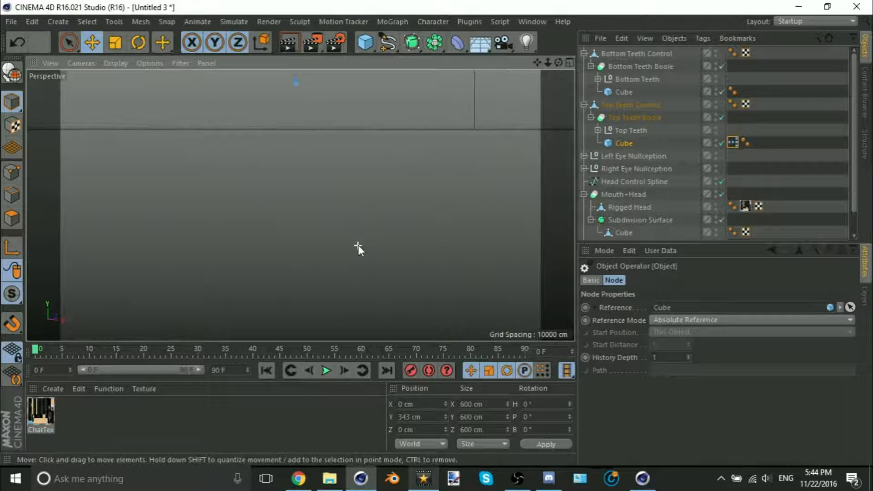
scroll(358, 246, down, 6)
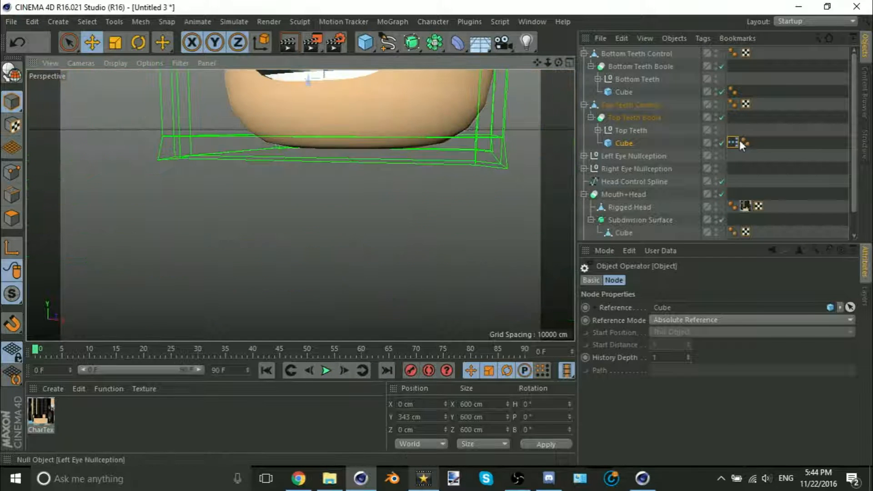
- Copy the XPresso tag from the Top Teeth Boole's Cube onto the Bottom Teeth Boole's Cube and open the copy
drag(740, 143, 711, 126)
ctrl+drag(623, 81, 629, 92)
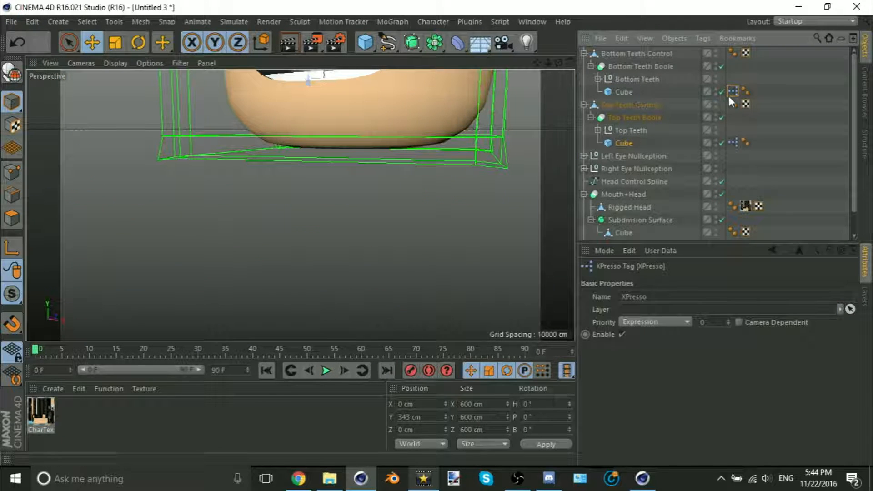
double_click(732, 91)
- Set the copied Range Mapper's Input Upper and Output Lower to -343
click(280, 208)
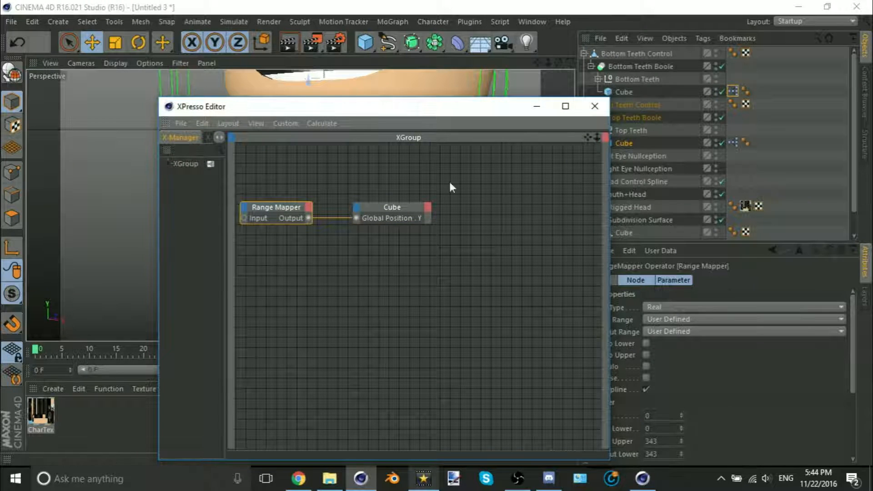
double_click(661, 441)
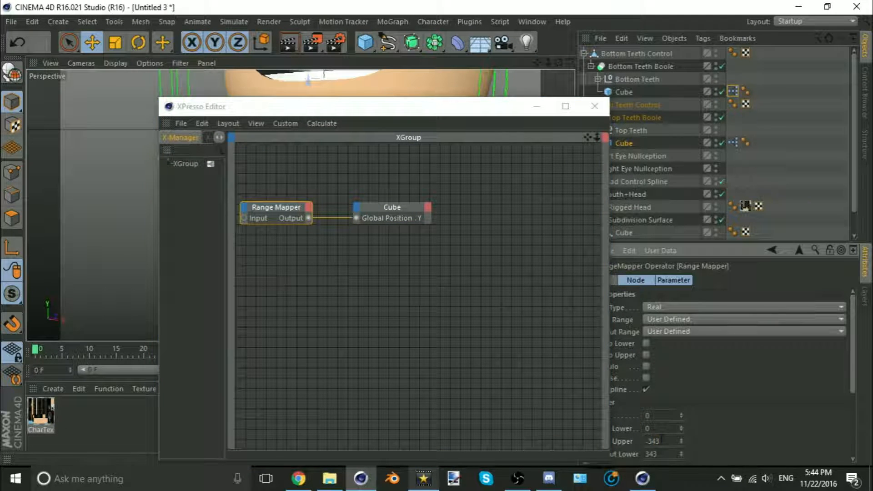
key(Tab)
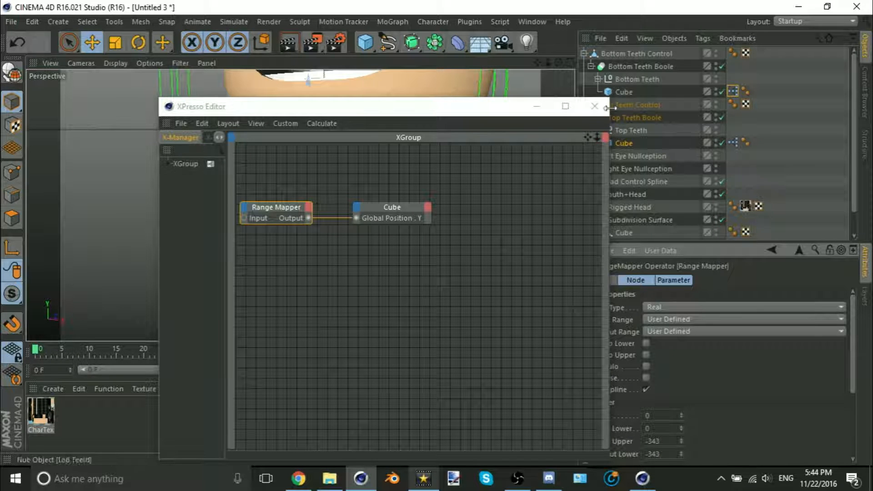
- Link the Cube node to the Bottom Teeth Boole's Cube and close the XPresso Editor
drag(628, 91, 407, 207)
drag(673, 88, 389, 227)
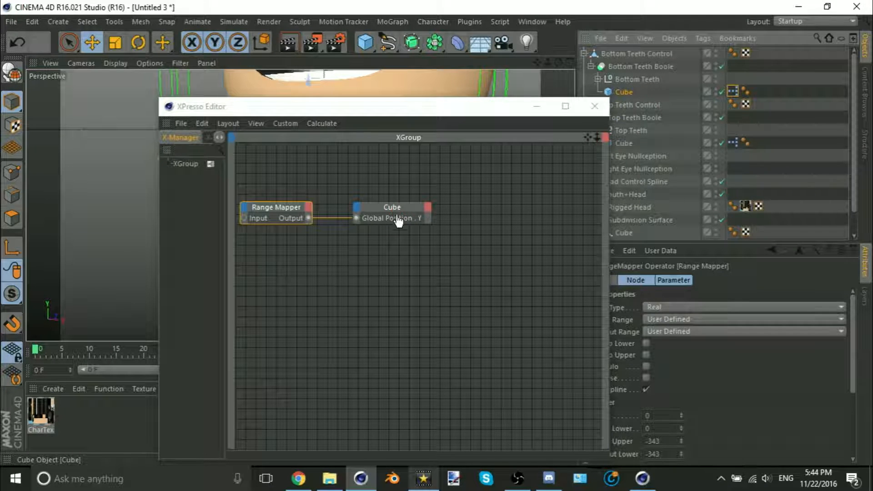
click(594, 106)
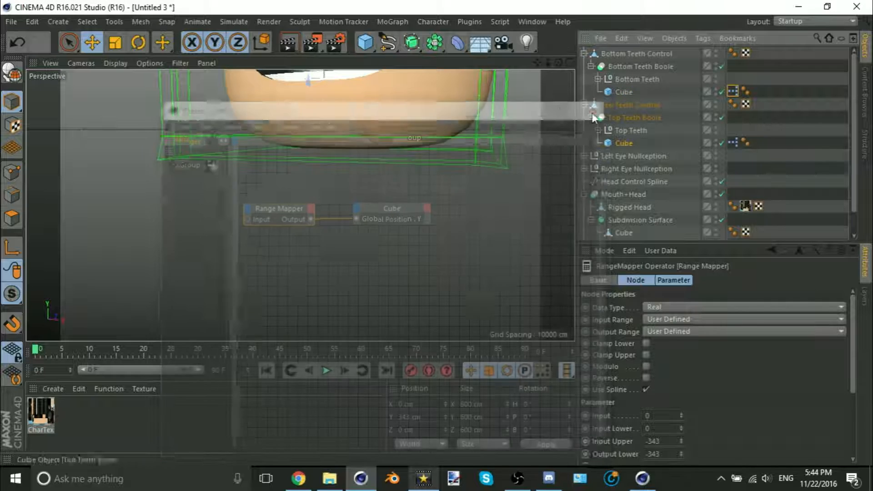
- Try moving the Bottom Teeth Boole's Cube upward to test its position lock, then deselect it
scroll(402, 199, down, 6)
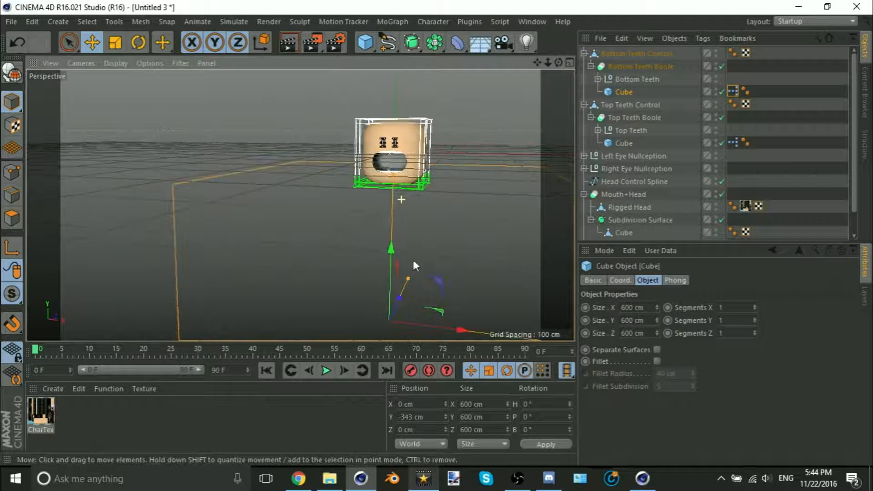
drag(394, 255, 430, 1)
scroll(394, 159, up, 8)
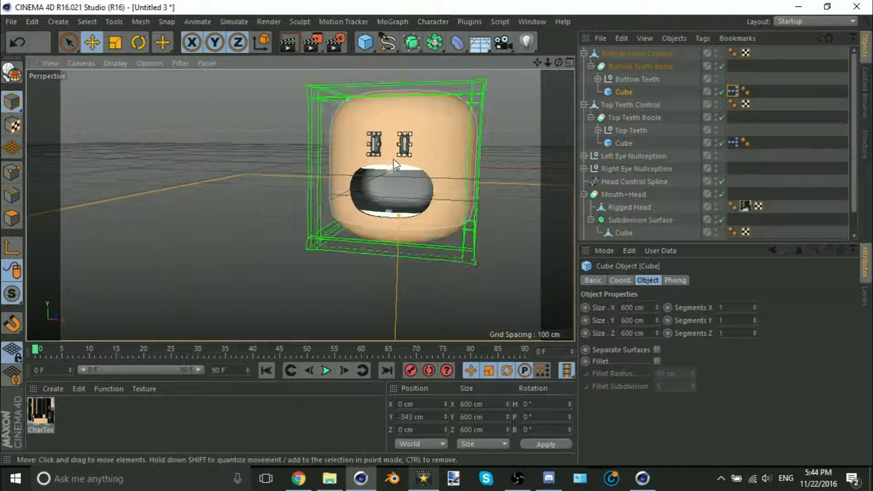
click(772, 108)
- Fold all the object hierarchies in the object list and clear the selection
right_click(606, 92)
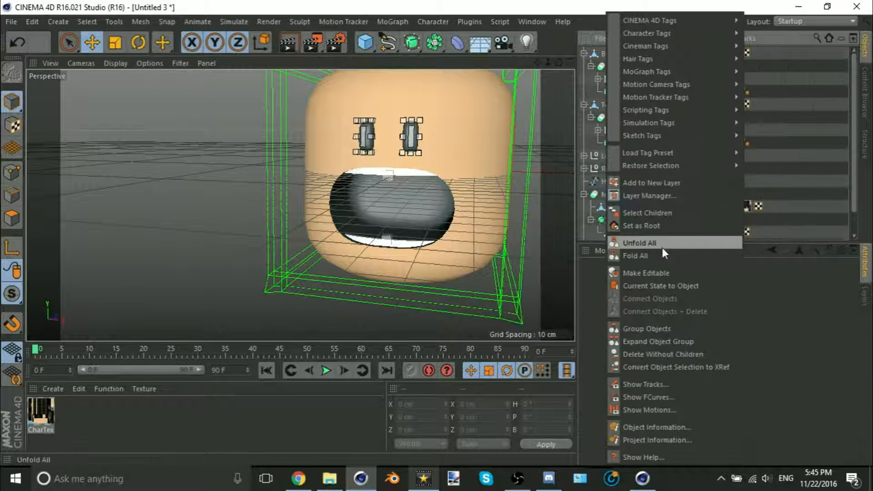
click(660, 243)
click(747, 181)
mouse_move(405, 223)
alt+mouse_down()
mouse_move(464, 238)
mouse_move(419, 224)
alt+mouse_up()
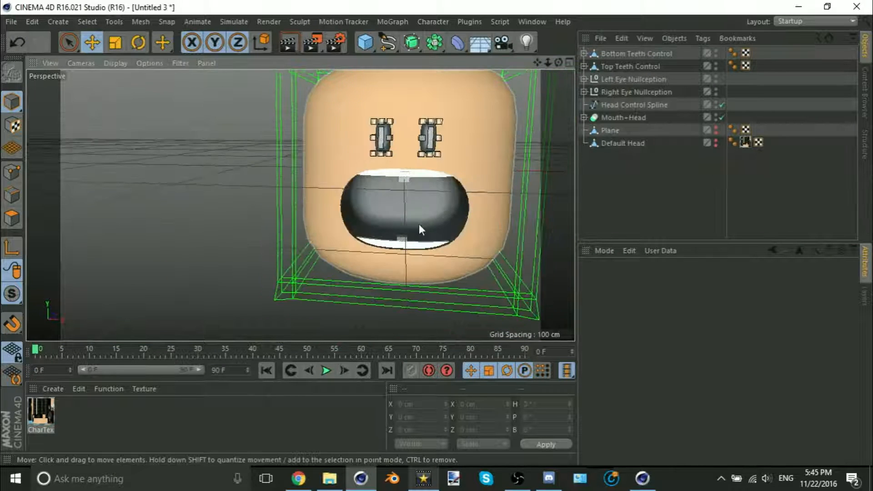
- Try moving the Top Teeth Control vertically to test the teeth rig, then deselect it
click(403, 178)
mouse_move(405, 126)
mouse_down()
mouse_move(402, 436)
mouse_move(404, 103)
mouse_move(402, 454)
mouse_move(403, 130)
mouse_up()
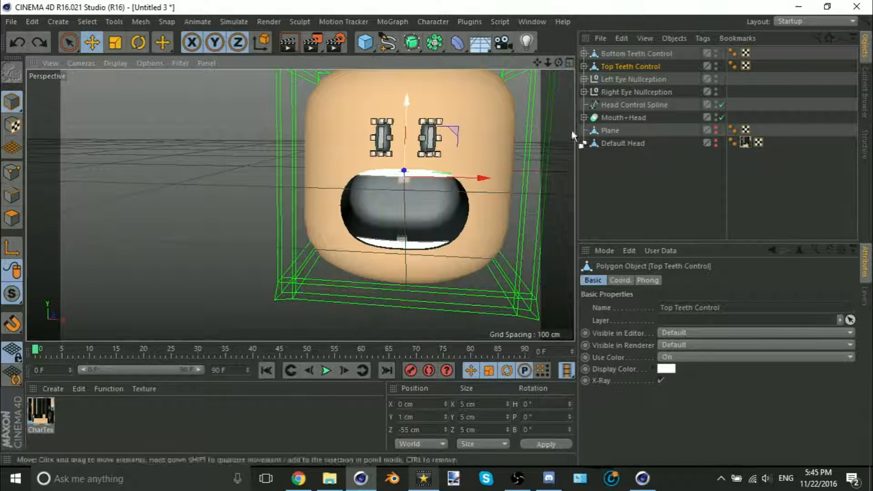
click(758, 164)
- Examine the top and bottom teeth inside the mouth from several angles and distances
alt+middle_drag(400, 204, 268, 226)
alt+drag(269, 225, 361, 192)
scroll(340, 212, up, 5)
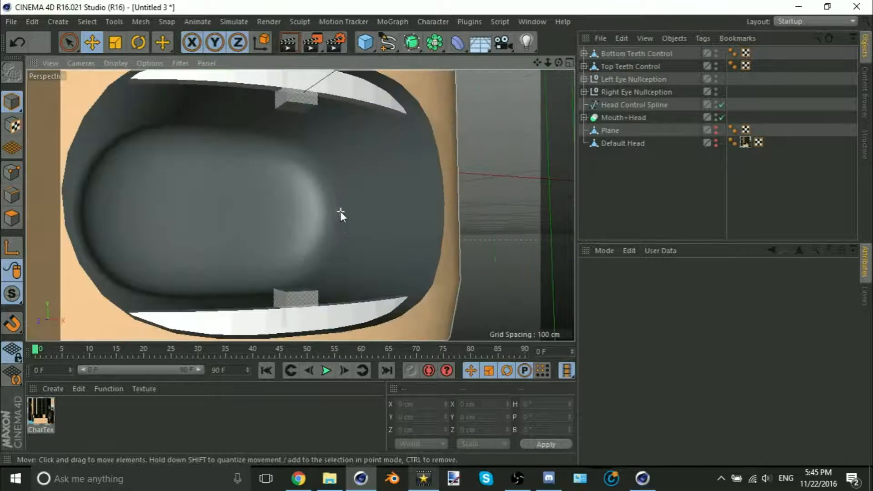
alt+drag(339, 222, 273, 271)
scroll(228, 262, down, 5)
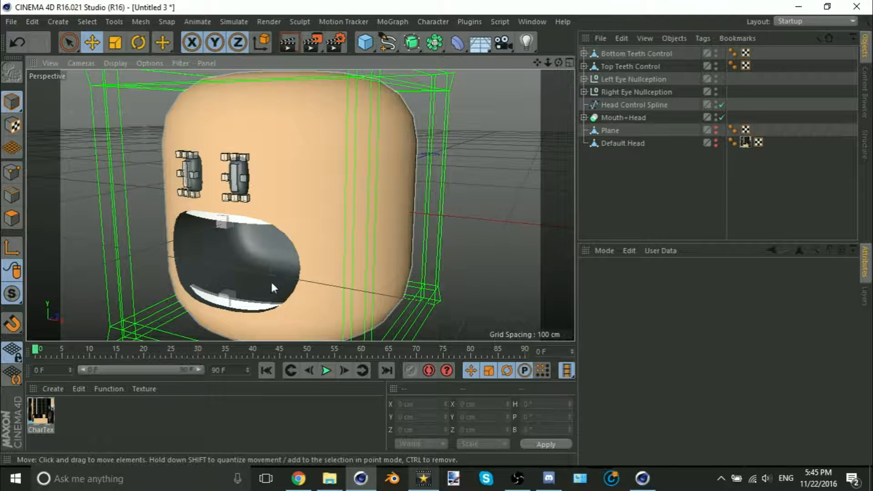
scroll(271, 281, down, 5)
alt+middle_drag(257, 306, 320, 279)
scroll(317, 256, up, 5)
scroll(317, 256, up, 5)
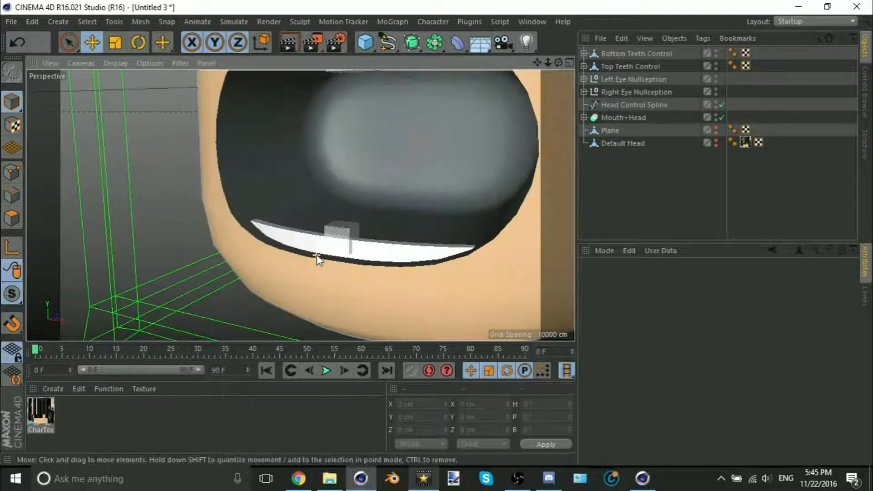
alt+drag(317, 256, 347, 244)
scroll(346, 243, down, 5)
alt+middle_drag(345, 243, 329, 257)
alt+drag(363, 235, 341, 247)
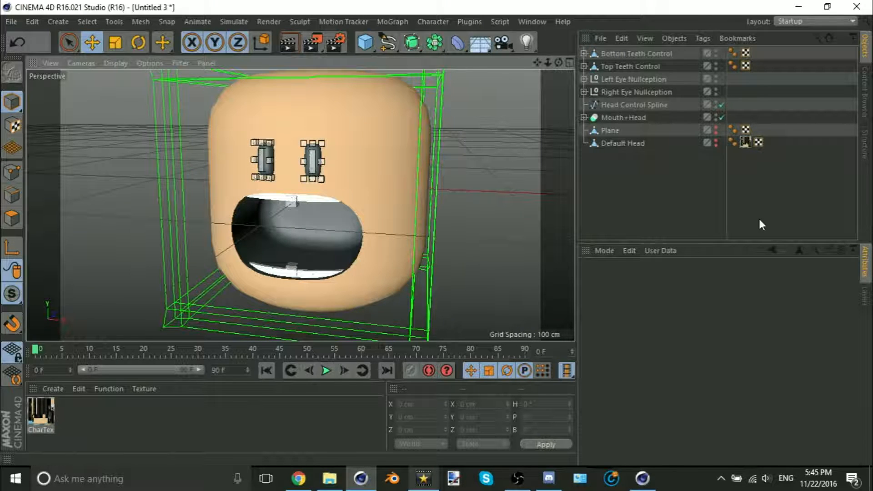
alt+drag(400, 219, 423, 190)
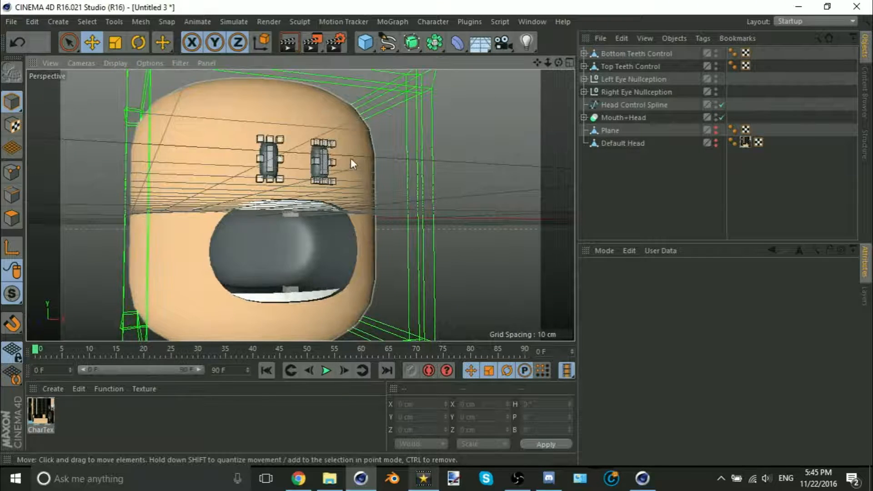
scroll(329, 151, down, 5)
alt+middle_drag(332, 150, 326, 170)
alt+drag(325, 170, 309, 179)
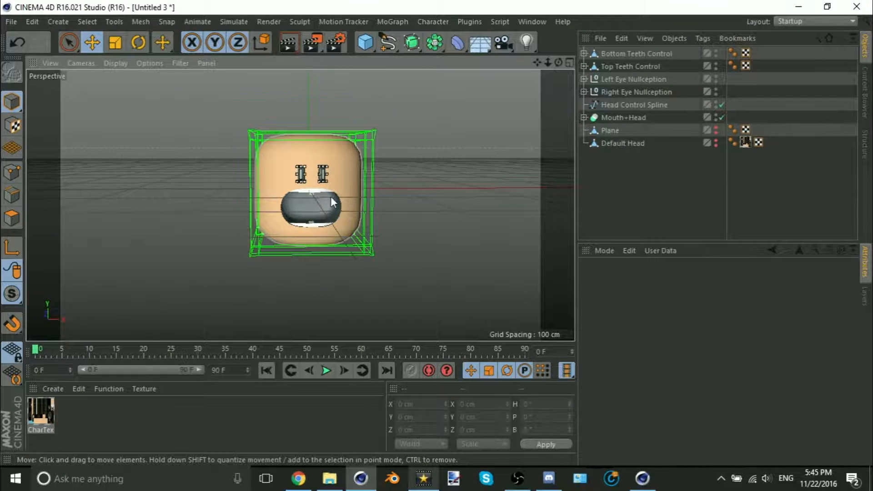
scroll(331, 196, up, 8)
scroll(306, 172, down, 6)
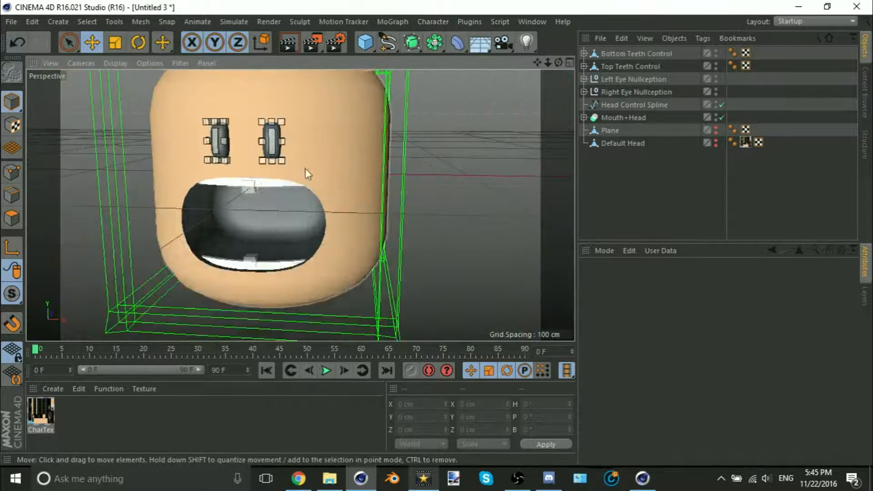
alt+drag(306, 172, 389, 182)
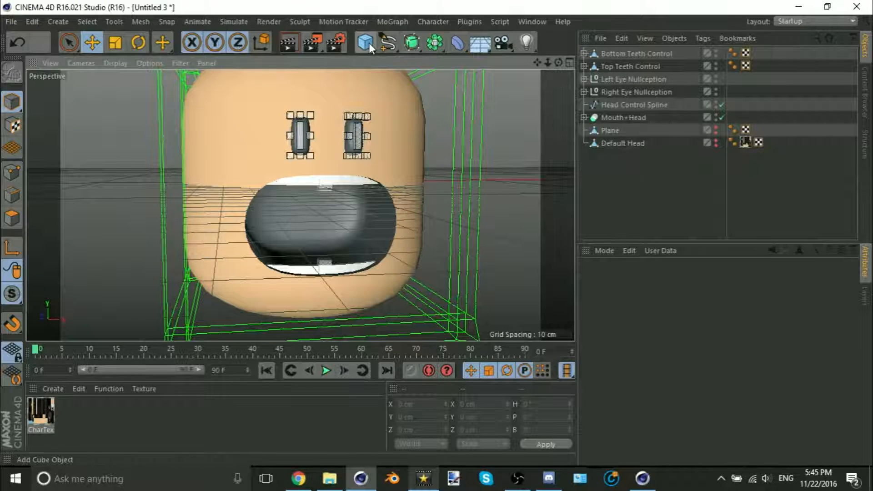
- Add a Null object and set its Display to None, Radius to 0 cm and Aspect Ratio to 0
drag(366, 45, 400, 58)
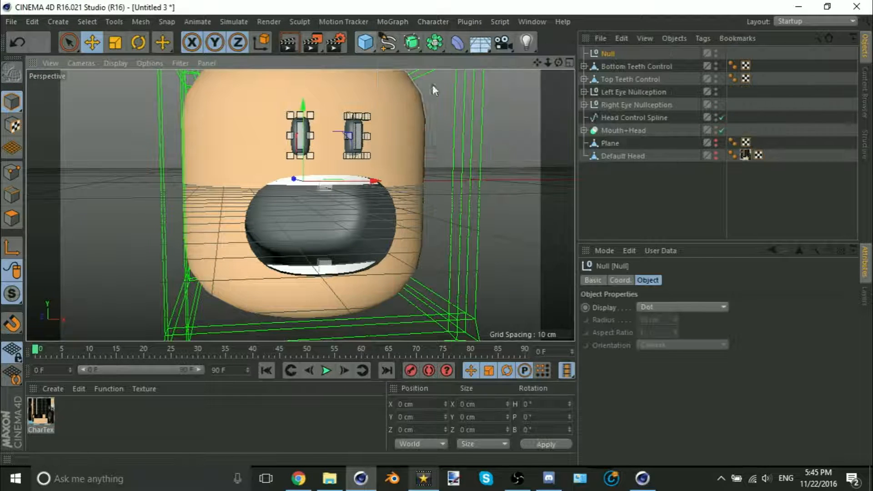
scroll(421, 147, down, 2)
scroll(400, 159, down, 3)
click(681, 306)
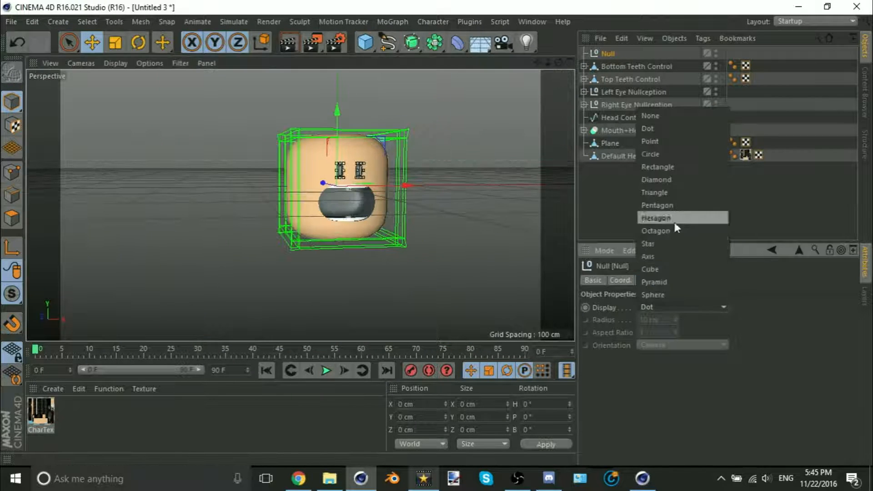
click(665, 114)
click(663, 319)
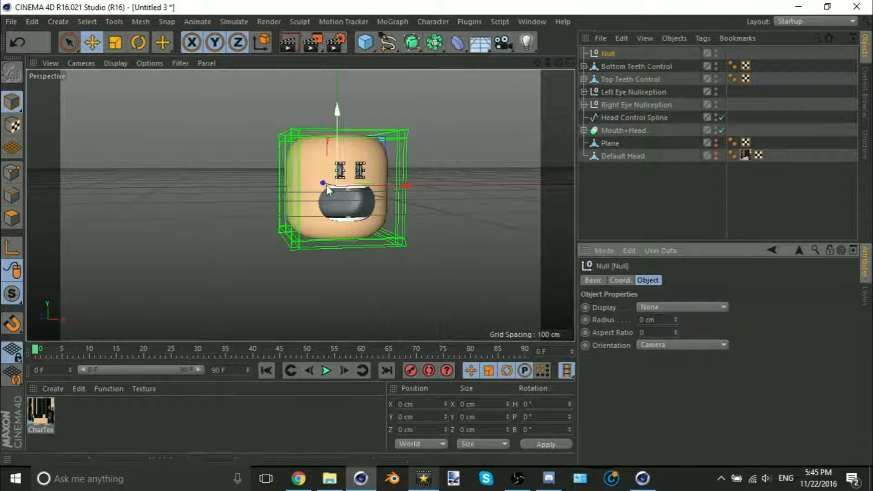
- Rename the new Null object as Teeth Spacing
scroll(346, 163, up, 4)
mouse_move(352, 166)
alt+mouse_down()
mouse_move(234, 181)
mouse_move(367, 170)
alt+mouse_up()
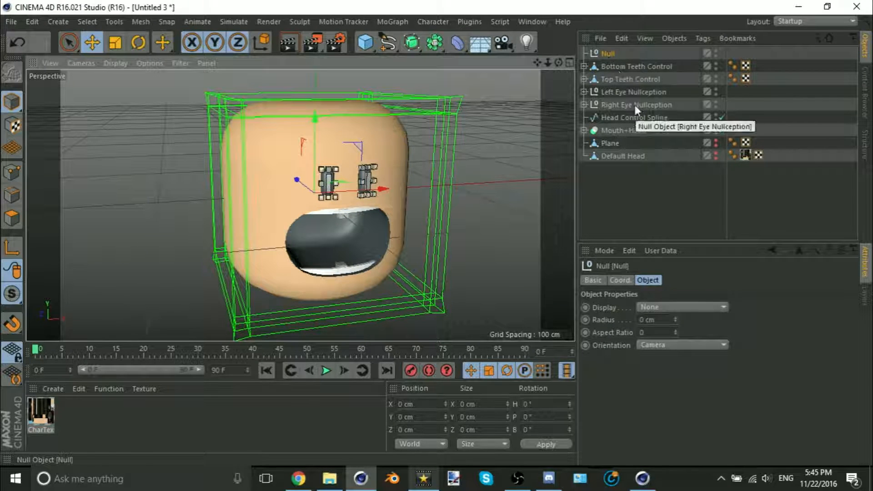
double_click(609, 53)
text(Teeth)
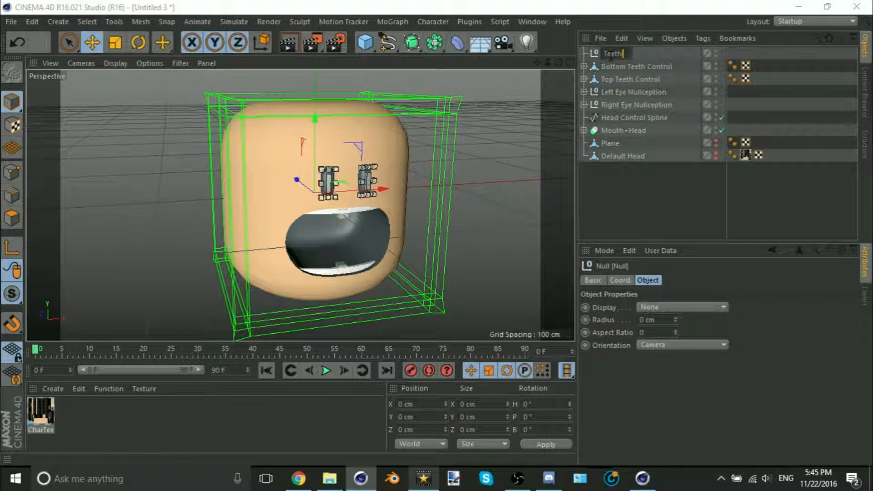
text( Spacing)
key(Return)
- Manage the Teeth Spacing null's user data, replacing the default data entry with a group named XRR Options
click(663, 251)
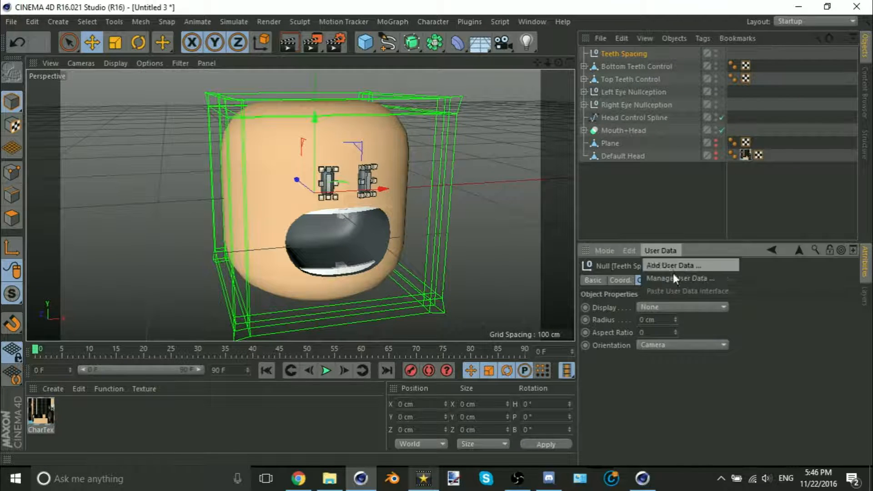
click(674, 278)
click(400, 135)
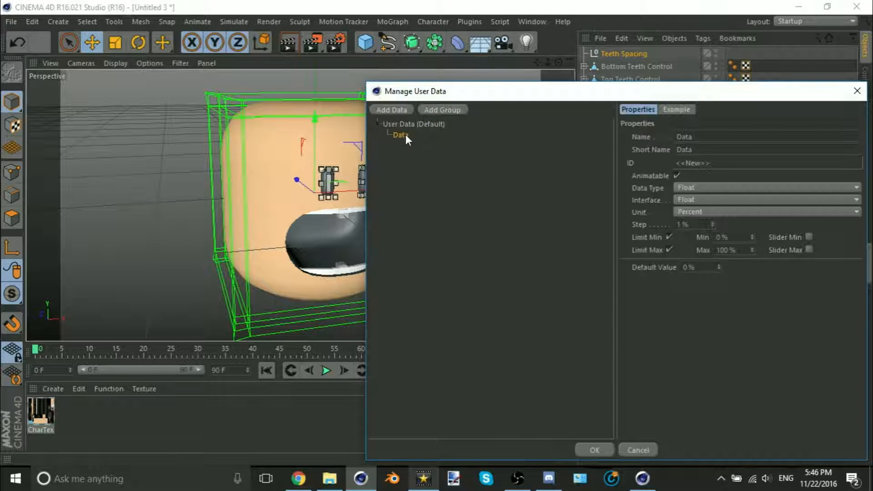
key(Delete)
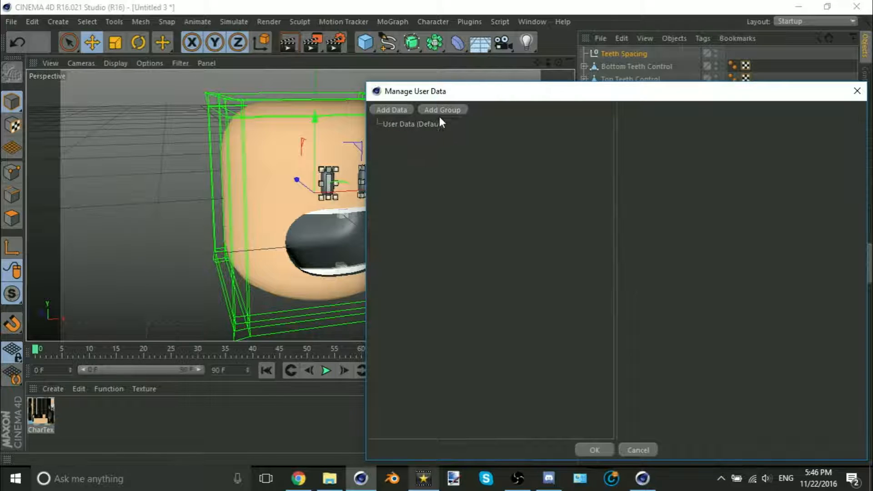
click(440, 110)
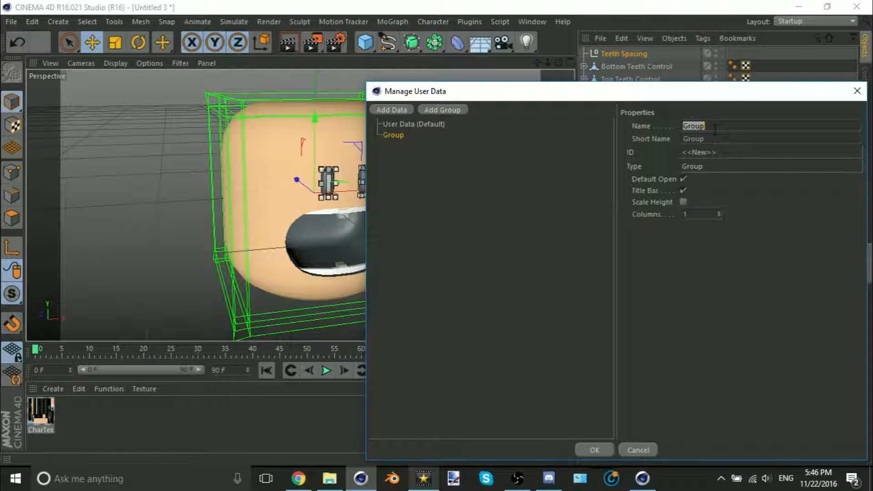
text(XRR Options)
key(Tab)
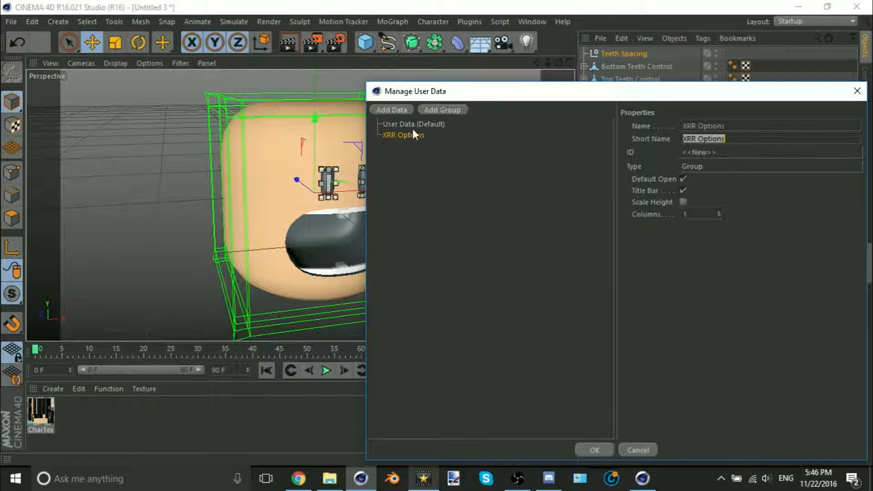
- Add a Float data entry named Teeth Spacing inside the XRR Options group
click(391, 109)
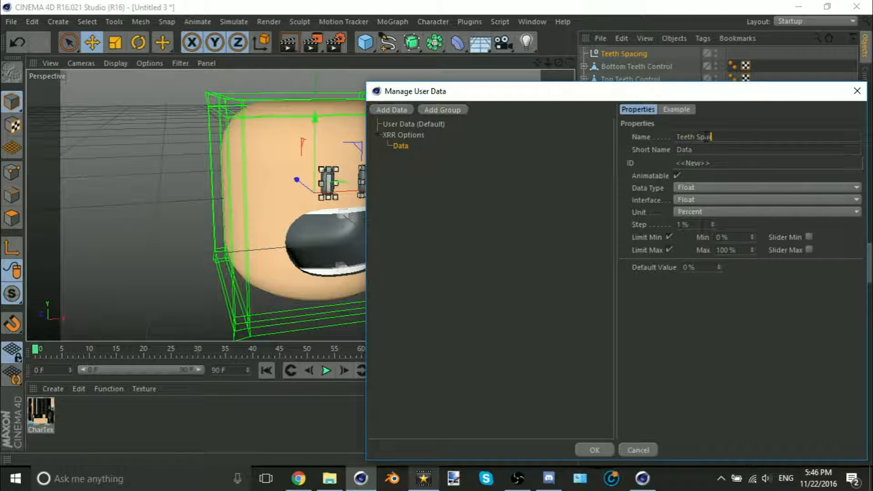
click(525, 269)
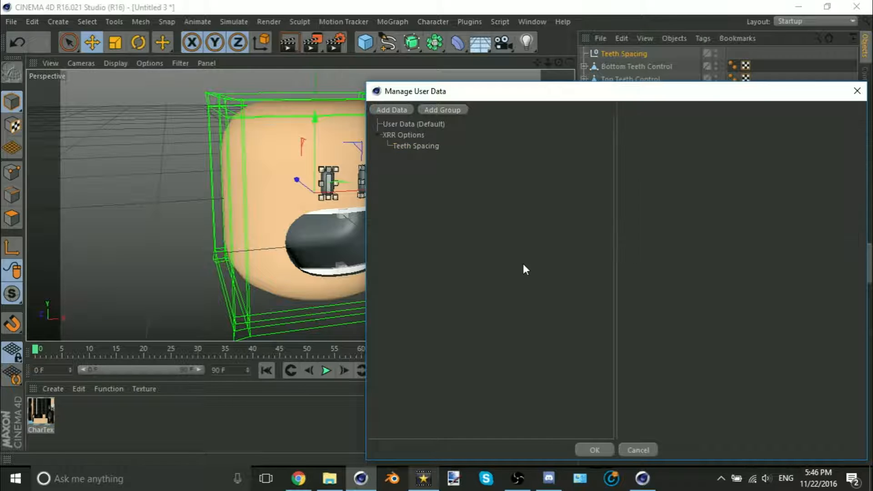
click(437, 145)
click(687, 191)
click(583, 236)
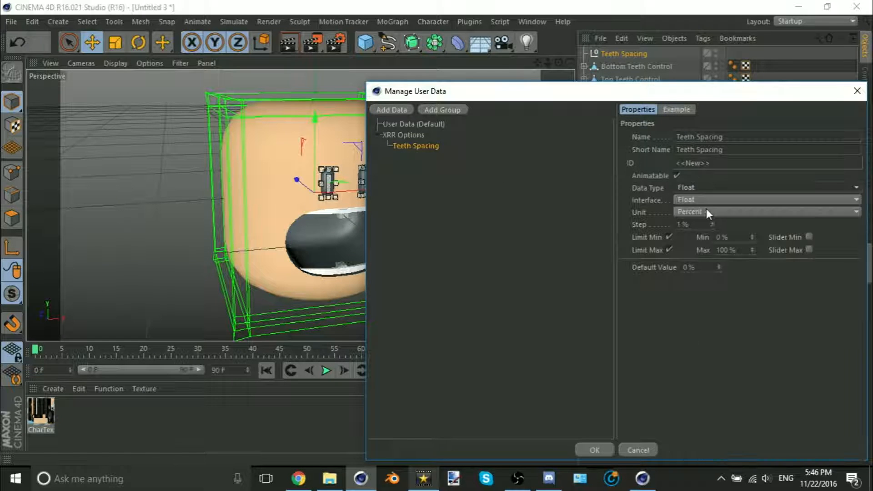
- Set the Teeth Spacing entry's Interface to Float Slider and its Unit to Real
click(733, 199)
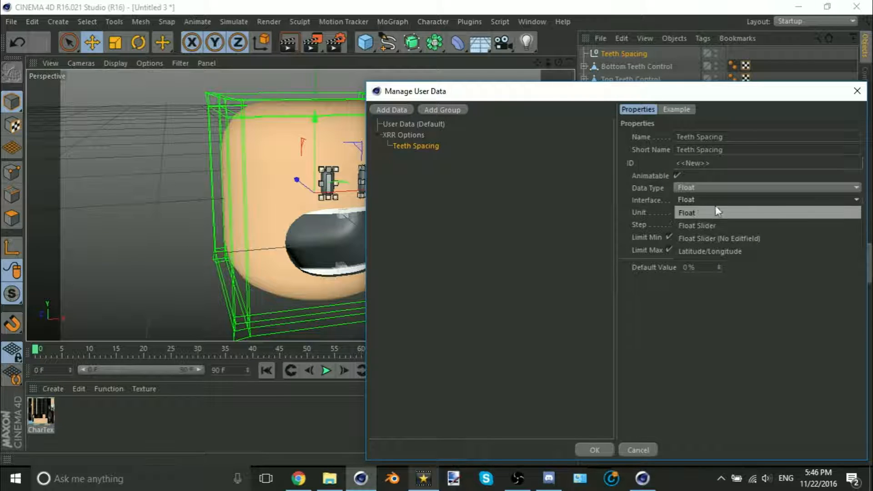
click(716, 209)
click(727, 200)
click(724, 223)
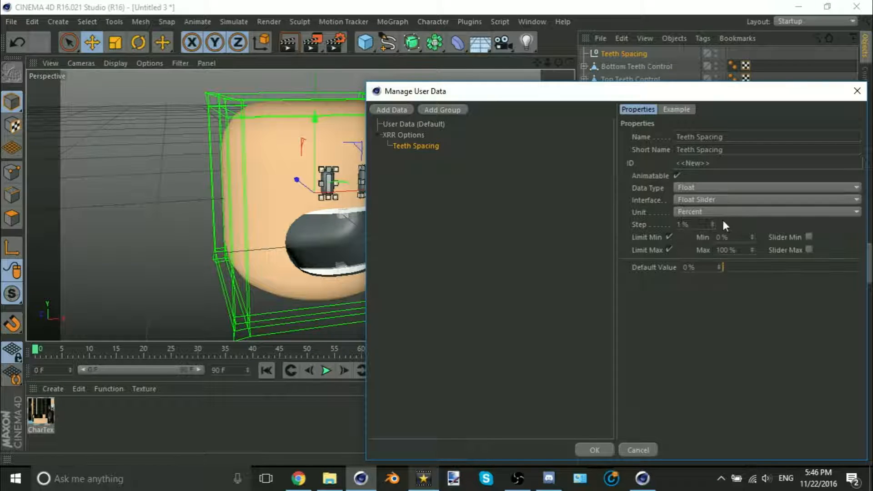
click(704, 212)
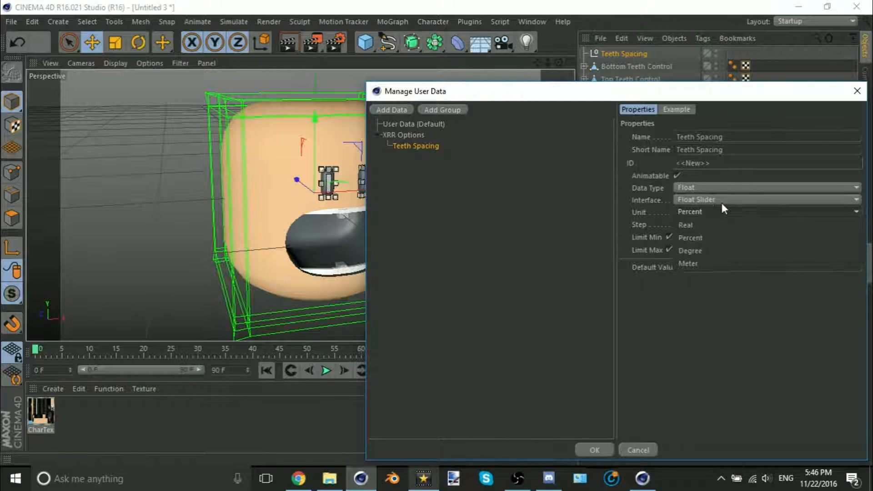
click(721, 204)
click(728, 212)
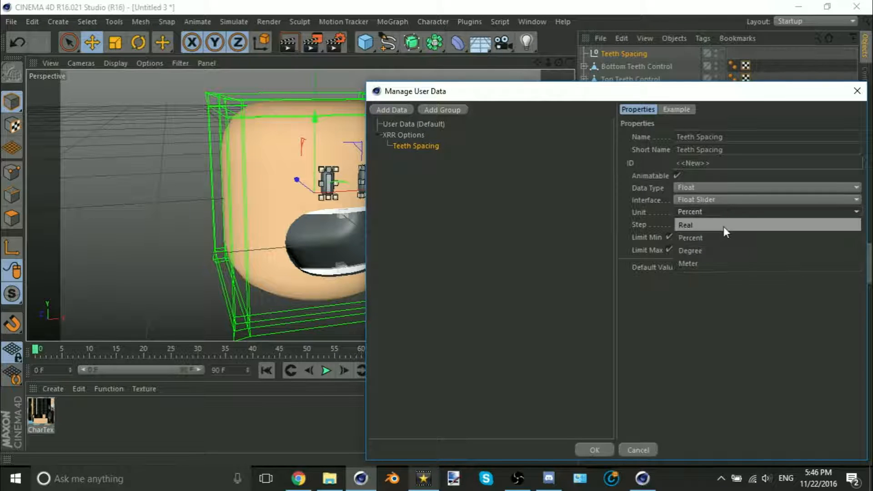
click(723, 224)
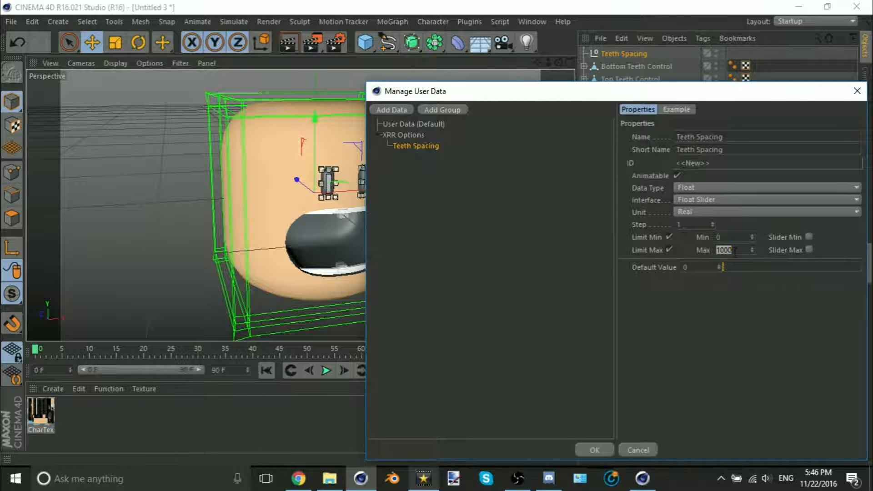
- Set the Teeth Spacing entry's Step and Min to 0.001, Max and Default Value to 1, and confirm the user data
text(100)
click(681, 224)
text(1)
double_click(695, 267)
text(1)
key(Return)
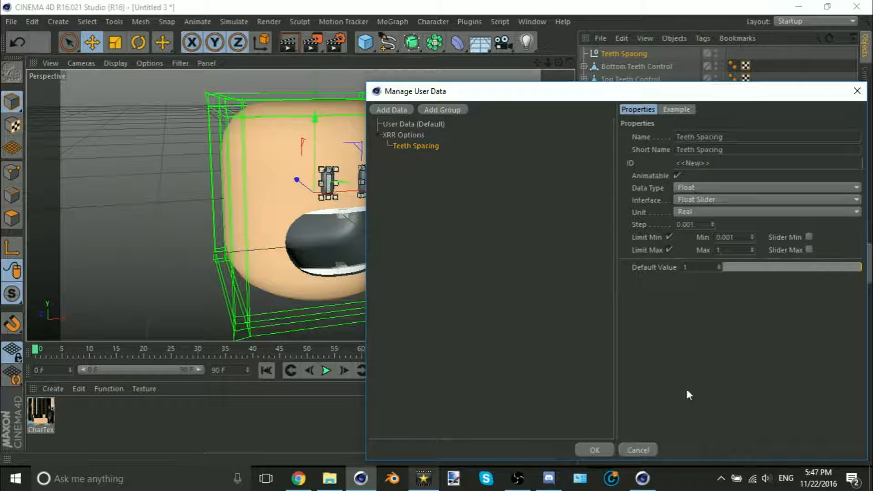
click(594, 449)
- Show the null's XRR Options and test the Teeth Spacing slider, returning it to 1
drag(768, 371, 791, 382)
click(754, 280)
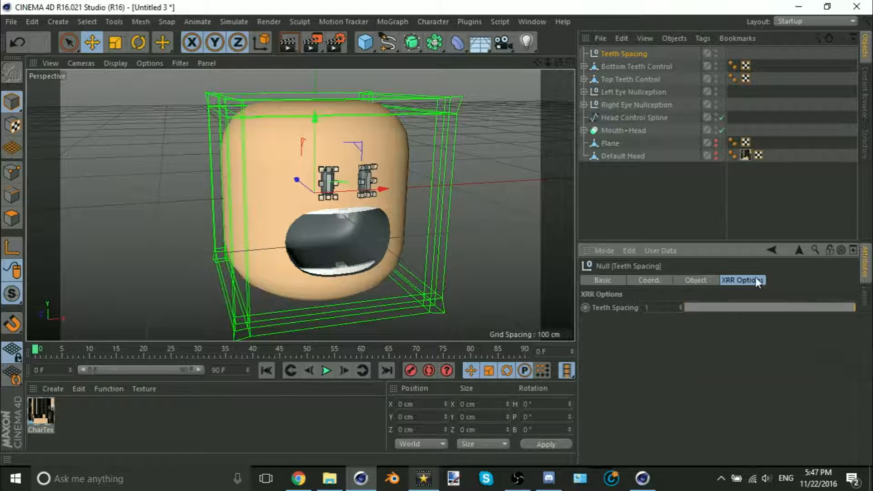
drag(755, 306, 857, 318)
scroll(356, 216, up, 3)
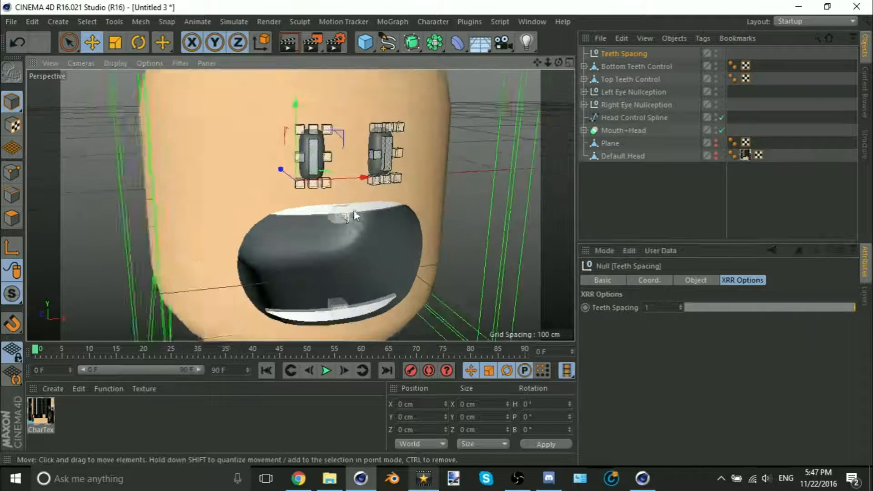
alt+drag(355, 216, 391, 187)
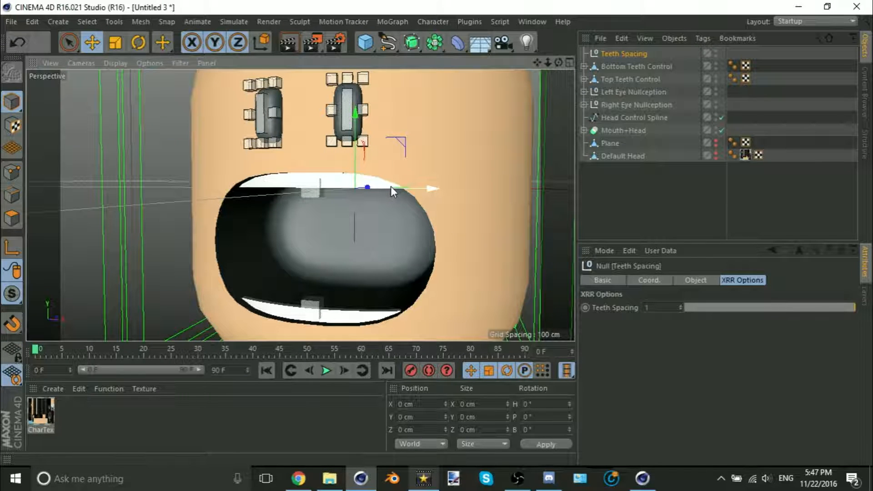
drag(12, 352, 122, 384)
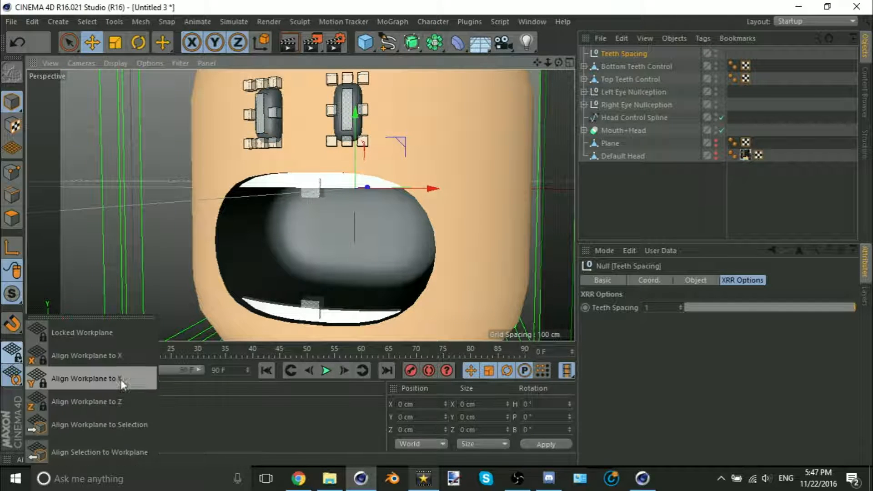
scroll(353, 218, down, 7)
alt+middle_drag(352, 223, 345, 196)
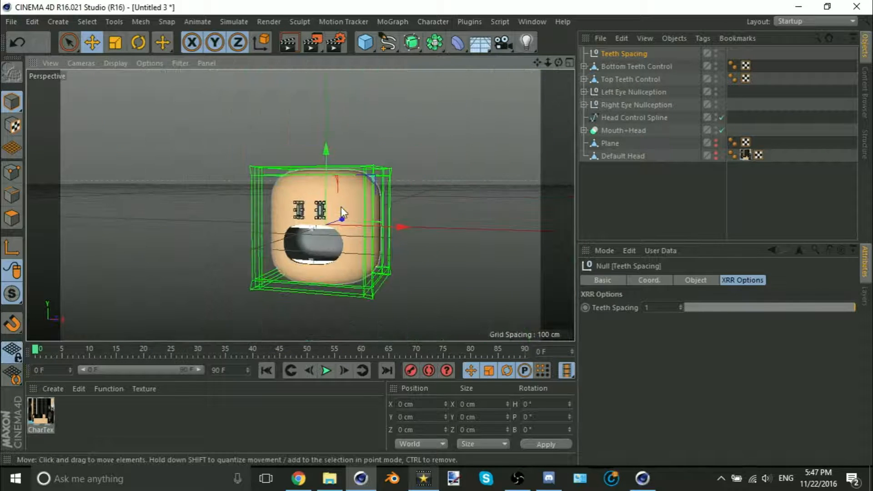
- Add an XPresso tag to the Teeth Spacing null and bring the null into the node graph as a node
key(shift+c)
text(xpresso)
key(Return)
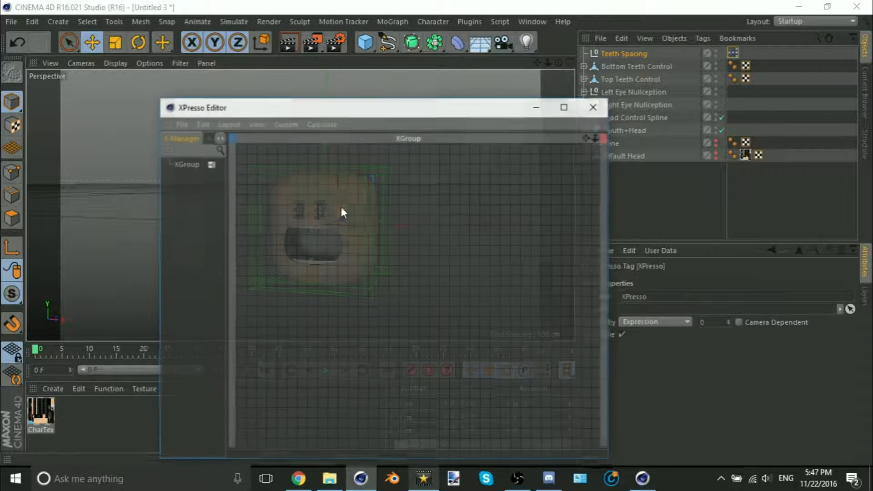
drag(632, 50, 329, 205)
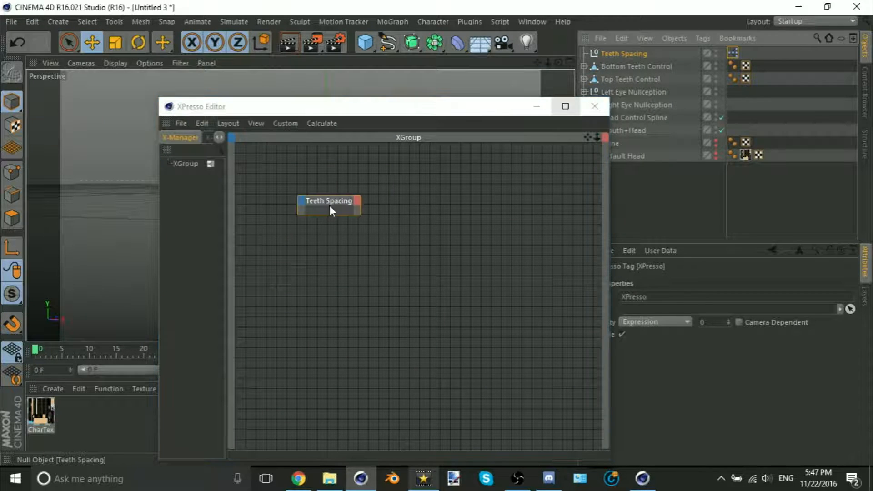
drag(425, 113, 315, 107)
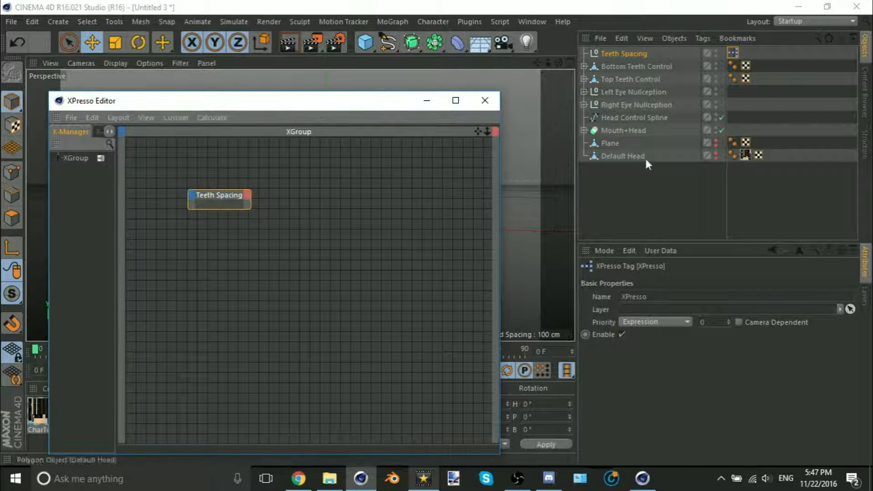
click(758, 195)
click(455, 100)
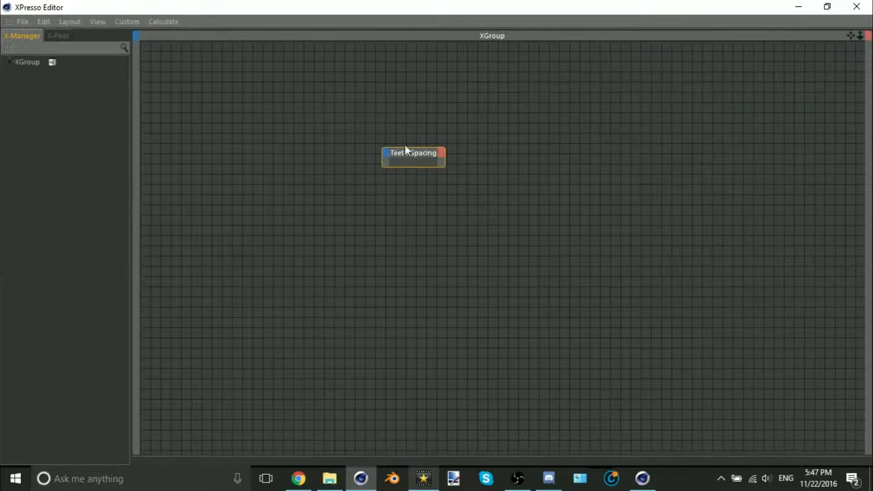
drag(405, 151, 317, 134)
- Add the XRR Options Teeth Spacing output port to the Teeth Spacing node and resize the node to fit it
right_click(318, 135)
click(341, 157)
click(350, 179)
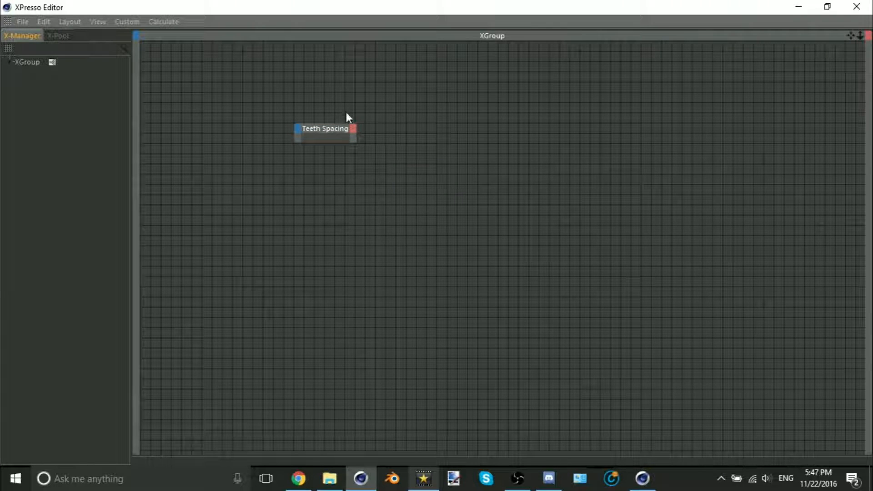
click(353, 129)
mouse_move(440, 315)
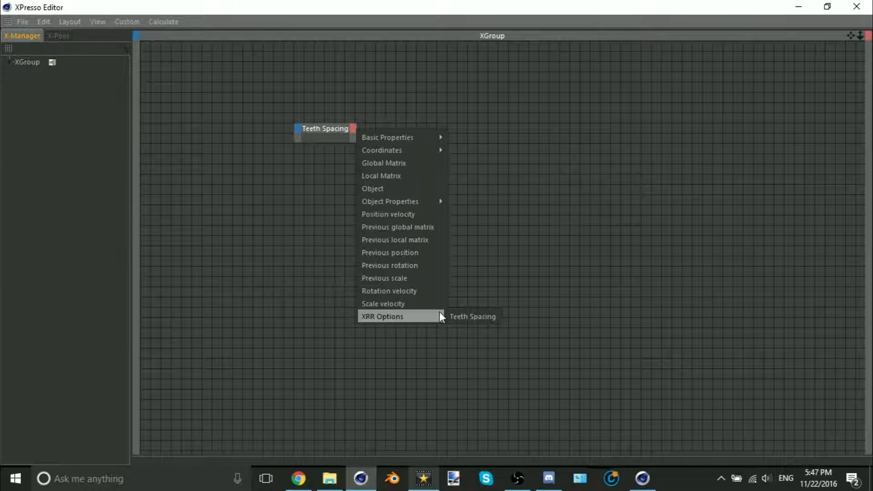
click(346, 130)
click(352, 128)
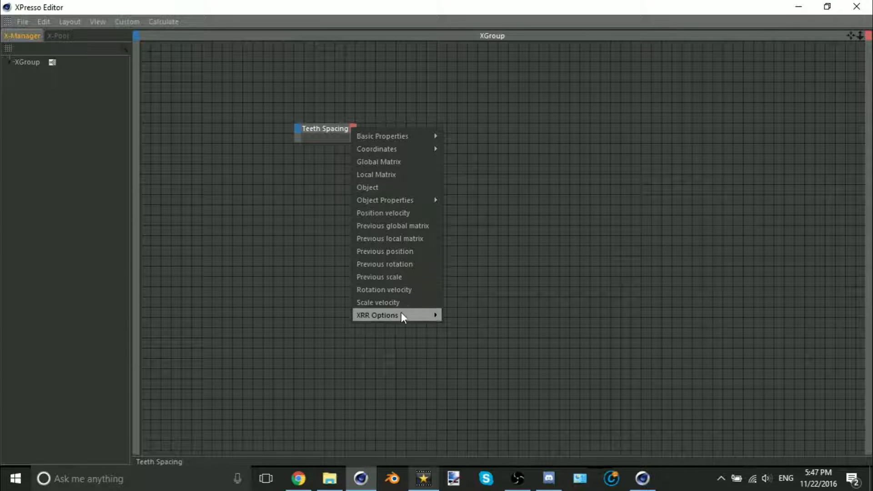
mouse_move(409, 315)
click(454, 314)
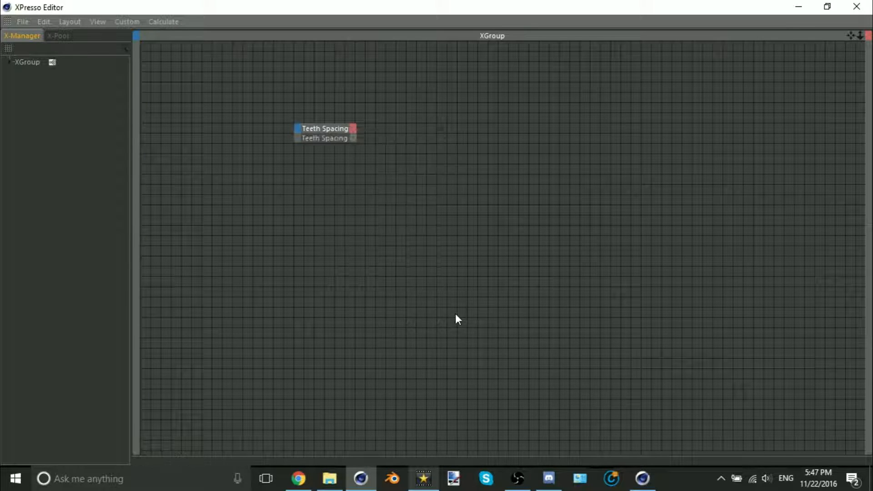
right_click(333, 133)
click(359, 227)
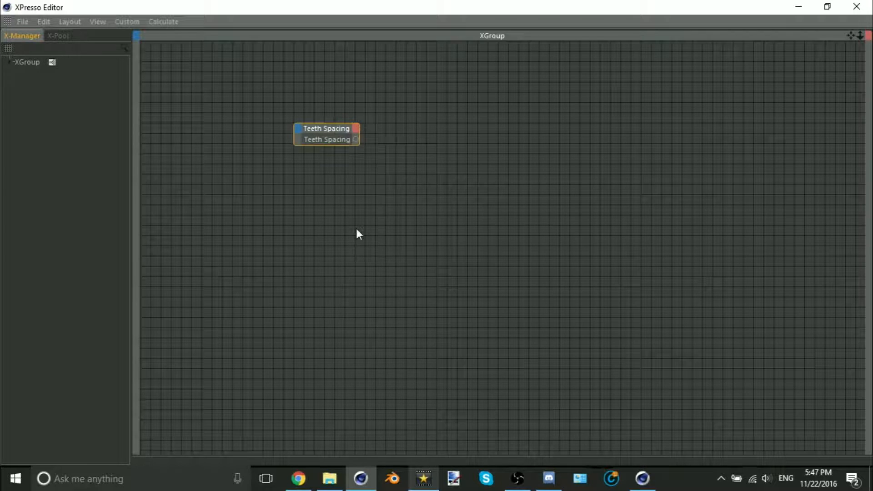
- Look through the Bottom Teeth Control hierarchy down to the individual Tooth objects, then collapse it
drag(514, 4, 308, 81)
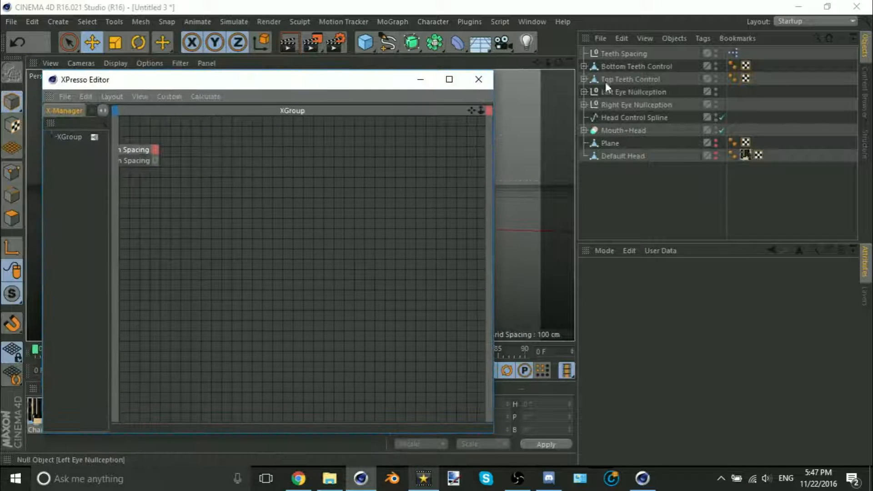
click(583, 66)
click(591, 79)
click(598, 91)
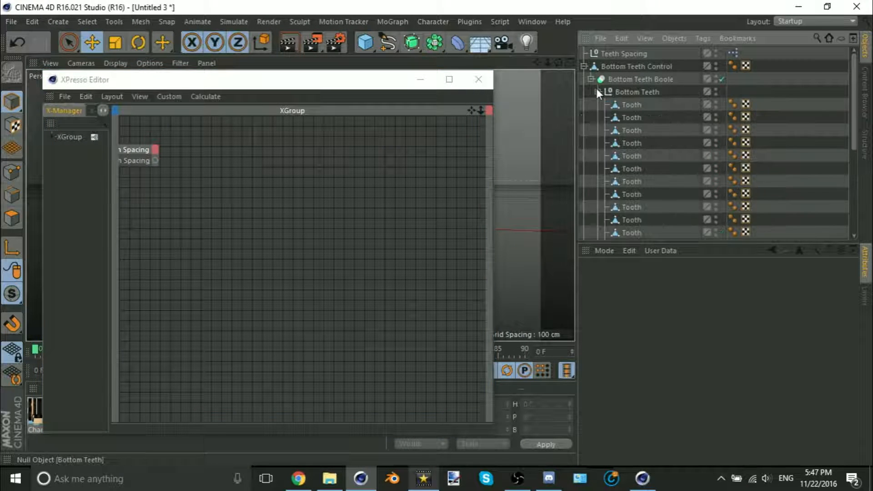
click(590, 79)
click(583, 66)
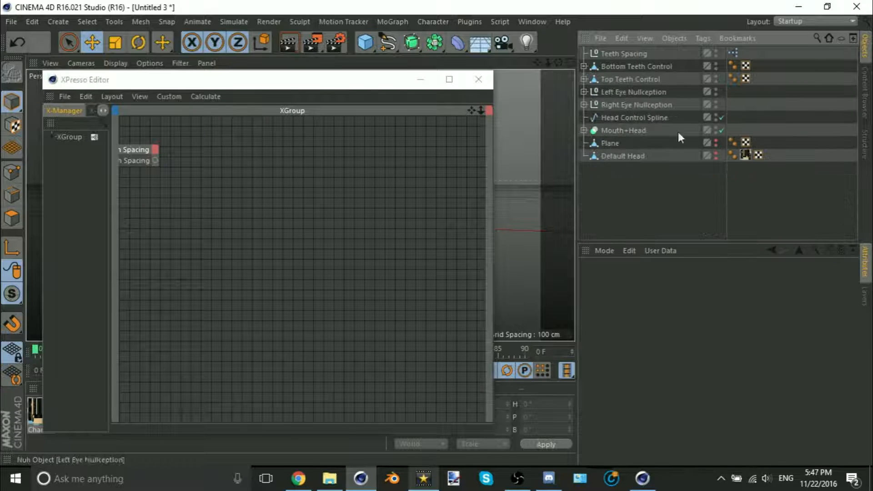
- Load the XRR 1.4.1 object preset and move the rig to X 300 cm beside the head
click(420, 79)
click(600, 38)
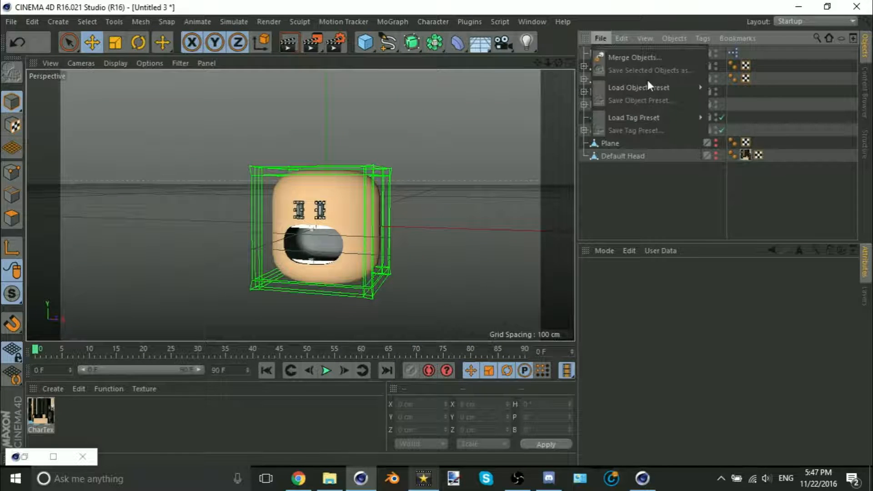
mouse_move(652, 88)
mouse_move(749, 267)
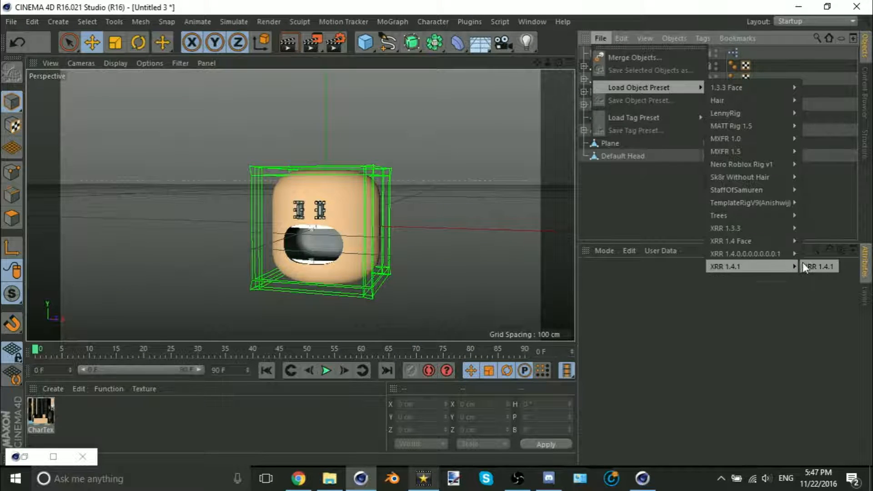
click(816, 267)
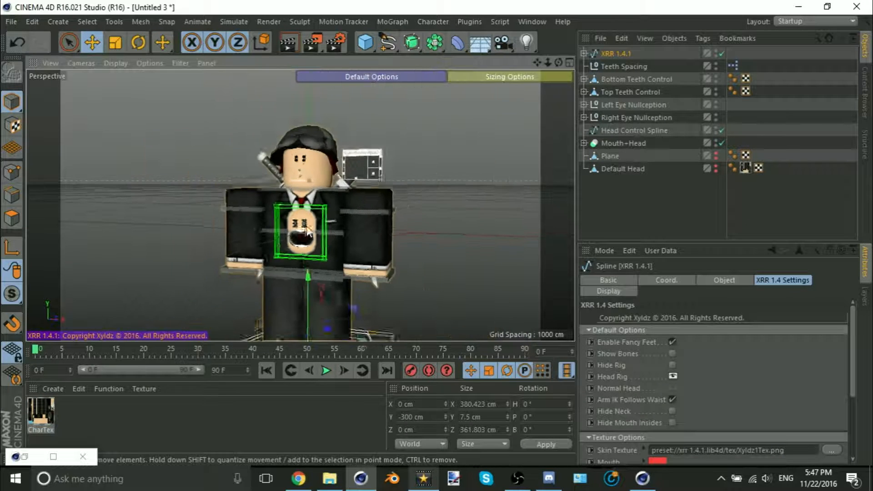
scroll(323, 261, down, 2)
alt+middle_drag(324, 262, 326, 232)
drag(361, 297, 488, 300)
- Turn on Show Bones for the rig and test rotating its Abdomen Controller, undoing each rotation
click(399, 77)
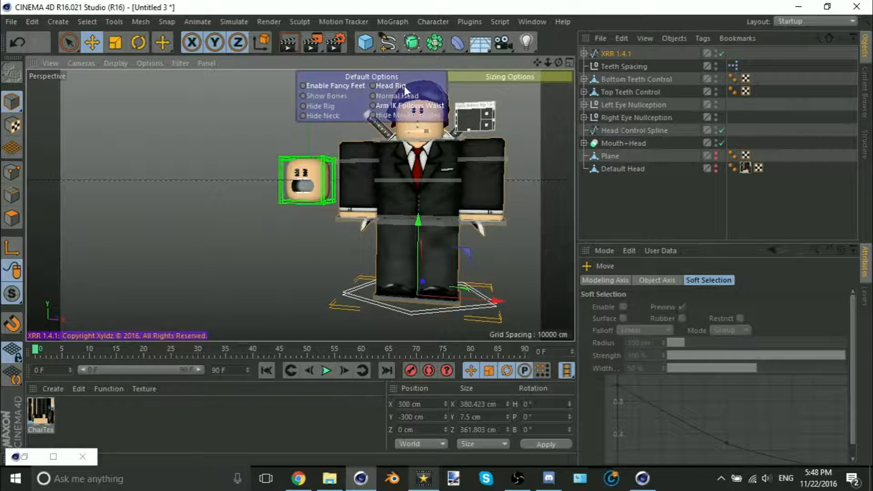
click(325, 96)
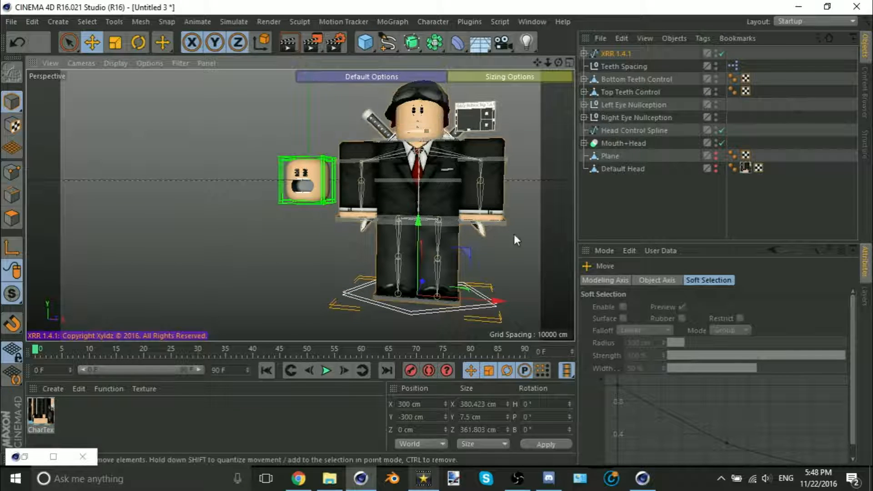
scroll(431, 184, up, 5)
click(431, 191)
key(r)
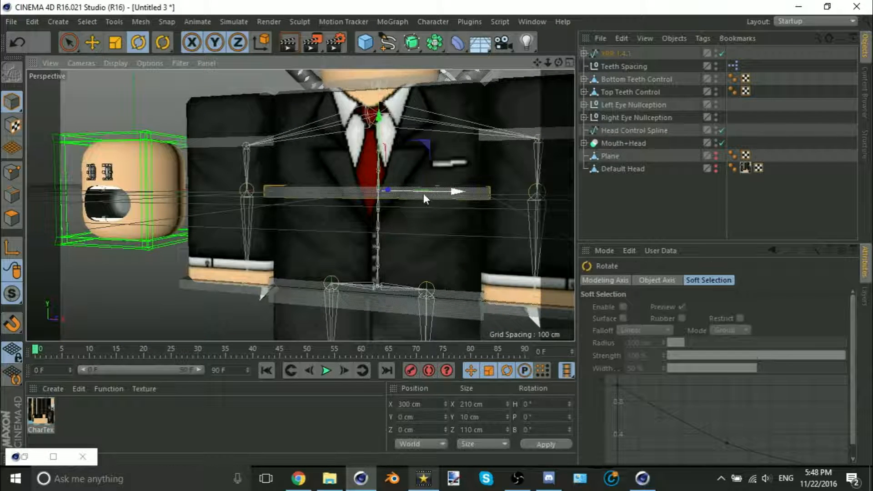
mouse_move(390, 191)
mouse_down()
mouse_move(464, 181)
mouse_move(270, 181)
mouse_move(415, 185)
mouse_move(400, 179)
mouse_up()
key(ctrl+z)
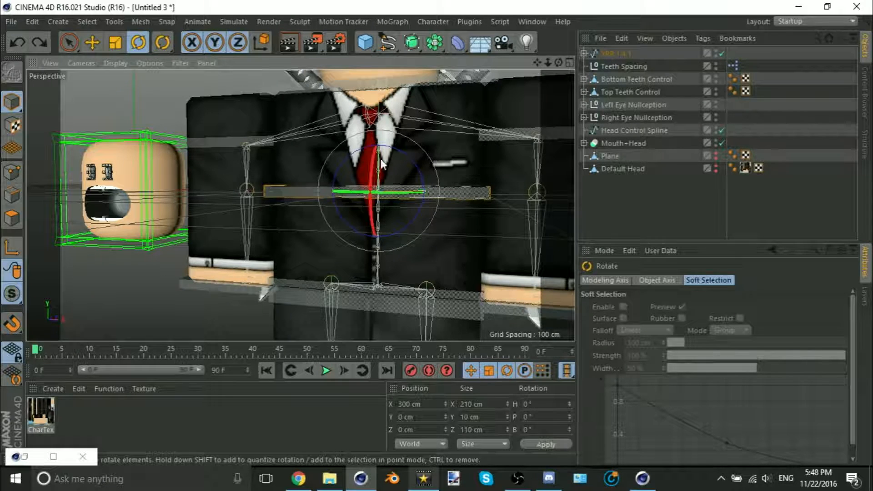
drag(385, 217, 356, 220)
key(ctrl+z)
click(724, 188)
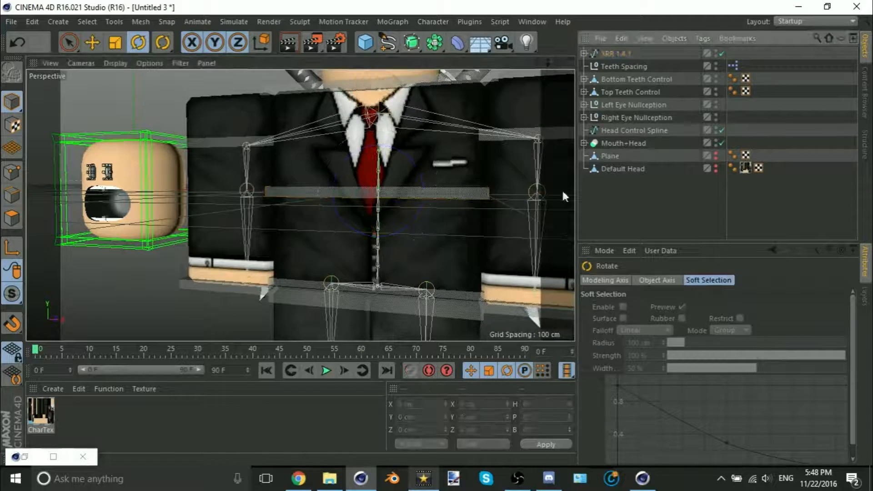
- Rotate the Abdomen Controller once more, undo the rotation, and view the torso bones from an angle
click(421, 190)
drag(371, 177, 384, 207)
key(ctrl+z)
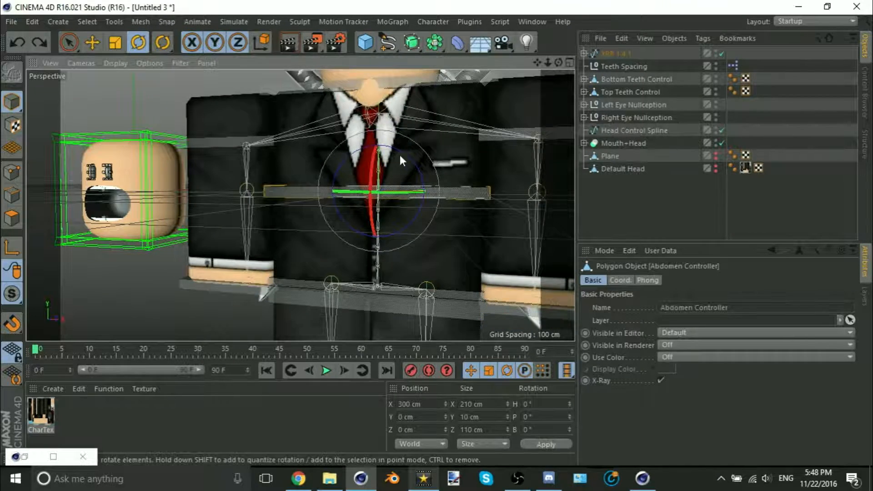
alt+drag(400, 155, 487, 225)
alt+drag(353, 164, 318, 164)
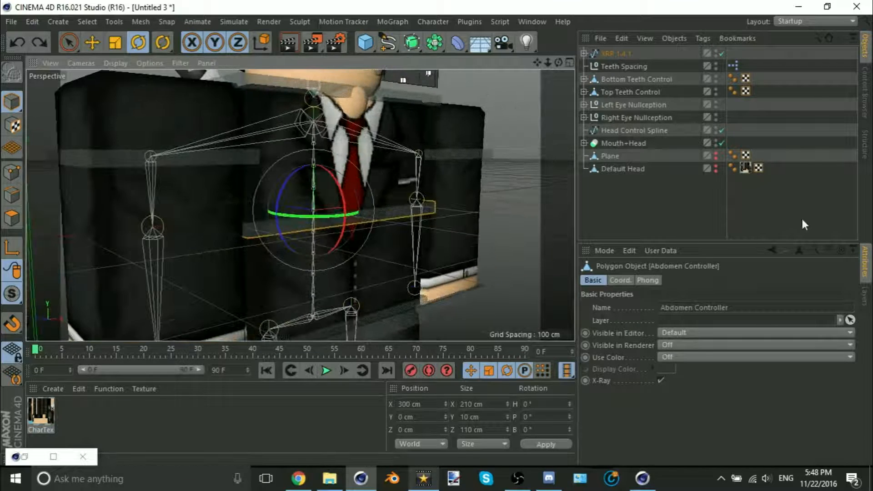
click(802, 219)
- Examine the spine joints up close, try tilting the Abdomen Controller, and undo the changes
scroll(339, 222, up, 6)
alt+drag(359, 214, 318, 218)
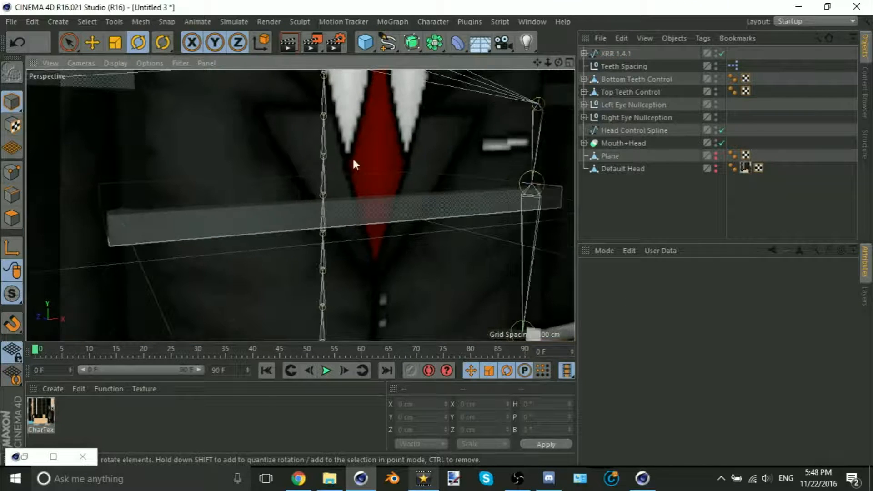
click(346, 212)
scroll(346, 200, down, 5)
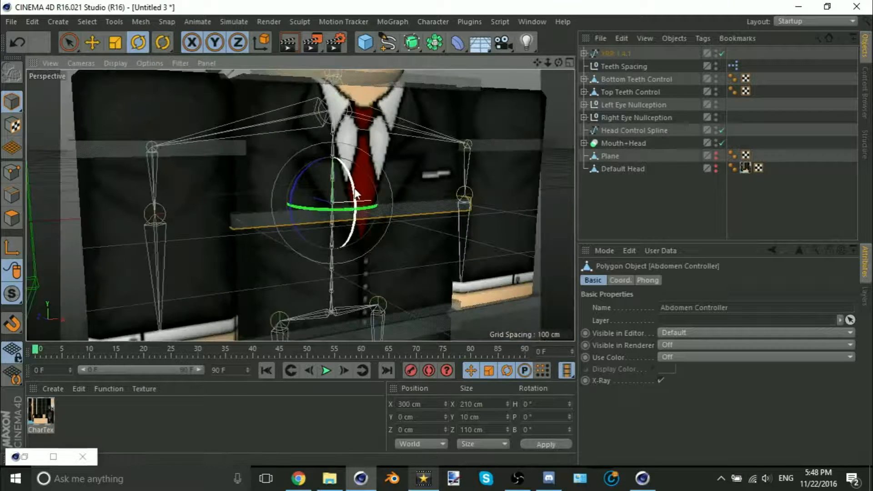
mouse_move(355, 194)
alt+mouse_down()
mouse_move(353, 207)
mouse_move(363, 205)
alt+mouse_up()
click(755, 217)
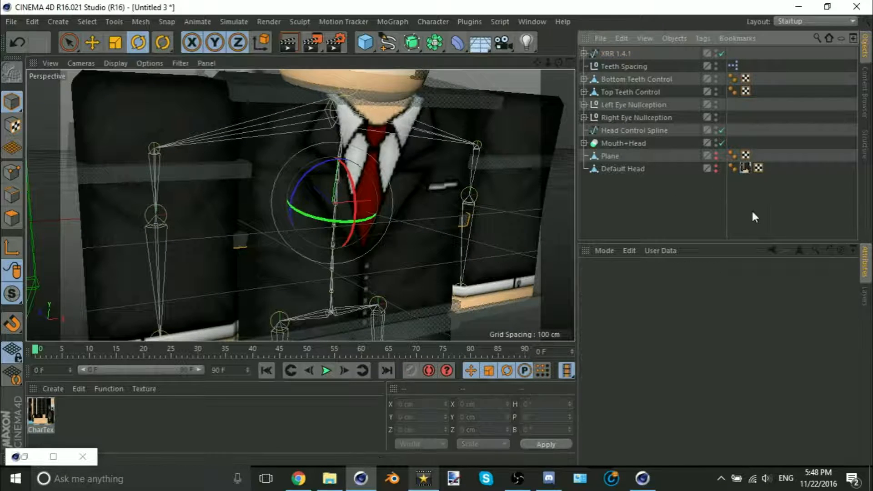
key(ctrl+z)
key(ctrl+z)
key(ctrl+z)
key(ctrl+z)
key(ctrl+z)
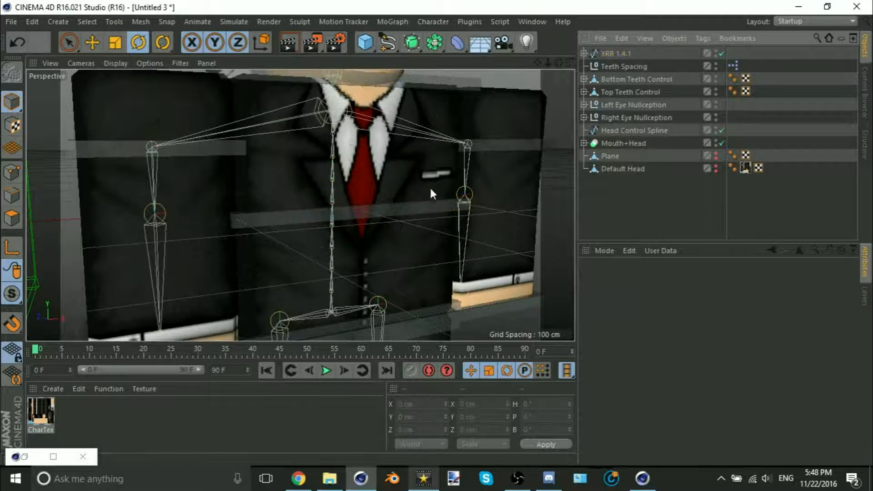
- Delete the XRR 1.4.1 rig from the scene
scroll(372, 185, down, 6)
alt+middle_drag(372, 185, 414, 214)
alt+drag(318, 204, 339, 200)
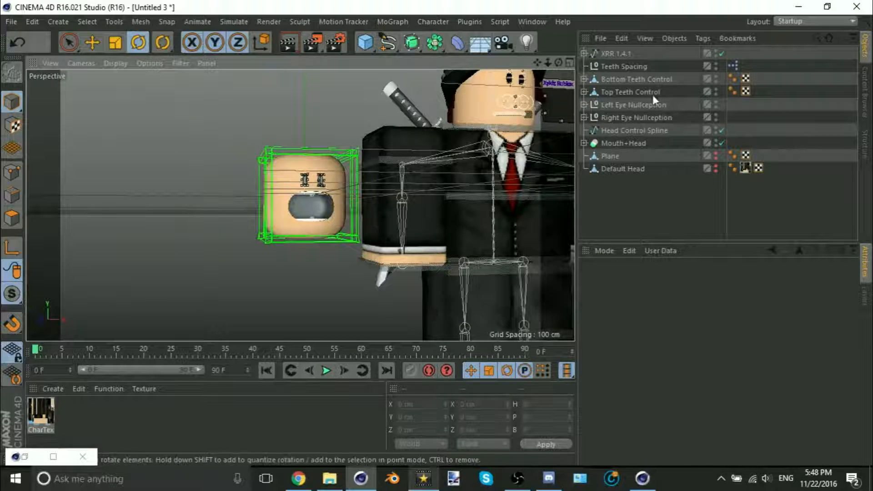
click(616, 53)
key(Delete)
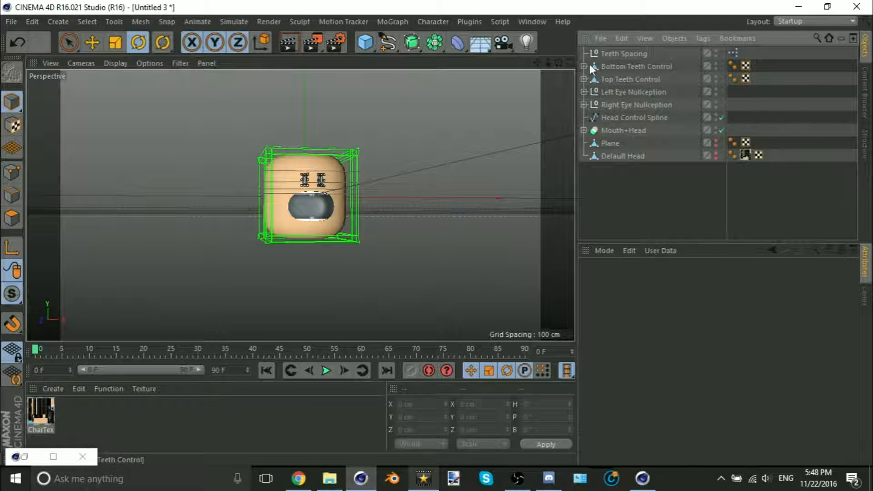
- Examine the full set of Tooth objects under Bottom Teeth by selecting them all, then deselect and collapse the hierarchy
click(584, 67)
click(591, 79)
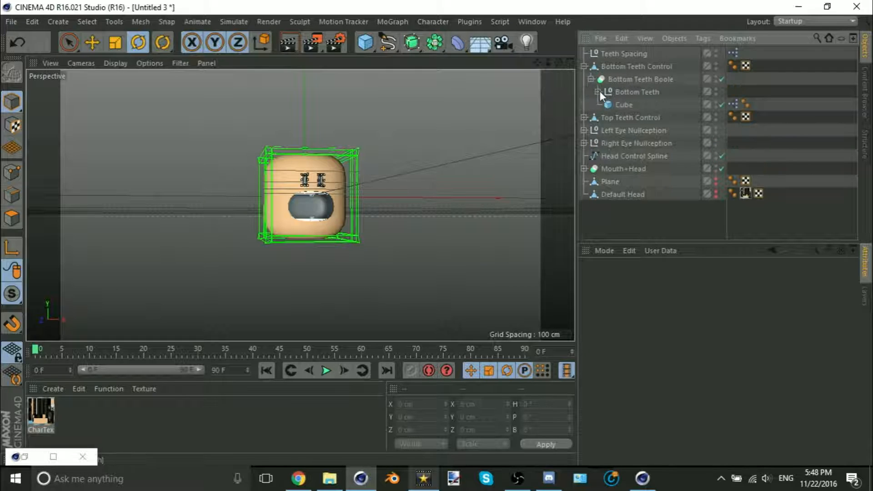
click(597, 92)
click(626, 105)
scroll(626, 118, down, 4)
shift+click(630, 143)
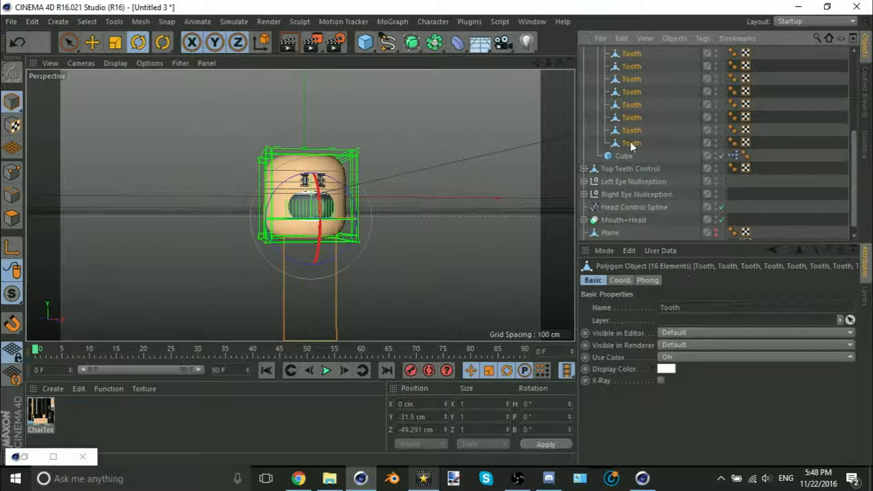
click(824, 194)
scroll(651, 163, up, 4)
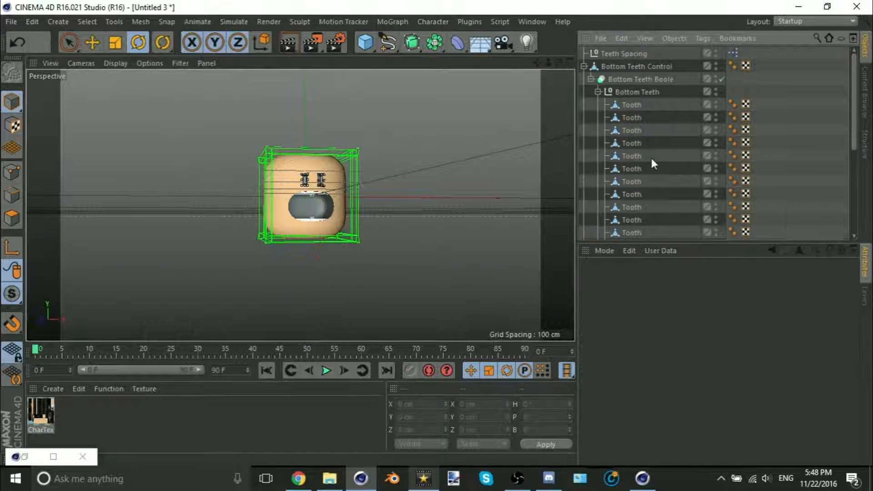
click(598, 92)
click(591, 79)
click(584, 66)
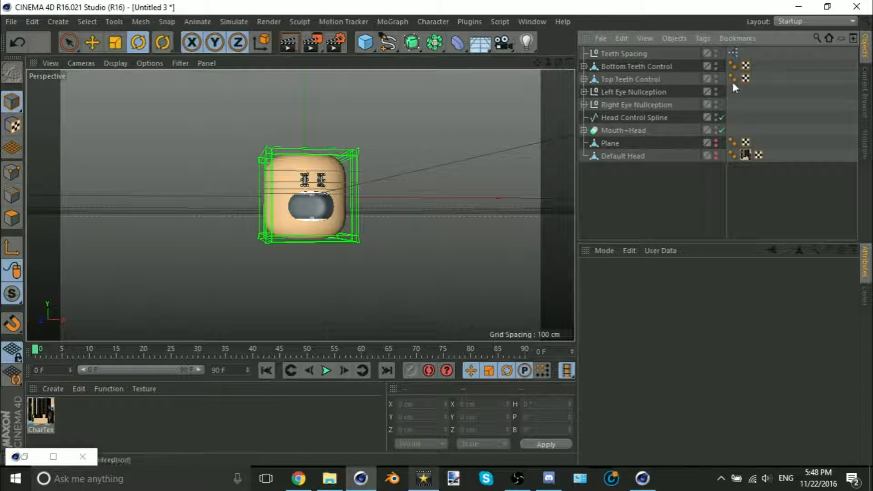
- Open the Teeth Spacing XPresso setup and add an Iteration node above the Teeth Spacing node
double_click(734, 53)
click(450, 78)
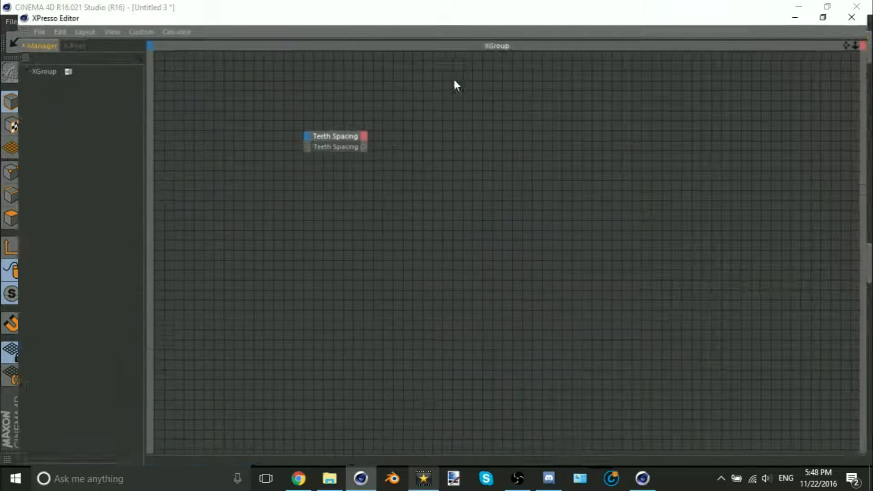
right_click(393, 113)
mouse_move(400, 119)
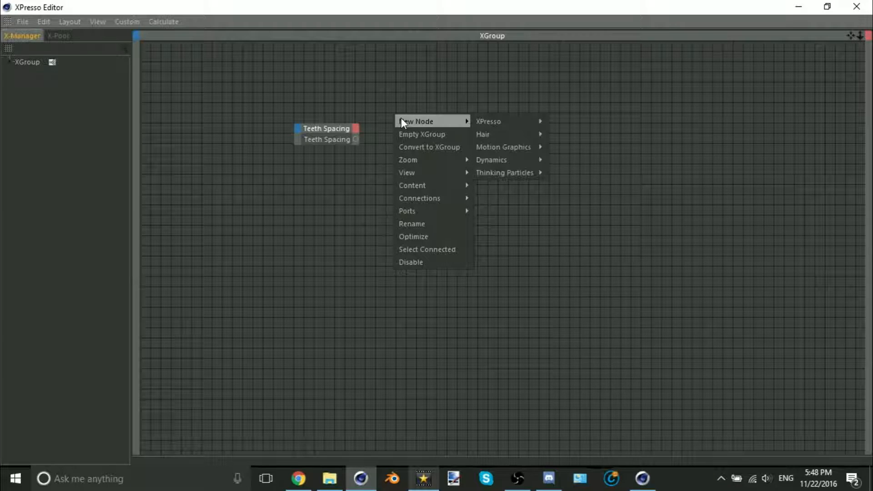
mouse_move(509, 119)
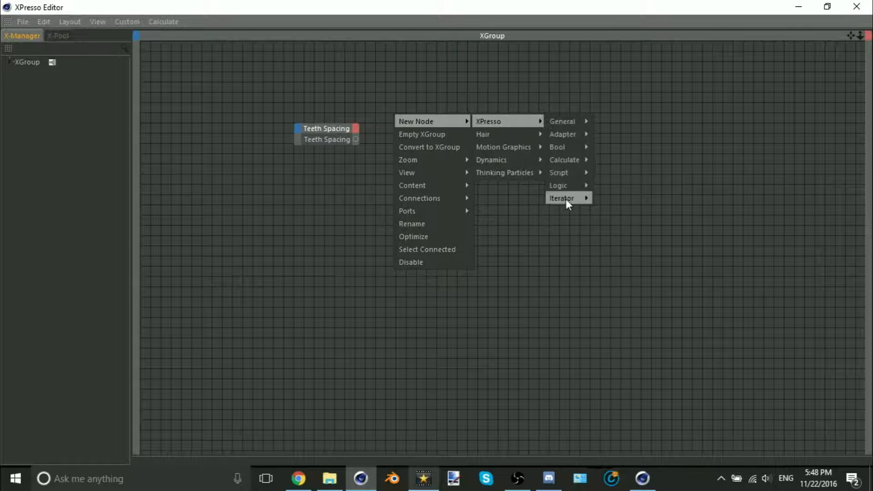
mouse_move(566, 198)
click(608, 197)
drag(374, 106, 330, 83)
right_click(330, 83)
click(463, 171)
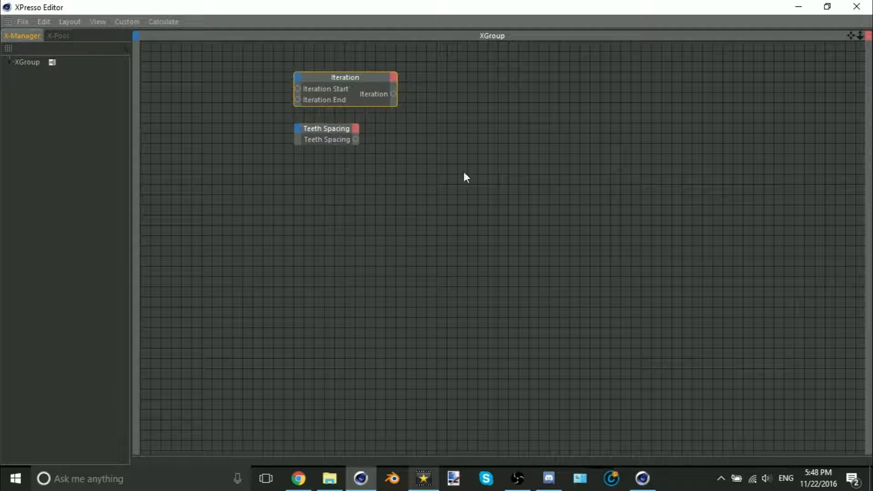
- Set the Iteration node's Iteration End to 31
click(374, 78)
drag(412, 7, 191, 93)
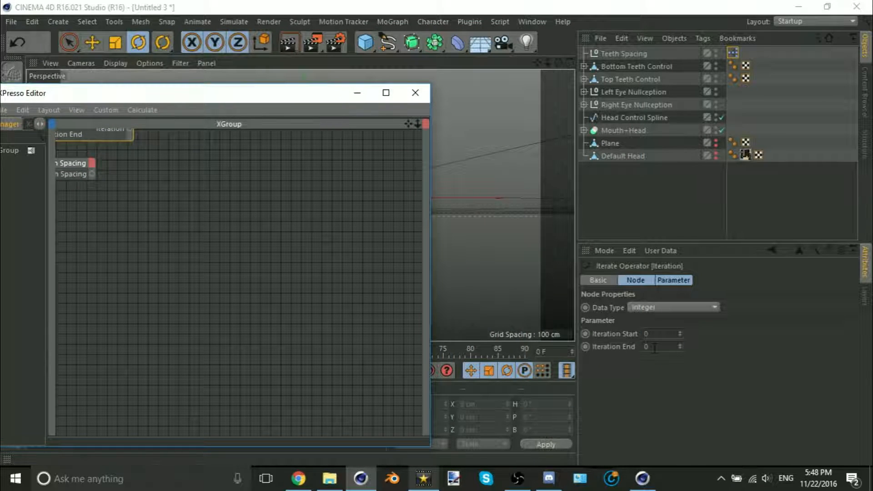
click(659, 343)
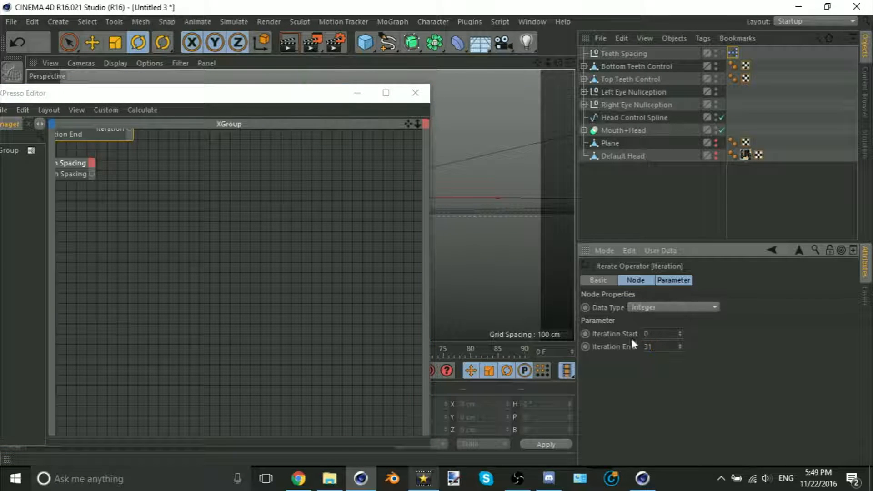
click(782, 205)
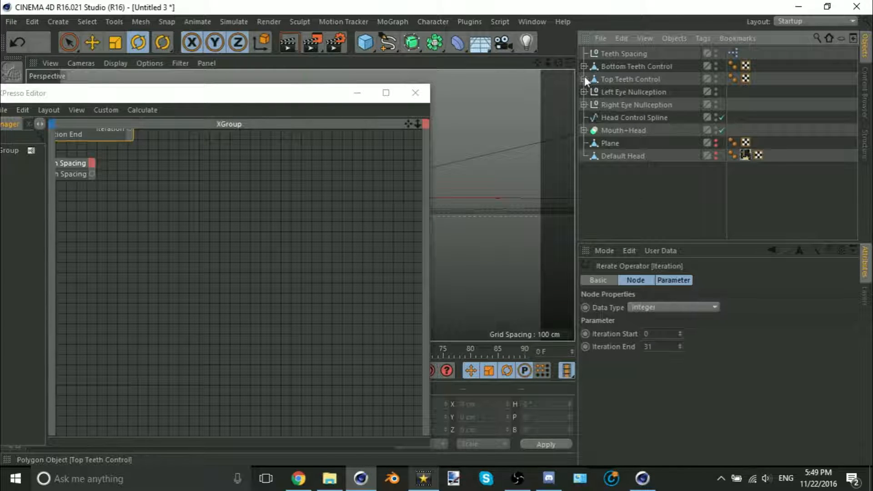
- Add a Link List node beside the Iteration node and align it to the grid
click(386, 93)
right_click(420, 88)
mouse_move(525, 94)
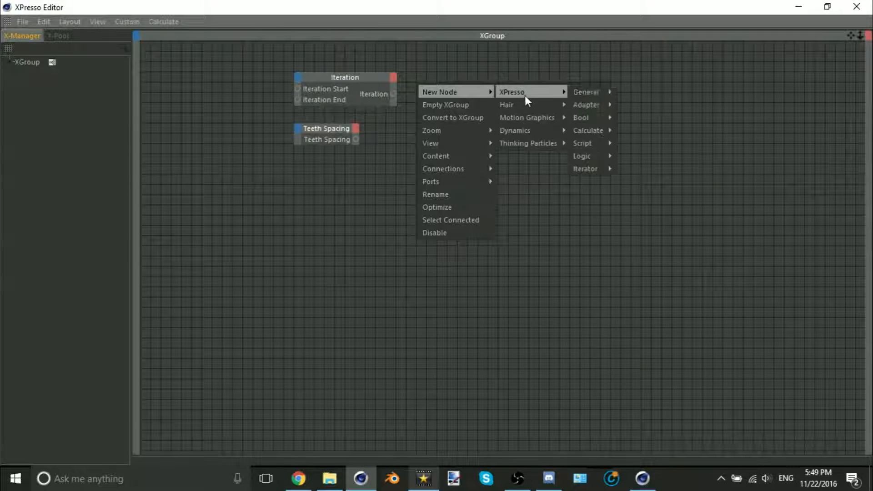
mouse_move(586, 93)
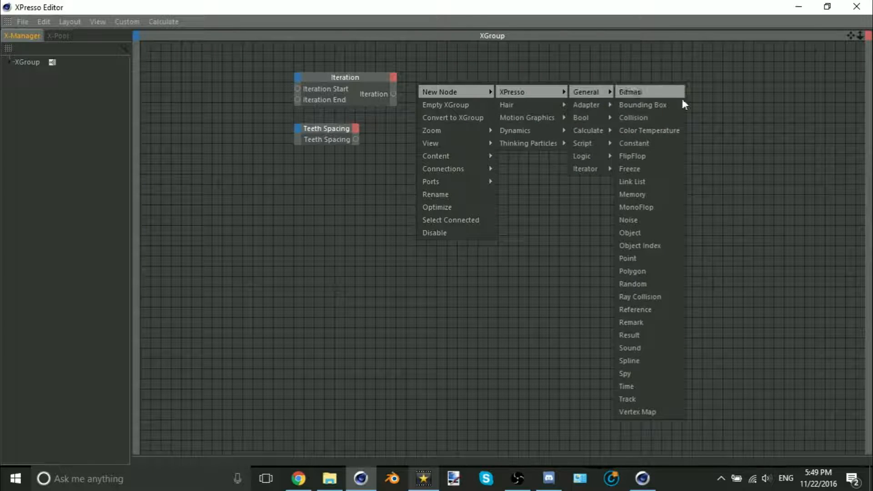
click(640, 186)
drag(411, 81, 436, 85)
right_click(434, 85)
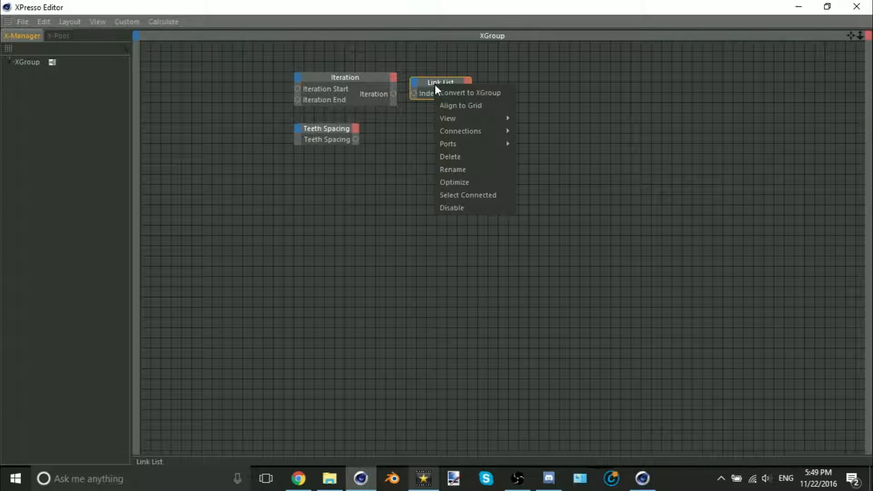
click(460, 105)
- Align the Iteration, Link List and Teeth Spacing nodes to the grid together
double_click(496, 7)
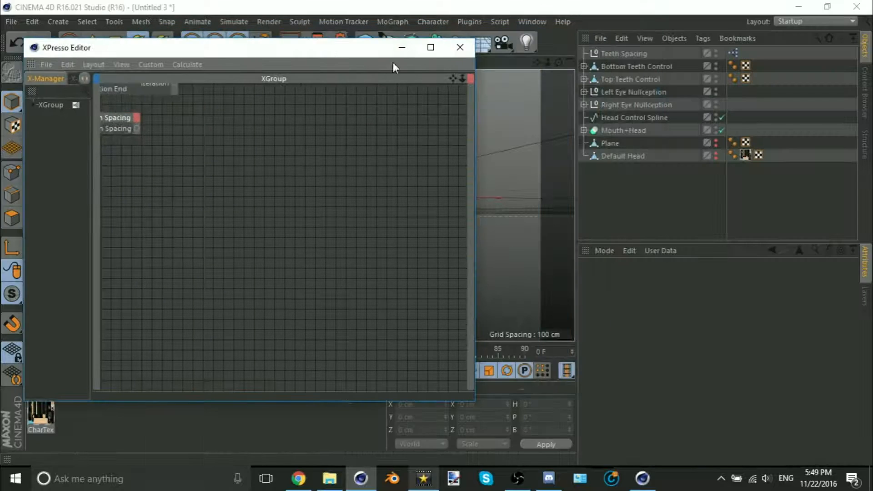
alt+middle_drag(359, 143, 434, 229)
click(430, 48)
right_click(428, 163)
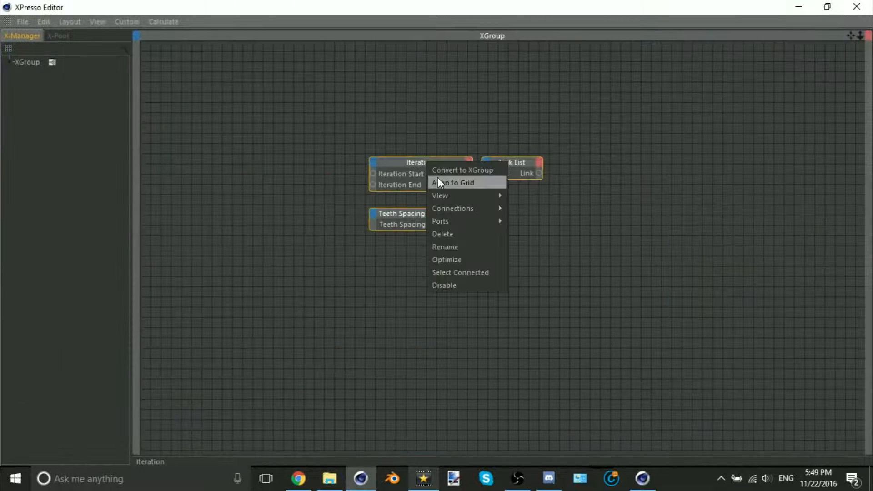
click(438, 178)
- Expand the Bottom Teeth Control and Top Teeth Control hierarchies down to their individual Tooth objects
drag(436, 6, 309, 49)
click(584, 66)
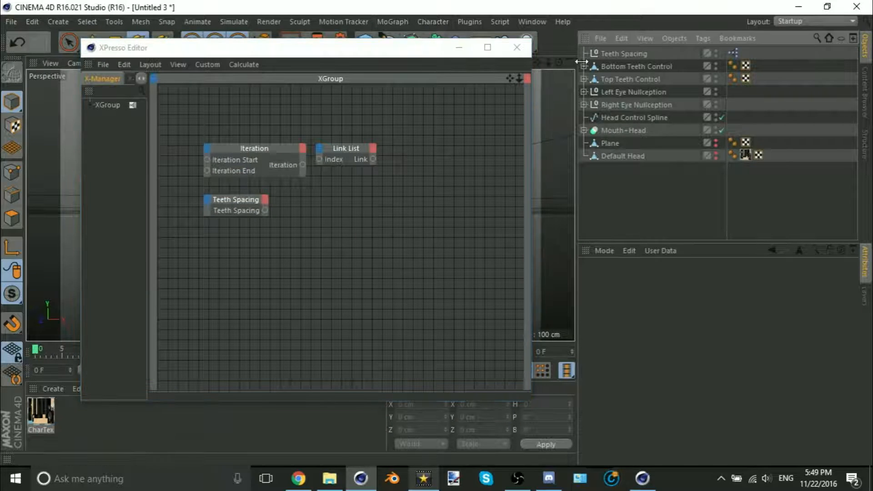
click(585, 92)
click(591, 79)
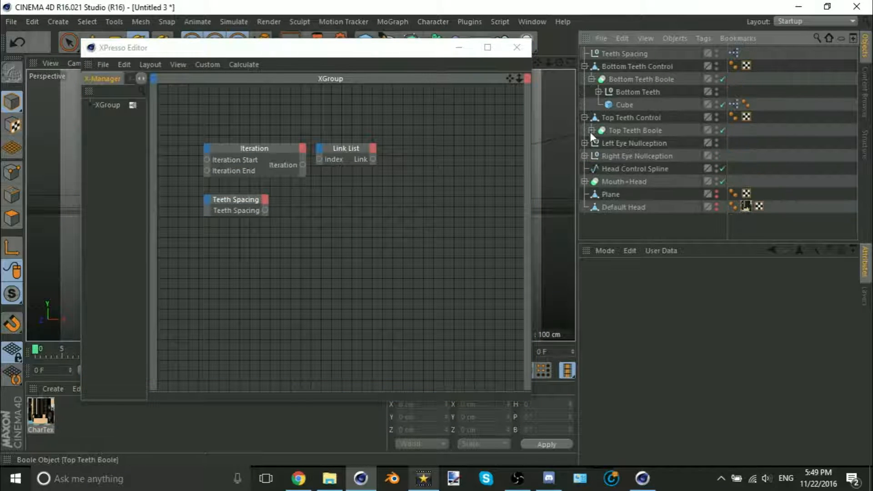
click(590, 130)
click(599, 142)
click(598, 92)
- Select all bottom and top Tooth objects, excluding the Cube, Top Teeth Control, Top Teeth Boole and Top Teeth null
click(620, 102)
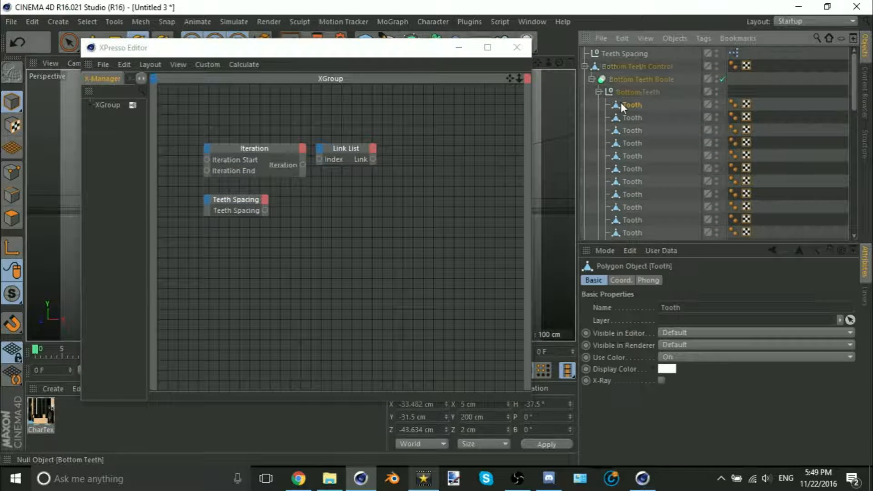
scroll(621, 106, down, 5)
shift+click(633, 144)
scroll(618, 132, up, 4)
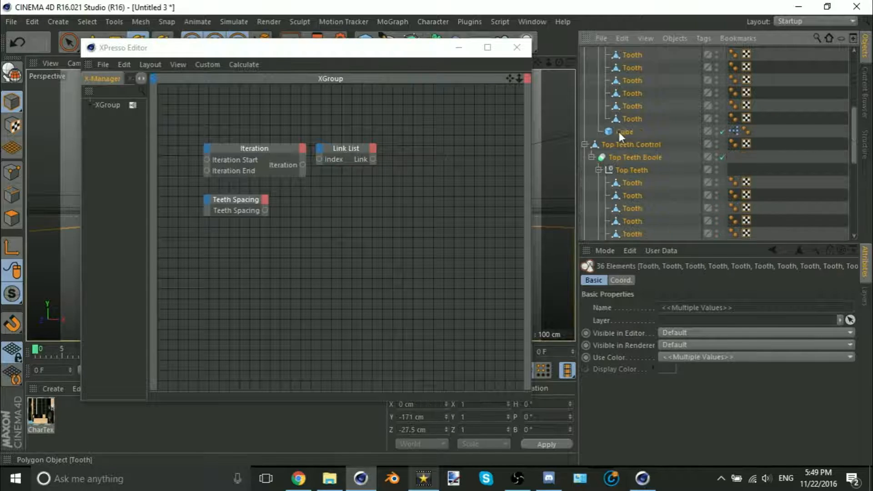
ctrl+click(622, 157)
ctrl+click(631, 146)
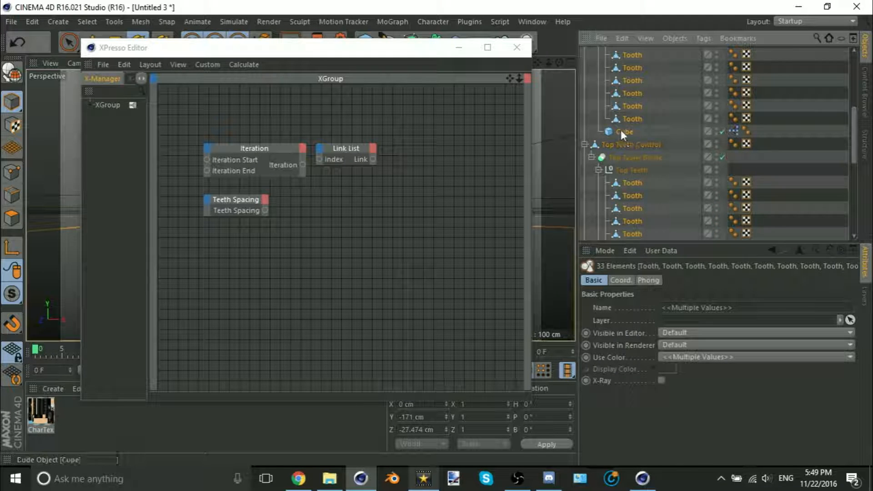
ctrl+click(621, 131)
- Add all the selected Tooth objects to the Link List node's list
click(353, 148)
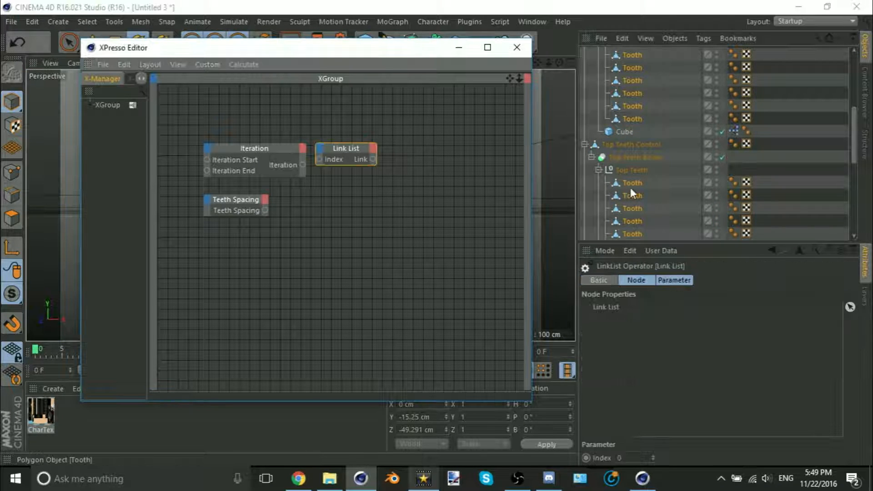
double_click(636, 118)
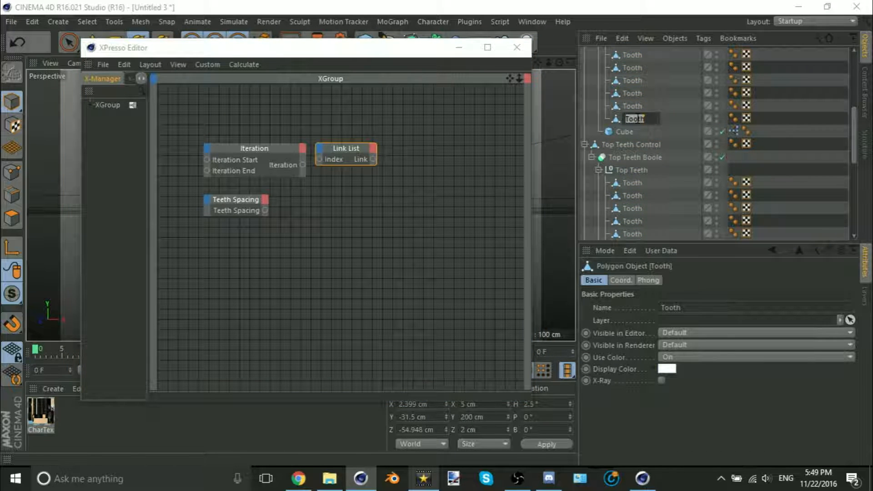
key(Escape)
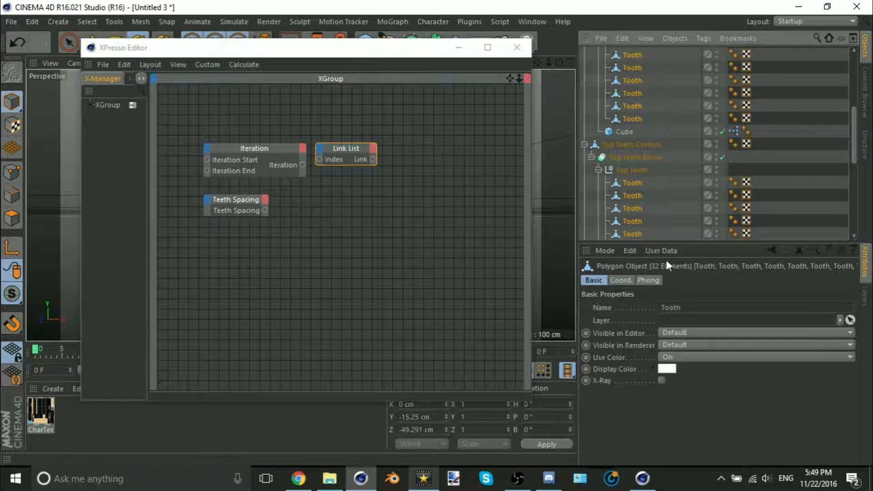
click(331, 157)
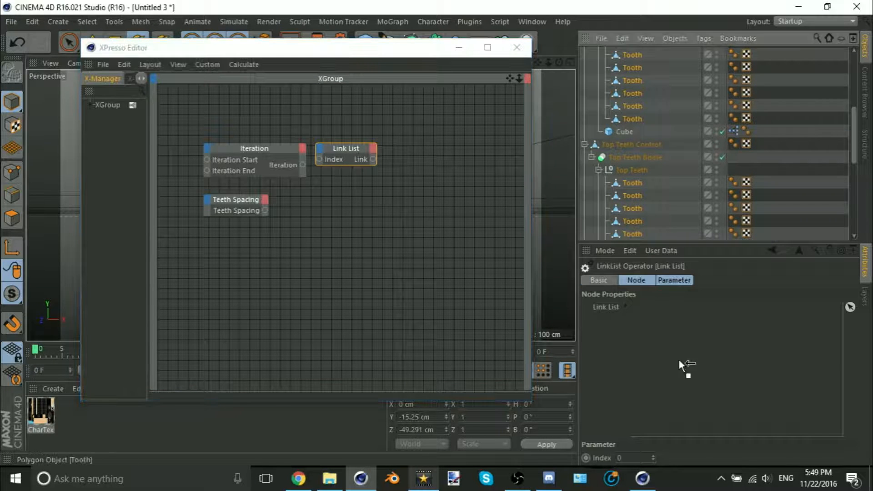
drag(345, 163, 694, 332)
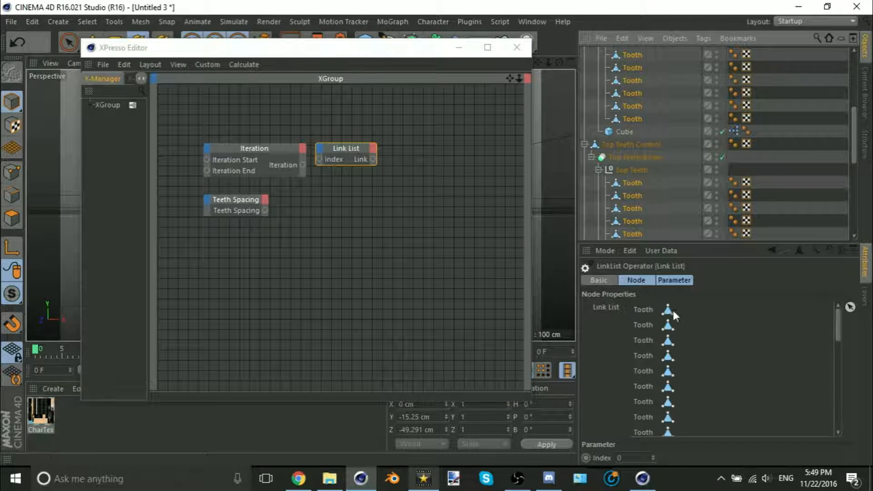
- Collapse the object hierarchy and connect the Iteration output to the Link List's Index input
click(322, 176)
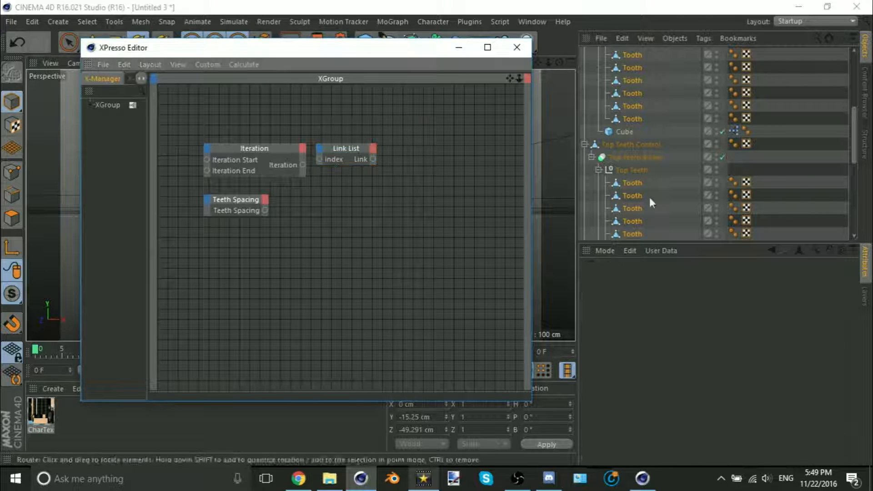
right_click(634, 116)
click(686, 267)
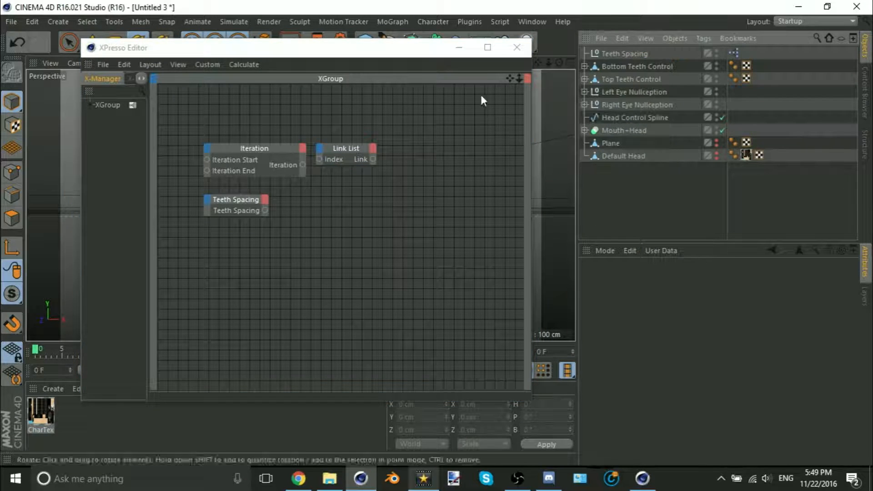
click(487, 47)
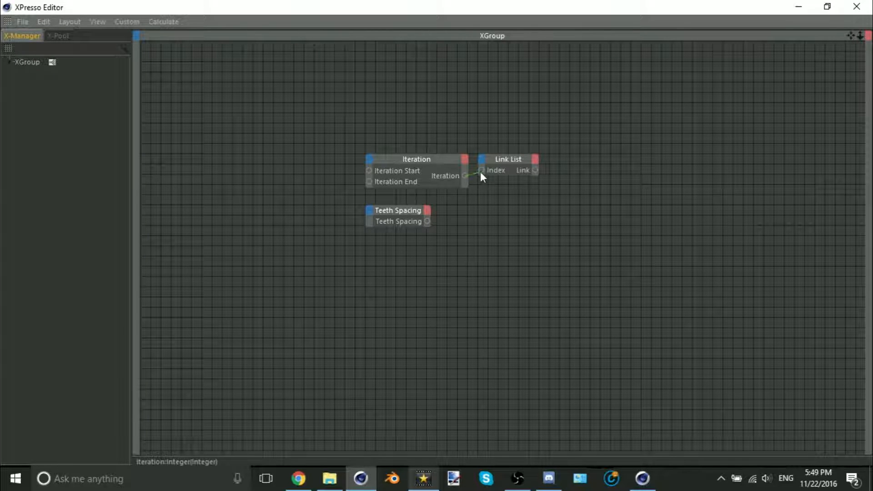
drag(485, 172, 482, 170)
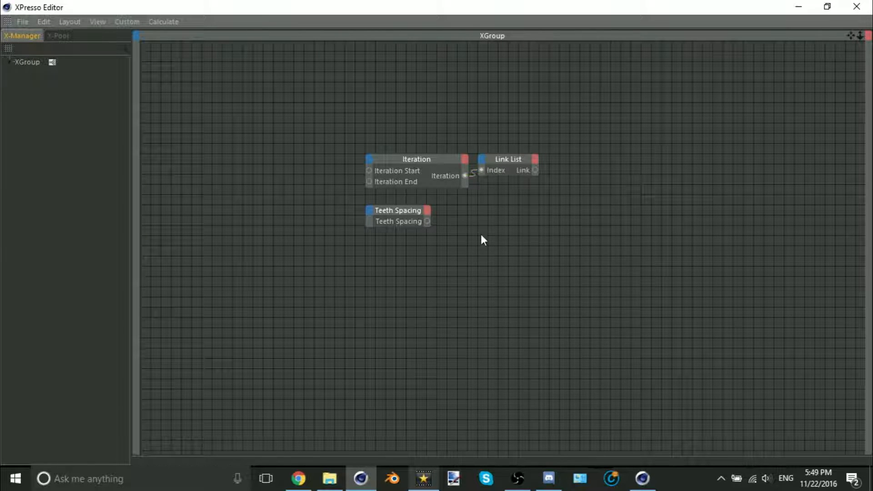
- Add a Range Mapper node beside the Teeth Spacing node and align it to the grid
drag(499, 5, 113, 239)
scroll(320, 186, up, 5)
alt+middle_drag(319, 183, 459, 113)
double_click(291, 253)
right_click(484, 226)
mouse_move(514, 231)
mouse_move(582, 230)
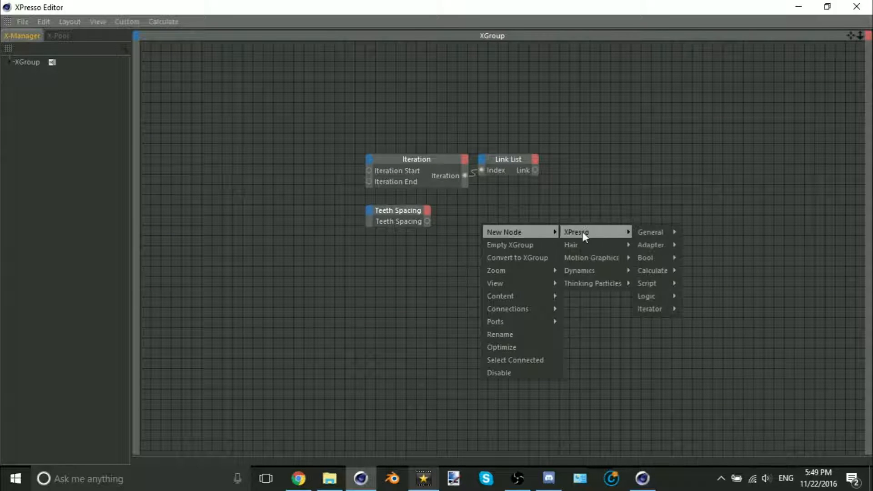
mouse_move(661, 271)
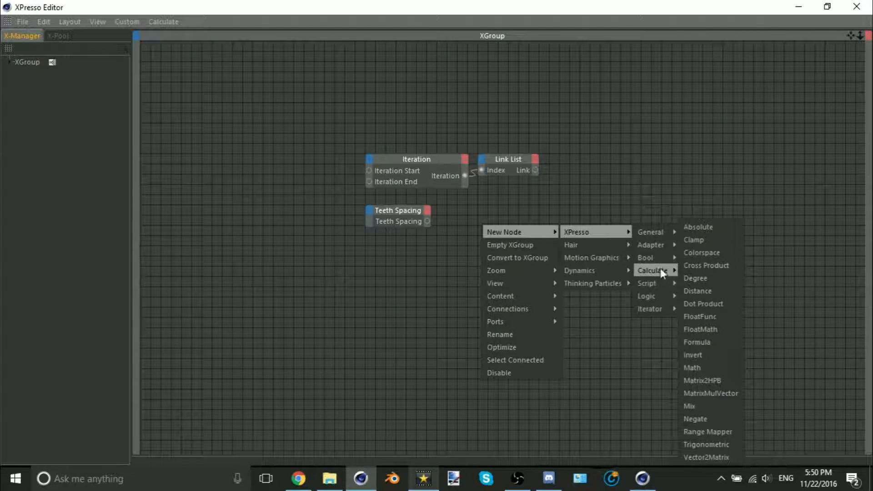
click(708, 431)
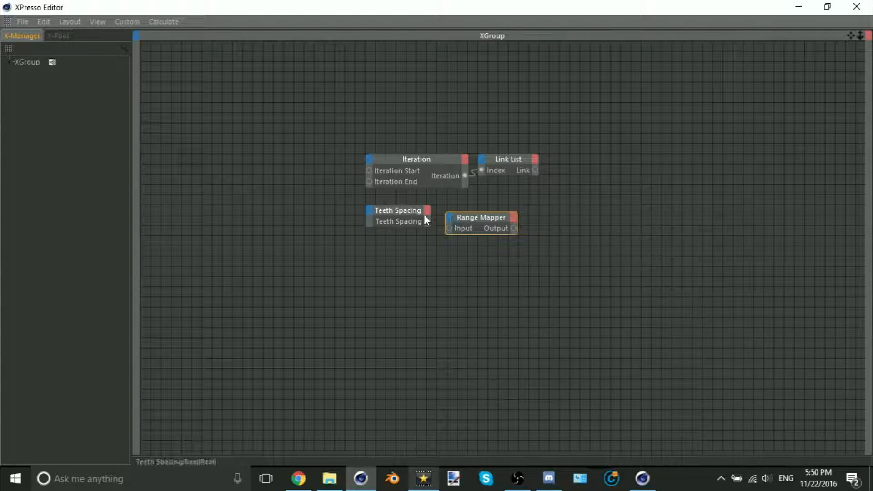
drag(475, 215, 483, 211)
right_click(482, 211)
click(494, 232)
click(497, 263)
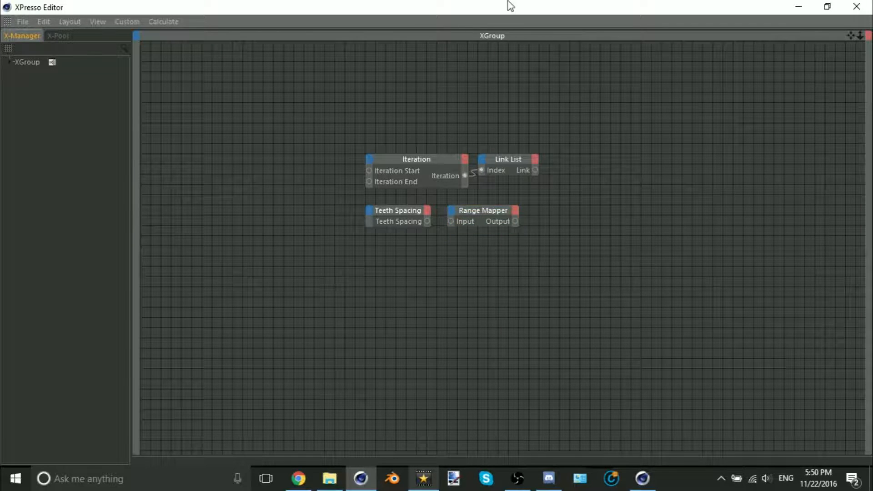
- Set the Range Mapper node's Input Range to Percent
double_click(510, 6)
click(394, 164)
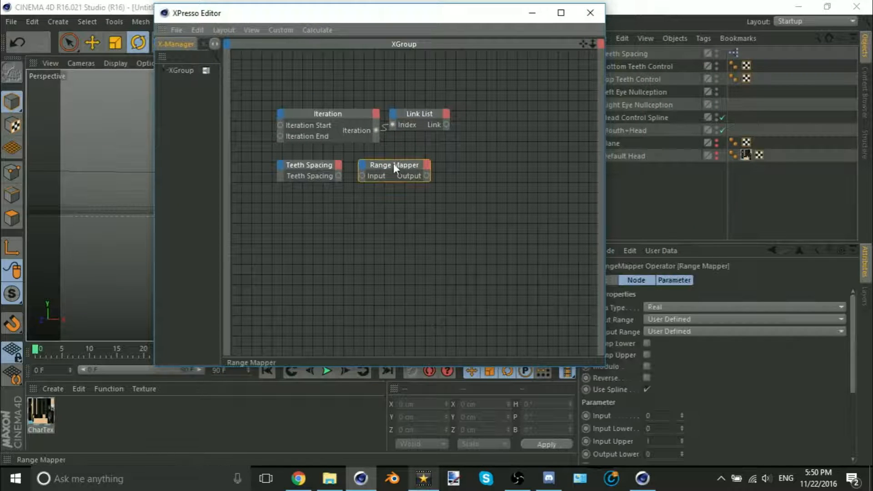
click(326, 166)
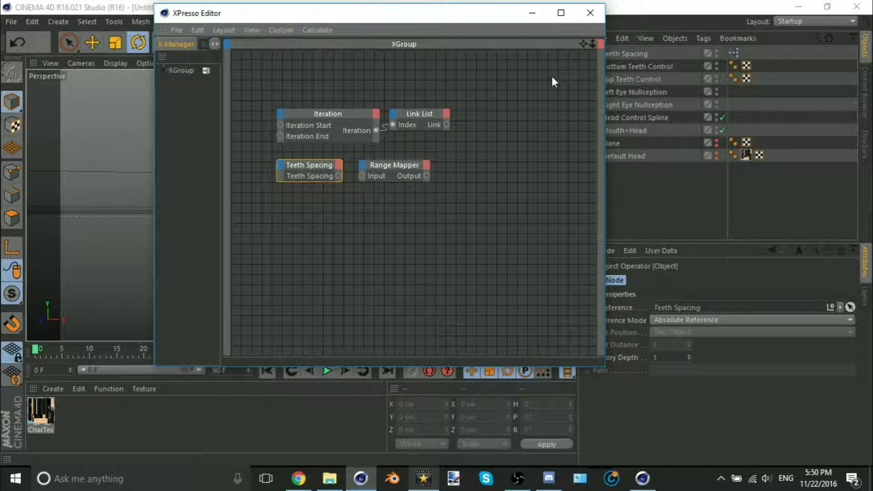
click(397, 167)
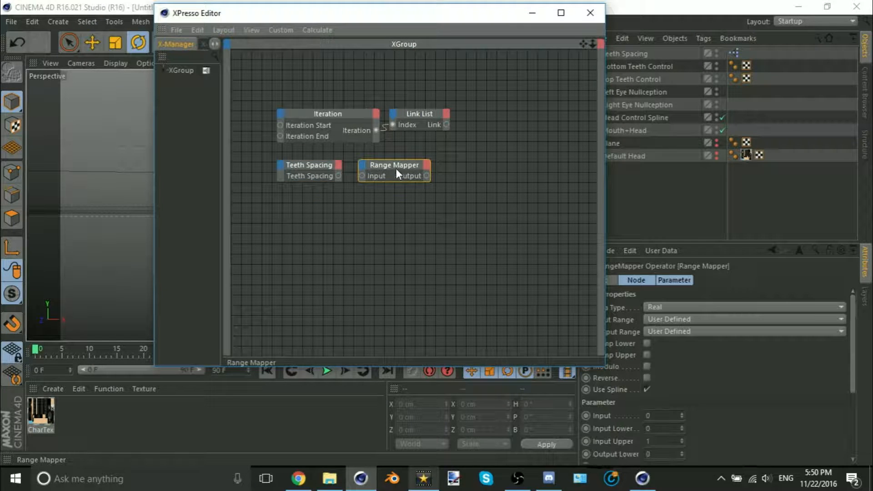
click(680, 319)
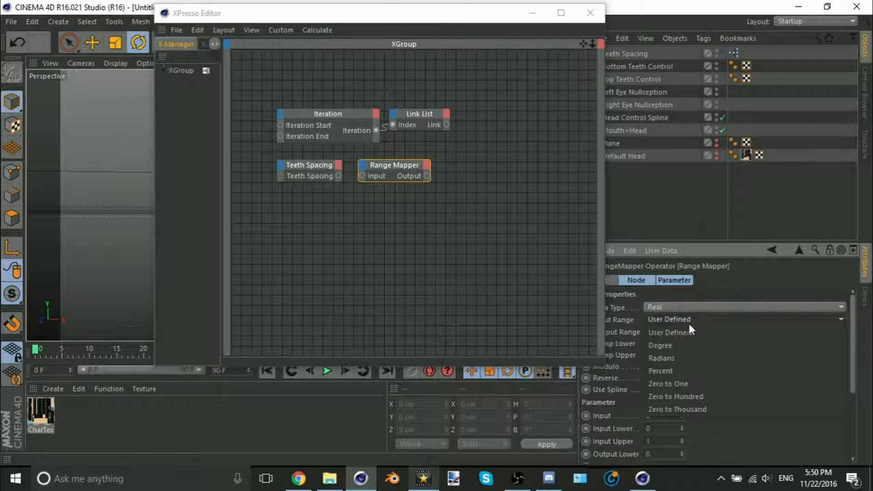
click(688, 324)
click(689, 323)
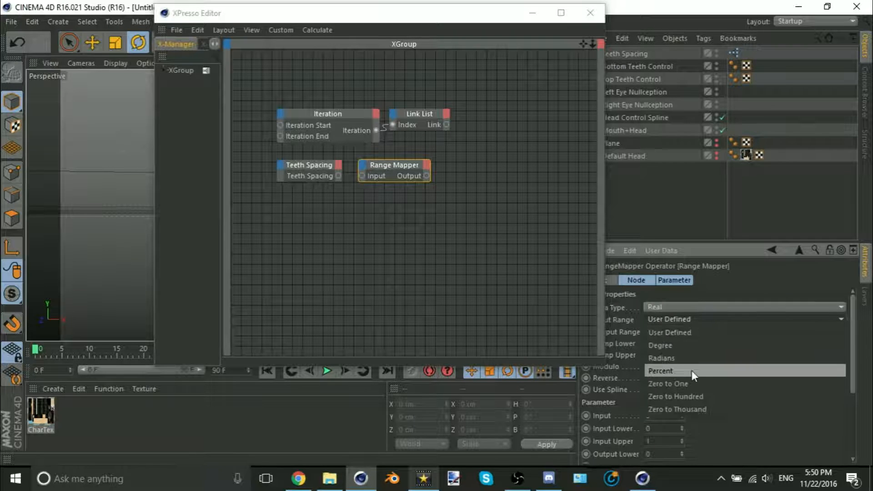
click(691, 370)
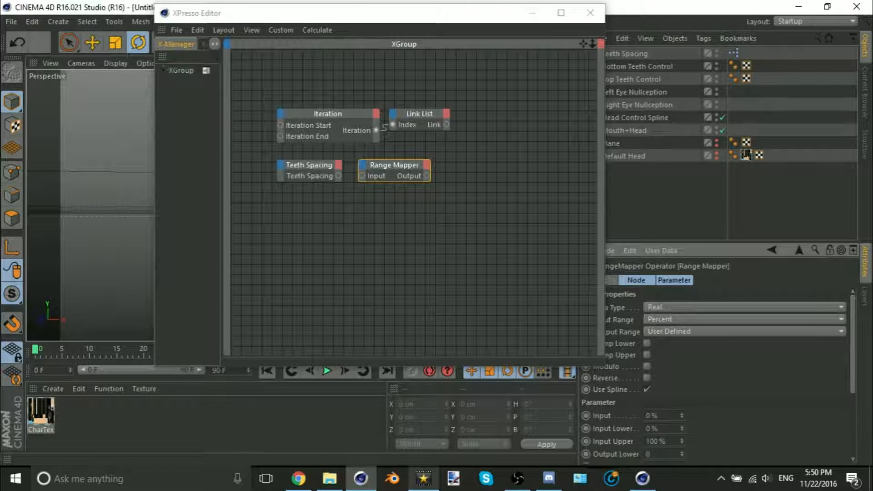
- Move the XPresso Editor clear of the node properties and set the Range Mapper's Input Lower to 0.001 %
click(663, 431)
click(660, 427)
double_click(659, 428)
click(660, 440)
double_click(660, 440)
click(661, 438)
drag(432, 19, 281, 32)
double_click(660, 428)
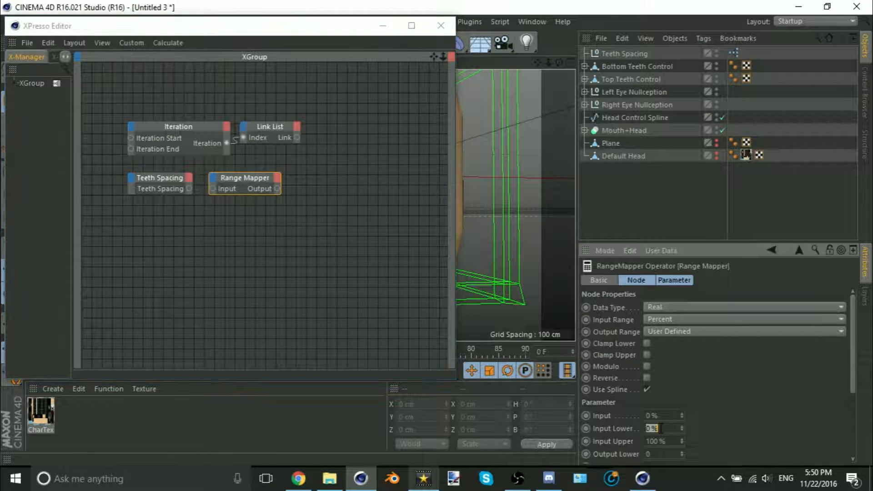
scroll(729, 401, down, 3)
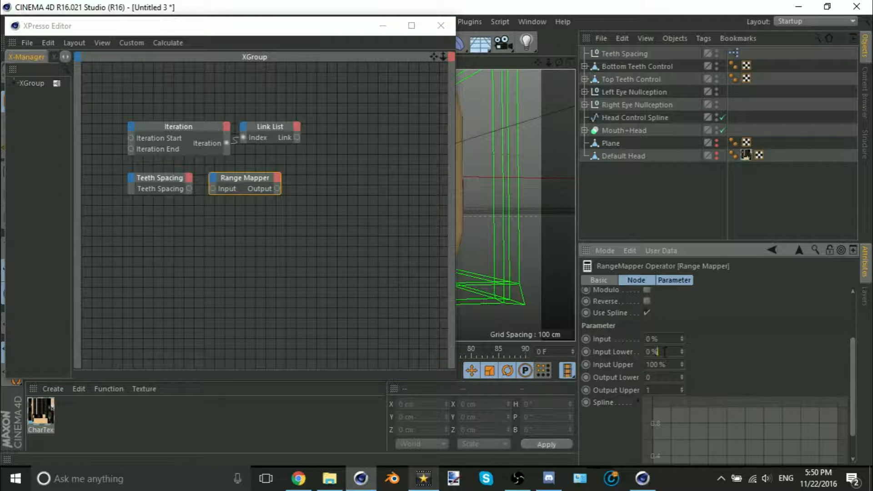
text(0.001)
scroll(699, 331, up, 3)
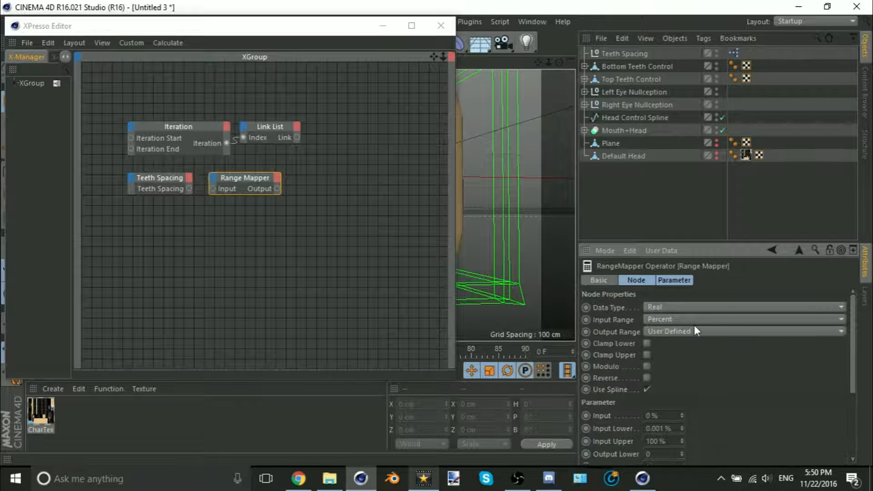
- Return the Range Mapper's Input Range to User Defined and set its Input Lower to 0.001
click(691, 320)
click(691, 336)
click(696, 319)
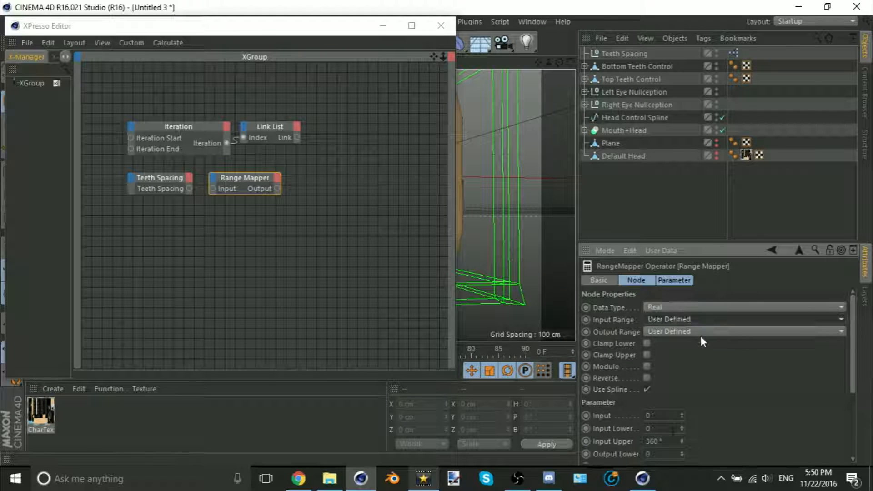
click(700, 335)
click(667, 429)
text(.001)
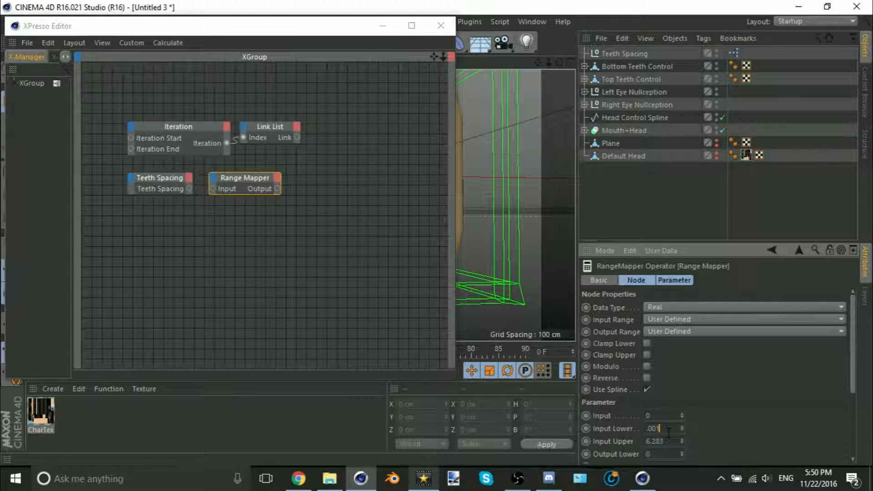
- Set the Range Mapper's Input Upper to 1 and its Output Lower to 0.001
key(Tab)
text(.001)
key(Tab)
text(.001)
click(659, 441)
text(1)
key(Tab)
key(Tab)
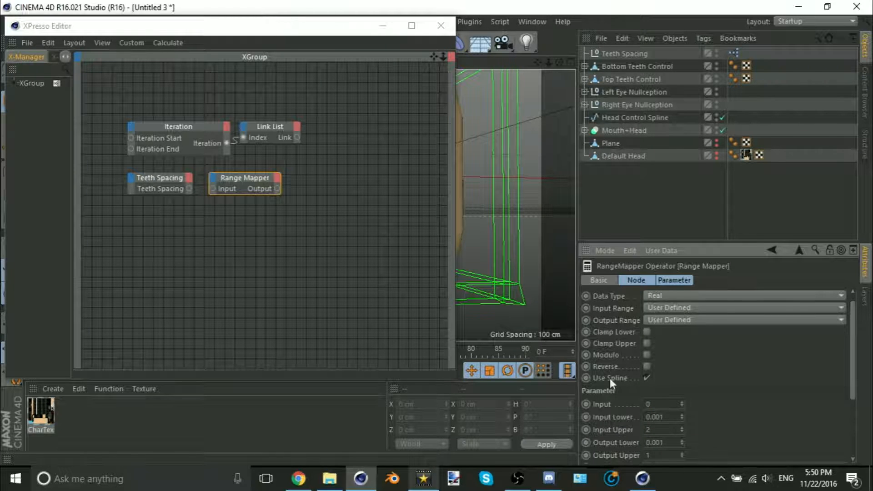
text(10)
double_click(656, 430)
text(1)
- Connect the Teeth Spacing node's output to the Range Mapper's Input
click(411, 25)
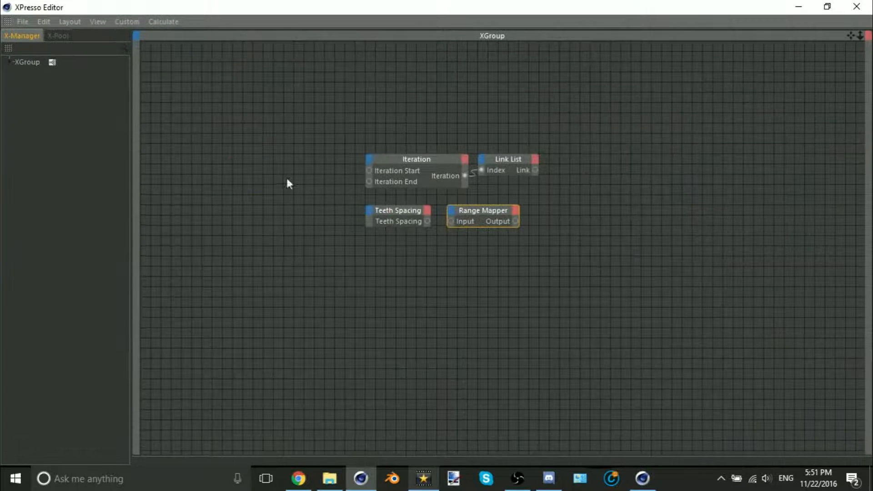
drag(450, 222, 450, 222)
- Add the first Tooth from the Bottom Teeth null as a node beside the Range Mapper and align it to the grid
double_click(637, 11)
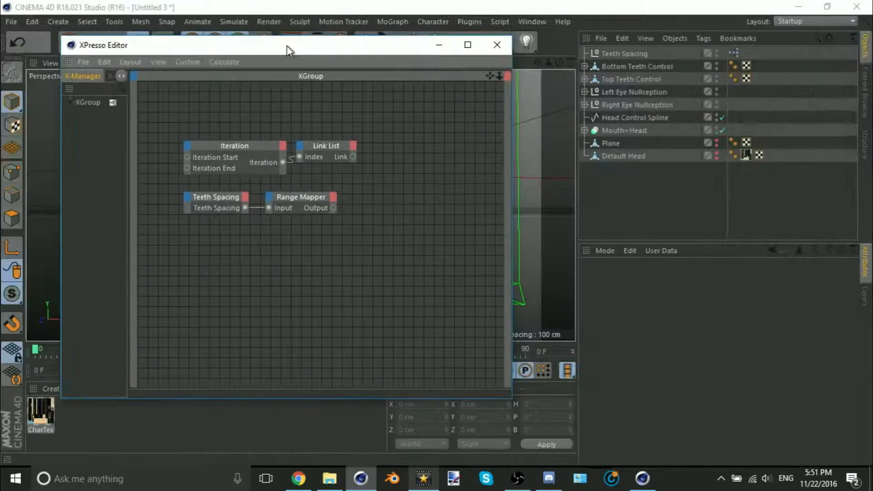
click(585, 66)
click(592, 79)
click(598, 92)
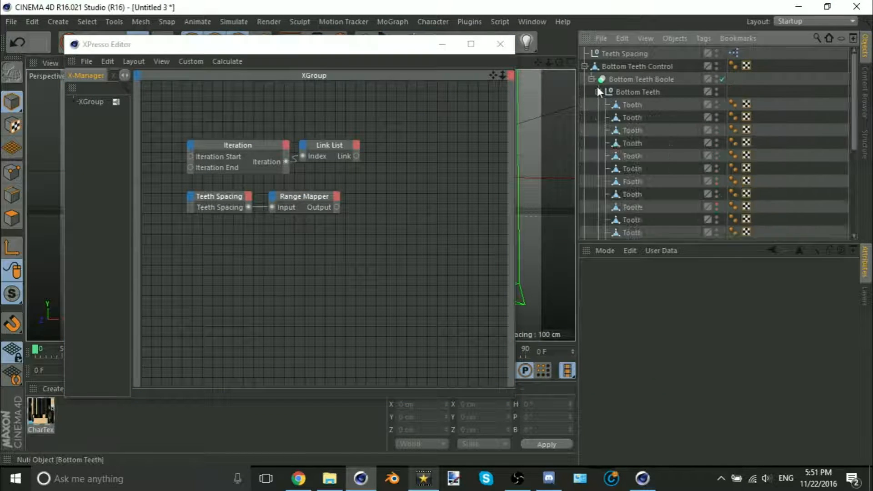
drag(632, 105, 444, 152)
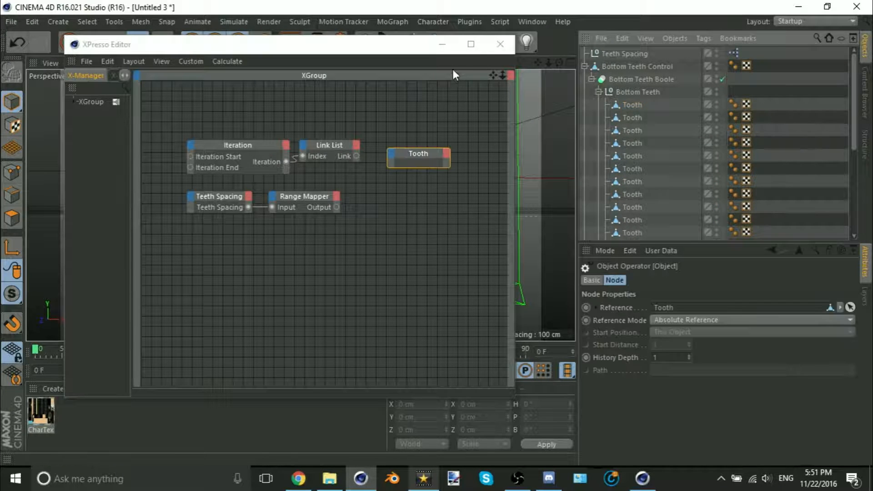
click(471, 44)
drag(580, 168, 561, 215)
right_click(562, 216)
click(586, 237)
- Add a Scale . X input port to the Tooth node
click(543, 210)
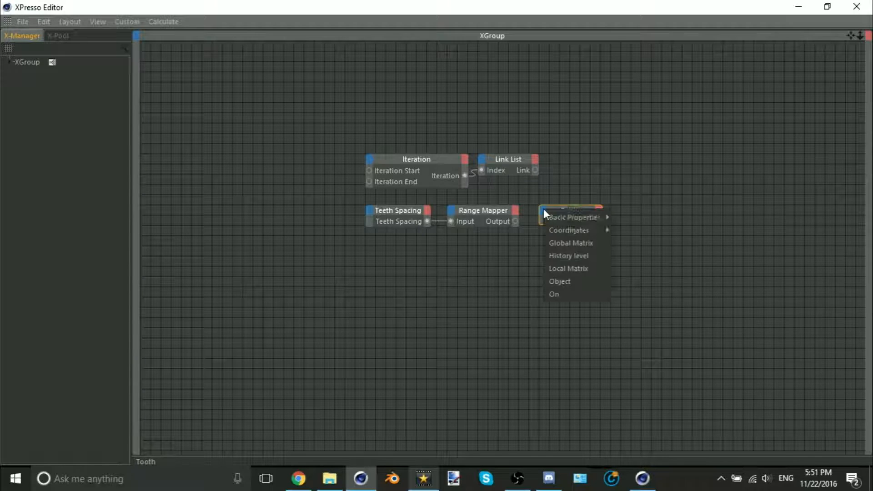
mouse_move(569, 230)
mouse_move(658, 306)
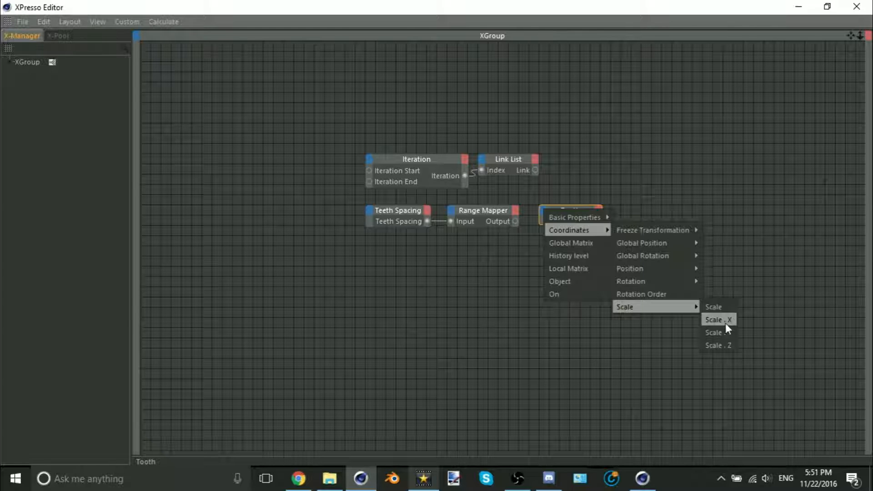
click(725, 323)
right_click(567, 217)
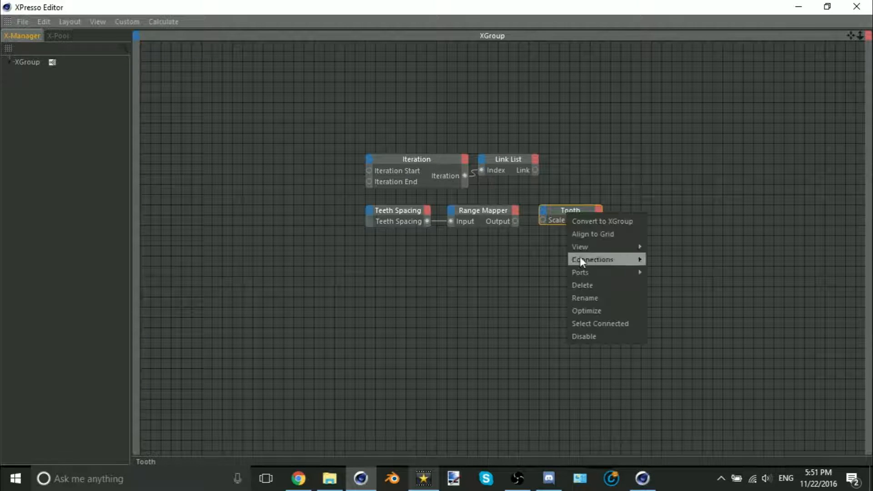
click(531, 238)
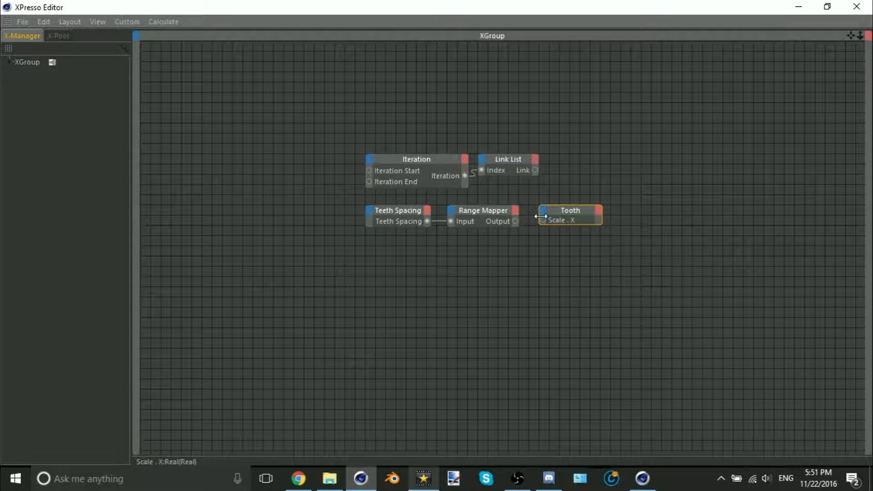
- Add an Object input port to the Tooth node and optimize the node's size
click(543, 211)
click(574, 286)
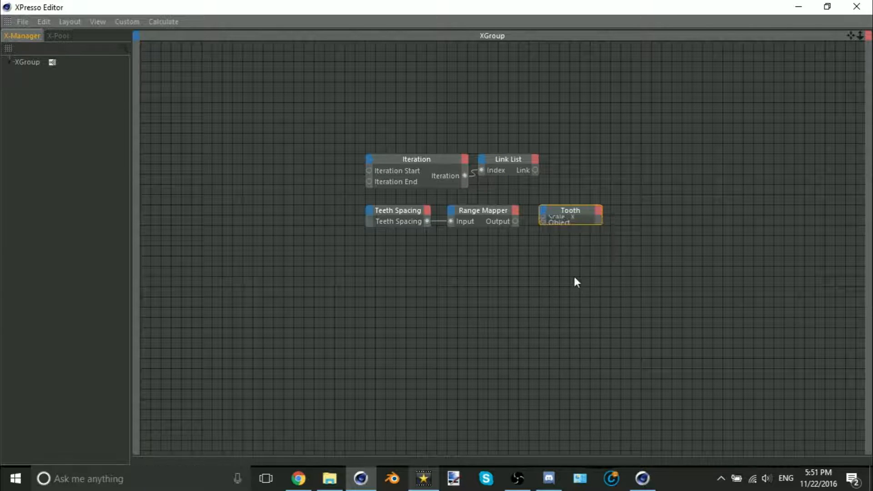
right_click(568, 217)
click(595, 303)
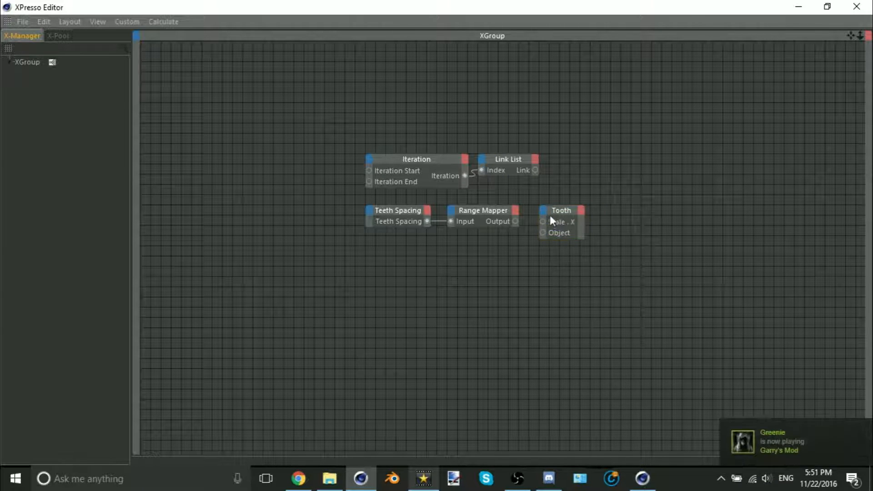
- Move the Tooth node up between the Link List and Range Mapper rows and align it to the grid
drag(551, 220, 555, 201)
right_click(554, 201)
click(572, 225)
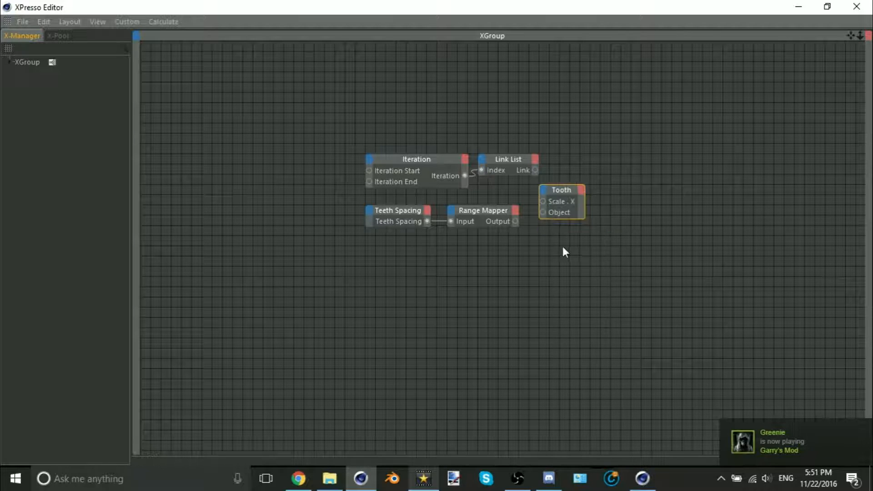
- Wire the Range Mapper's Output to the Tooth's Scale . X and the Link List's Link to its Object port, ordering Object above Scale . X
click(565, 252)
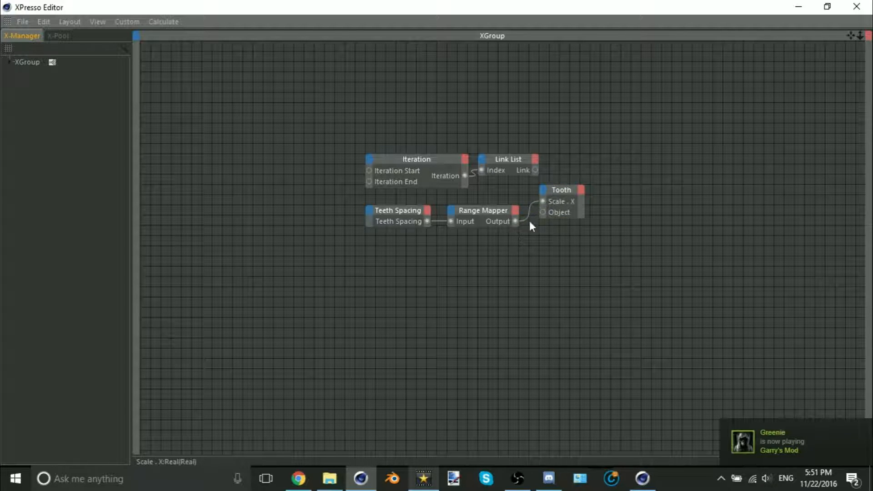
drag(563, 201, 564, 213)
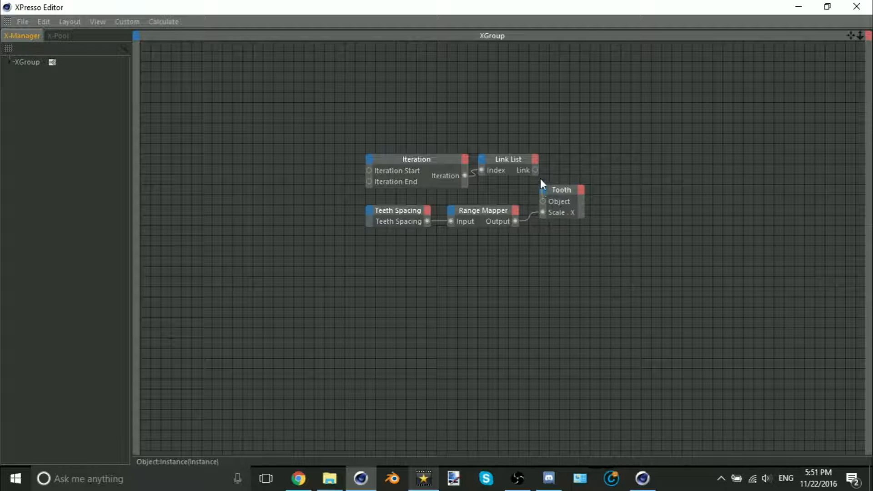
drag(536, 170, 542, 201)
- Test the Teeth Spacing null's slider and set its Teeth Spacing value to 0.95
double_click(518, 4)
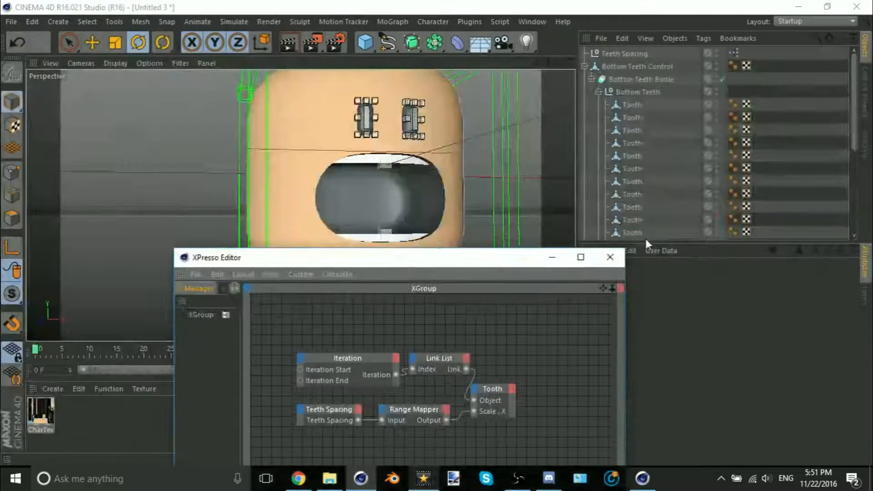
click(617, 256)
click(625, 53)
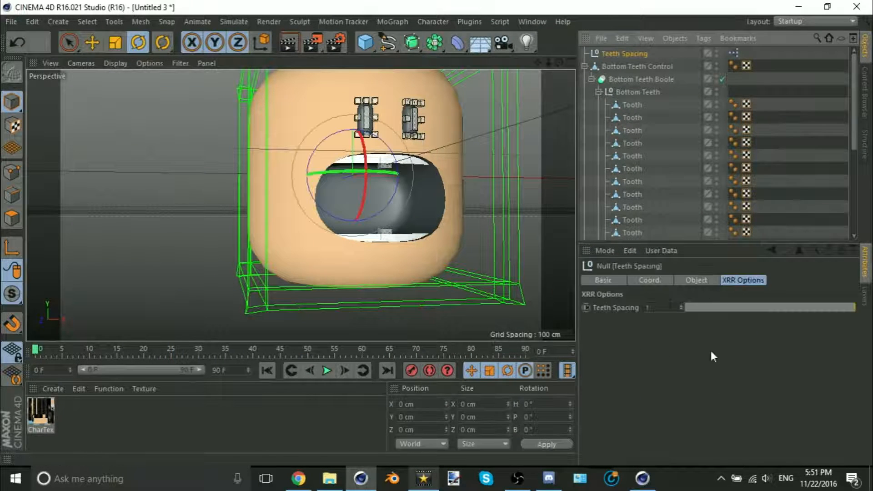
drag(723, 306, 866, 314)
double_click(654, 310)
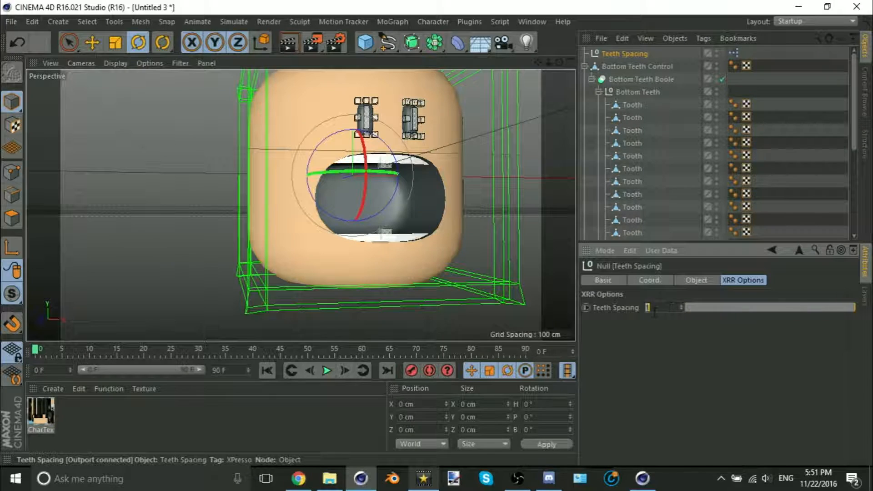
text(0.95)
key(Return)
- Inspect the teeth from several angles and render the view to check the gaps between them
scroll(396, 186, up, 5)
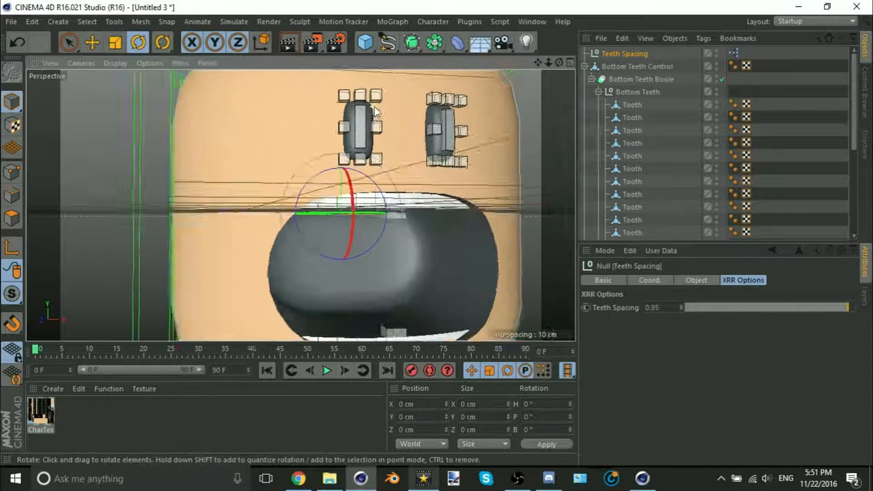
alt+drag(393, 180, 413, 210)
scroll(358, 196, down, 3)
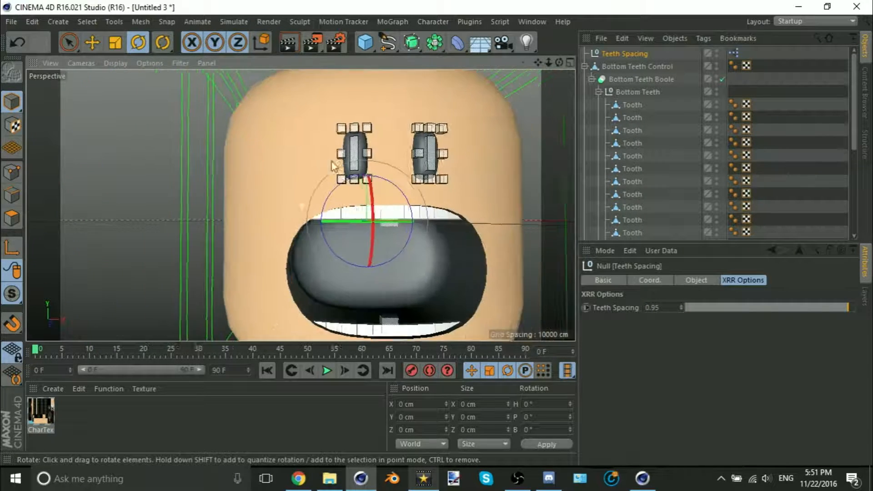
alt+drag(348, 171, 298, 220)
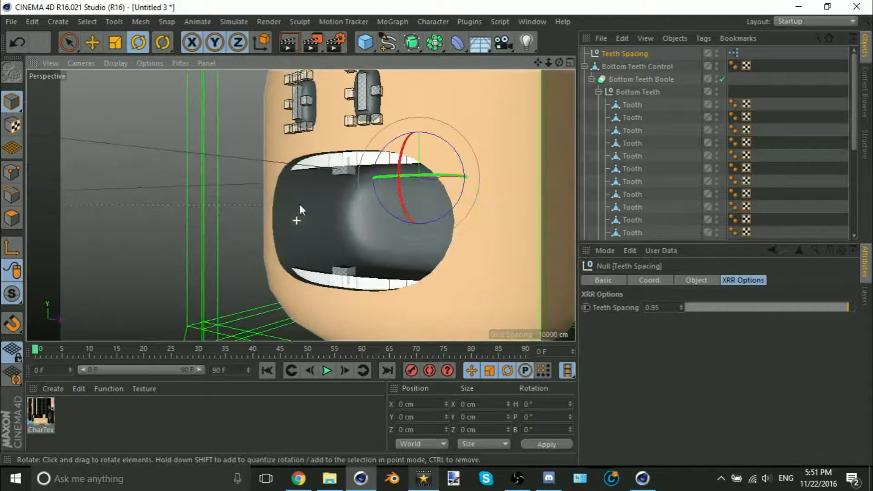
key(ctrl+r)
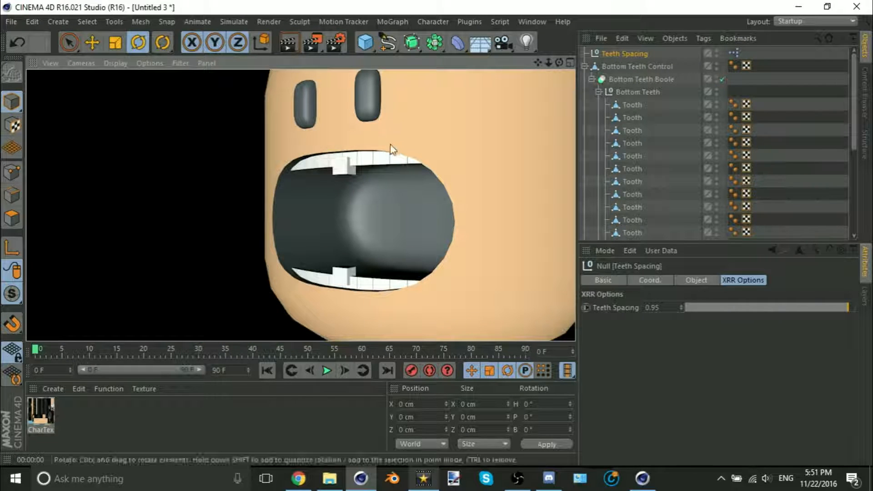
- Collapse the Bottom Teeth null's Tooth objects and expand Top Teeth Control and Top Teeth Boole in the object hierarchy
click(790, 133)
click(598, 91)
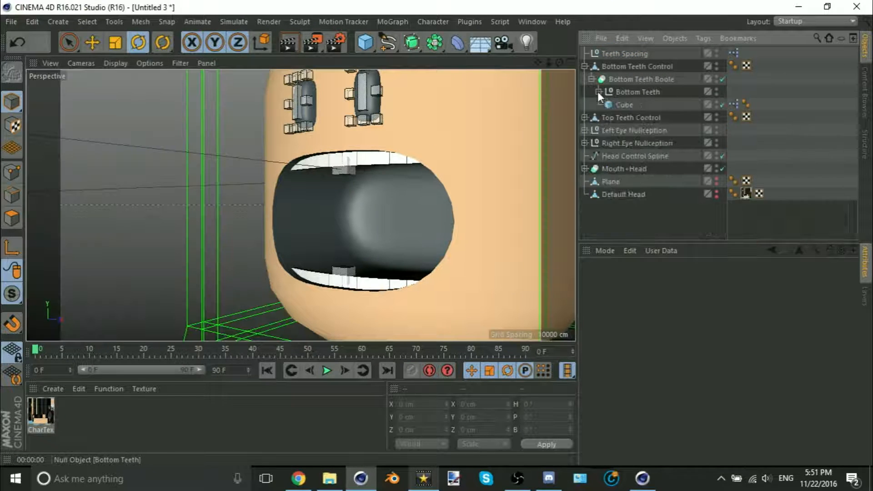
click(584, 117)
click(591, 130)
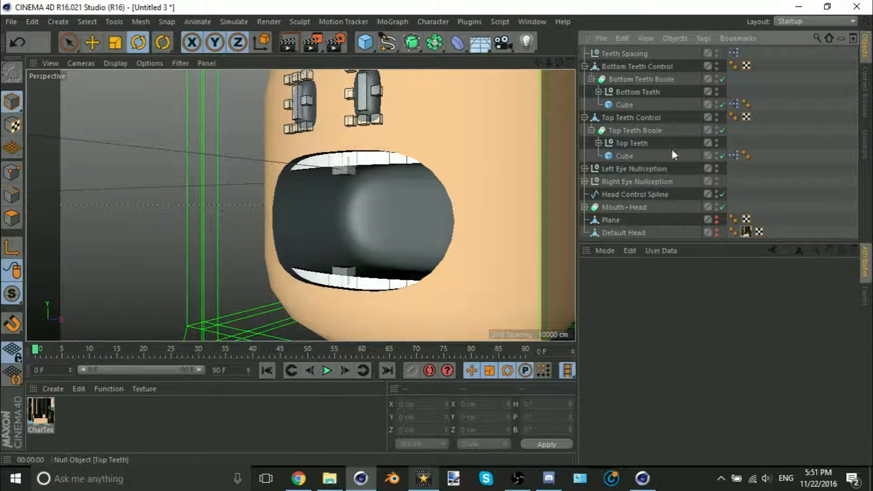
click(716, 145)
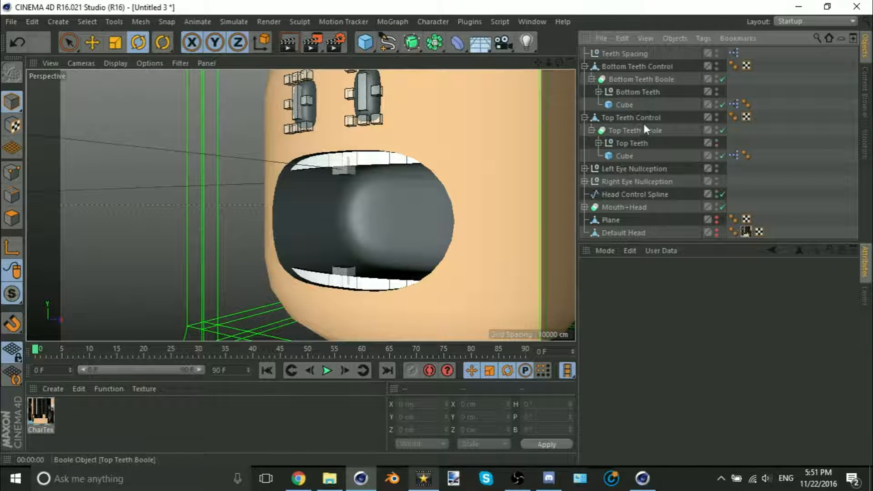
- Turn off render visibility for Top Teeth Control and Bottom Teeth Control in the object hierarchy
click(717, 119)
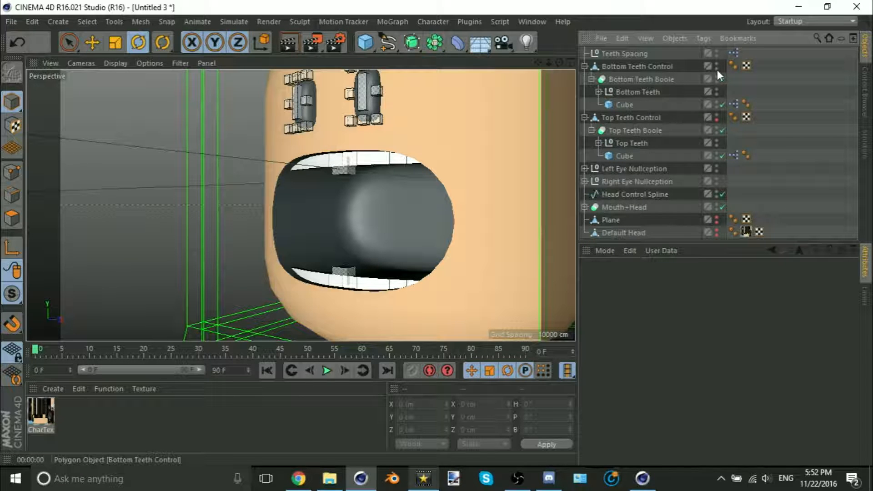
click(717, 68)
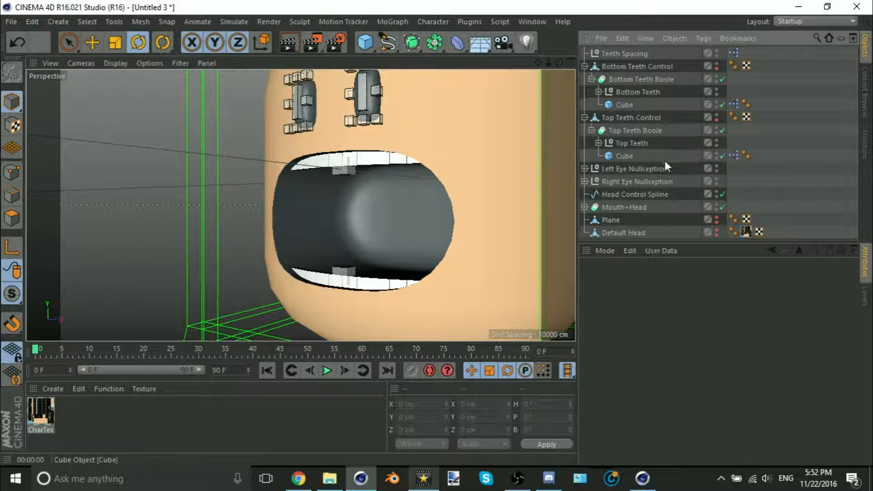
scroll(341, 171, up, 3)
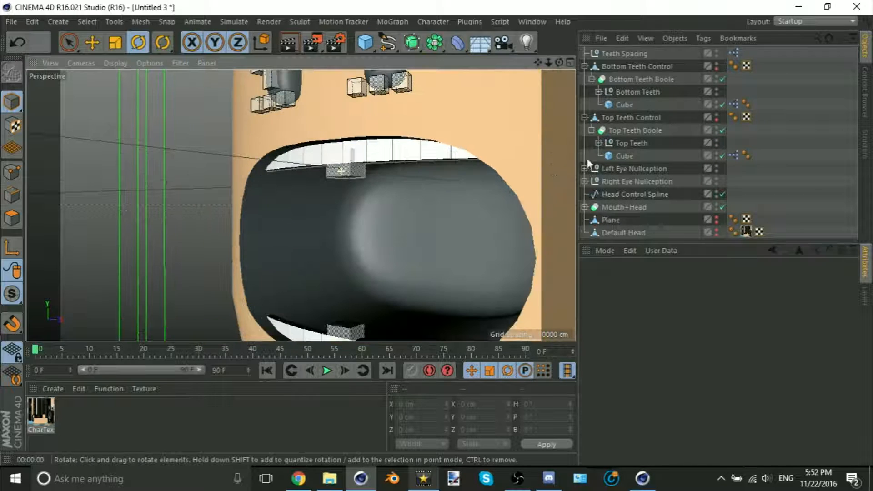
click(717, 68)
- Delete the Locked and Locked+Hidden layers and remove the unused materials from the scene
click(864, 296)
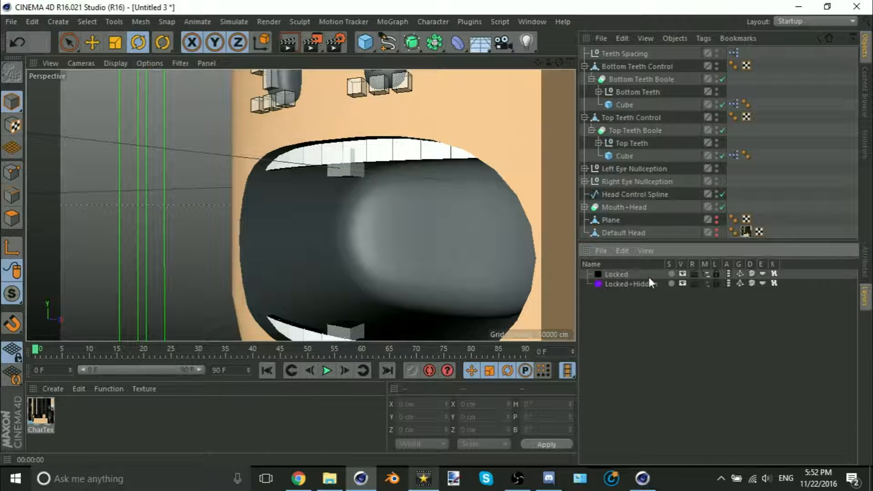
shift+click(615, 273)
key(Delete)
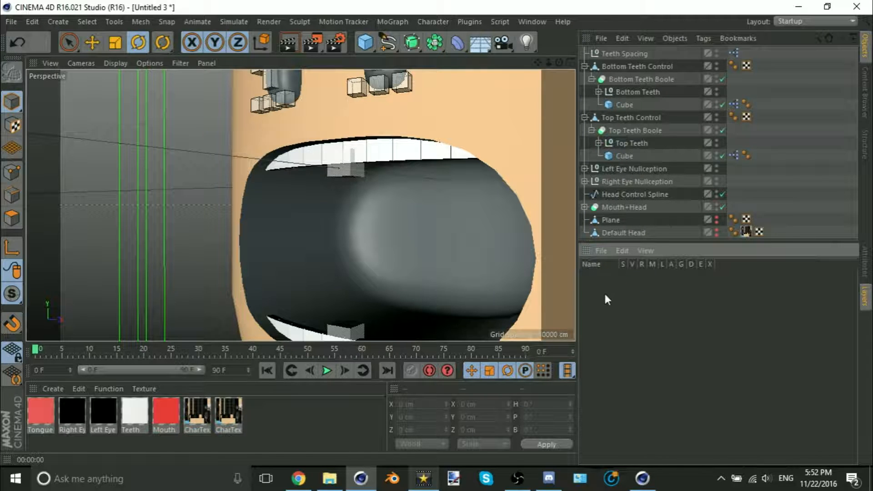
right_click(203, 421)
click(277, 456)
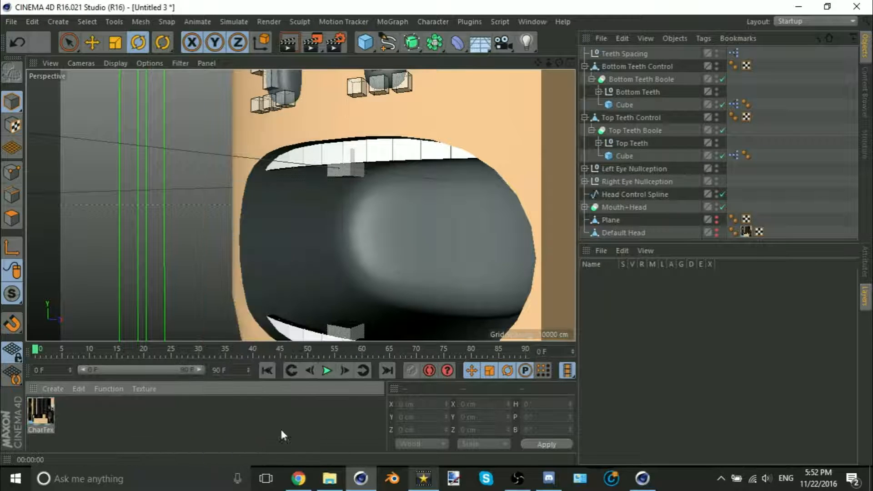
- Create a new layer and assign Top Teeth Control and Bottom Teeth Control to it
double_click(766, 322)
alt+drag(422, 166, 583, 200)
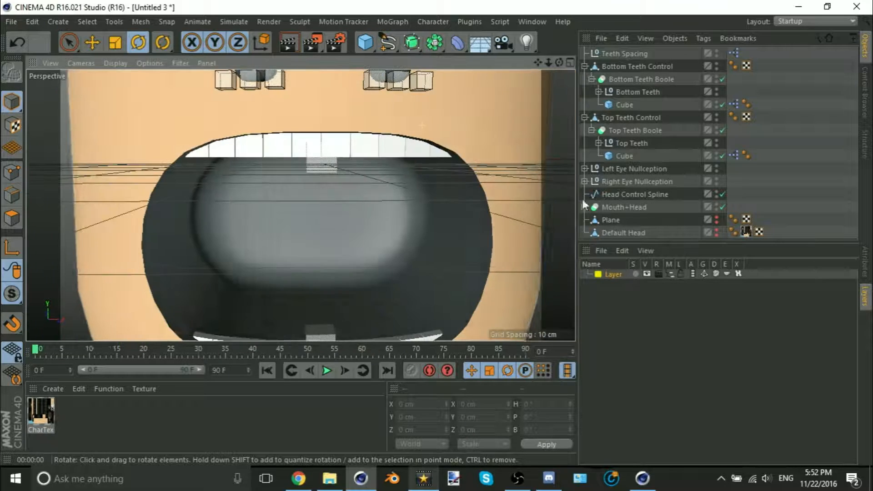
drag(659, 272, 626, 117)
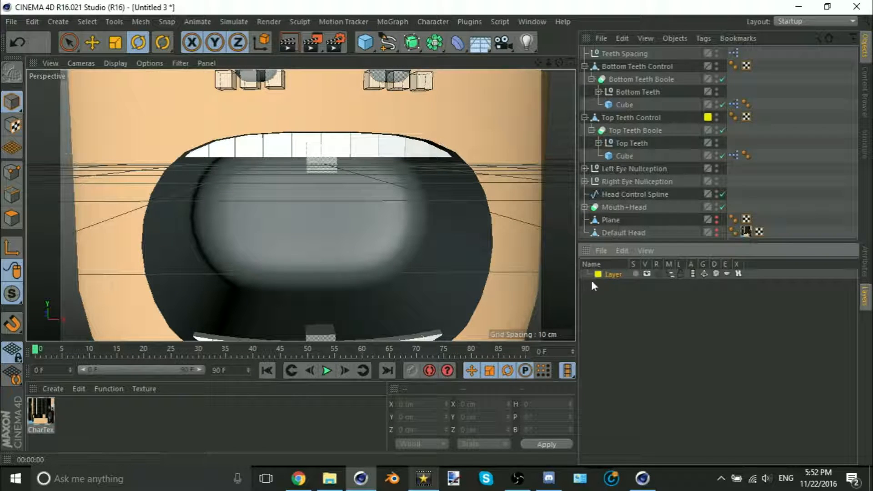
drag(591, 277, 639, 66)
- Render the view and inspect the head's mouth and teeth from different angles
scroll(408, 200, down, 5)
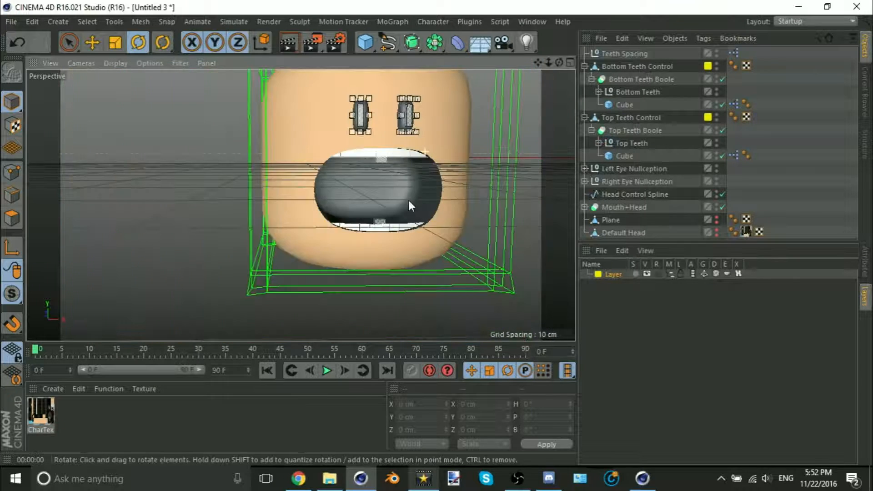
scroll(318, 300, up, 6)
key(ctrl+r)
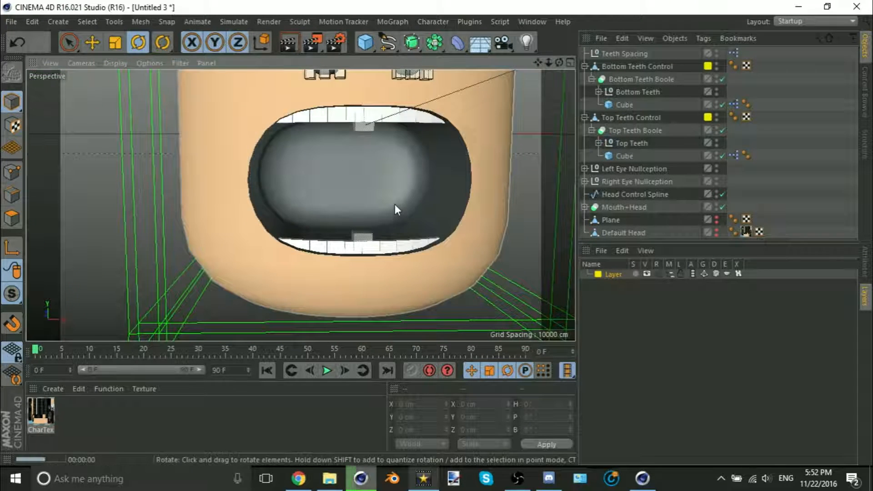
alt+drag(424, 146, 405, 190)
alt+drag(329, 232, 400, 205)
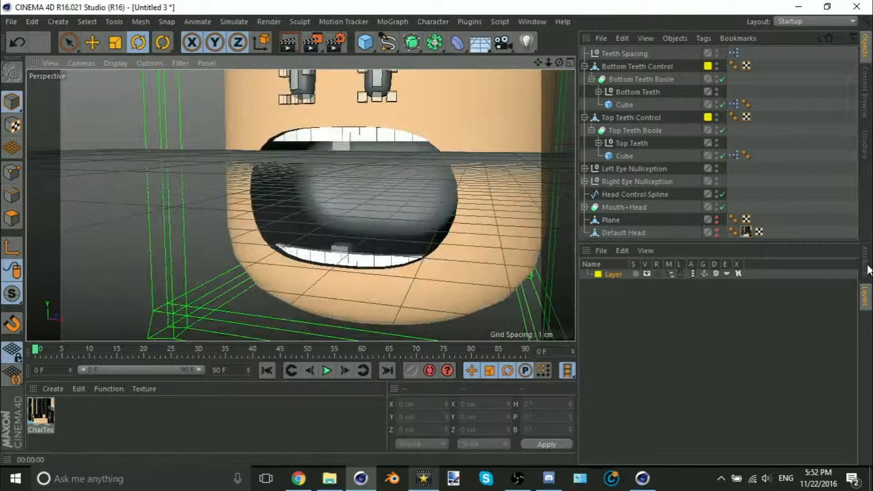
- Try moving Bottom Teeth Control vertically in the mouth and undo the move
click(864, 264)
scroll(372, 203, down, 6)
alt+drag(318, 246, 228, 256)
scroll(378, 239, up, 5)
scroll(350, 254, down, 5)
click(285, 263)
key(e)
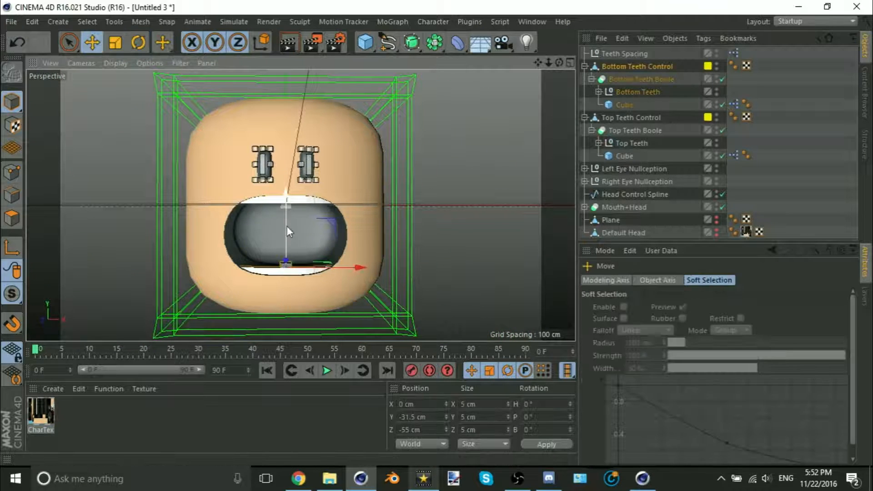
mouse_move(286, 227)
mouse_down()
mouse_move(288, 217)
mouse_move(287, 230)
mouse_up()
key(ctrl+z)
- Set the Teeth Spacing null's Teeth Spacing value to 1 and delete the null
click(604, 54)
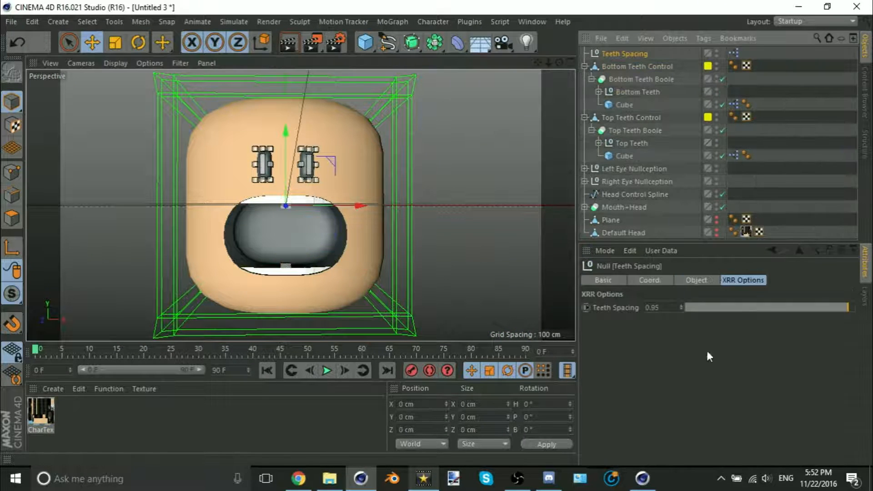
drag(744, 304, 815, 288)
alt+right_drag(272, 173, 321, 172)
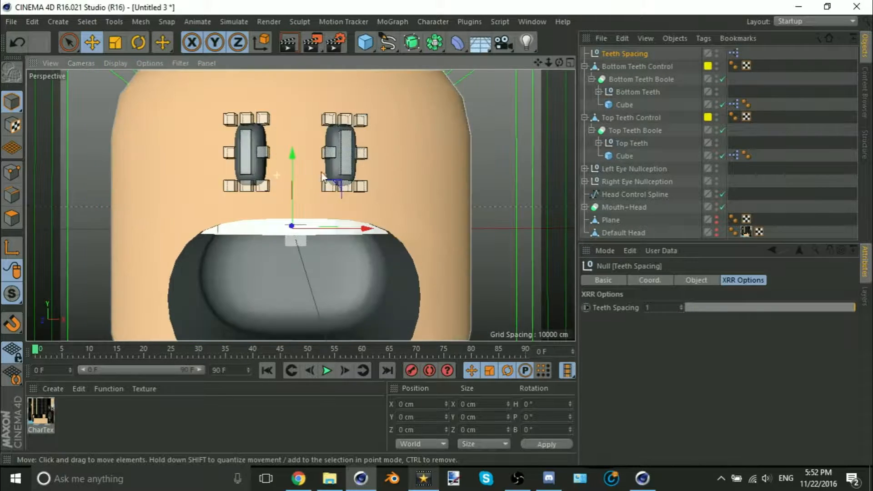
alt+drag(322, 172, 280, 214)
scroll(292, 200, down, 5)
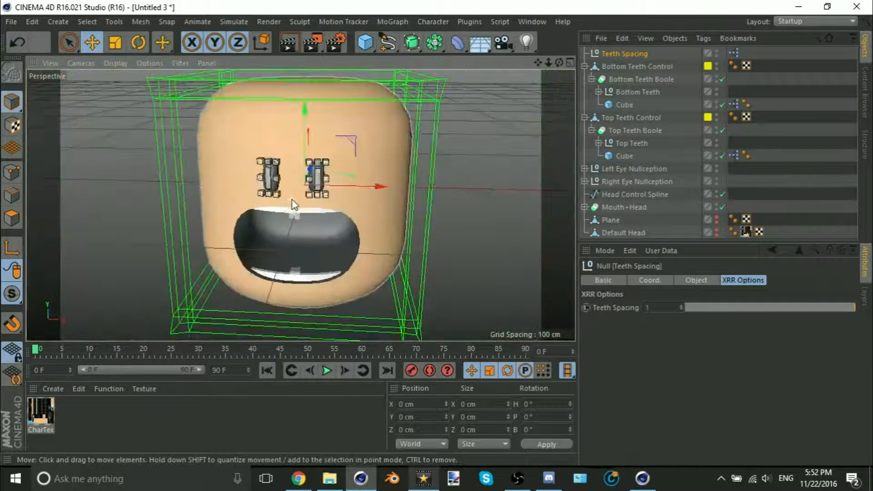
key(Delete)
alt+middle_drag(349, 176, 326, 200)
alt+drag(320, 200, 300, 185)
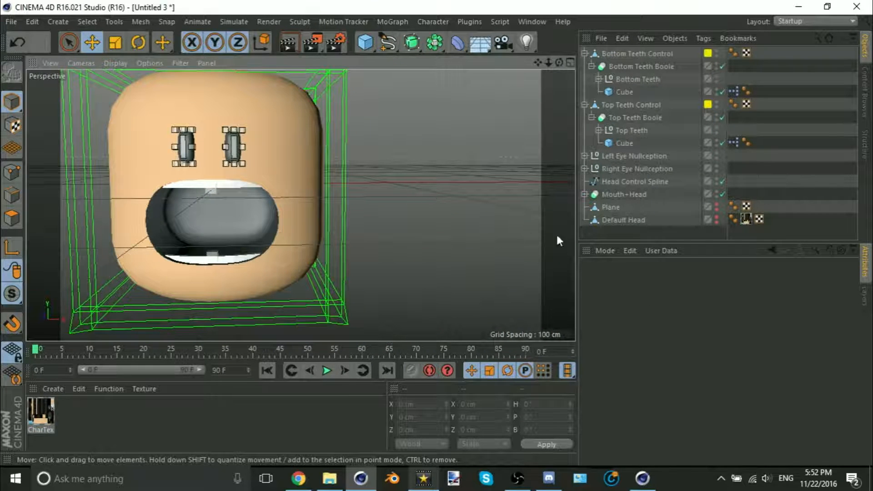
alt+middle_drag(308, 162, 353, 159)
alt+drag(352, 159, 341, 148)
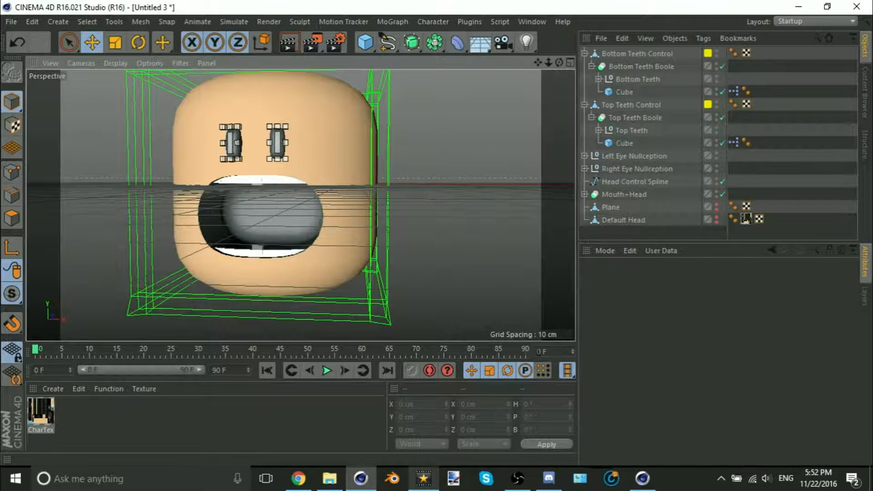
alt+middle_drag(318, 192, 374, 197)
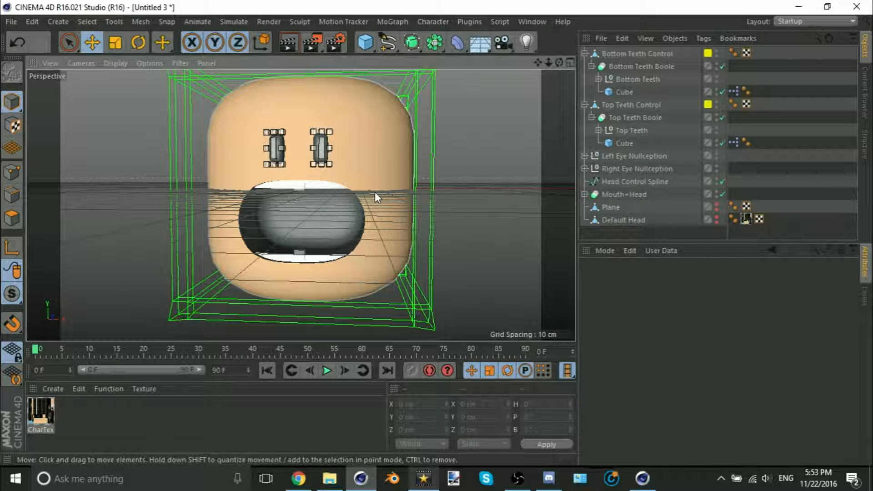
scroll(362, 118, down, 5)
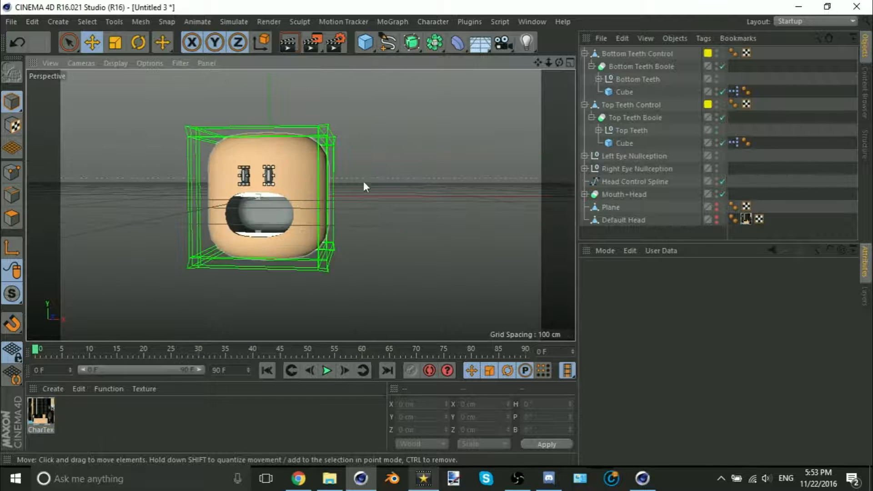
- Add a Rectangle spline to the scene
key(shift+c)
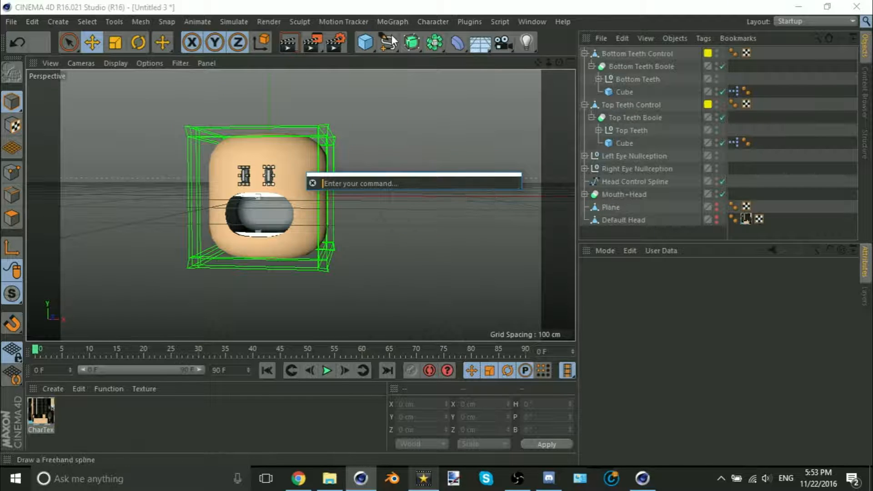
drag(388, 42, 502, 127)
scroll(233, 248, down, 2)
scroll(232, 239, up, 4)
alt+drag(263, 246, 282, 241)
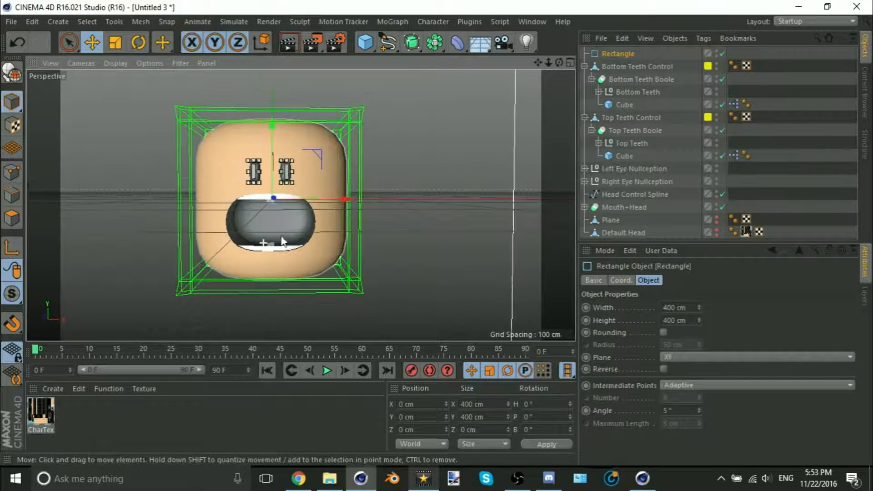
- Set the Rectangle spline's width and height to 52.5 cm each
scroll(279, 234, down, 3)
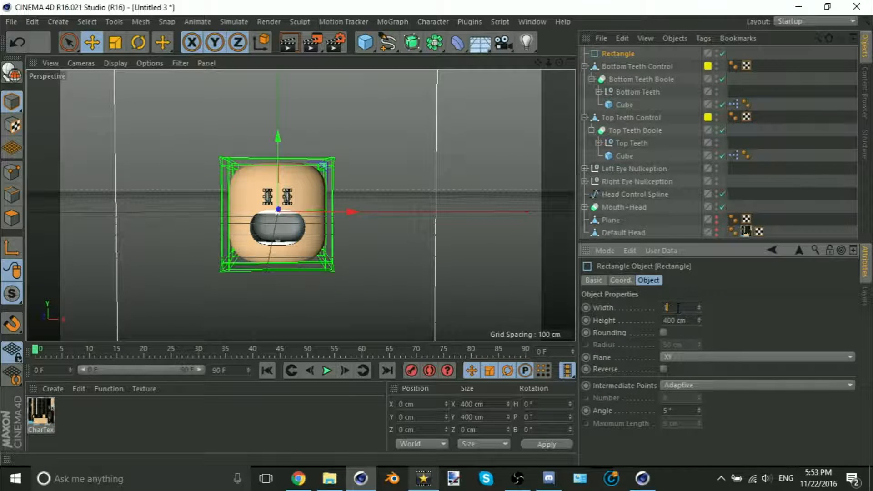
key(Return)
scroll(387, 241, down, 5)
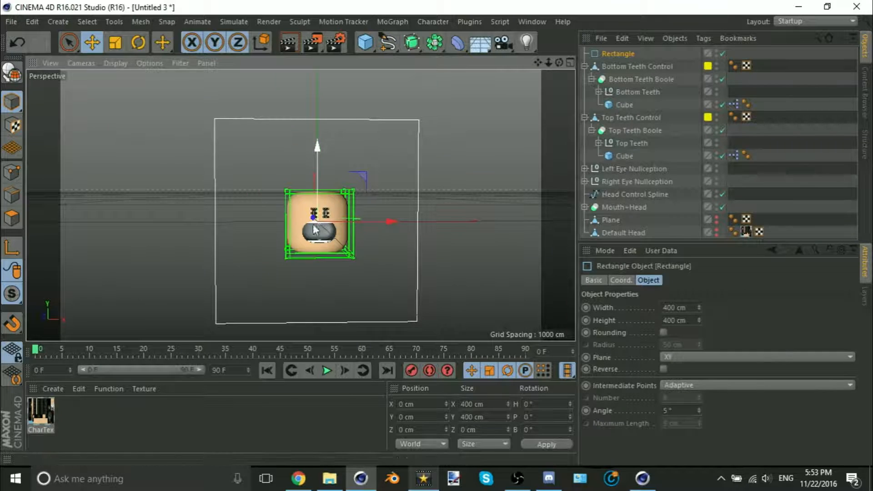
double_click(673, 308)
text(50)
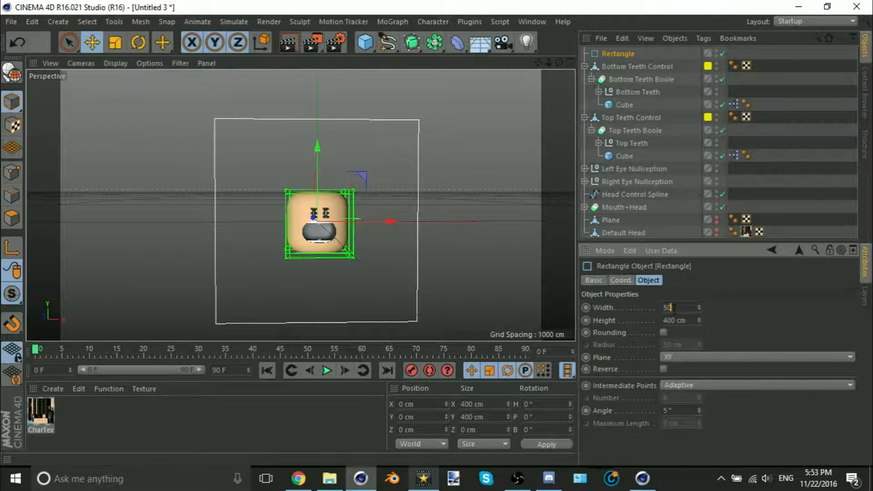
key(Tab)
text(50)
key(Return)
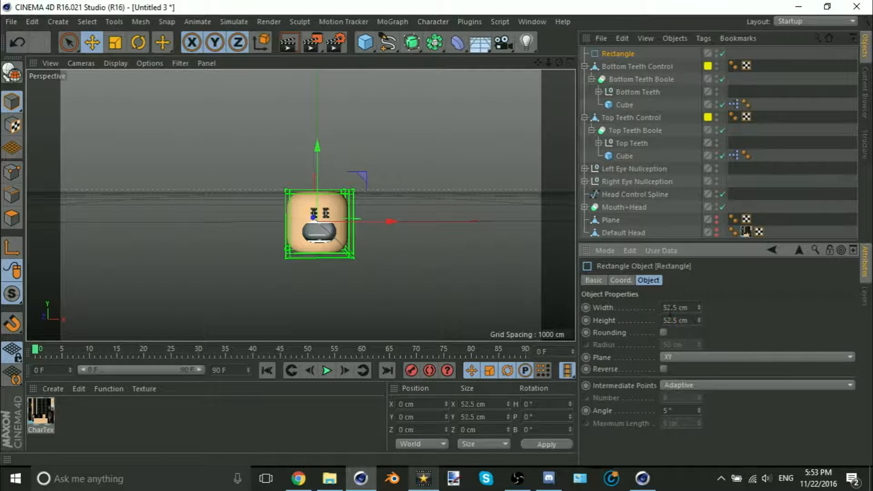
- Move the Rectangle spline along X to 100 cm so it sits beside the head, and keep it selected
scroll(356, 214, up, 4)
drag(356, 215, 443, 221)
click(438, 291)
scroll(410, 222, up, 4)
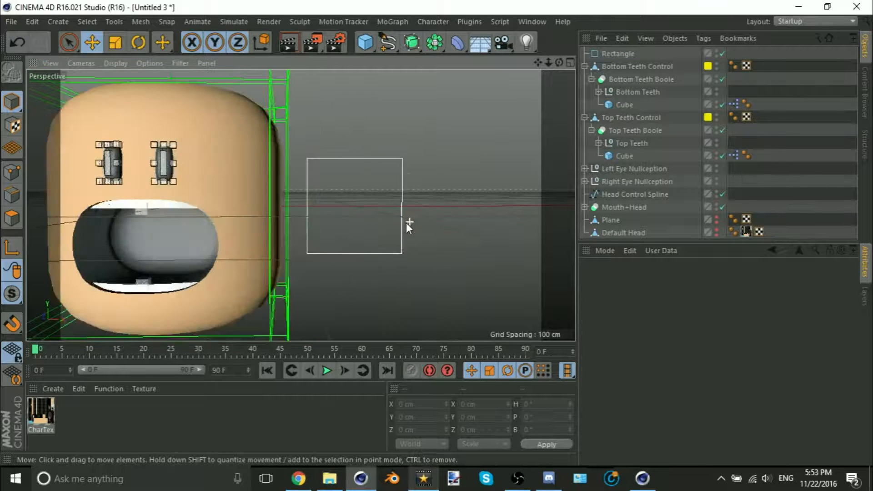
click(405, 222)
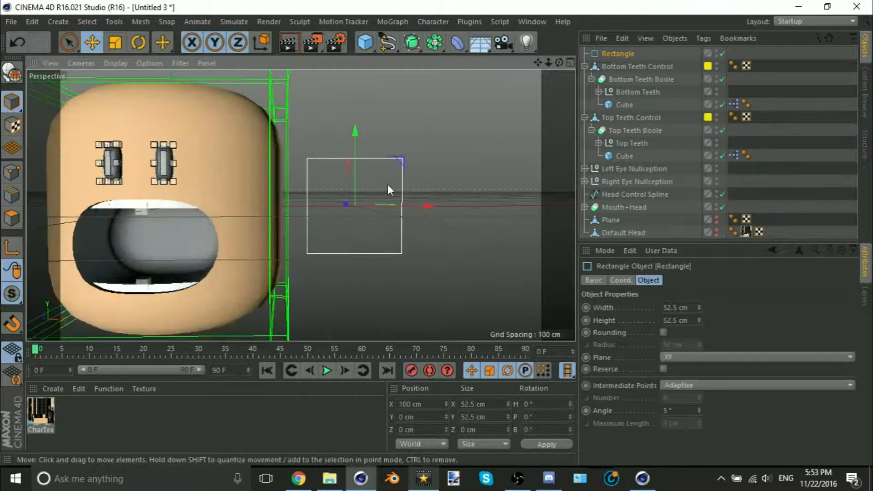
click(364, 43)
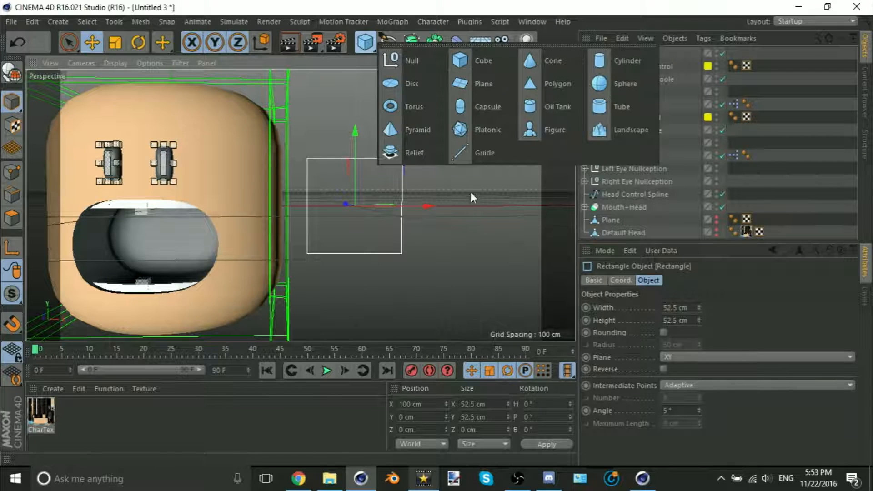
click(479, 257)
click(426, 266)
scroll(424, 262, up, 3)
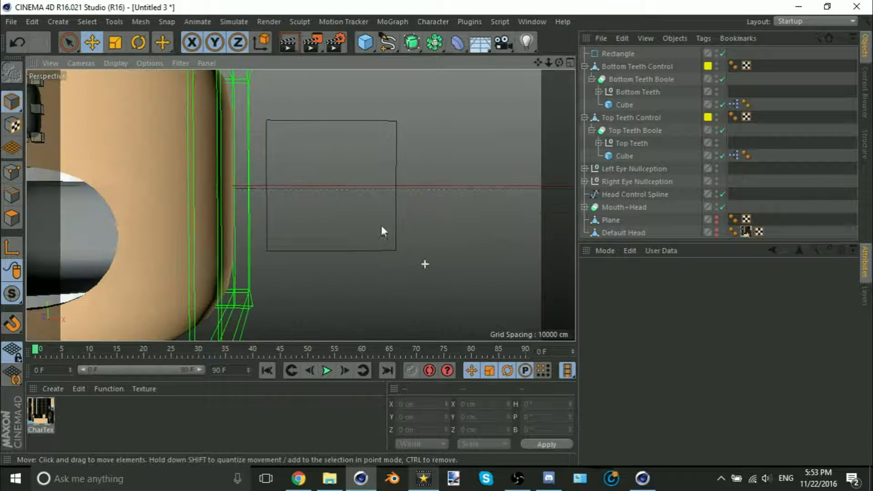
- Add a Plane primitive and make it a child of the Rectangle spline
click(371, 48)
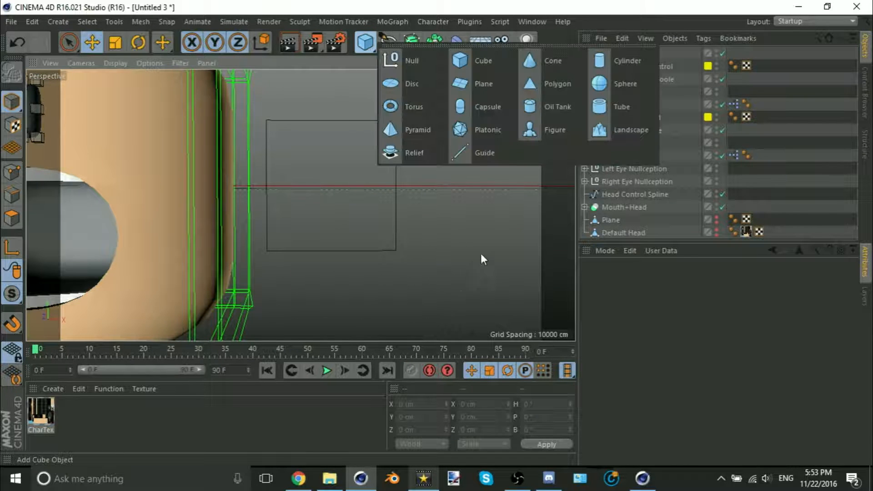
click(478, 78)
scroll(373, 176, down, 4)
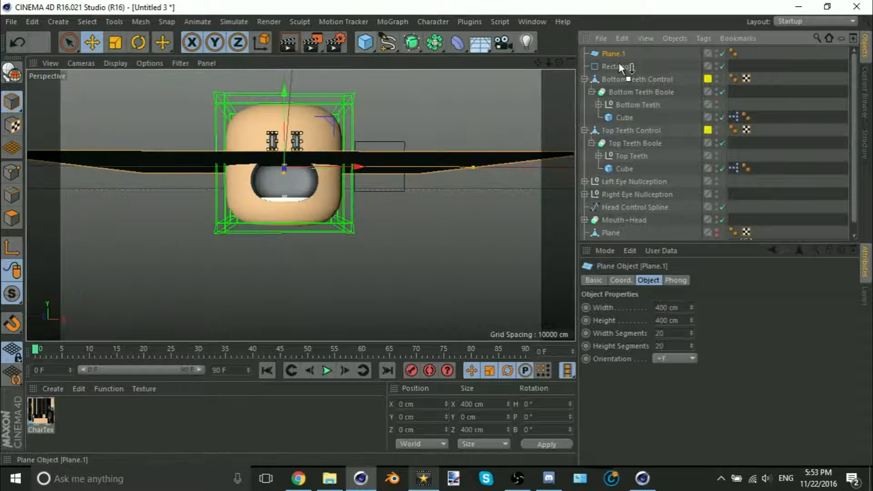
drag(618, 63, 619, 64)
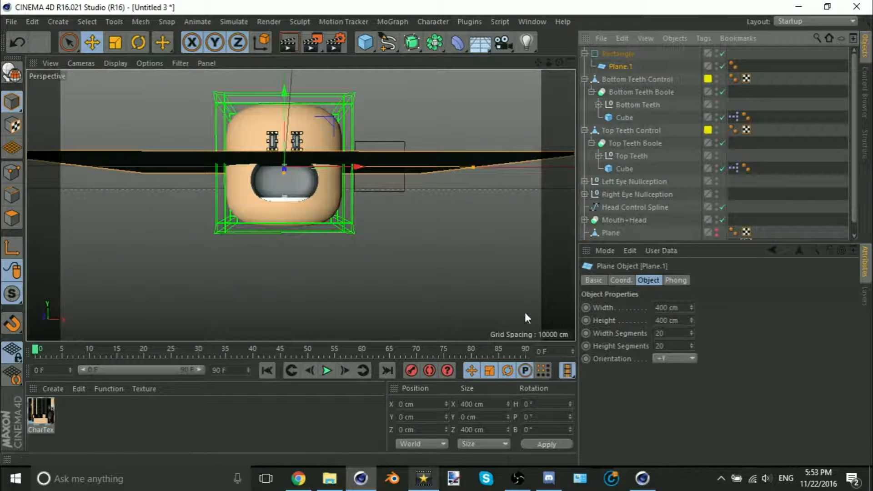
- Set the new plane's orientation to -Z and its width and height to 5 cm each
click(674, 360)
click(684, 437)
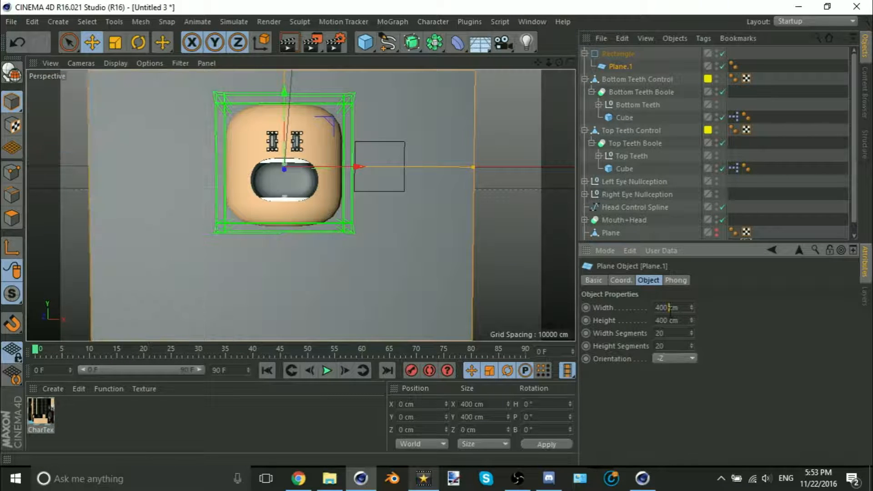
text(5)
key(Tab)
text(5)
key(Return)
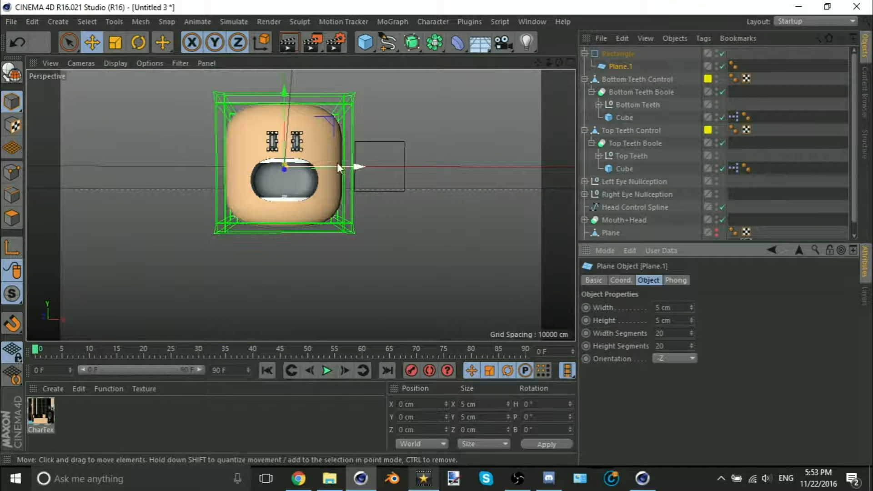
- Switch the coordinates to Object (Rel) and set the new plane's X position to 0 so it is centred in the Rectangle
click(618, 51)
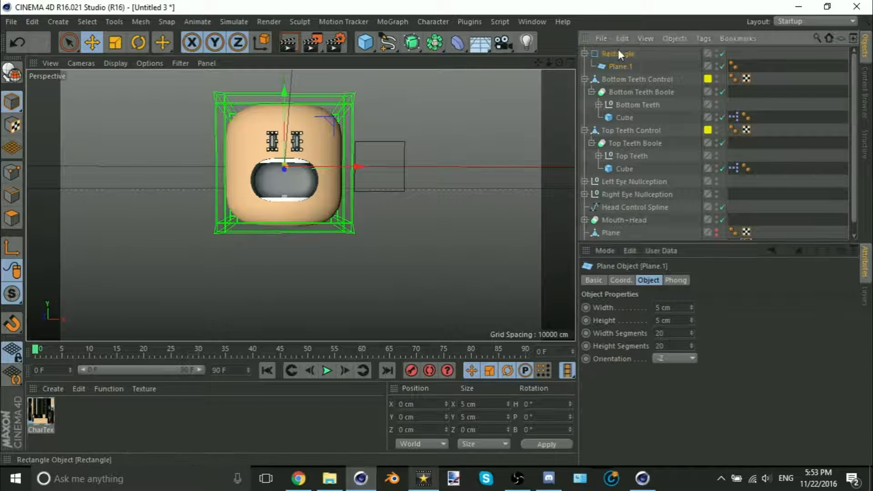
click(620, 67)
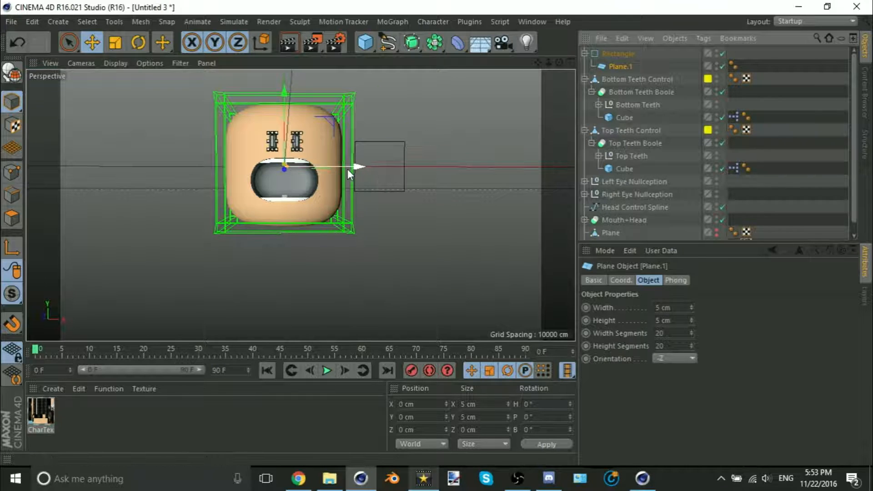
click(429, 443)
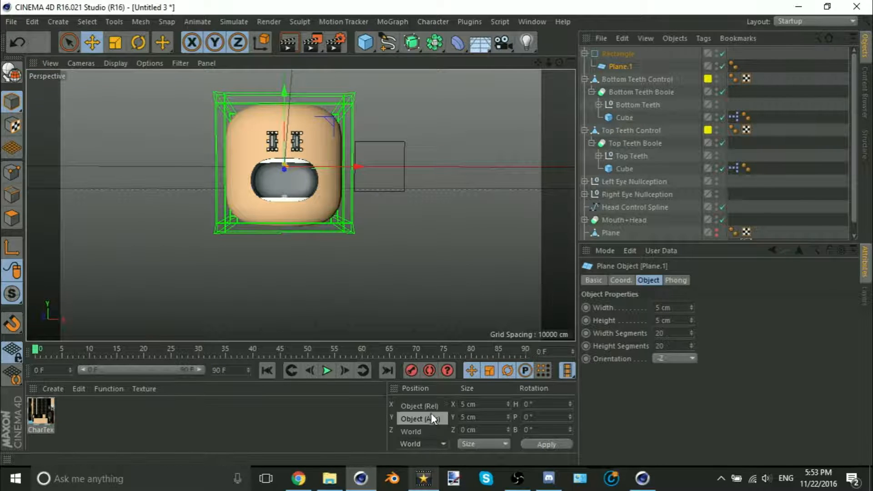
click(415, 404)
click(435, 404)
text(0)
key(Return)
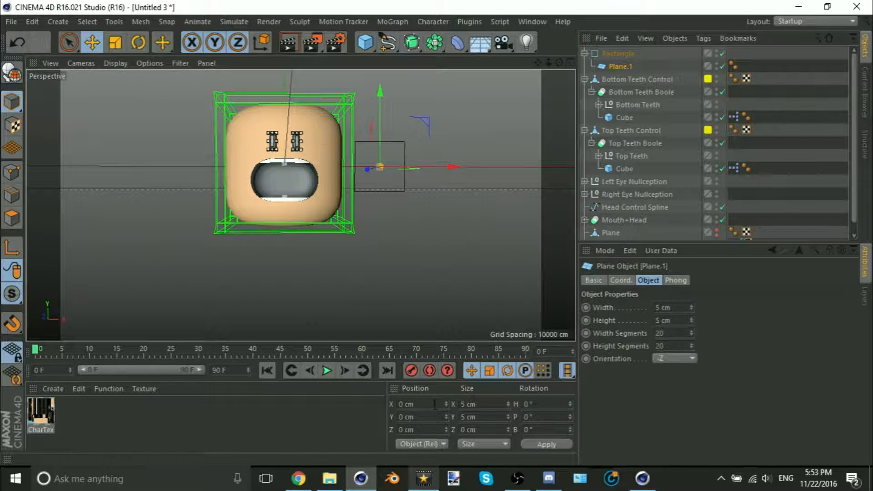
- Lower the plane along Y to -25 cm, onto the Rectangle's bottom edge
scroll(378, 149, up, 5)
drag(381, 110, 384, 166)
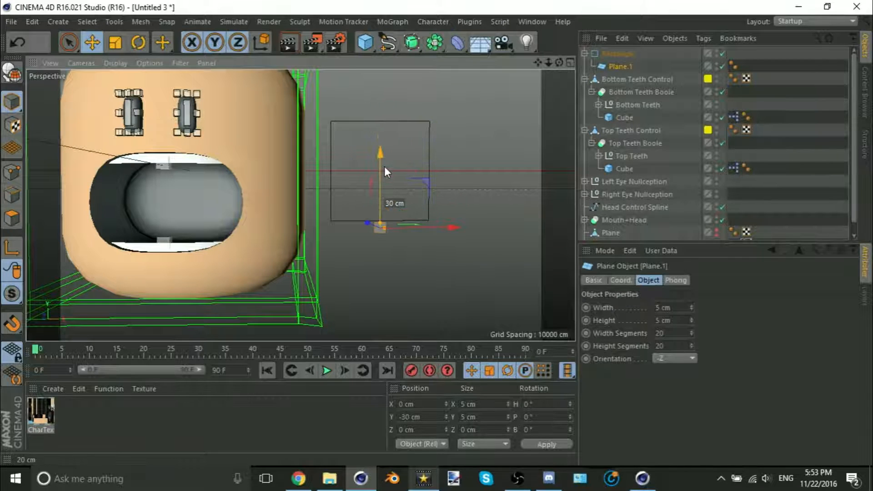
click(431, 416)
text(-5)
key(Return)
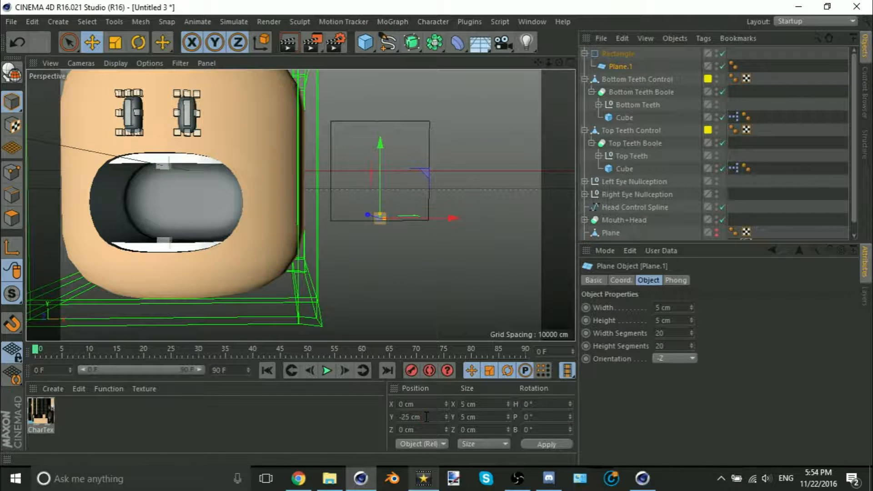
- Set the Rectangle spline's width and height to 55 cm each
scroll(361, 209, up, 6)
click(392, 290)
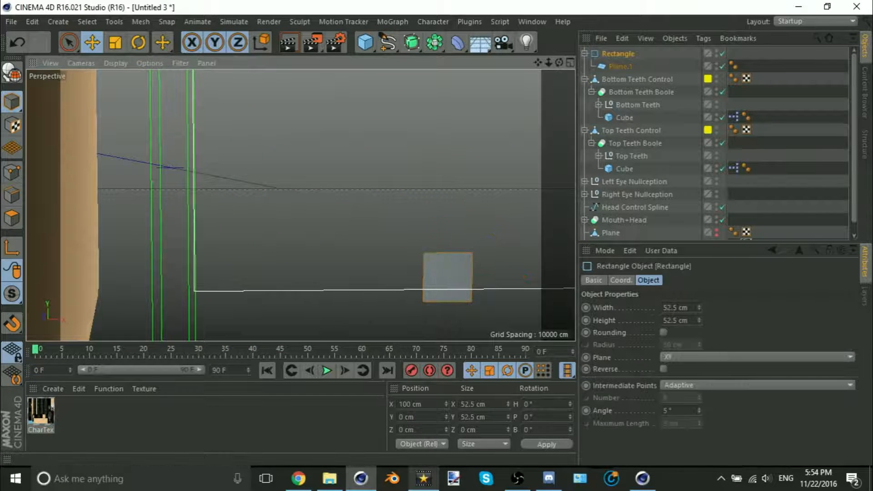
double_click(684, 307)
text(55)
key(Tab)
text(55)
key(Return)
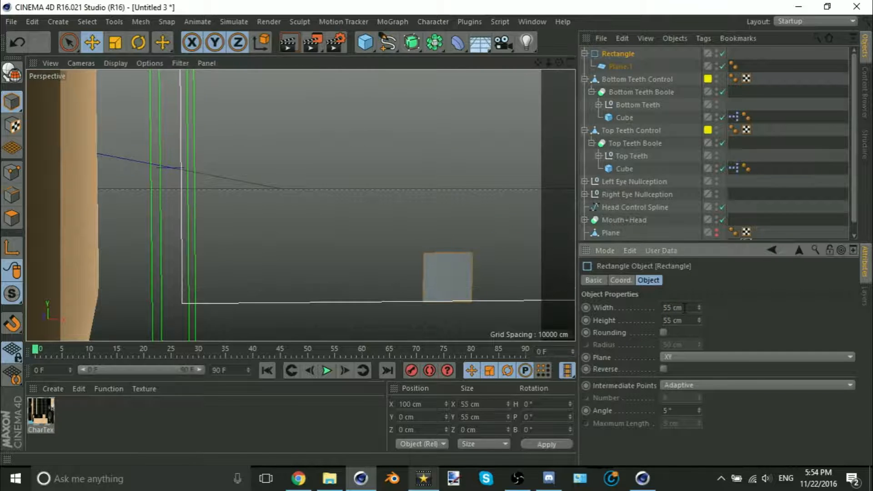
- Narrow the Rectangle spline to a width of 5 cm and deselect everything
click(438, 285)
scroll(429, 291, down, 6)
alt+middle_drag(291, 277, 234, 239)
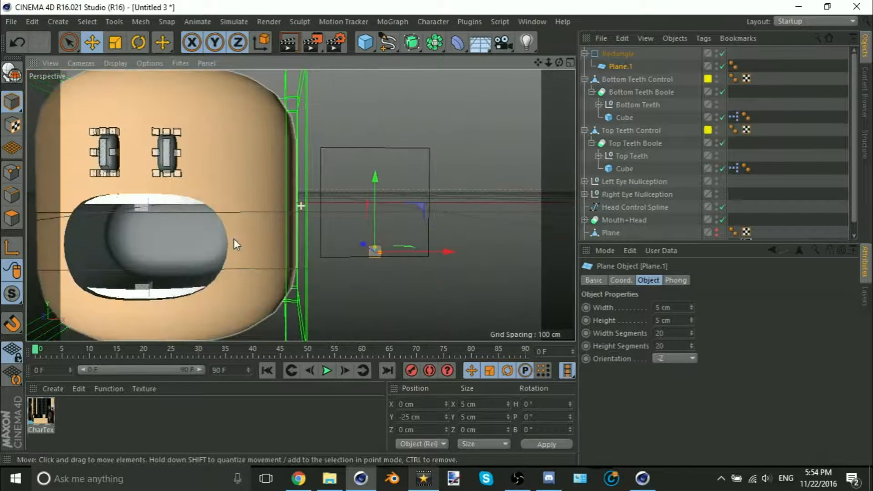
click(618, 54)
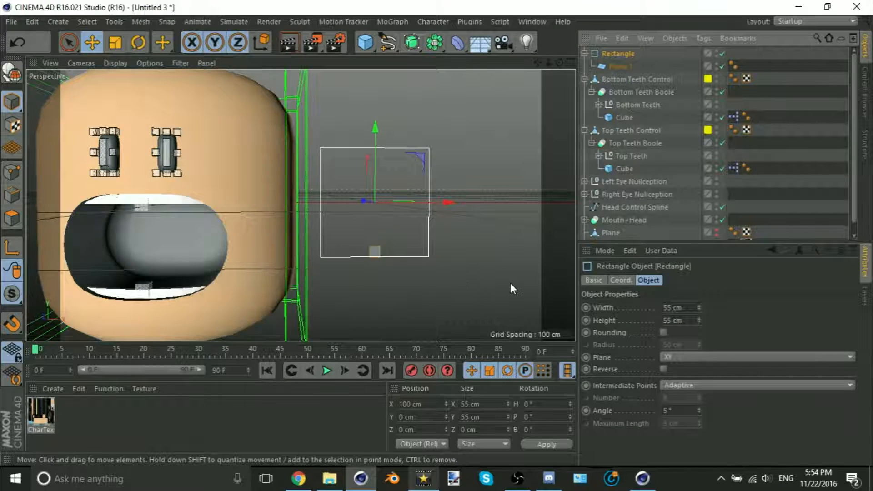
double_click(677, 310)
text(5)
key(Return)
click(482, 255)
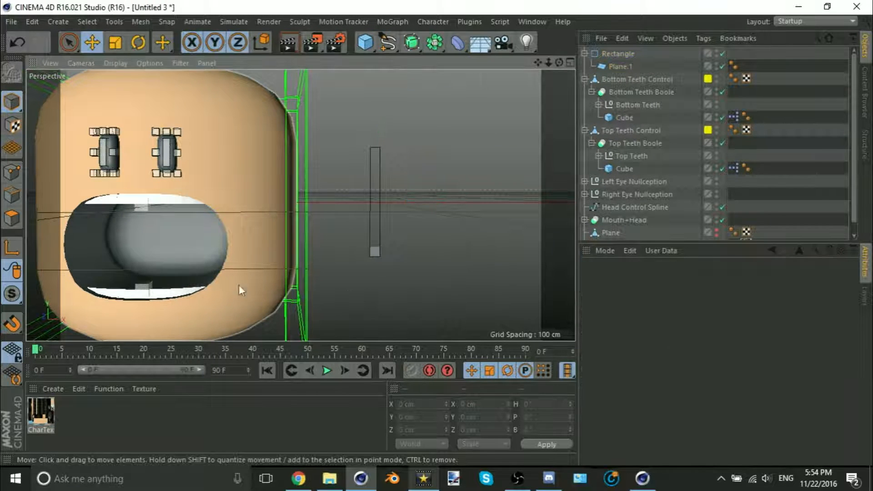
- Set the plane's Y position to 25 cm so it sits at the upper end of the narrow Rectangle
click(375, 250)
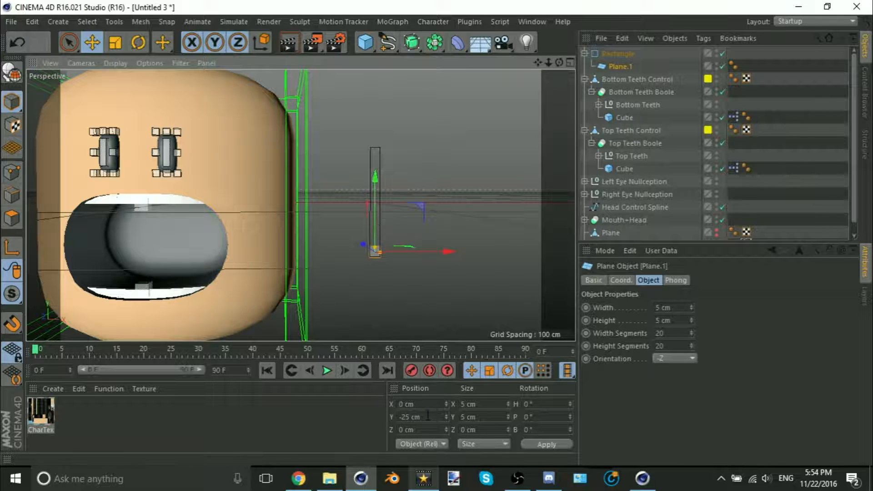
double_click(411, 417)
text(25)
key(Return)
scroll(366, 126, up, 4)
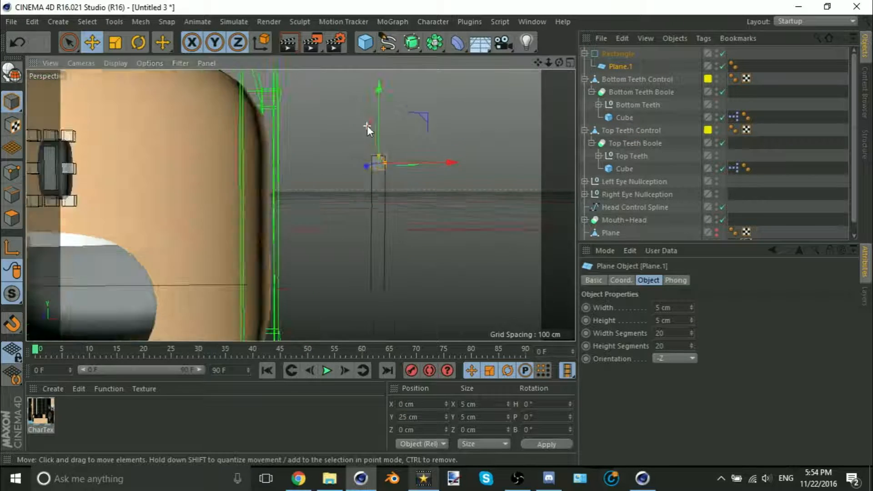
scroll(386, 181, down, 3)
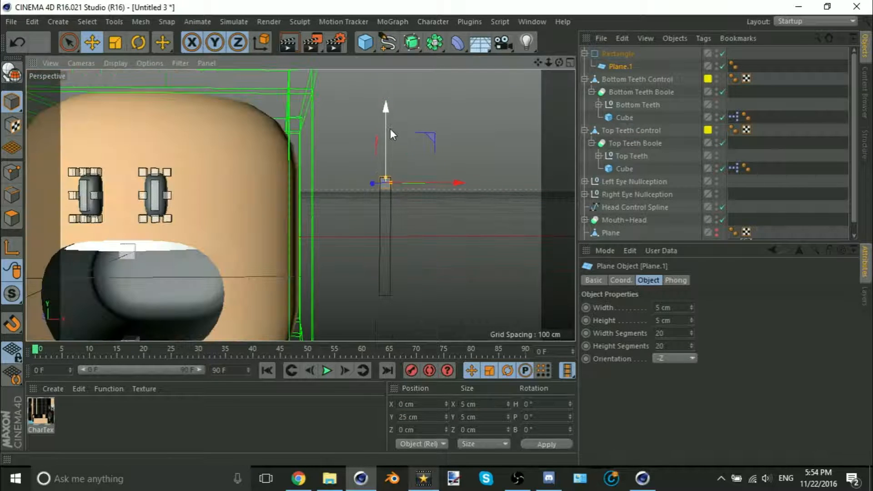
drag(389, 136, 395, 238)
key(ctrl+z)
- Rename the existing yellow layer to Controller and assign the slider plane to it
click(599, 282)
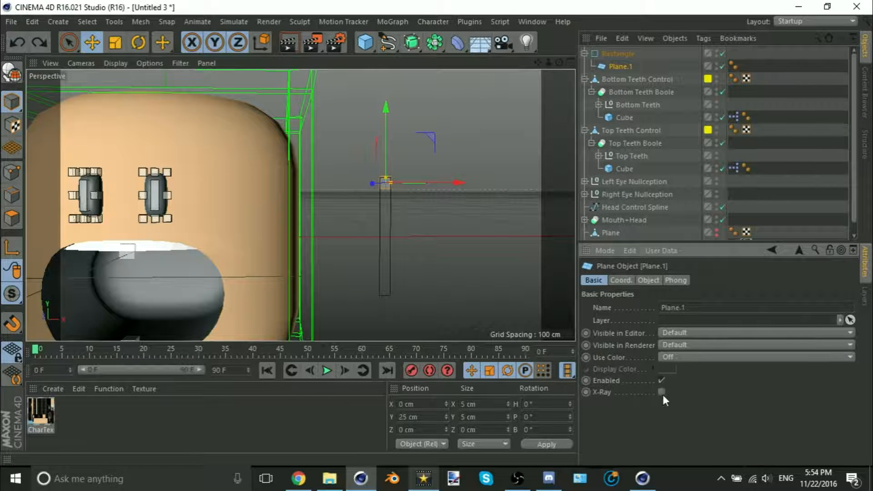
click(788, 147)
click(863, 295)
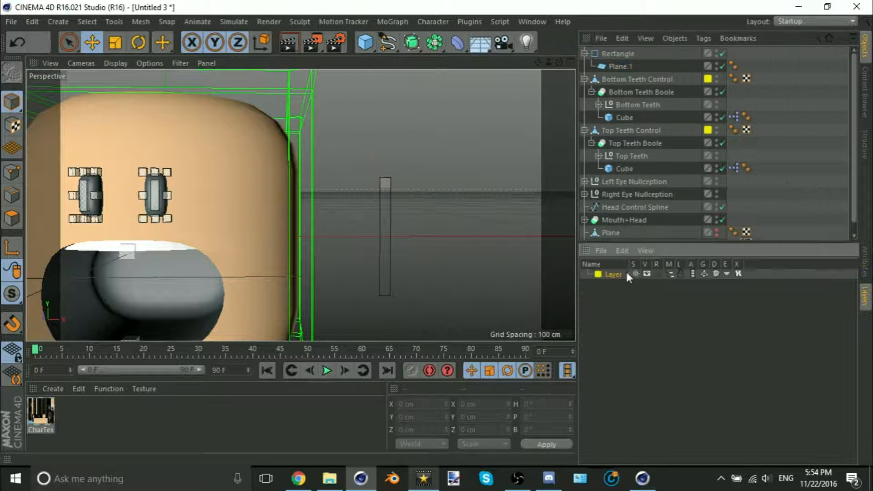
double_click(613, 274)
text(Cor)
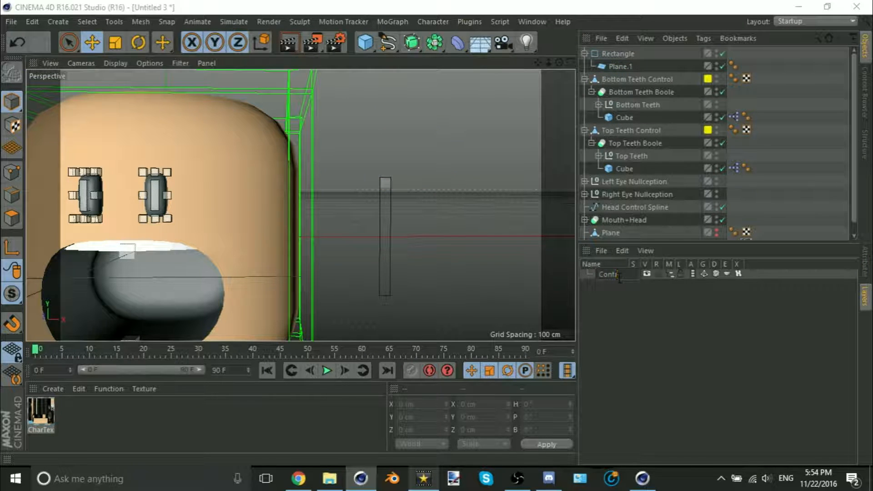
key(Return)
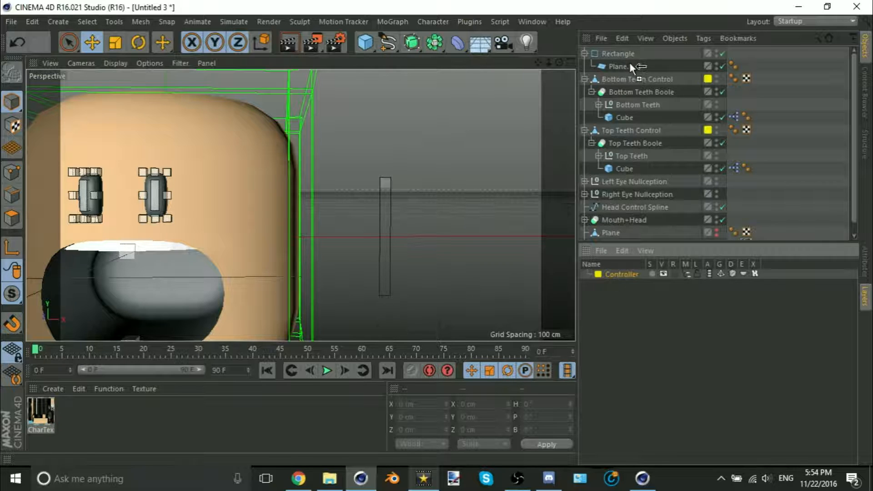
drag(629, 66, 630, 66)
scroll(338, 195, down, 5)
mouse_move(308, 203)
alt+mouse_down()
mouse_move(306, 179)
mouse_move(313, 213)
alt+mouse_up()
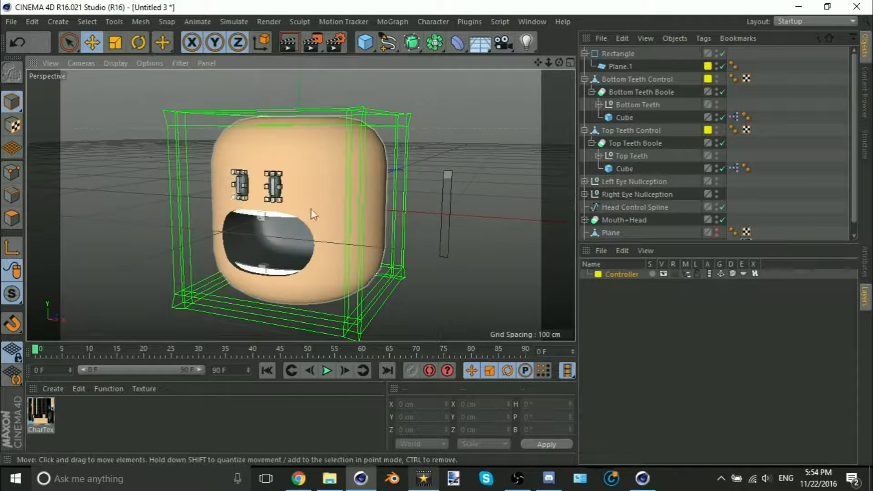
scroll(432, 222, up, 8)
click(419, 217)
scroll(419, 218, down, 6)
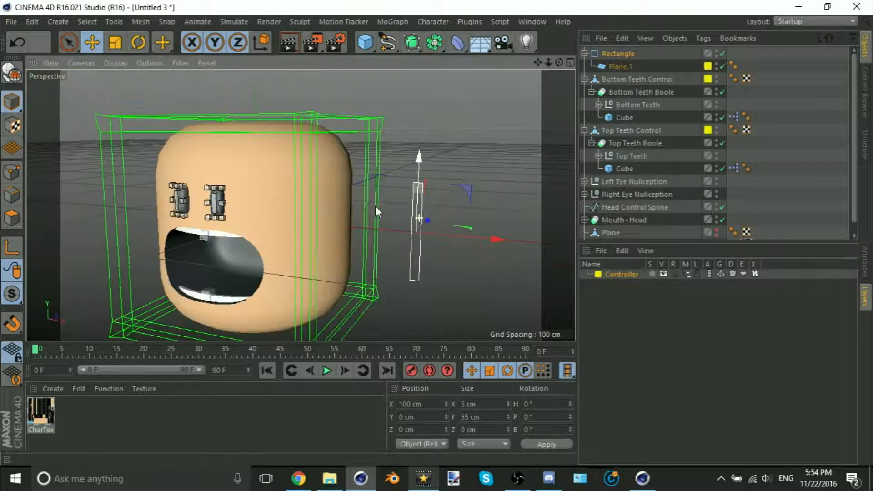
alt+middle_drag(309, 198, 360, 189)
click(496, 96)
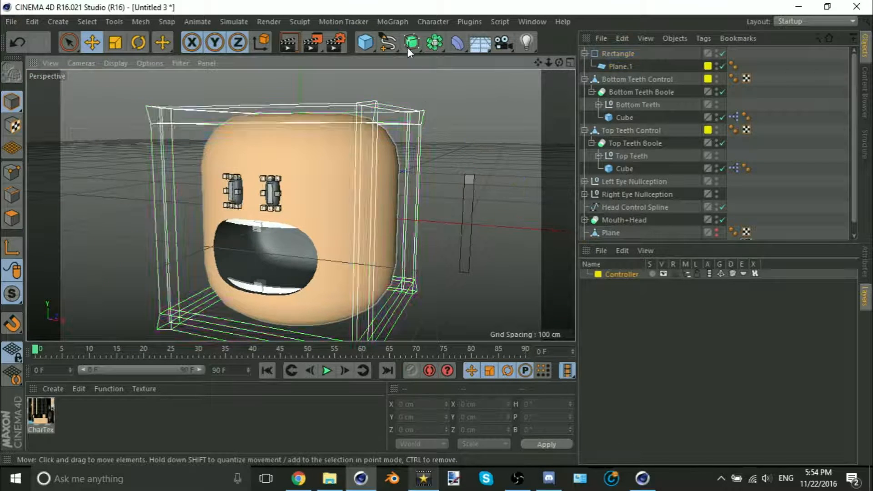
drag(432, 46, 417, 56)
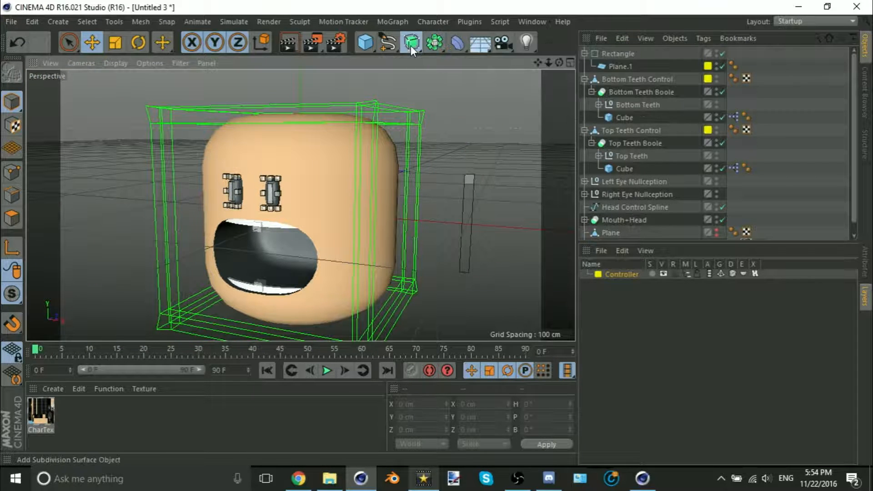
click(410, 45)
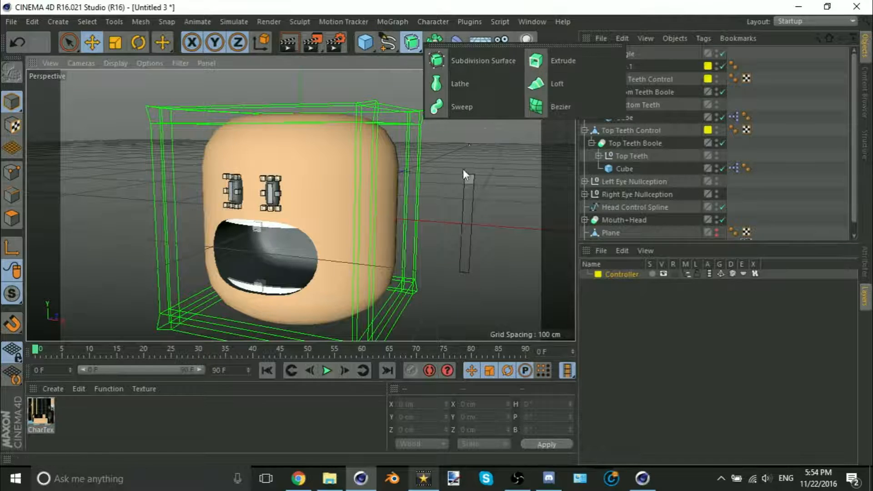
key(ctrl+r)
click(463, 305)
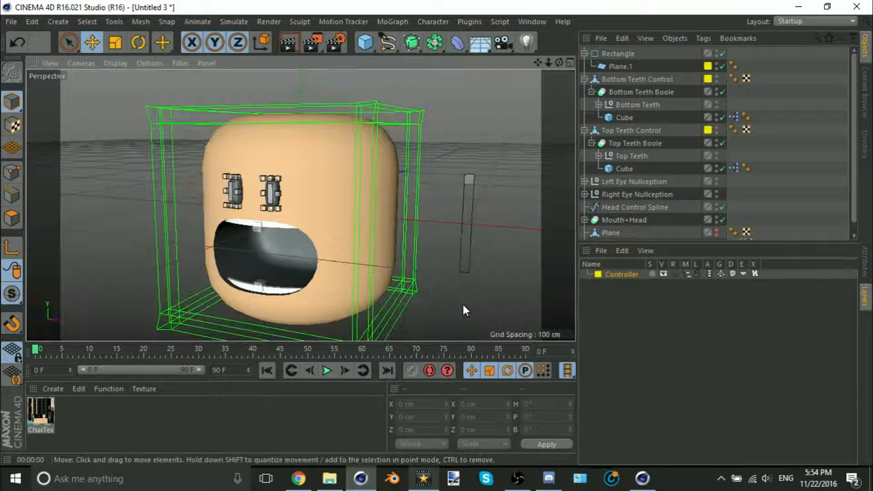
alt+middle_drag(463, 304, 395, 269)
- Group the slider plane into a Null inside the Rectangle and expand the Null in the hierarchy
click(405, 150)
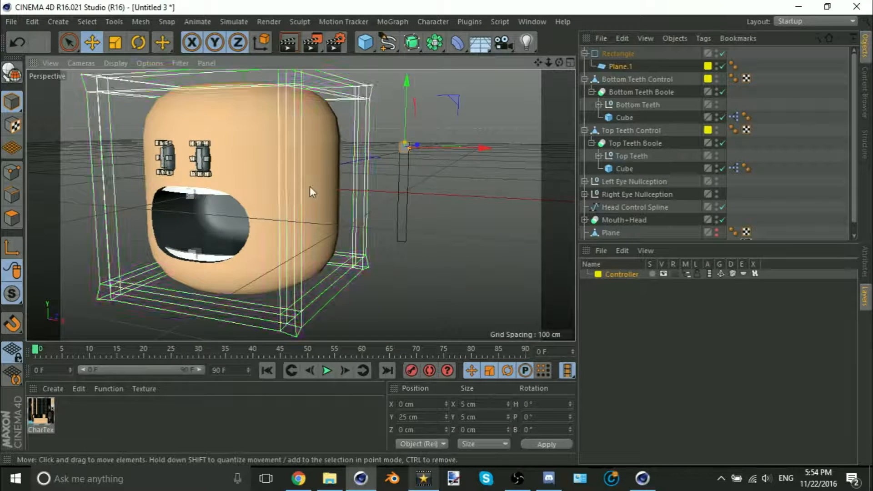
alt+drag(307, 189, 347, 189)
key(alt+g)
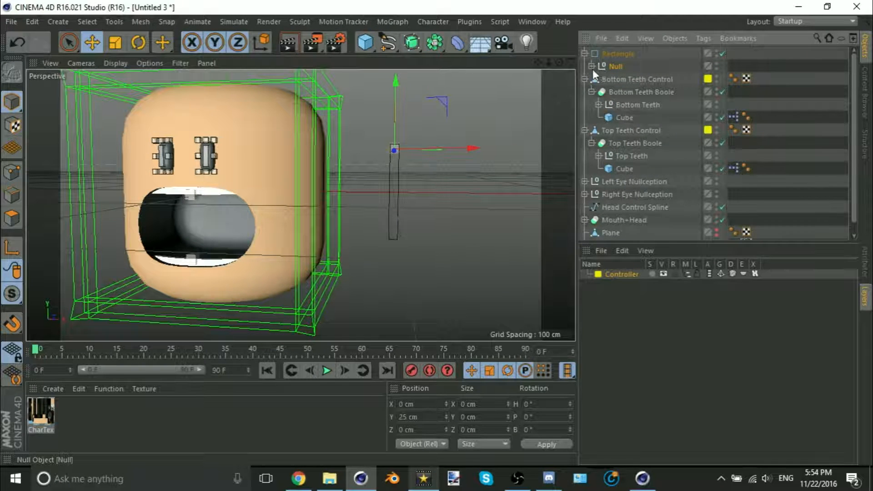
click(591, 67)
- Set the Null's Y position to -25 cm so it sits at the lower end of the Rectangle
click(614, 78)
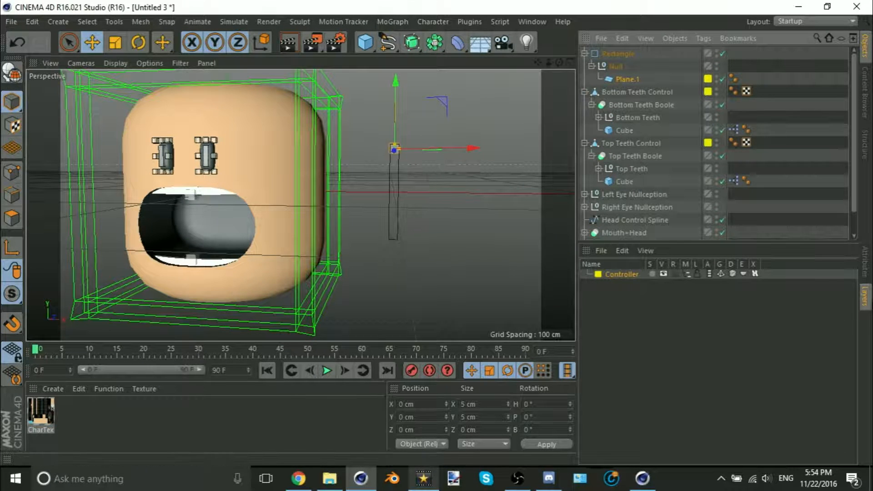
click(868, 277)
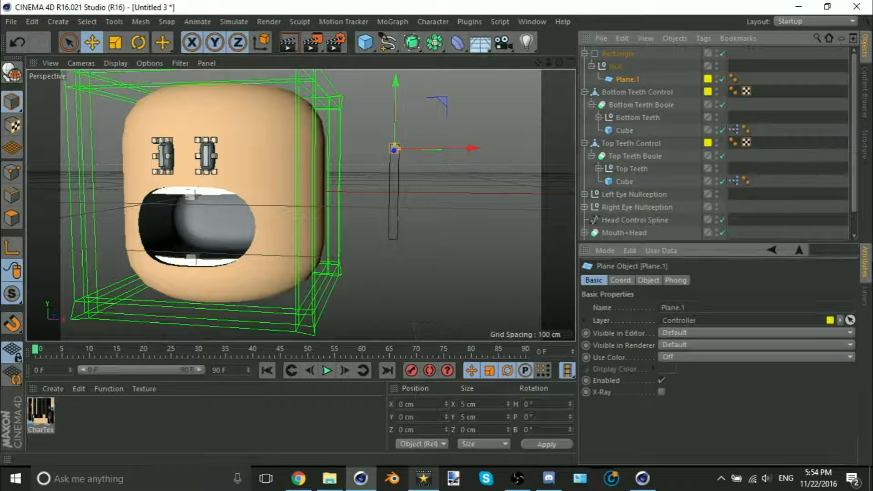
click(616, 66)
double_click(428, 416)
text(0)
key(Return)
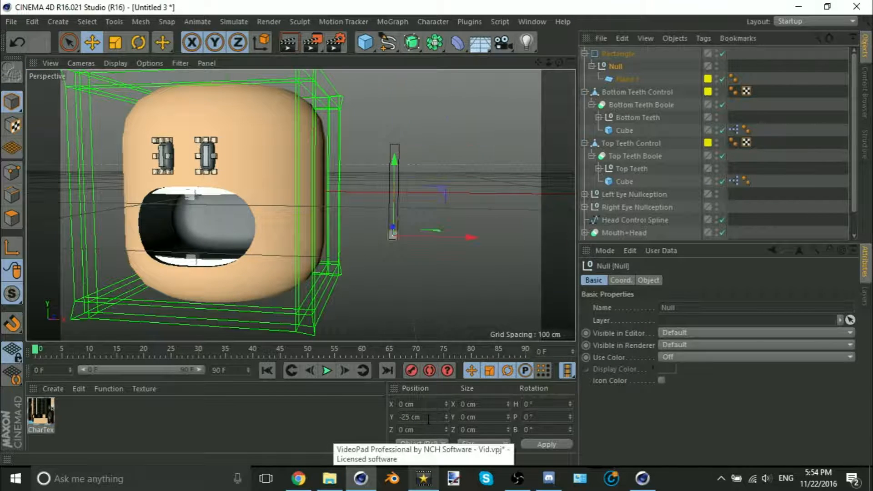
- Set the slider plane's Y position relative to the Null to 50 cm, placing it at the Rectangle's upper end
click(626, 79)
click(425, 418)
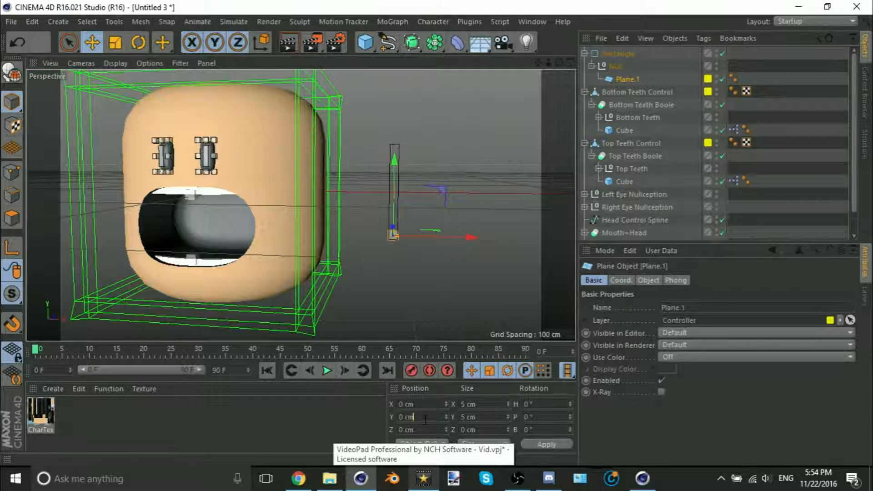
key(Return)
text(5)
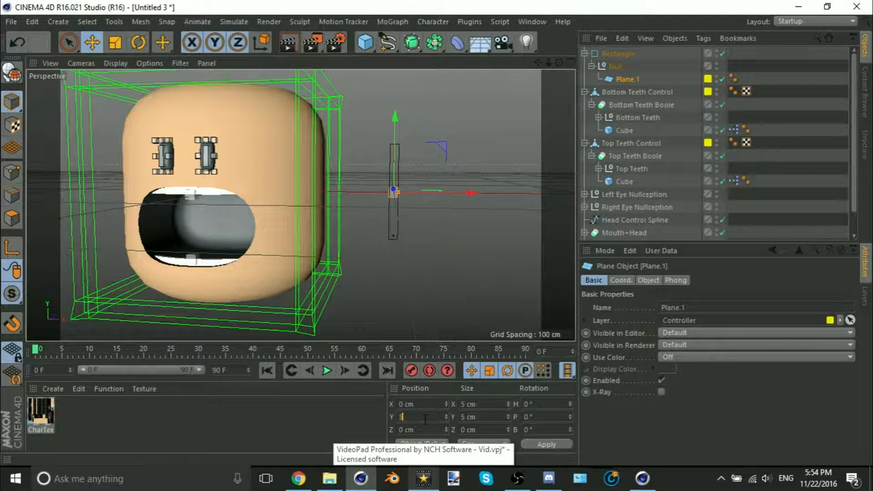
text(0)
key(Return)
alt+middle_drag(307, 202, 358, 222)
alt+drag(358, 223, 381, 211)
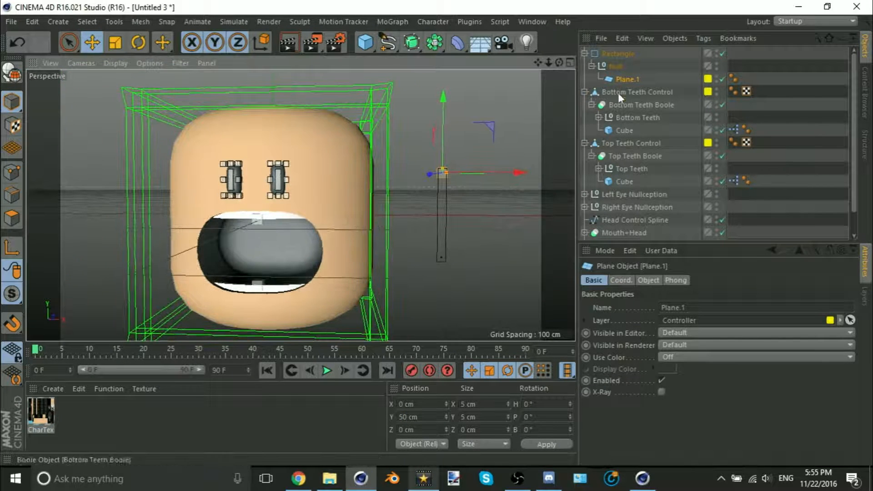
- Set the display of the plane's parent Null to None and deselect it
click(615, 65)
click(648, 280)
click(666, 308)
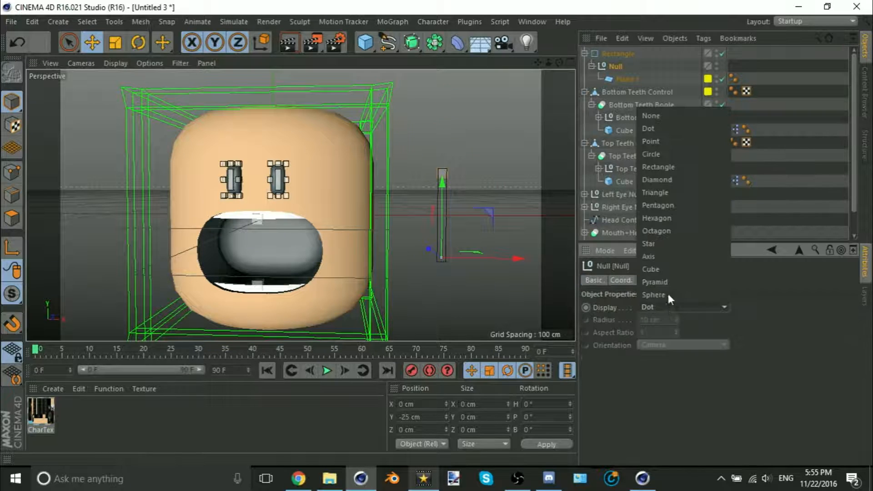
click(653, 116)
click(663, 323)
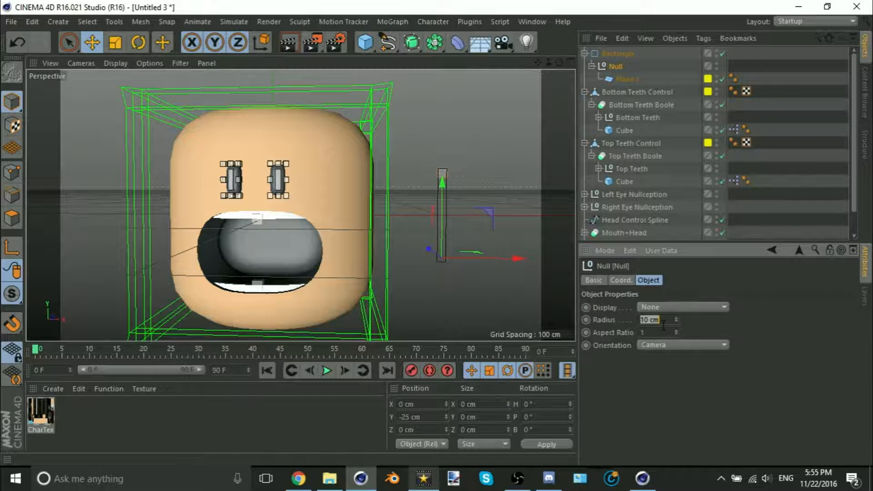
click(618, 54)
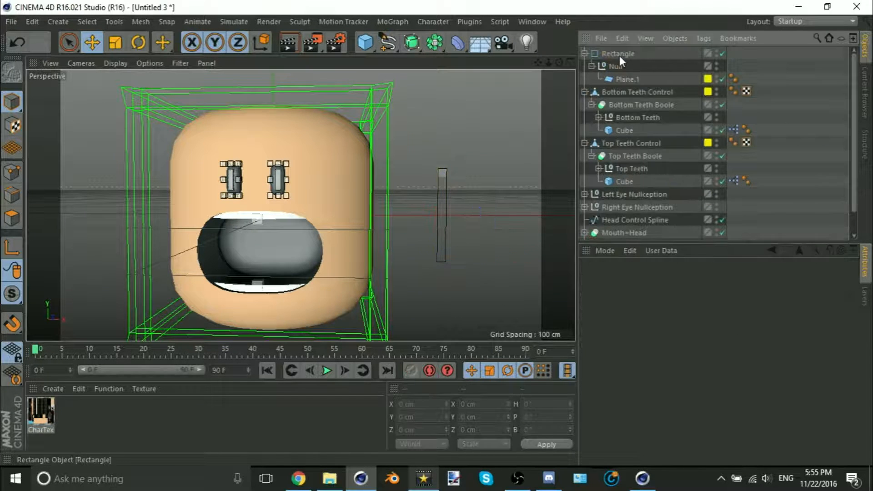
- Rename the slider plane inside the Null as Control
click(627, 79)
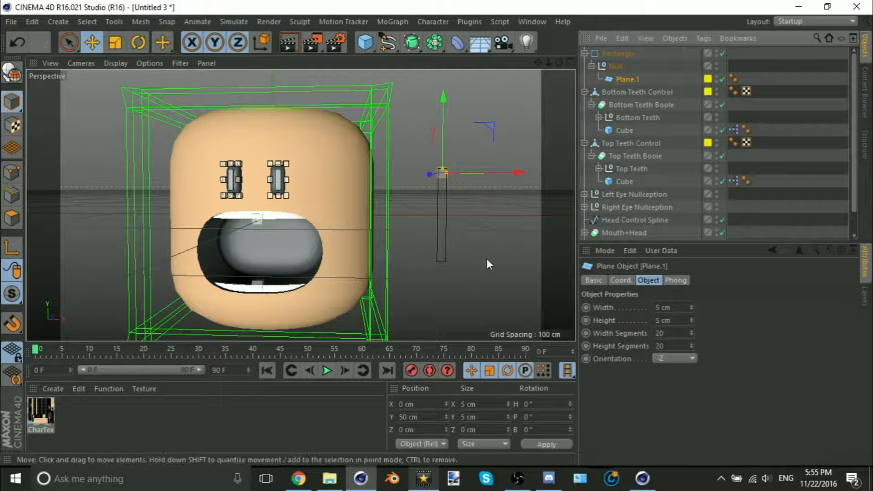
double_click(626, 78)
text(c)
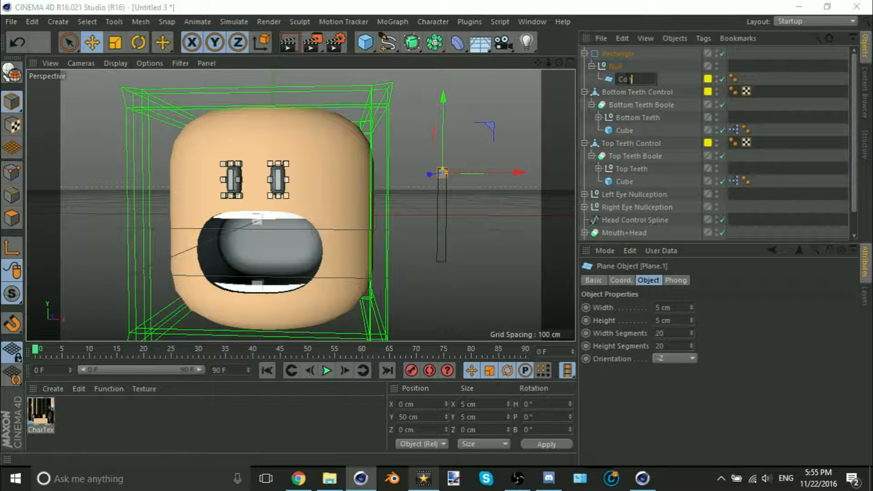
key(Return)
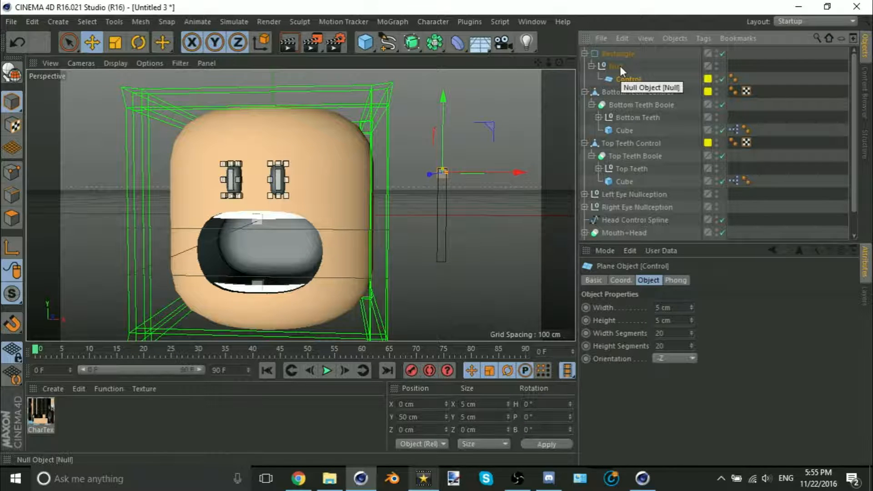
- Try moving the Control plane freely around and along the slider, undoing each move
drag(452, 125, 465, 109)
key(ctrl+z)
scroll(452, 173, up, 5)
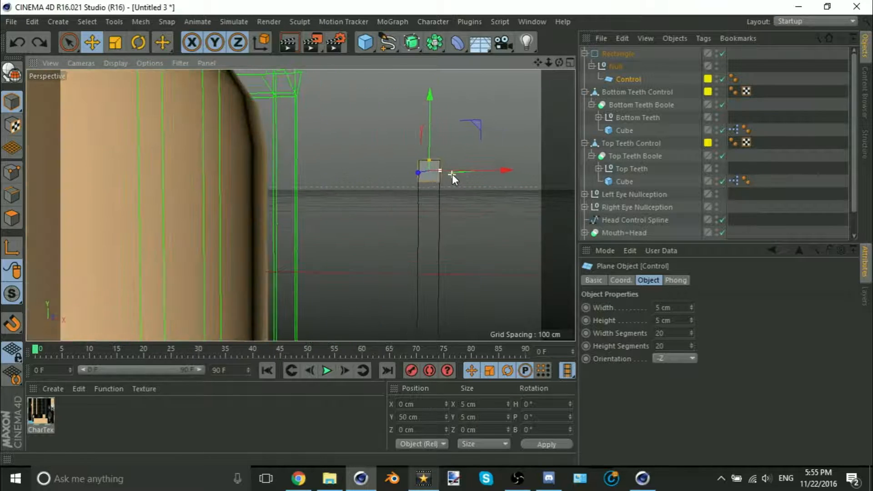
drag(412, 136, 438, 222)
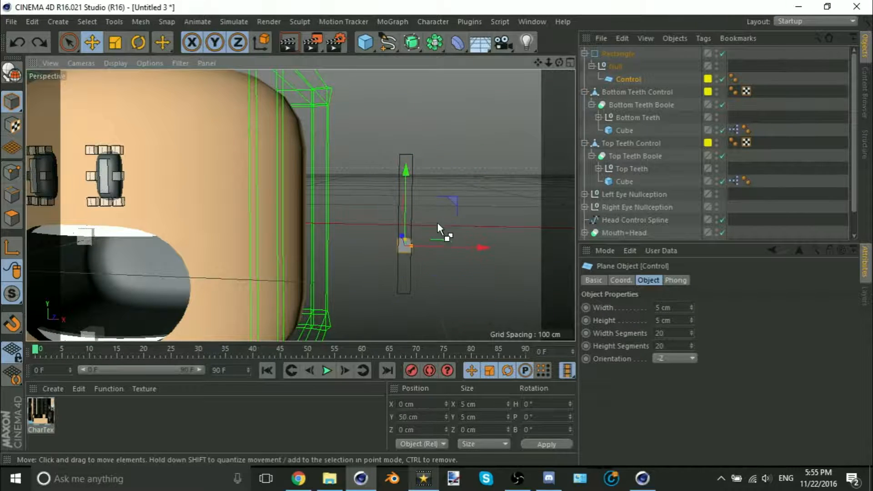
key(ctrl+z)
drag(453, 116, 483, 188)
key(ctrl+z)
- Add a Protection tag to the Control plane and set its position to Limit with a Y maximum of 50 cm
key(shift+c)
text(prote)
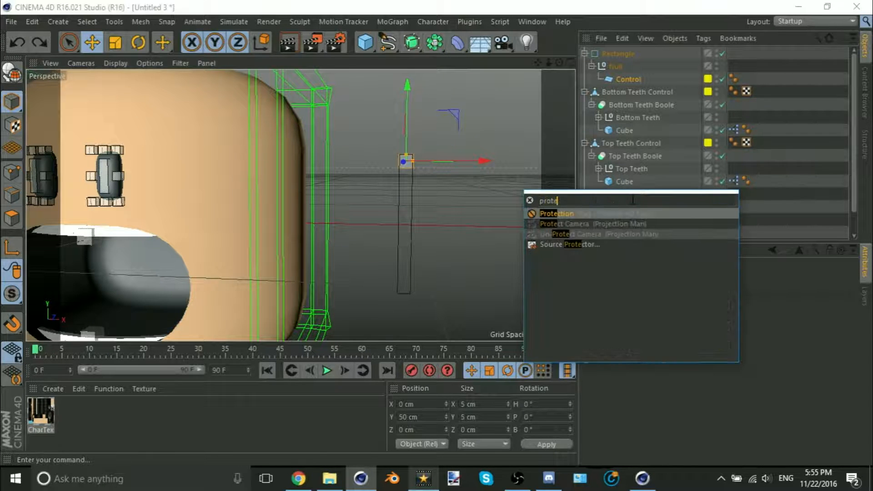
key(Return)
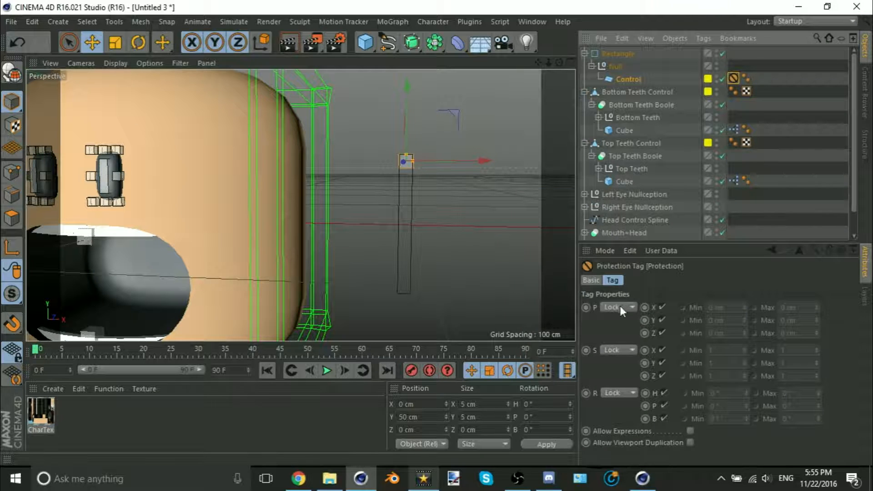
click(623, 308)
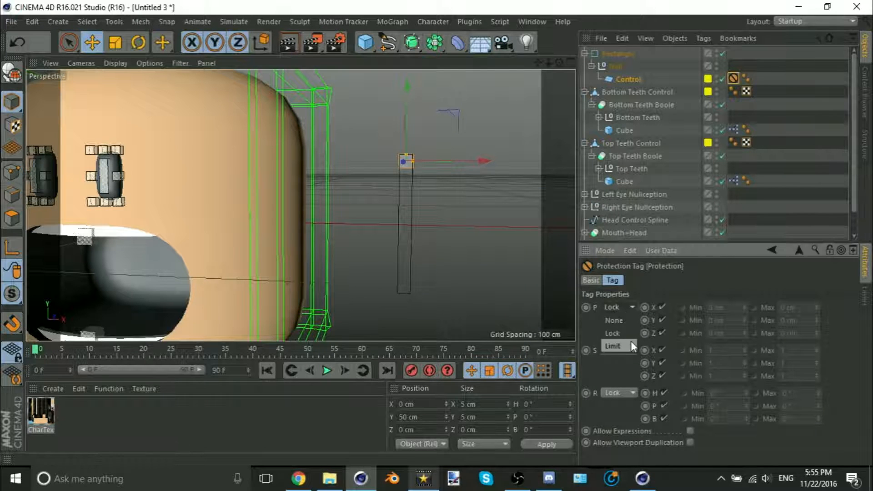
click(631, 342)
alt+drag(422, 316, 273, 249)
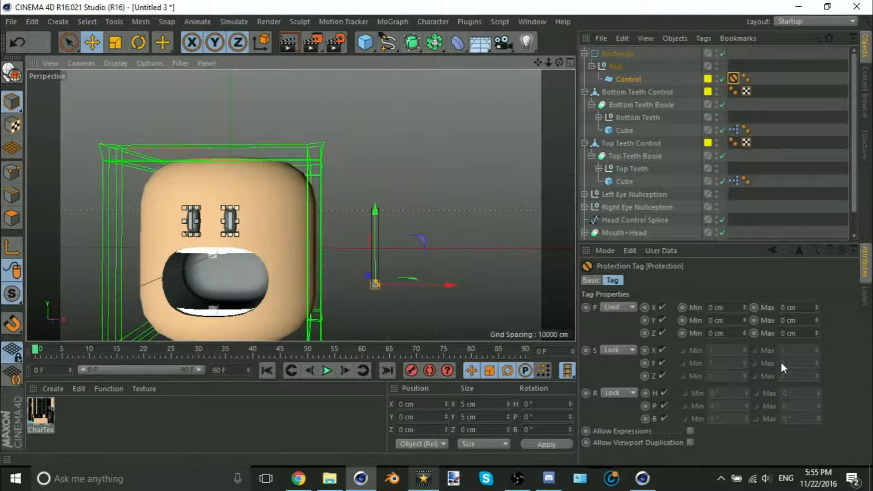
click(798, 321)
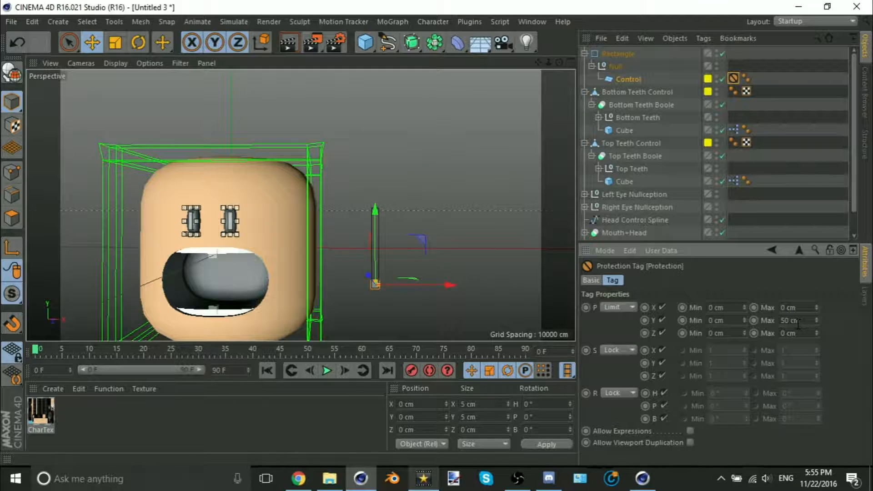
- Slide the Control plane through its travel to test the limits, leave it at the slider's upper end and deselect it
drag(375, 221, 379, 250)
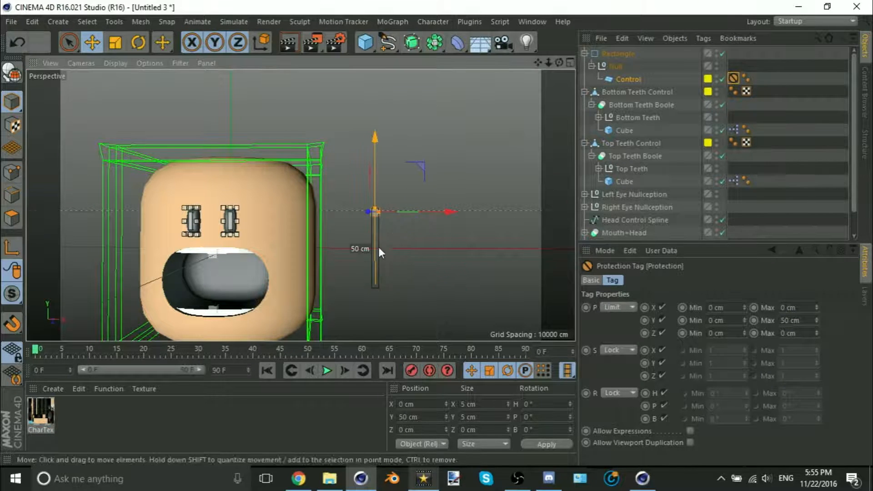
scroll(384, 250, up, 3)
drag(381, 140, 410, 294)
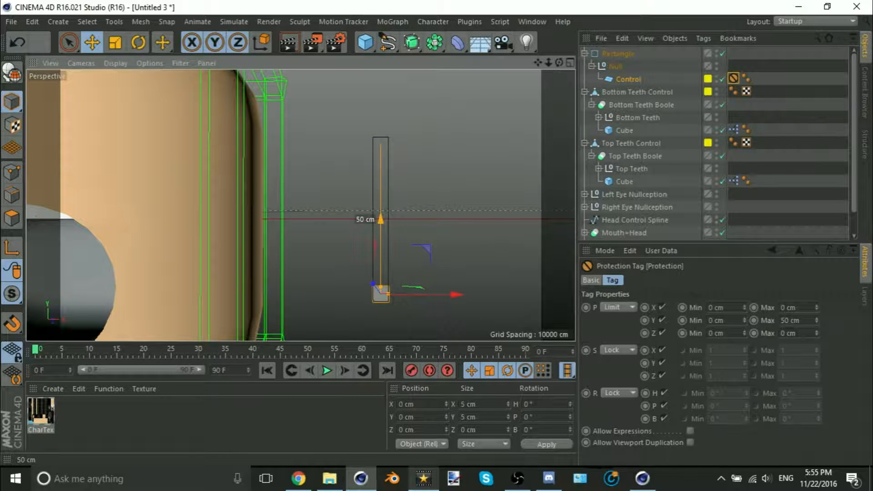
scroll(278, 173, down, 6)
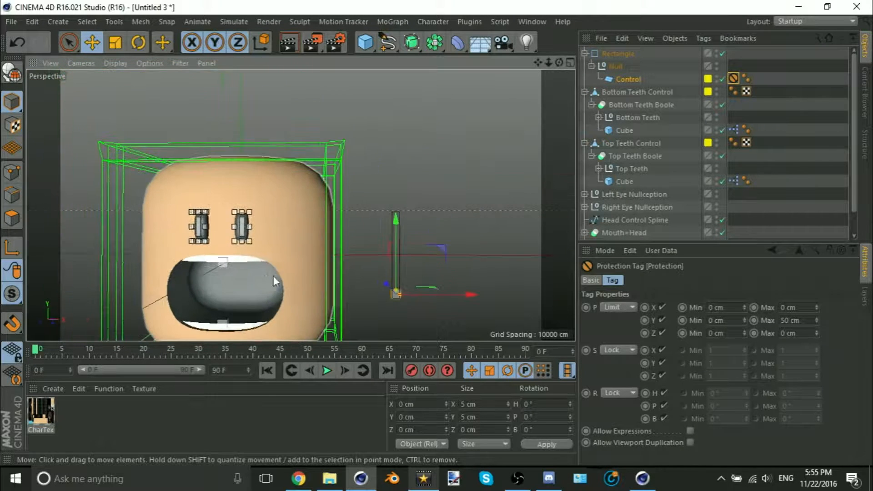
alt+drag(274, 276, 362, 209)
key(ctrl+z)
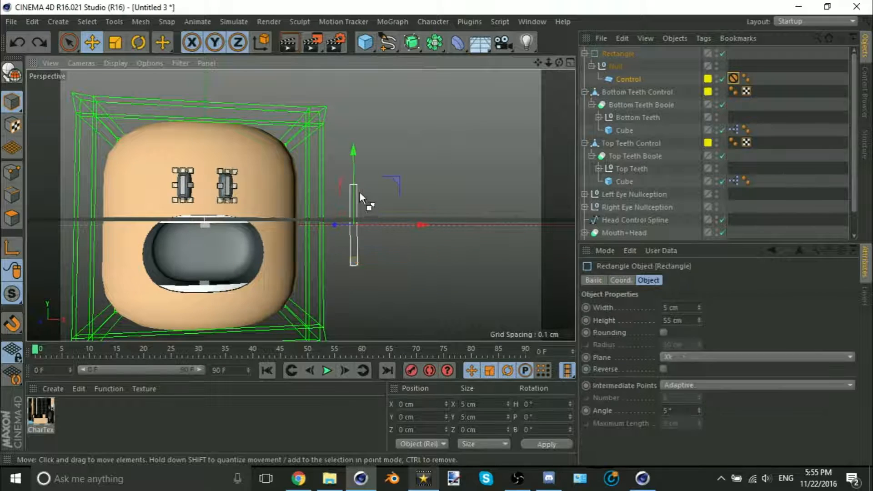
drag(355, 171, 354, 94)
click(780, 106)
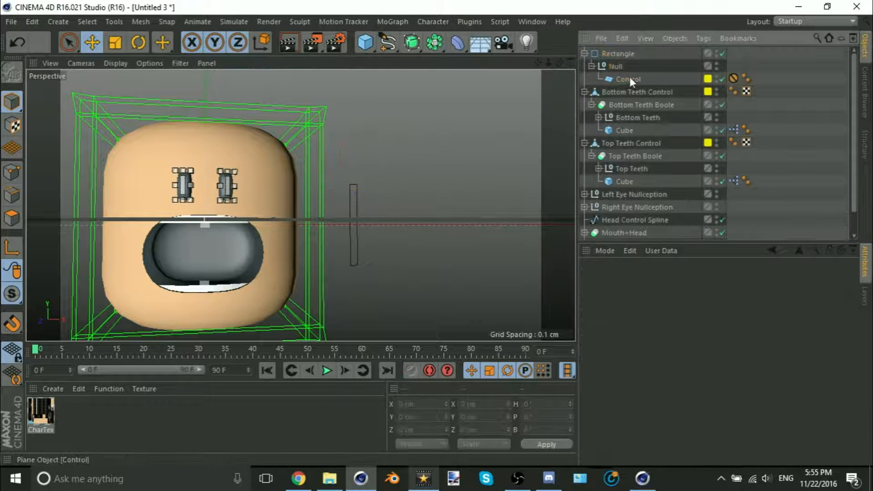
- Rename the slider plane as Teeth Spacing Control and its parent Null as Teeth Spacing Null
double_click(626, 80)
text(Te)
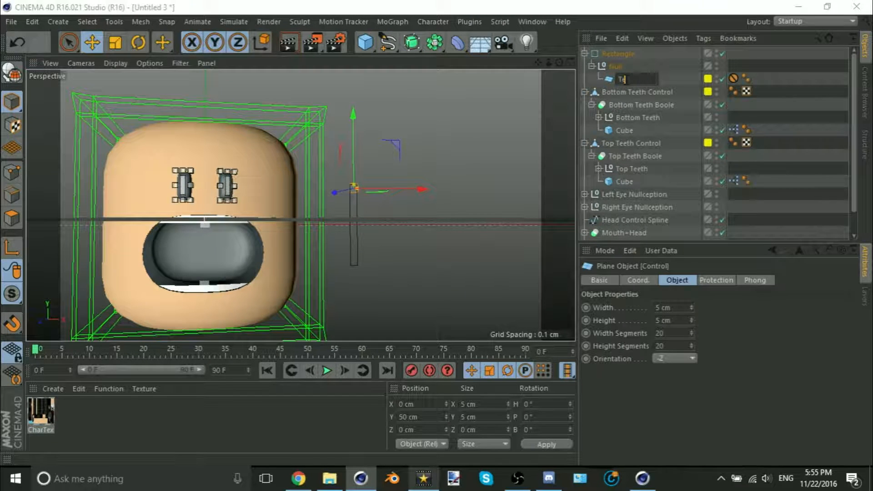
key(ctrl+a)
click(625, 80)
double_click(616, 66)
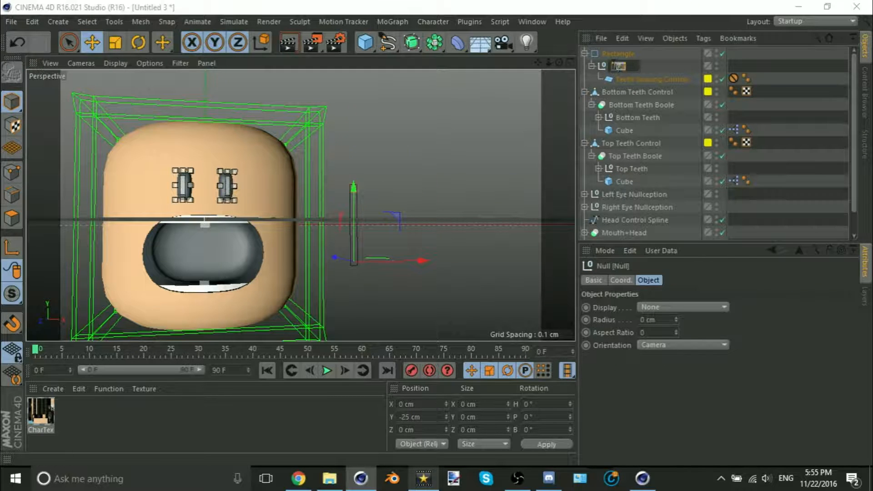
key(ctrl+a)
key(Return)
- Rename the Rectangle spline as Teeth Spacing and deselect it
double_click(635, 53)
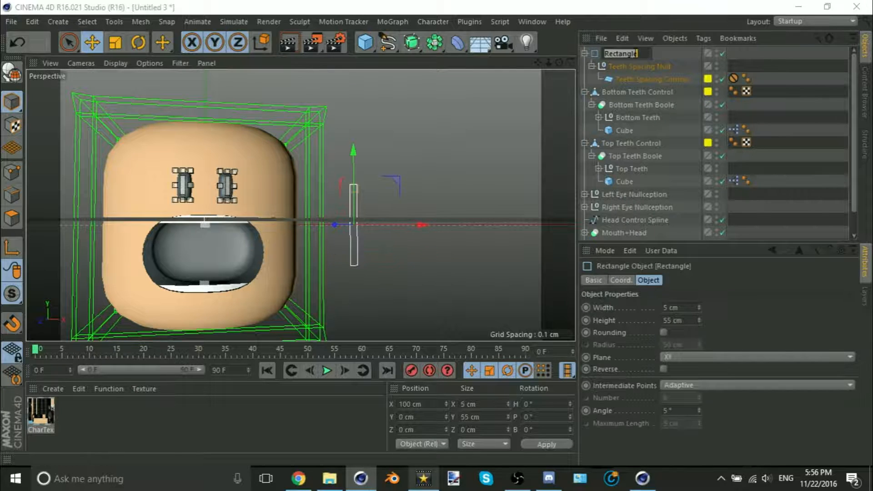
text(Teeth Spacing)
key(Return)
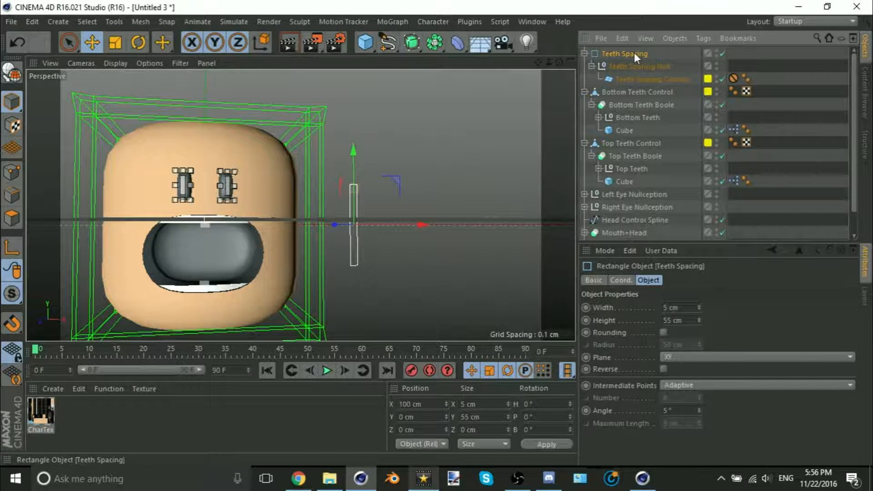
click(424, 172)
- Set Use Color to On and enable X-Ray for the Teeth Spacing Control plane
scroll(217, 237, up, 3)
alt+drag(239, 220, 374, 198)
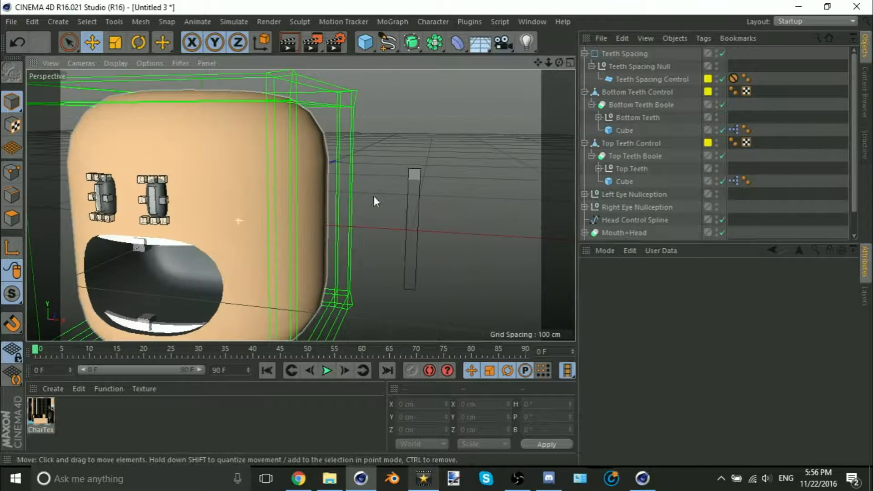
click(414, 173)
click(599, 280)
click(674, 357)
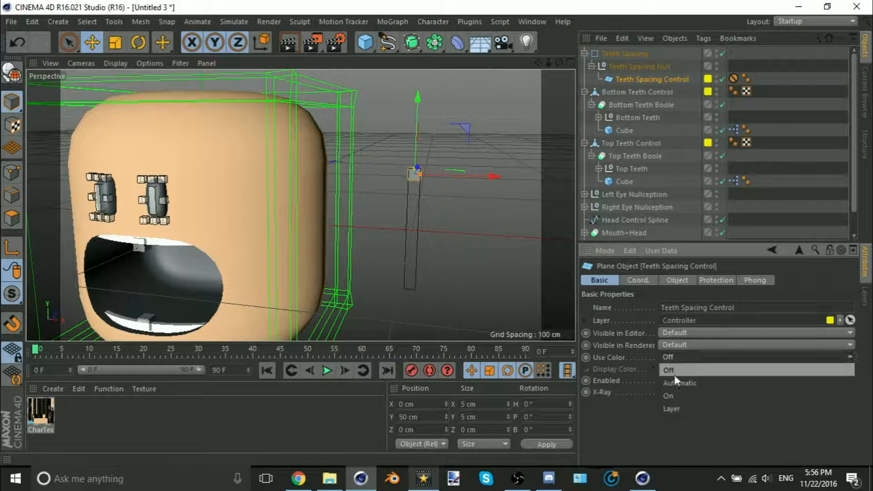
click(672, 391)
click(661, 392)
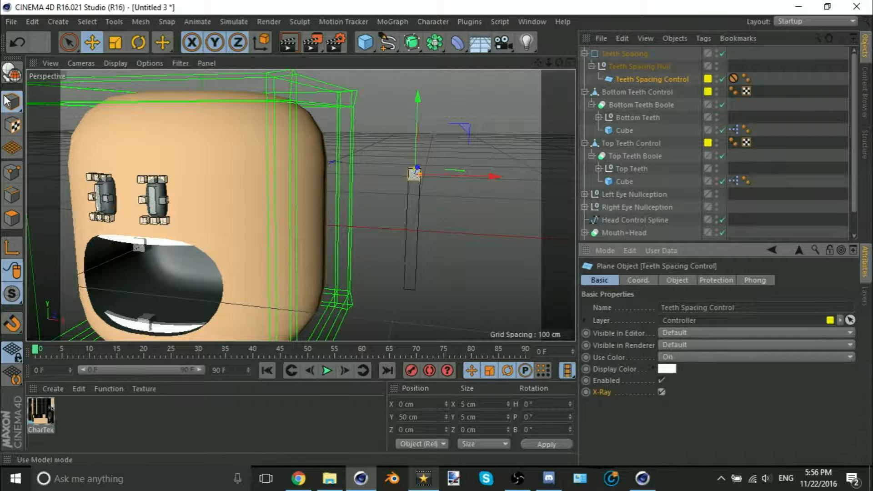
- Set the Teeth Spacing Control plane's width and height segments to 1 and make it editable
click(677, 280)
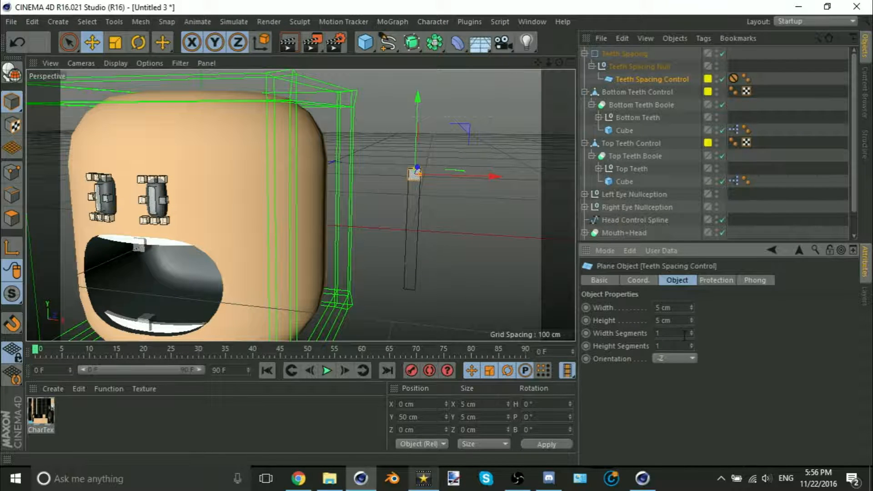
click(13, 71)
scroll(395, 200, up, 5)
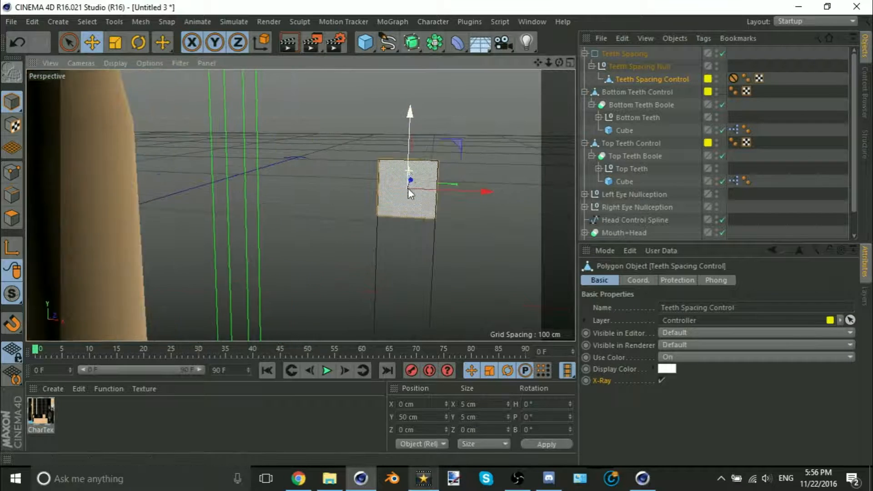
- Try sliding the Teeth Spacing Control down its track and undo the move
scroll(411, 214, down, 4)
alt+middle_drag(411, 233, 414, 159)
scroll(415, 177, down, 2)
drag(416, 178, 484, 300)
key(ctrl+z)
- Add an XPresso tag to Teeth Spacing Control and move the XPresso Editor clear of the object hierarchy
key(shift+c)
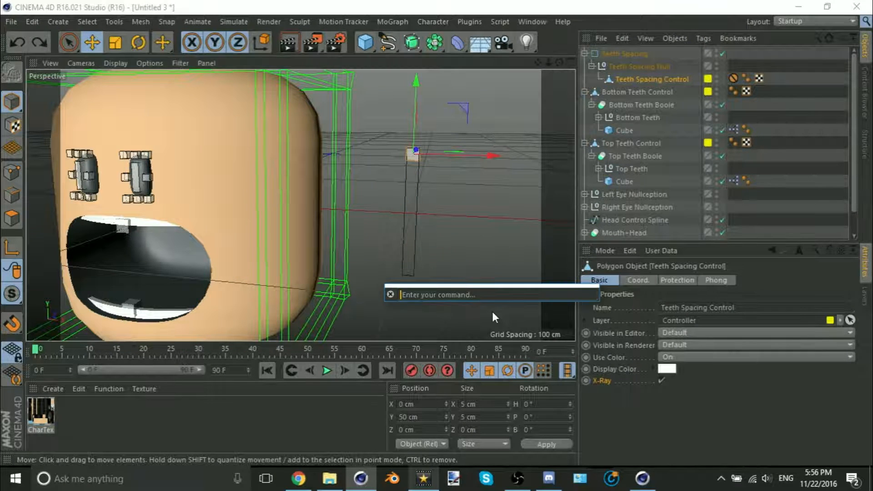
text(xpresso)
key(Return)
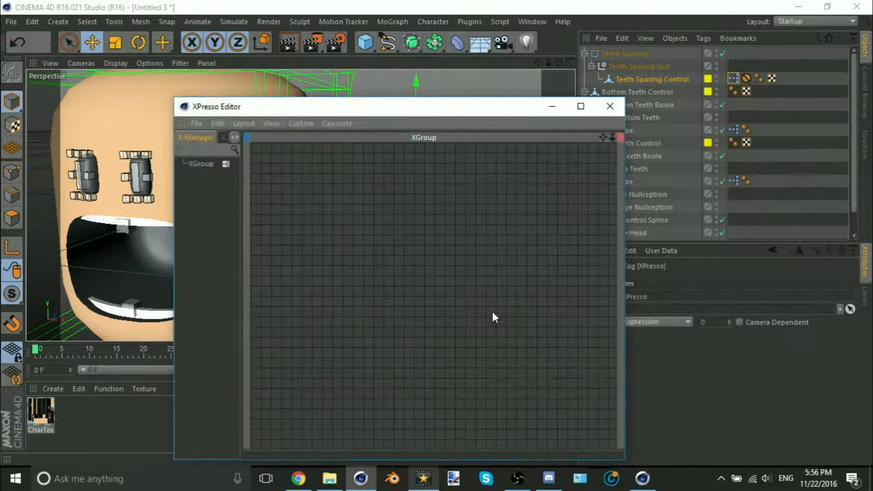
click(792, 146)
drag(409, 105, 334, 85)
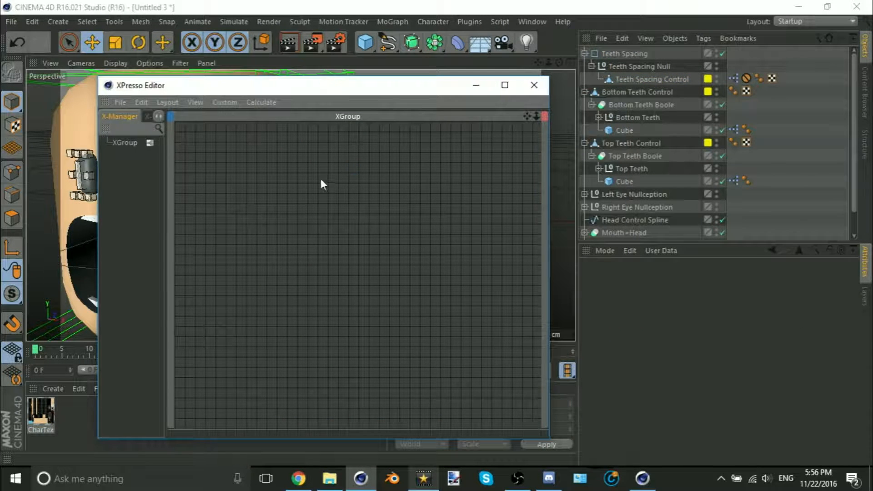
- Add an Iteration node and a Link List node to the XPresso graph
right_click(291, 164)
mouse_move(399, 170)
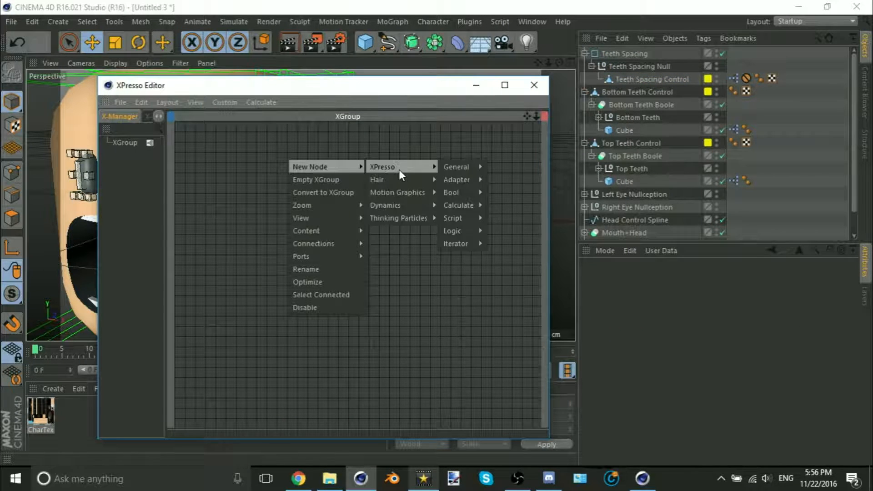
mouse_move(457, 243)
click(502, 257)
right_click(323, 206)
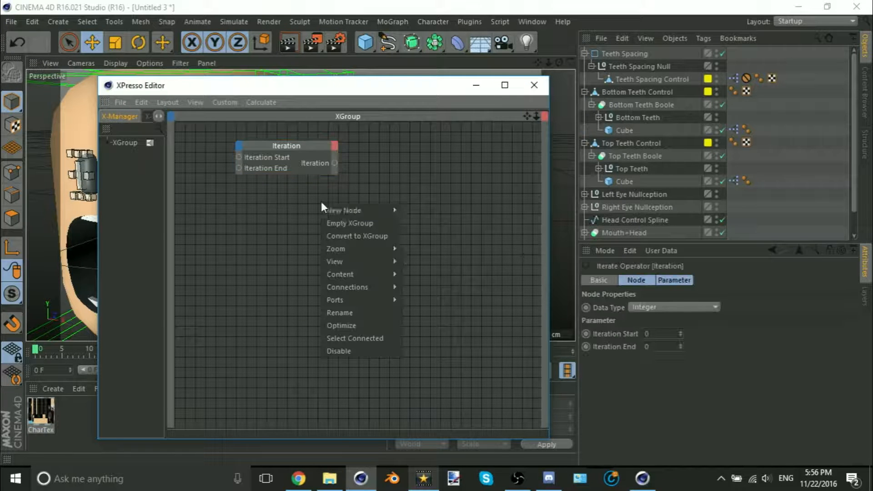
mouse_move(364, 210)
mouse_move(435, 212)
mouse_move(496, 211)
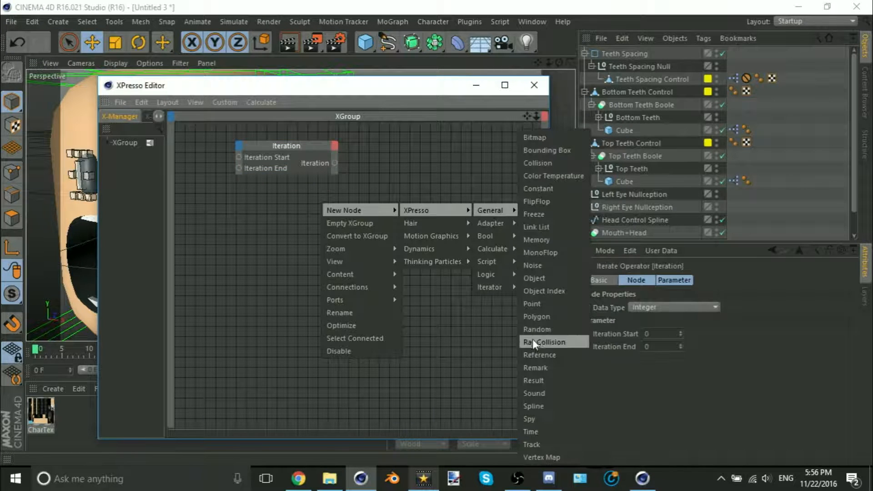
click(263, 218)
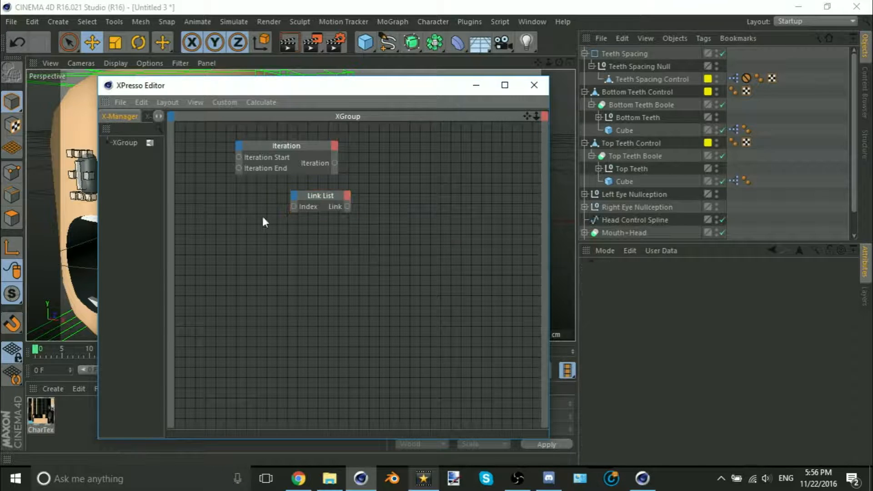
- Add Teeth Spacing Control and the first Tooth from the Top Teeth group to the XPresso graph as object nodes
drag(650, 79, 252, 257)
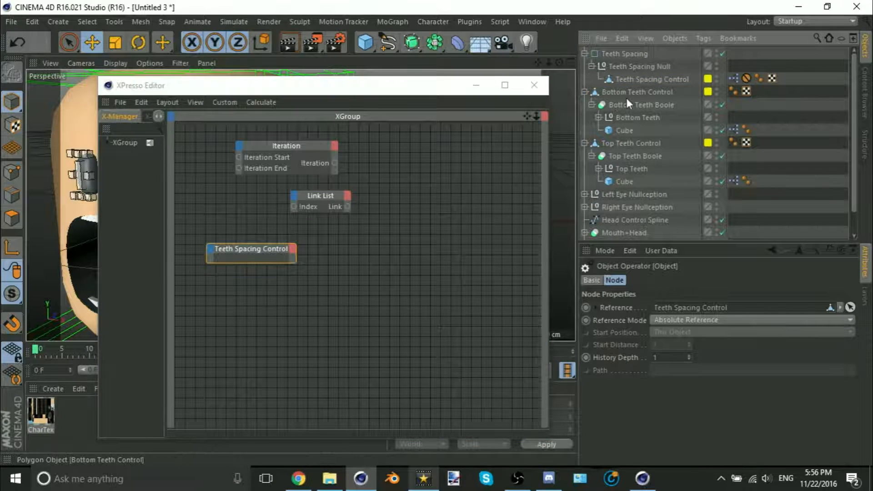
scroll(590, 192, down, 2)
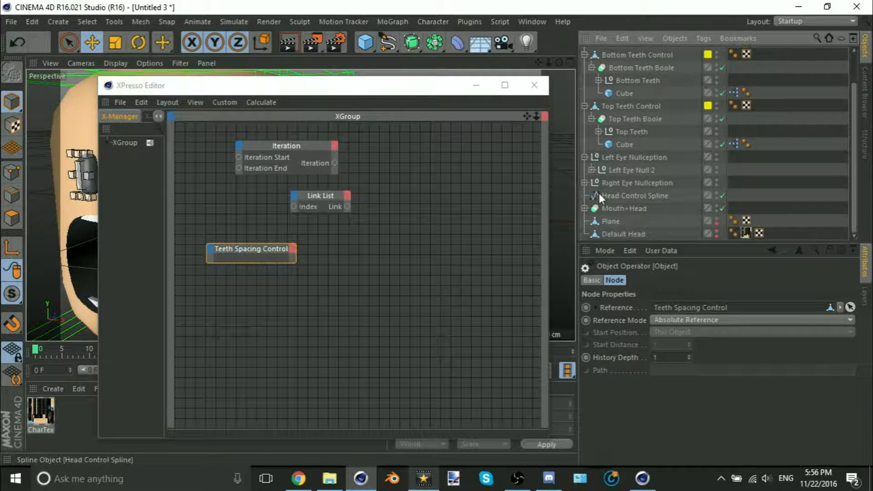
click(598, 144)
drag(631, 157, 450, 171)
- Add Scale . X and Object input ports to the Tooth node
click(413, 167)
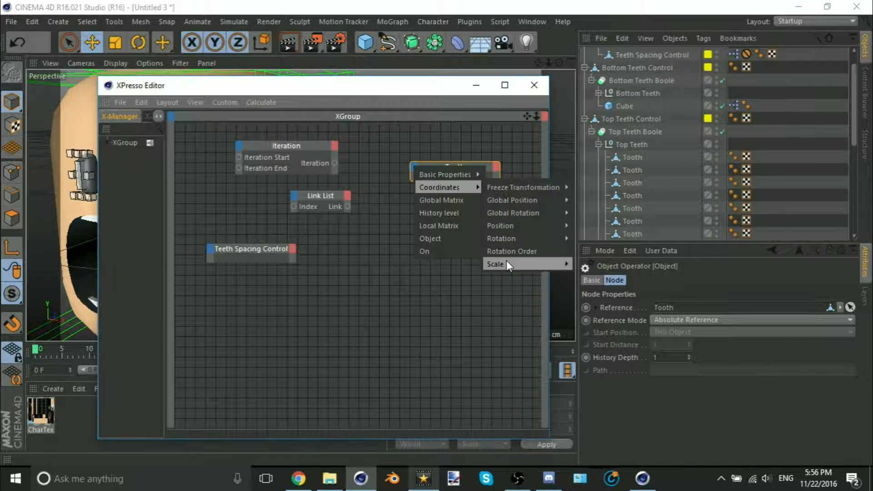
click(608, 279)
click(416, 169)
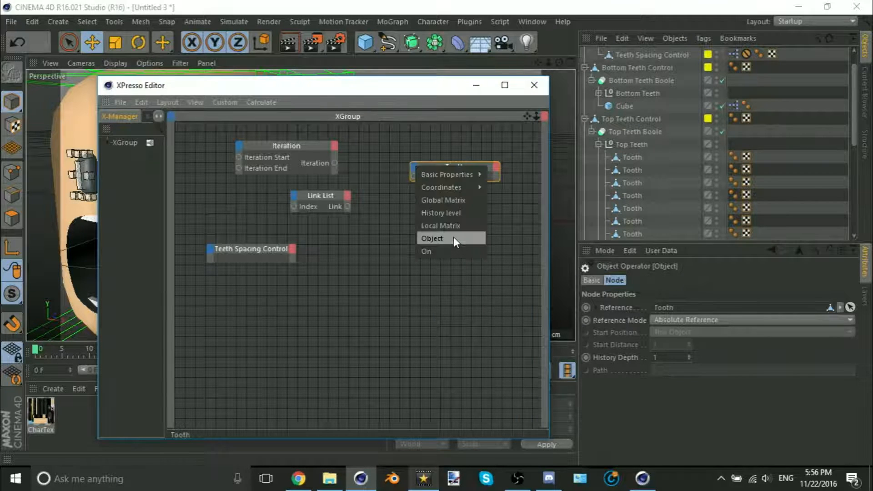
click(454, 236)
right_click(441, 172)
click(476, 266)
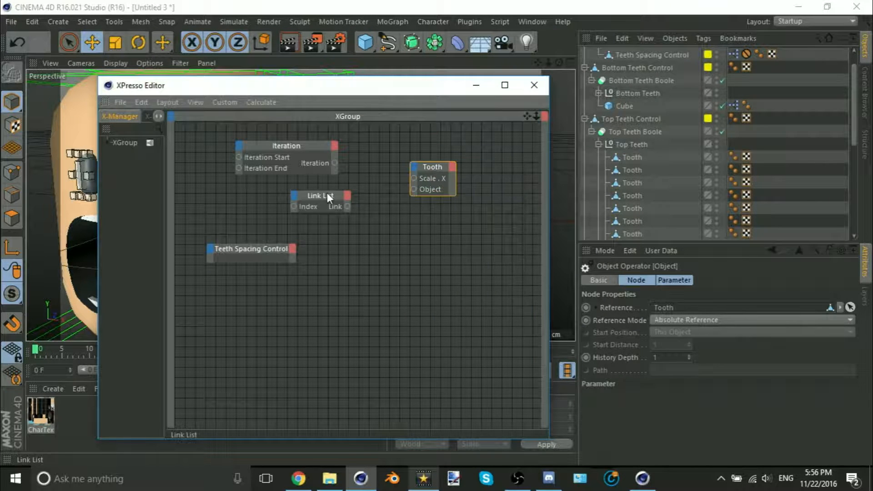
- Place the Link List node beside the Iteration node and set the Iteration node's Iteration End to 31
drag(327, 192, 403, 122)
click(504, 86)
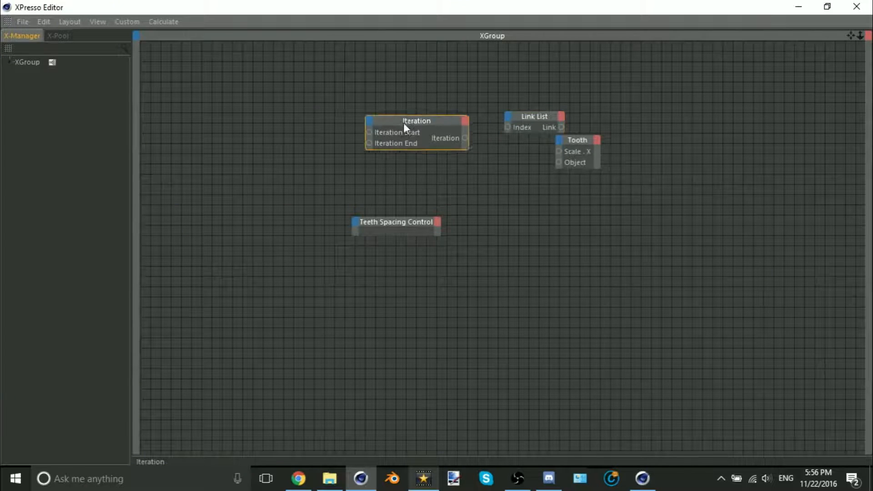
right_click(405, 124)
click(418, 143)
drag(497, 5, 296, 24)
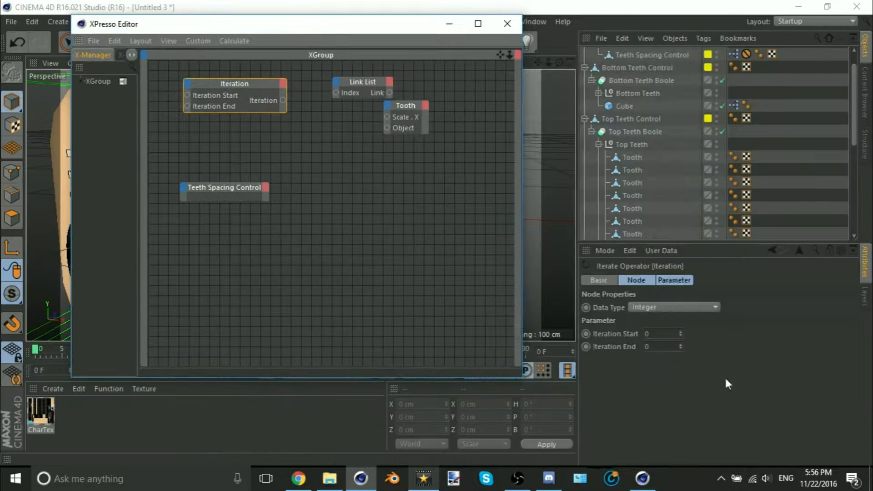
click(659, 346)
text(31)
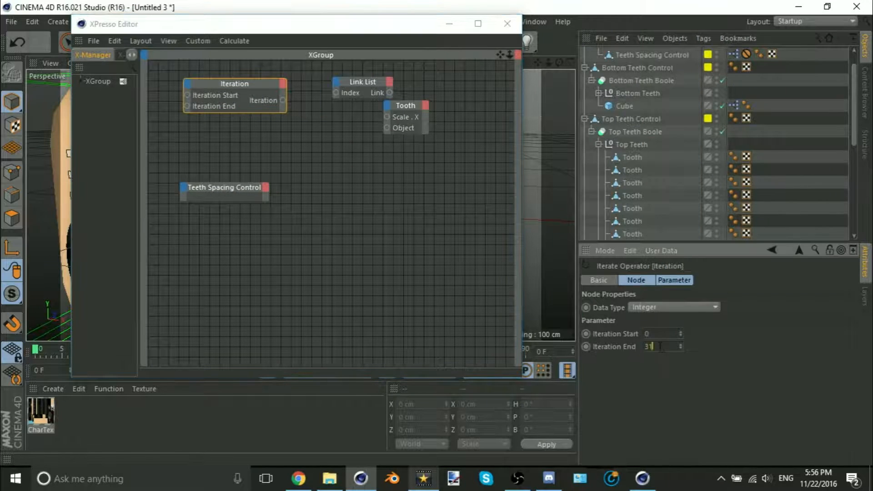
- Connect the Iteration node's output to the Link List node's Index input
click(475, 24)
drag(519, 118, 471, 129)
right_click(492, 127)
click(504, 149)
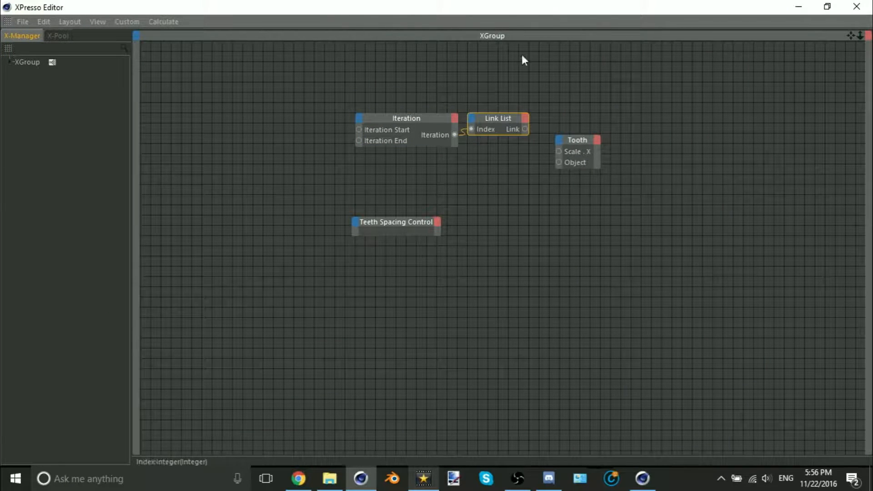
- Select every Tooth in the Bottom Teeth and Top Teeth groups, without their parents or the Cube, and add them to the Link List node
drag(522, 6, 241, 110)
click(635, 158)
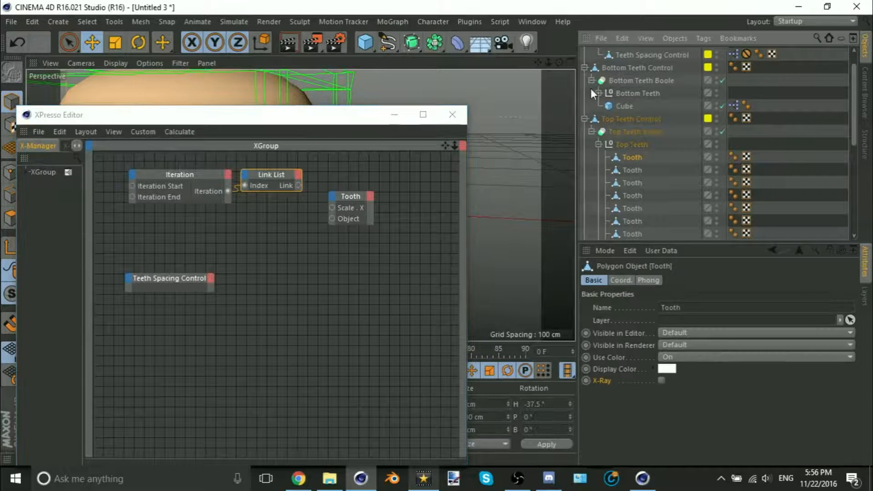
scroll(624, 107, down, 8)
shift+click(633, 143)
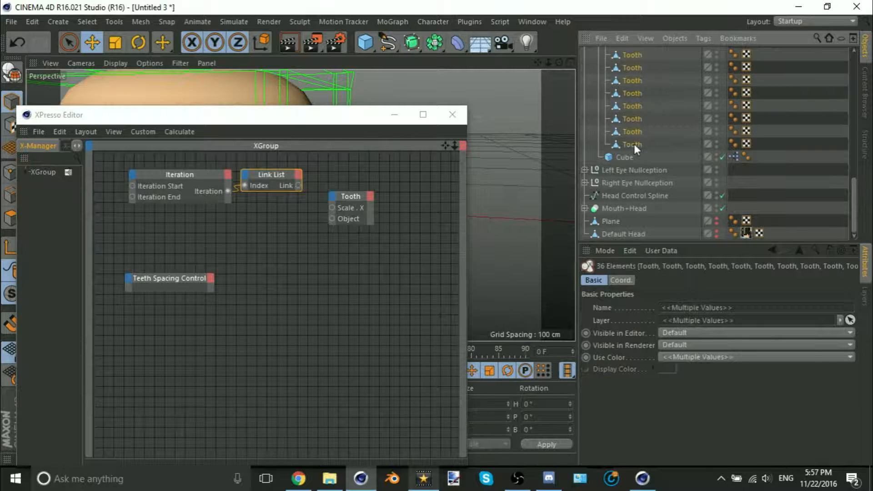
scroll(633, 143, up, 5)
ctrl+click(632, 169)
ctrl+click(631, 144)
ctrl+click(631, 157)
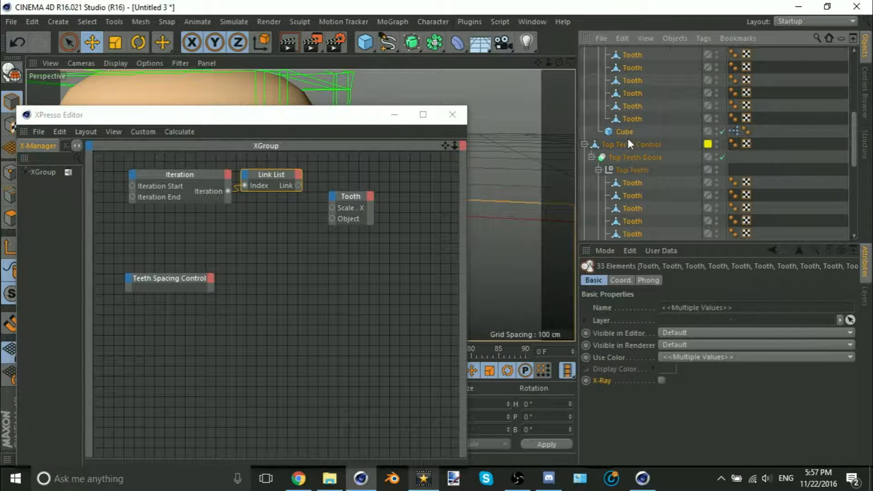
ctrl+click(626, 133)
click(263, 178)
drag(632, 119, 653, 390)
- Connect the Link List node's Link output to the Tooth node's Object input
click(422, 114)
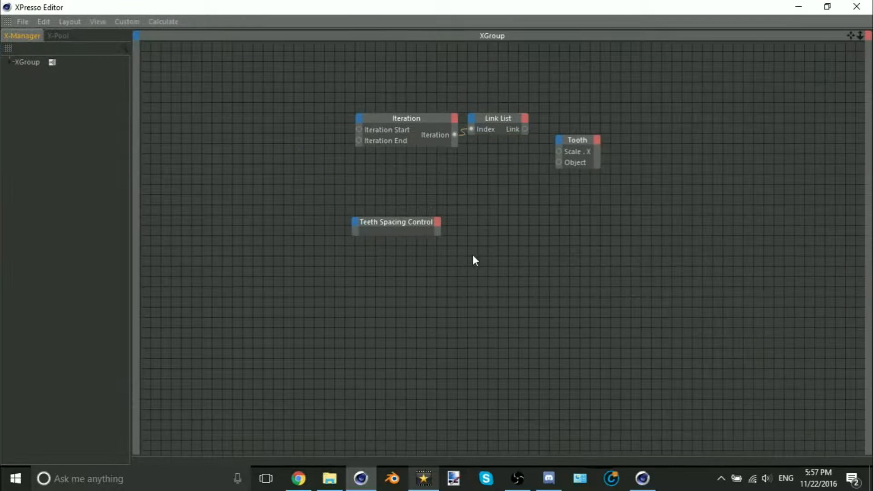
drag(524, 129, 569, 156)
right_click(569, 156)
click(586, 177)
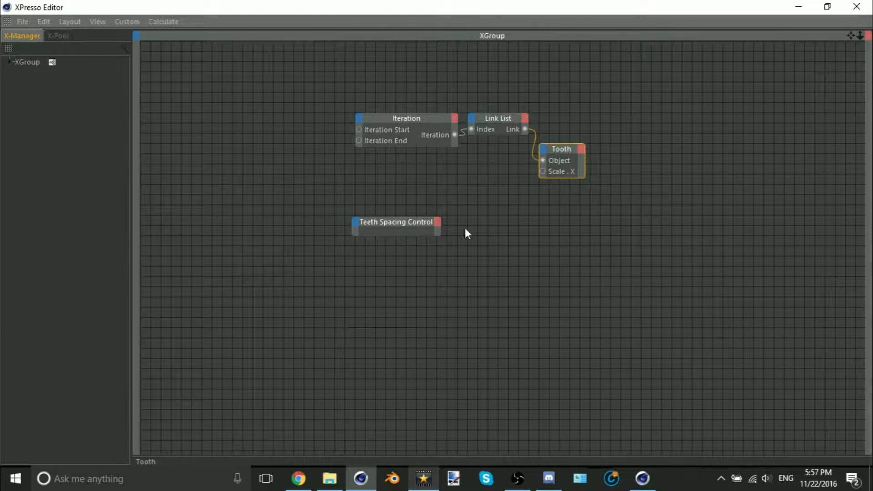
- Place the Teeth Spacing Control node under the Iteration node and give it a Position . Y output port
drag(388, 230, 404, 166)
right_click(404, 167)
click(424, 186)
click(442, 159)
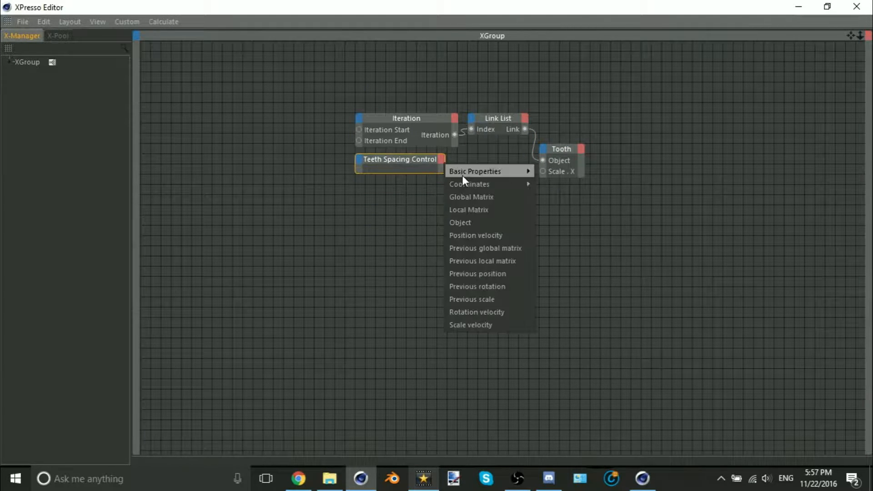
mouse_move(469, 183)
mouse_move(572, 223)
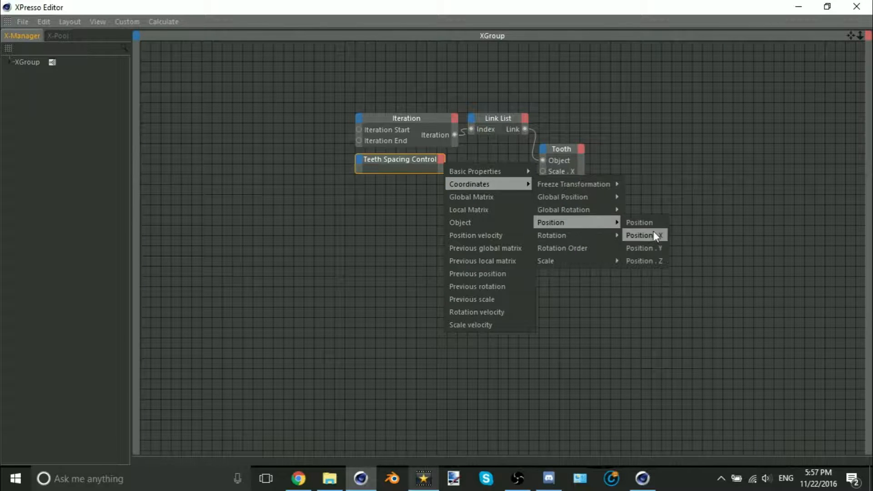
click(653, 234)
right_click(416, 160)
click(443, 255)
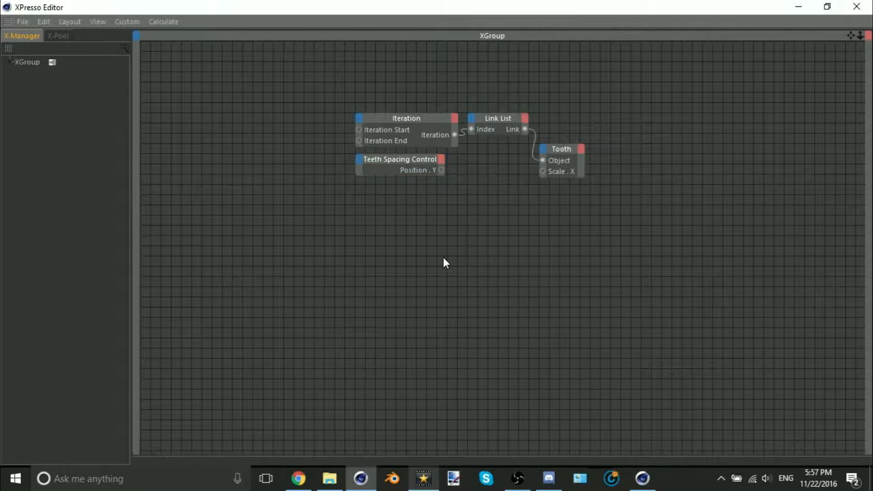
- Add a Range Mapper node and place it between the Teeth Spacing Control and Tooth nodes
right_click(456, 225)
mouse_move(479, 231)
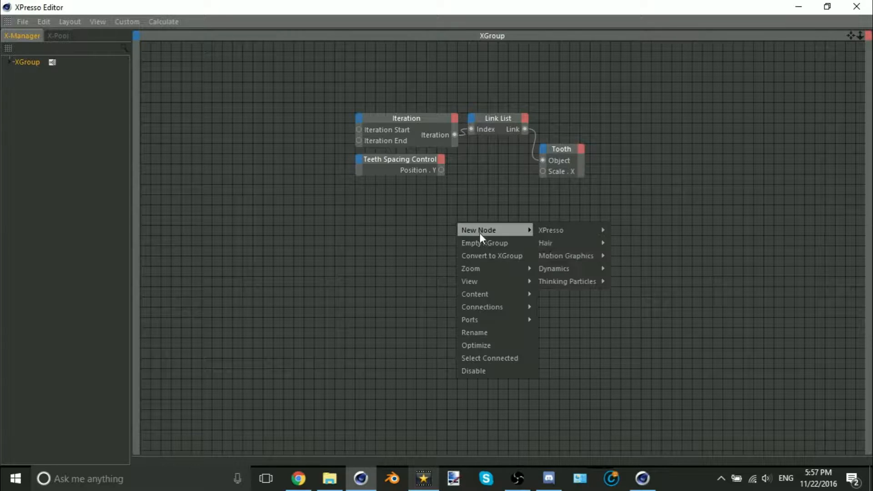
mouse_move(581, 242)
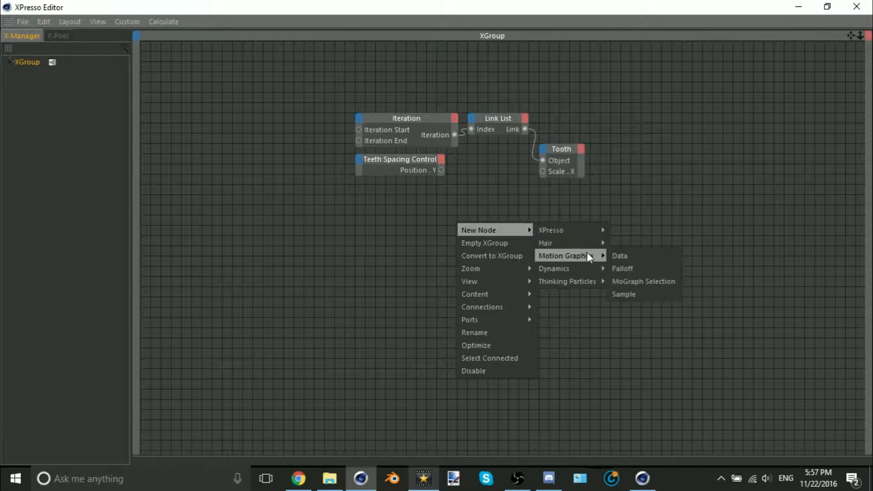
mouse_move(628, 269)
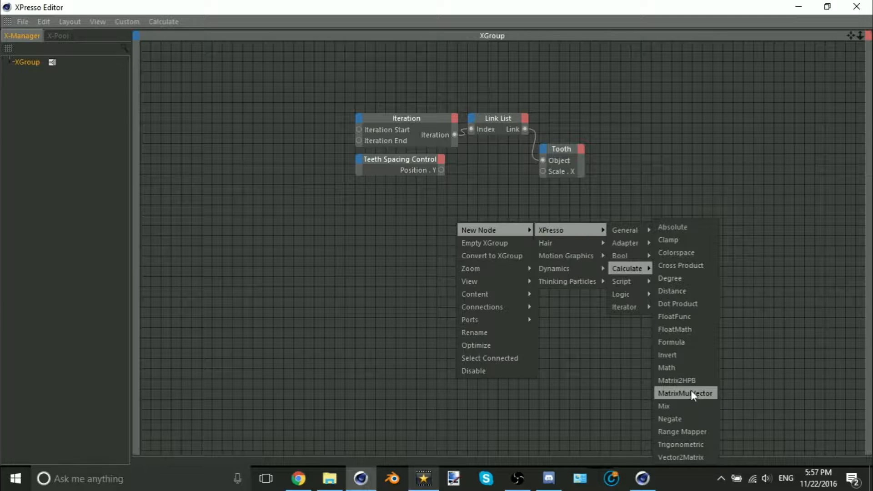
click(692, 431)
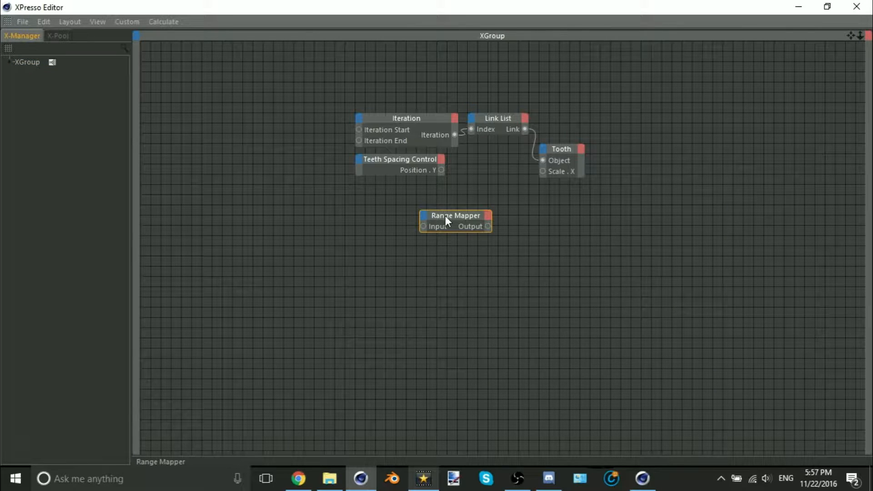
drag(445, 216, 486, 169)
right_click(487, 169)
key(Escape)
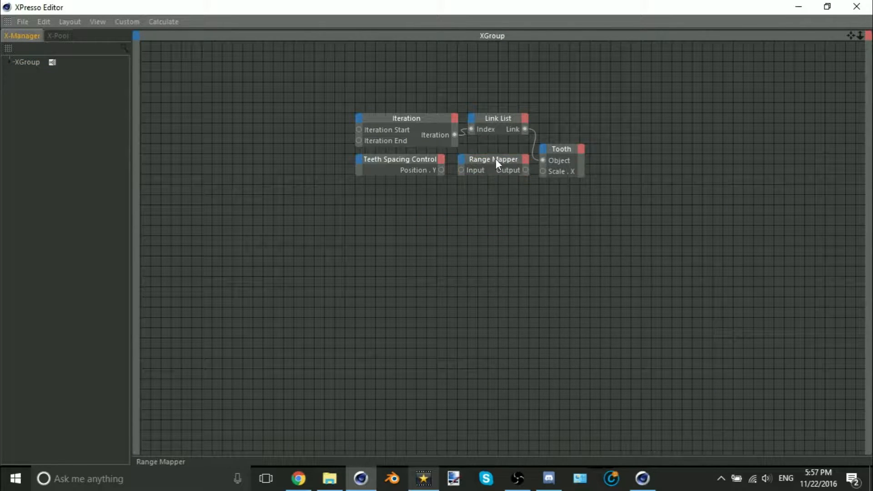
- Set the Range Mapper's Input Upper to 50 and Output Lower to 0.001, and connect Teeth Spacing Control's Position . Y to its Input
drag(542, 4, 275, 67)
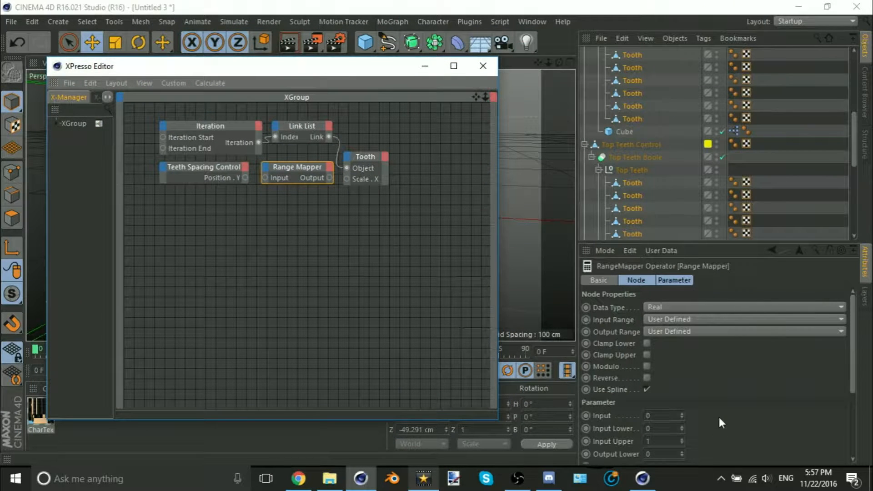
scroll(716, 422, down, 3)
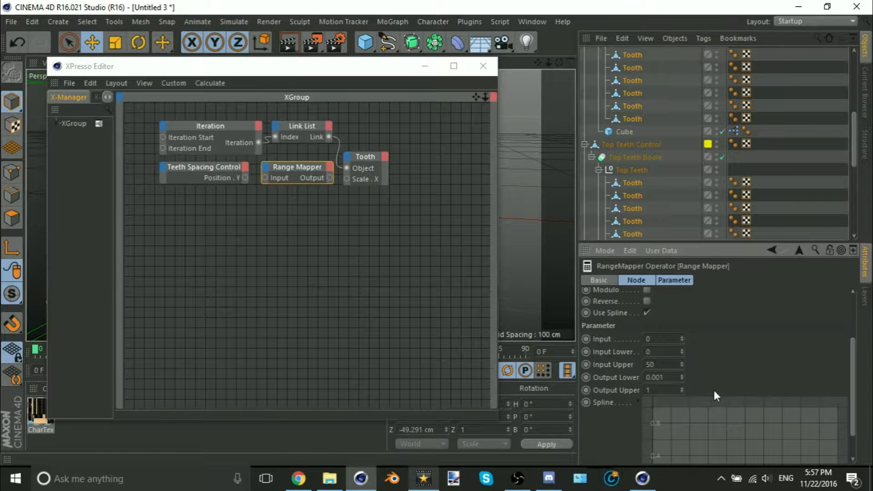
scroll(713, 392, up, 3)
click(244, 174)
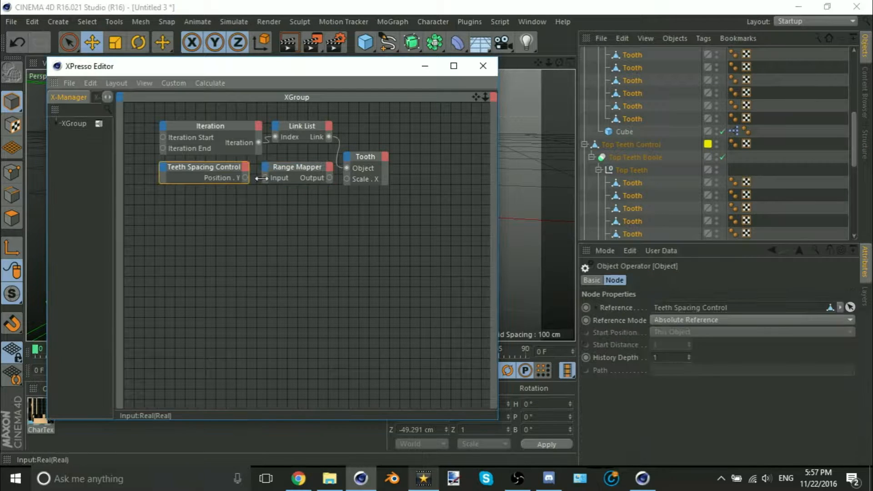
drag(266, 178, 265, 178)
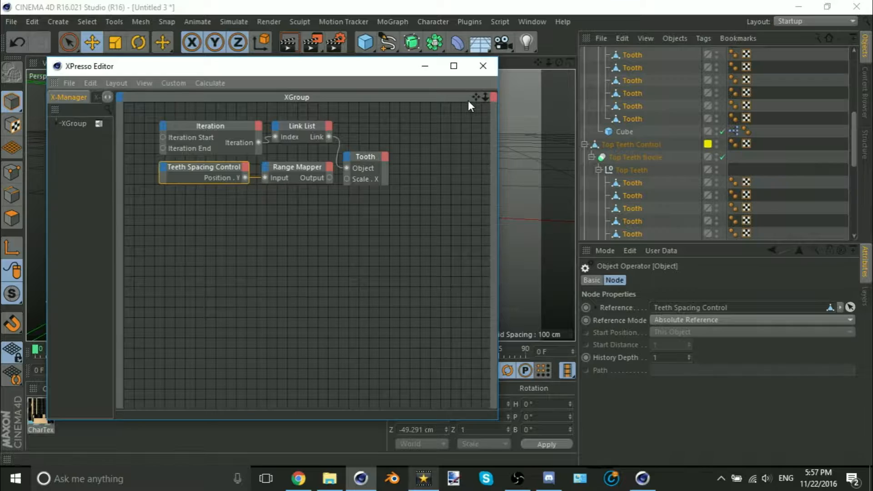
- Close the XPresso Editor and slide Teeth Spacing Control down its track and back up to Y 50 cm
click(484, 66)
click(415, 154)
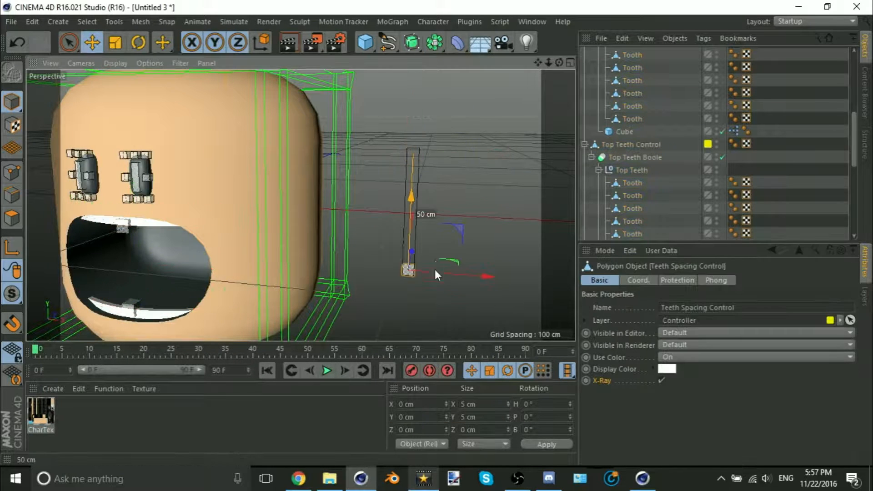
drag(435, 270, 444, 137)
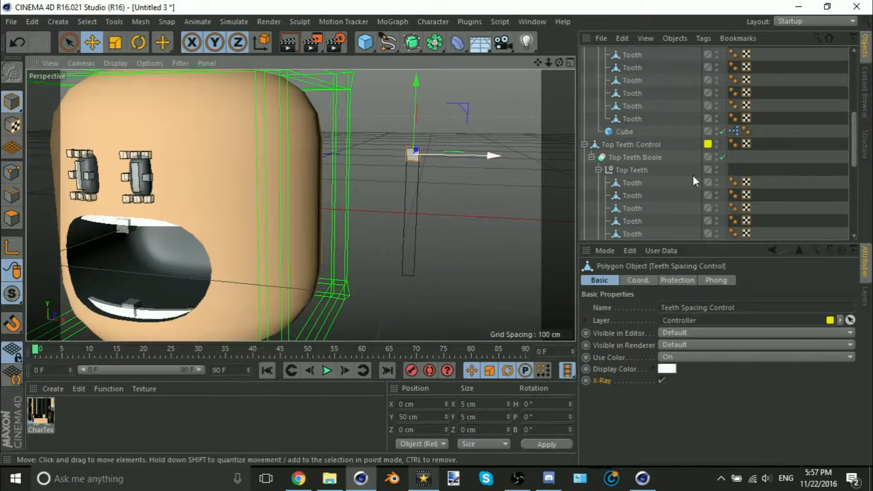
- Reopen Teeth Spacing Control's XPresso graph and connect the Range Mapper's Output to the Tooth node's Scale . X
scroll(740, 136, up, 5)
double_click(733, 79)
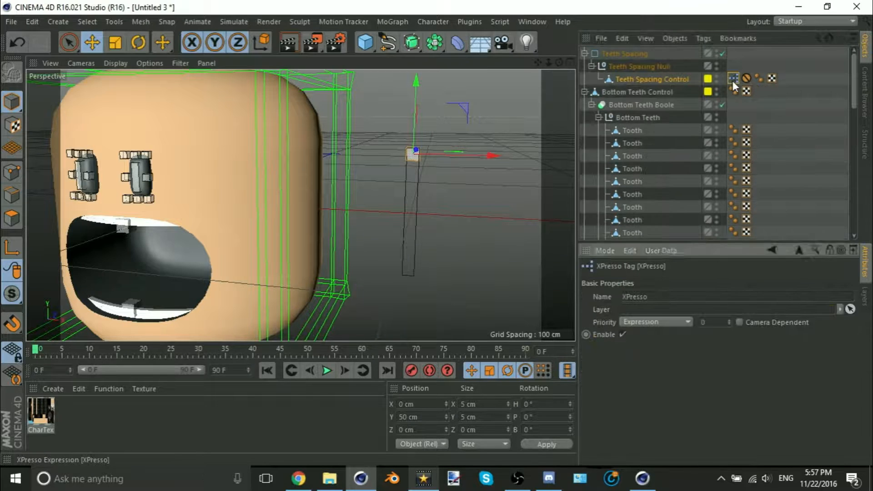
drag(326, 178, 346, 178)
- Try sliding Teeth Spacing Control about 48 cm down its track beside the open graph, undo the move and close the XPresso Editor
drag(341, 75, 312, 348)
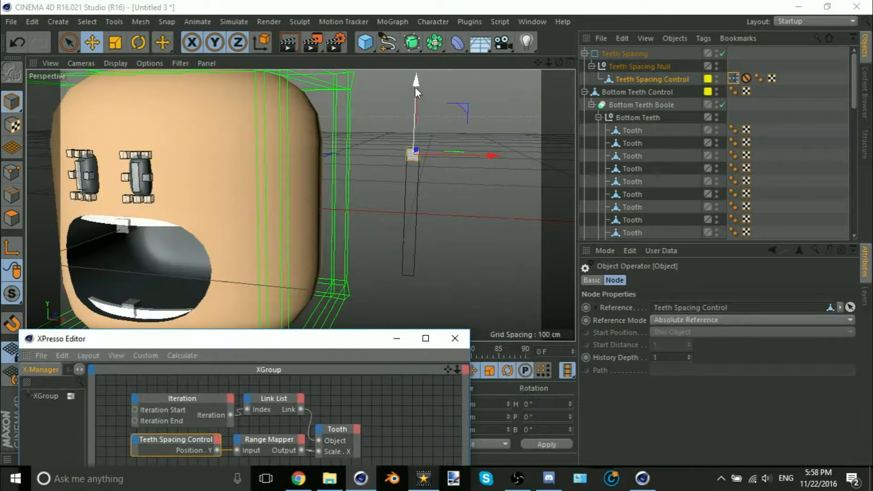
drag(415, 87, 470, 237)
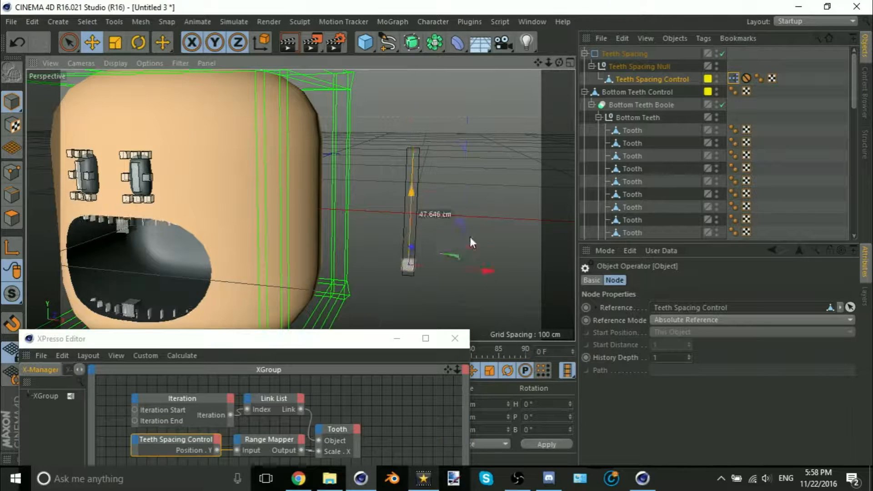
key(ctrl+z)
click(454, 338)
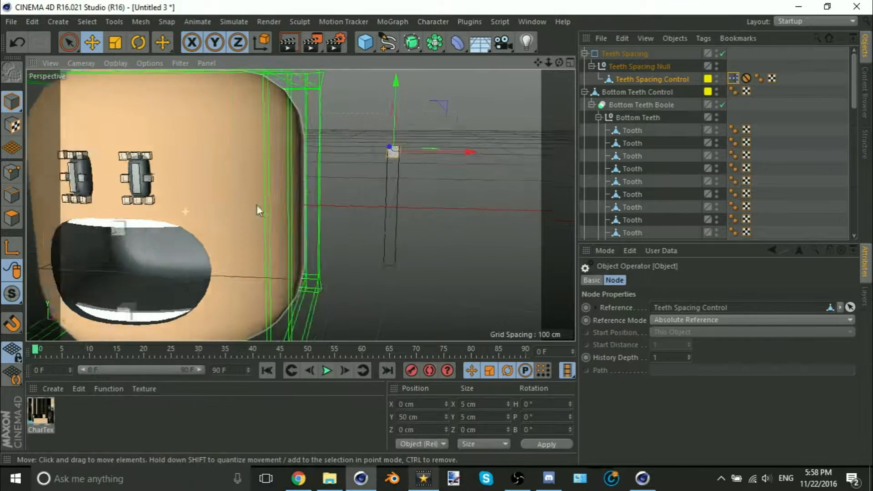
- Examine the head's mouth and both rows of teeth up close and from several angles
alt+right_drag(256, 205, 200, 213)
alt+middle_drag(200, 213, 348, 214)
click(373, 214)
alt+right_drag(264, 194, 339, 241)
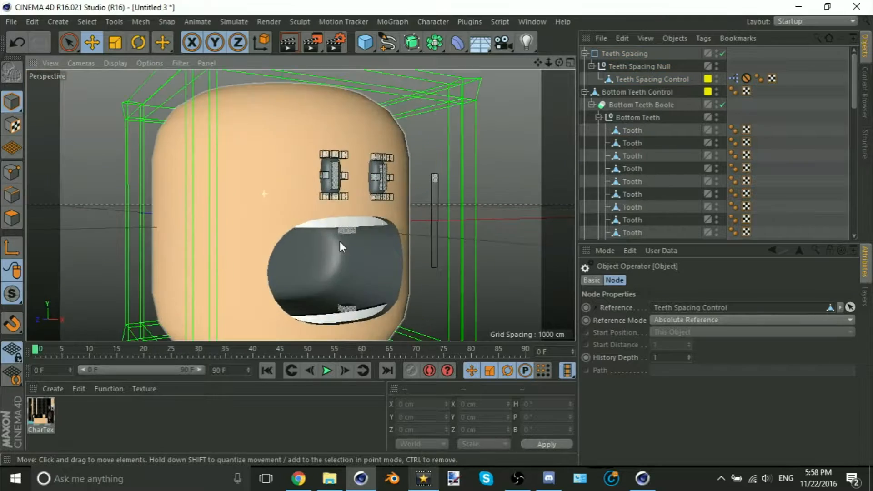
alt+drag(292, 260, 217, 274)
scroll(225, 275, down, 4)
alt+middle_drag(226, 308, 233, 287)
scroll(212, 268, up, 3)
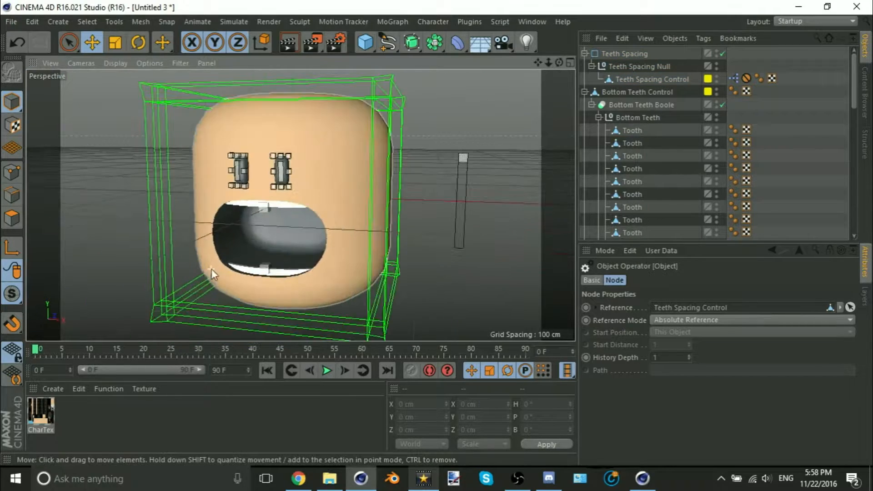
scroll(211, 267, up, 4)
alt+drag(272, 263, 249, 291)
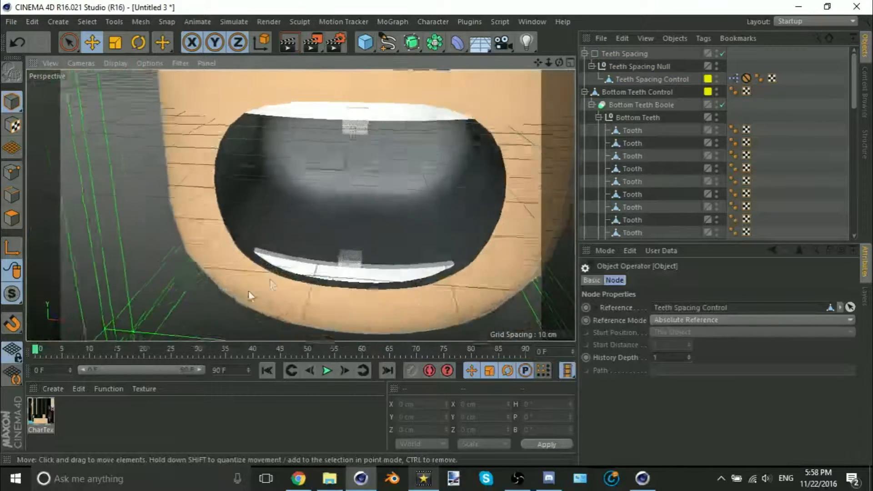
click(306, 269)
scroll(322, 256, down, 4)
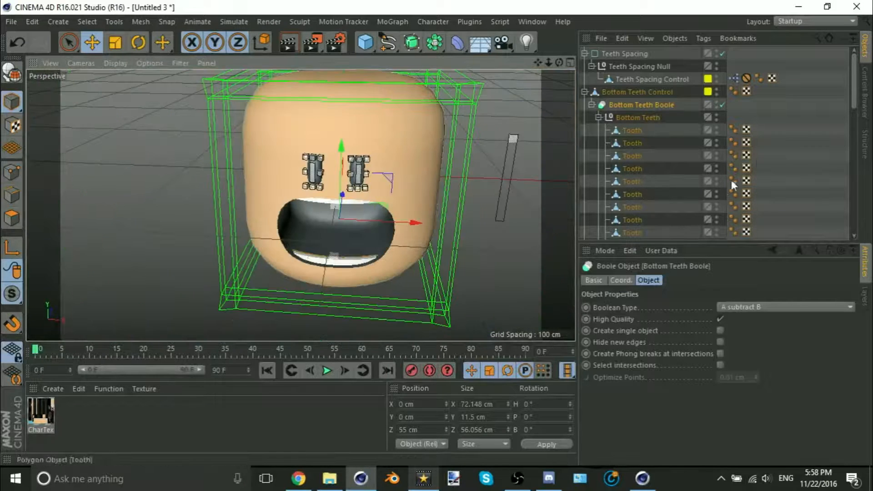
click(794, 156)
alt+drag(363, 195, 247, 181)
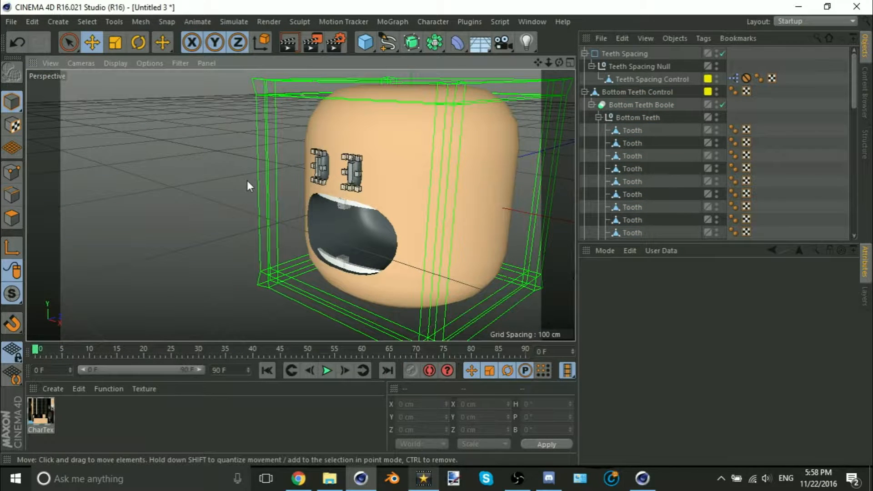
- Slide Teeth Spacing Control down to the end of its track and back up to the top, and deselect it
alt+drag(247, 181, 450, 257)
scroll(450, 257, down, 5)
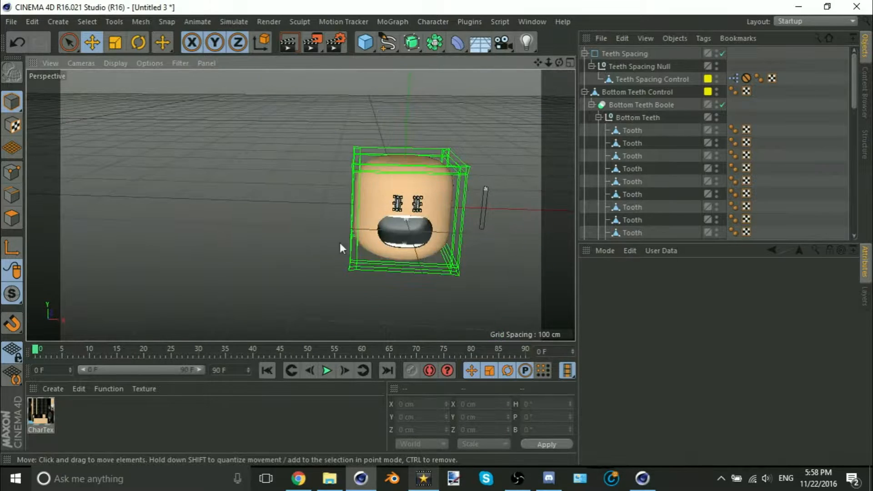
scroll(319, 195, up, 10)
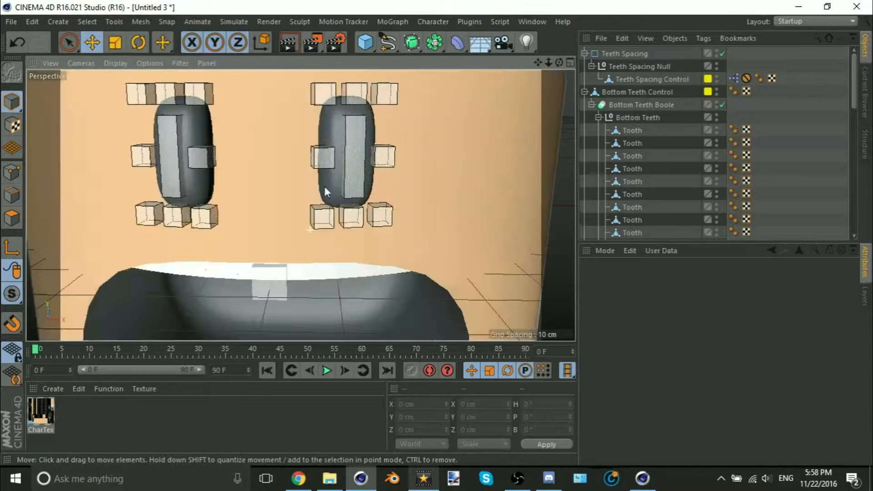
scroll(324, 186, down, 10)
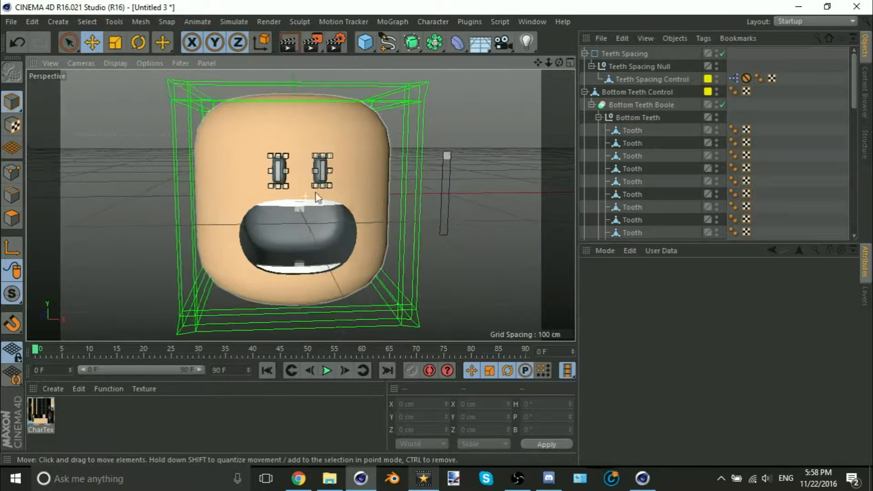
click(428, 162)
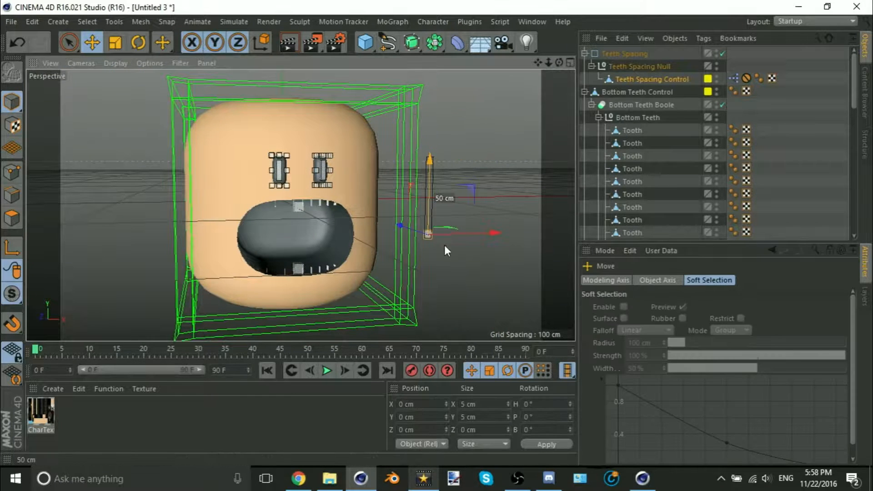
drag(444, 244, 495, 151)
click(597, 179)
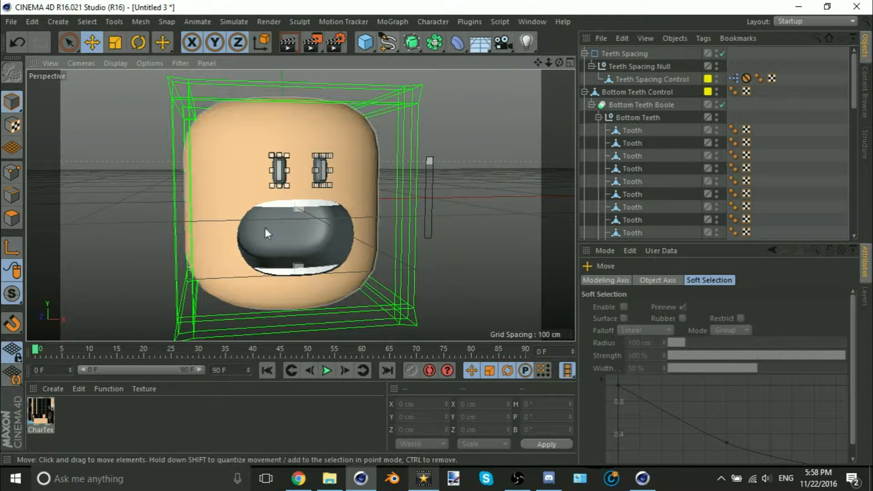
- Try a small move of Teeth Spacing Control along its track with both rows of teeth in close view
click(408, 313)
click(420, 269)
scroll(293, 204, up, 5)
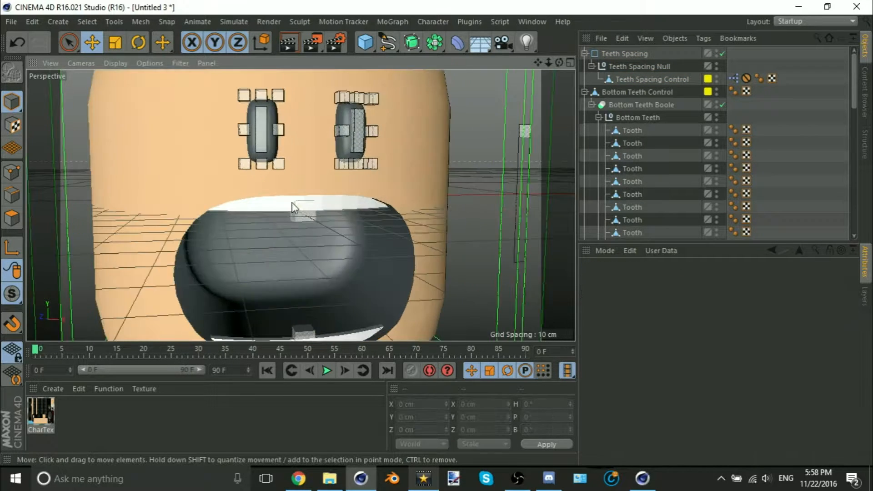
scroll(292, 204, down, 8)
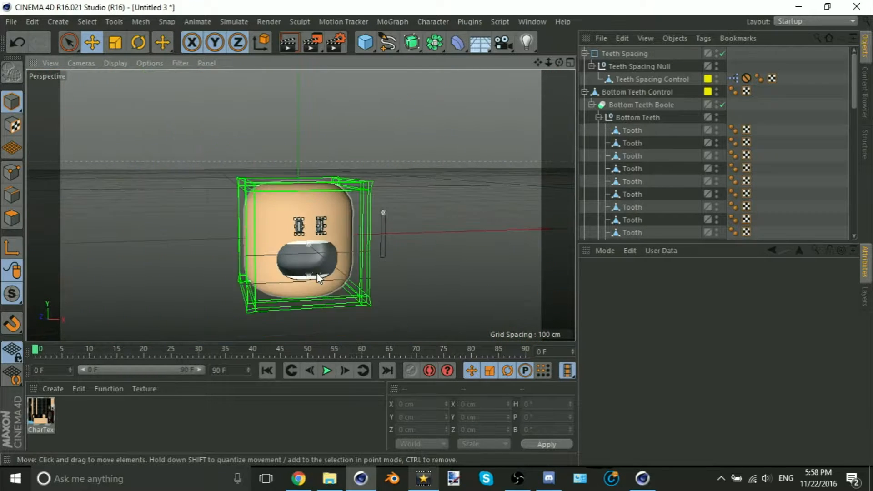
scroll(316, 271, up, 8)
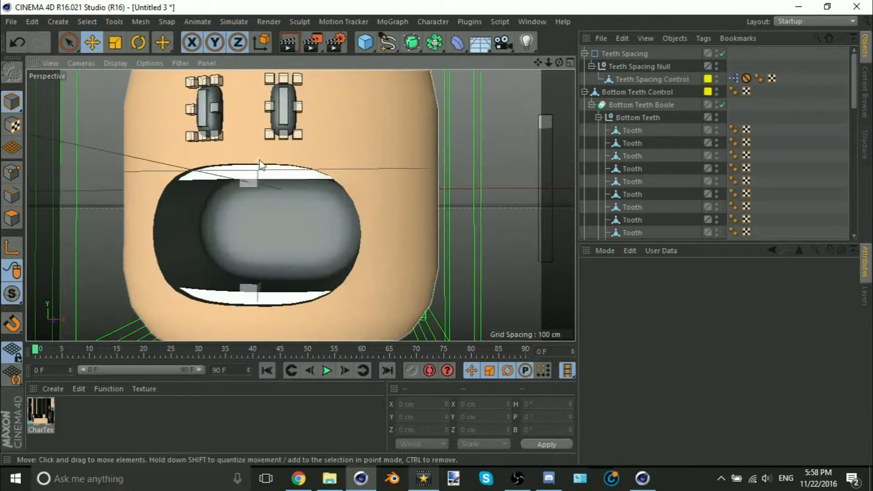
alt+middle_drag(317, 166, 261, 172)
click(508, 127)
drag(504, 93, 505, 119)
click(466, 155)
- Check Teeth Spacing Control's Y position and inspect the upper row of teeth up close
scroll(291, 231, down, 6)
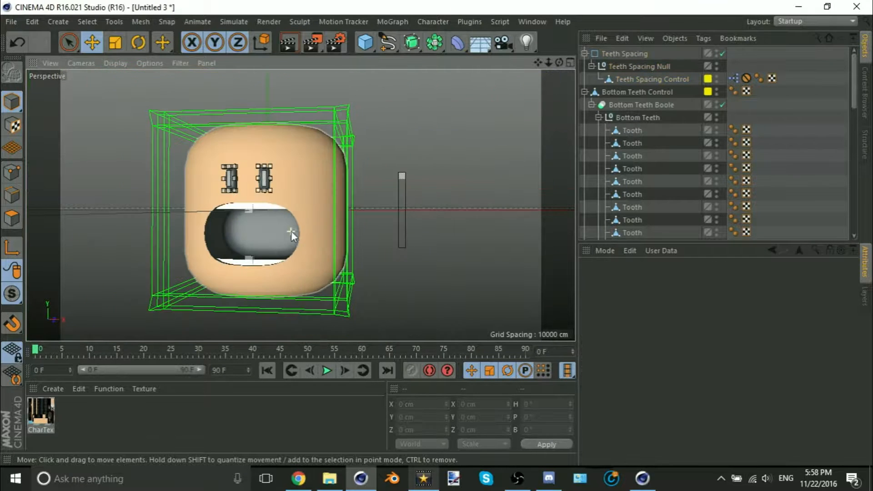
click(402, 175)
click(433, 420)
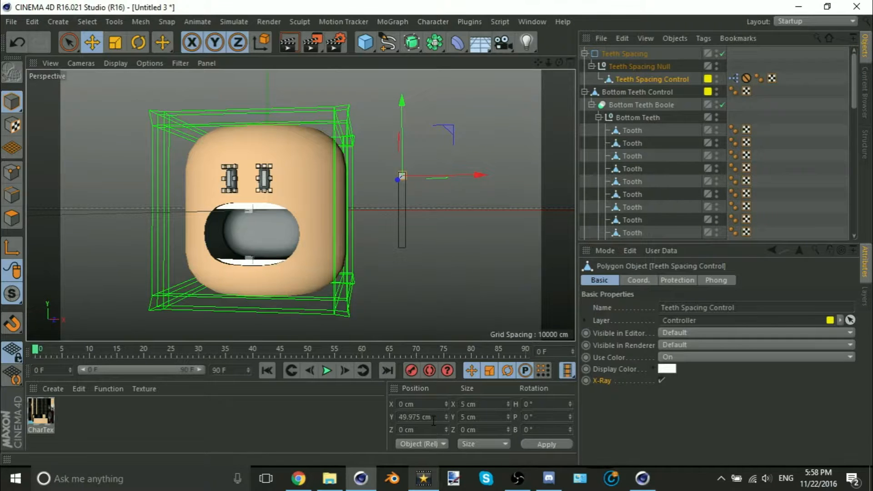
click(416, 225)
scroll(282, 205, up, 8)
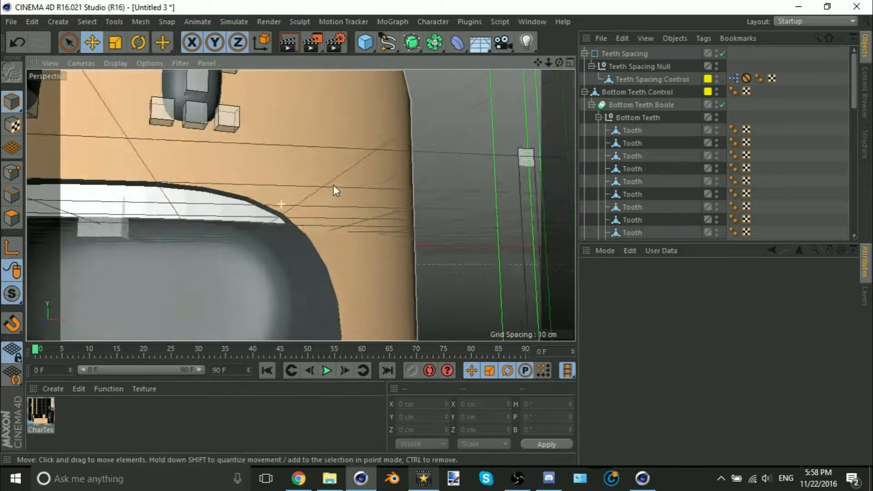
scroll(336, 185, down, 7)
- Lower Teeth Spacing Control to Y 45 cm, raise it by 2.5 cm to Y 47.5 cm, and deselect it
click(447, 169)
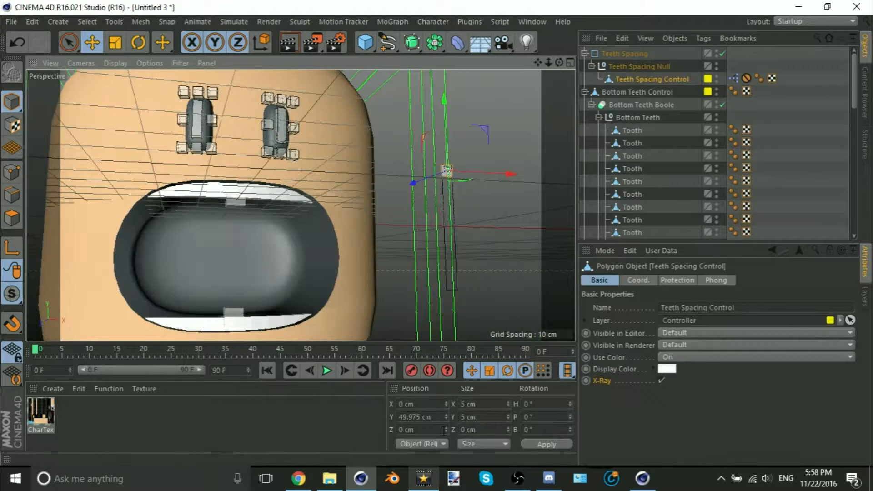
click(438, 417)
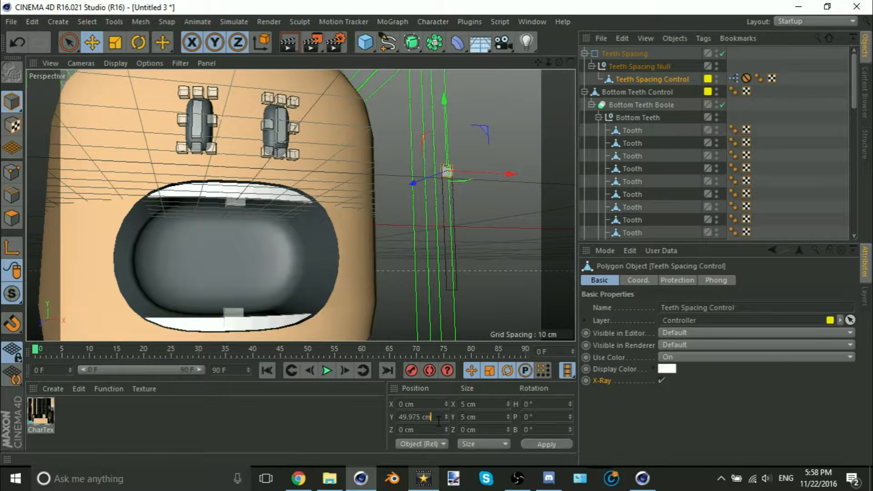
key(ctrl+a)
text(50)
key(Return)
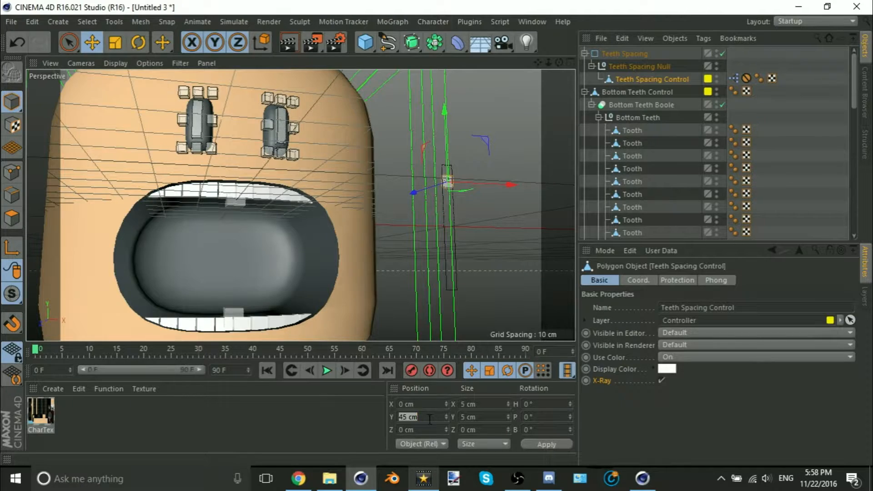
text(+2.5)
key(Return)
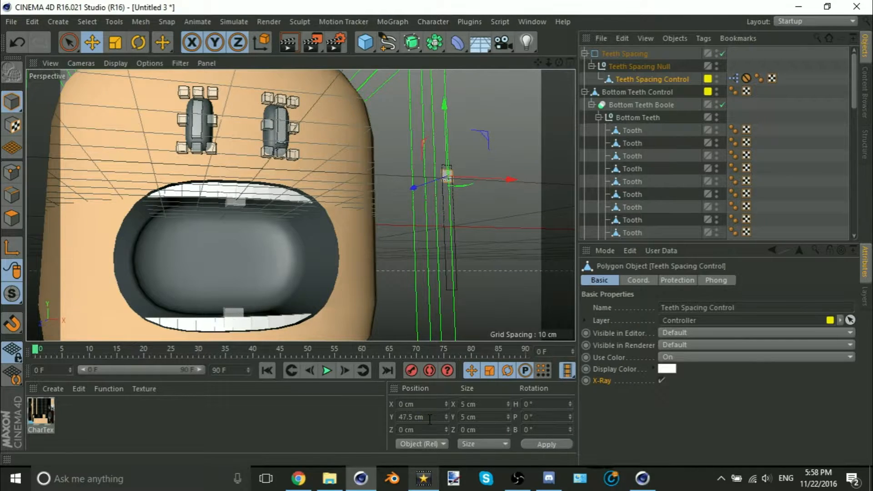
click(492, 282)
alt+drag(242, 224, 156, 194)
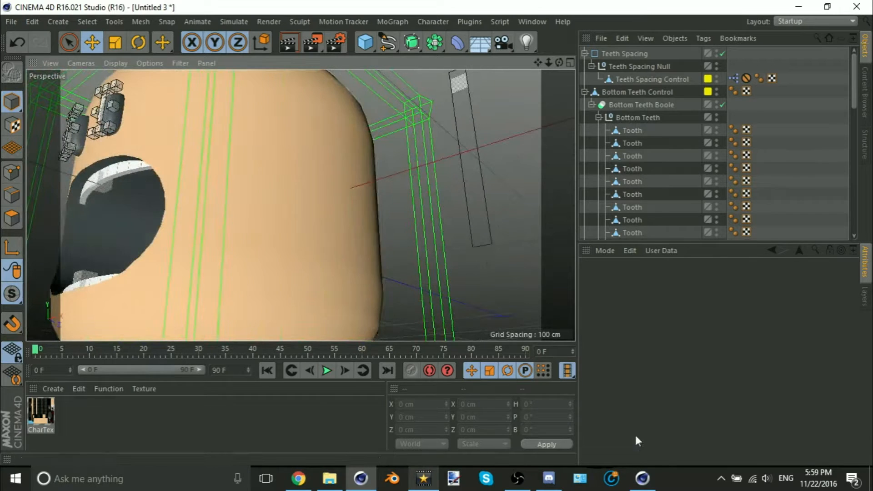
scroll(256, 230, down, 5)
alt+middle_drag(241, 209, 325, 257)
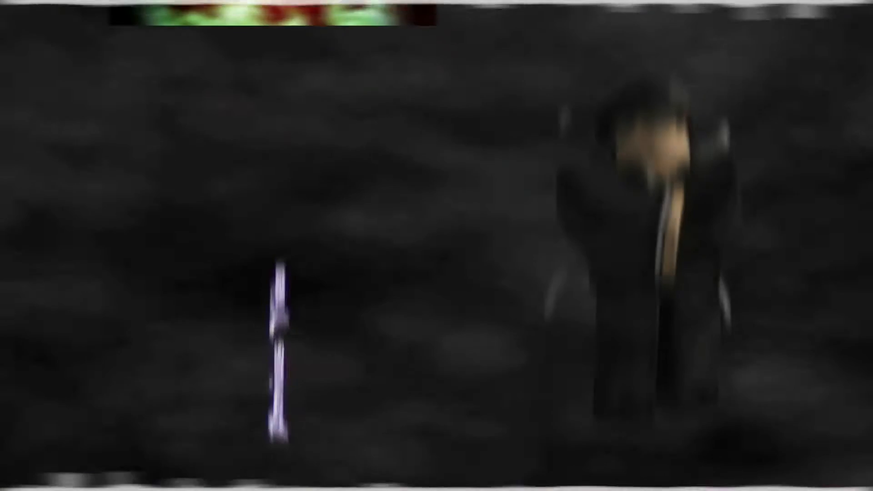